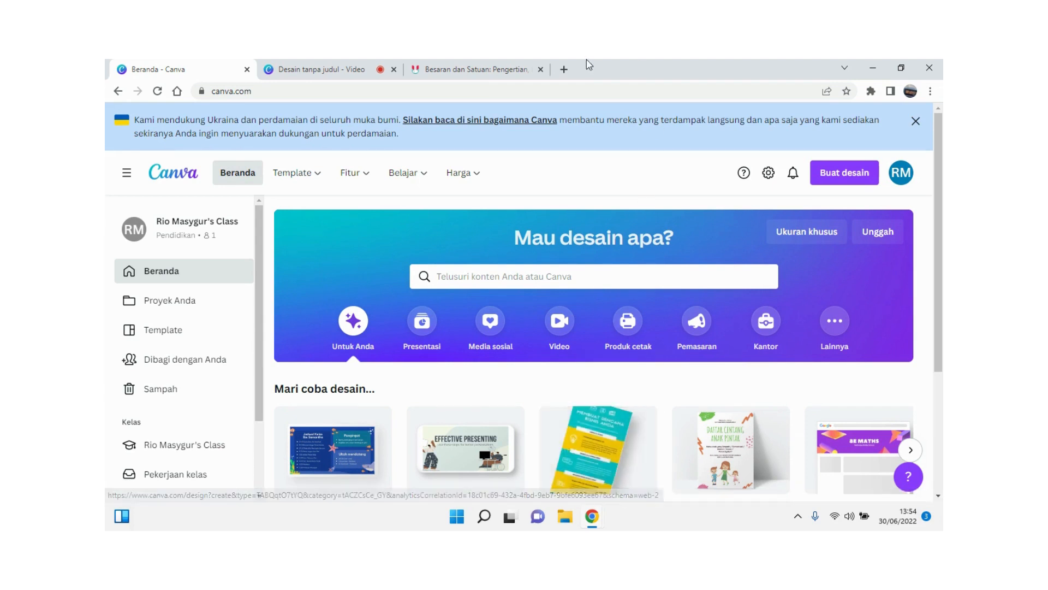
Create a new blank Video Pendidikan design.
mouse_move(487, 190)
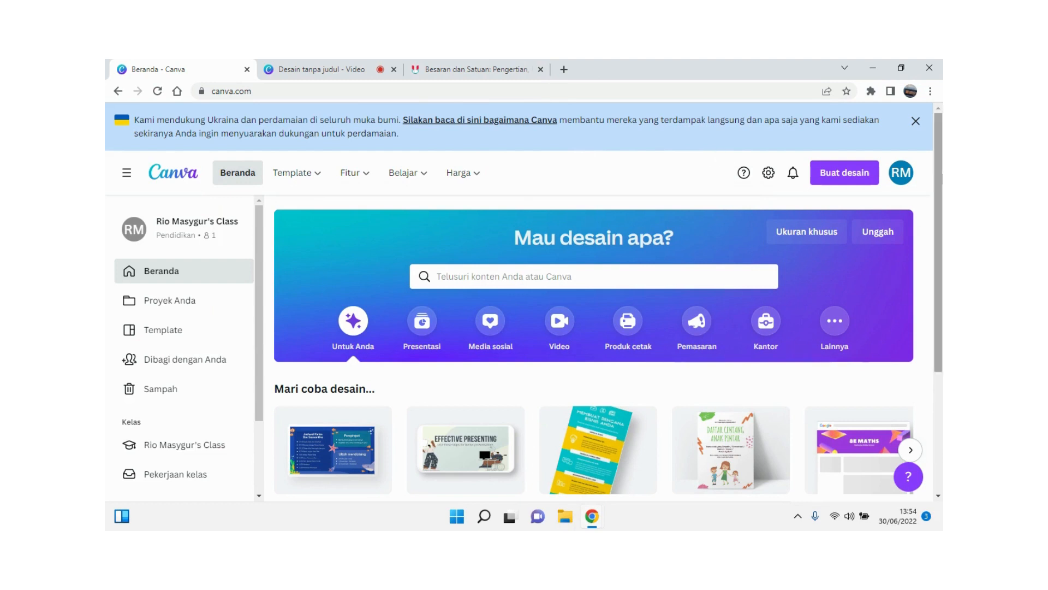
click(862, 186)
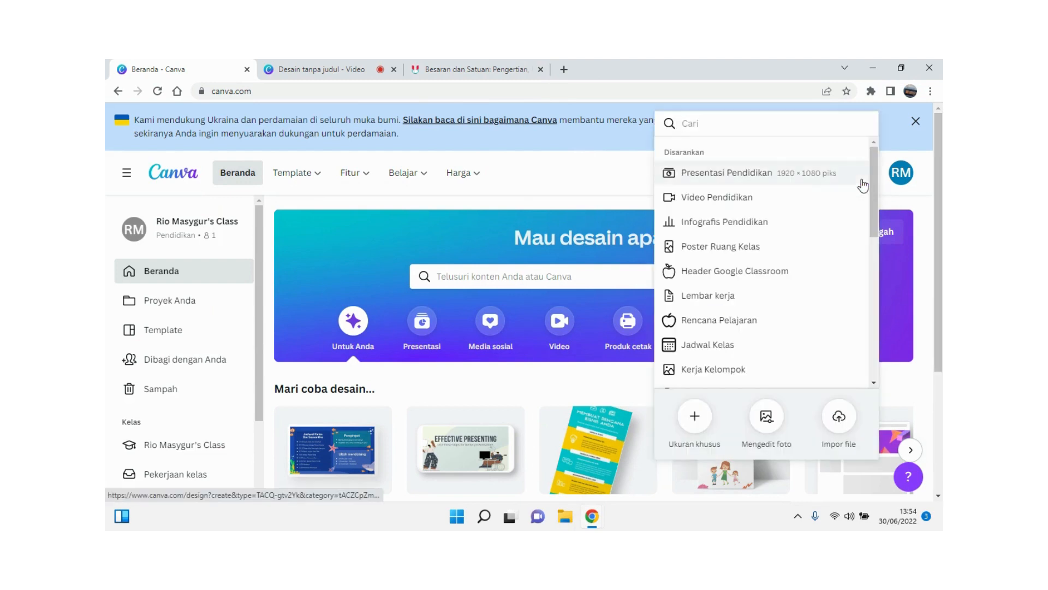
click(746, 209)
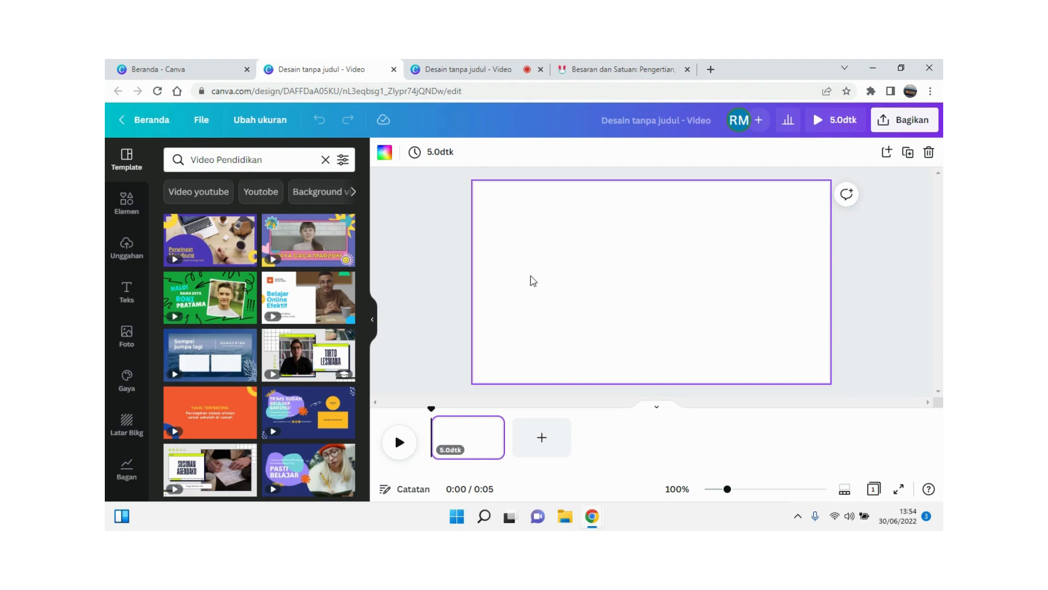
Browse the Video Pendidikan templates for a suitable video layout.
scroll(330, 320, down, 4)
scroll(329, 319, down, 8)
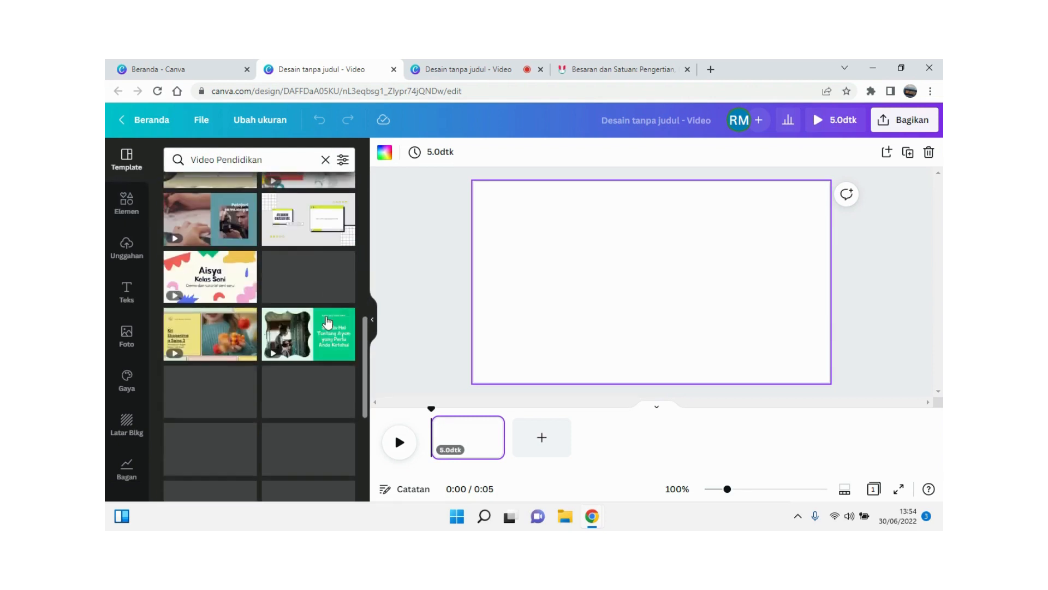
scroll(328, 321, down, 1)
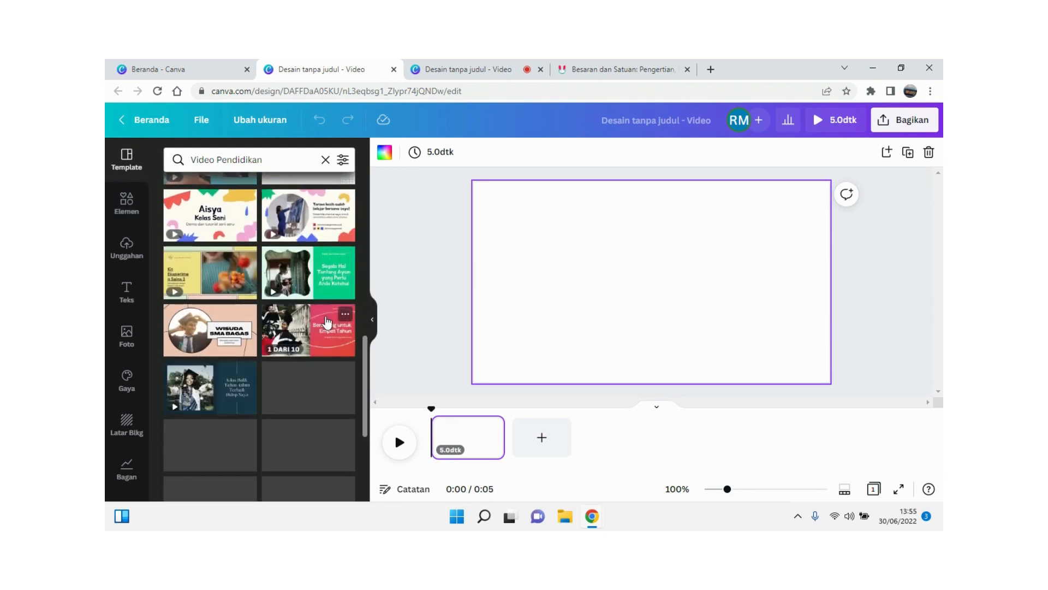
scroll(327, 322, up, 5)
scroll(325, 323, up, 4)
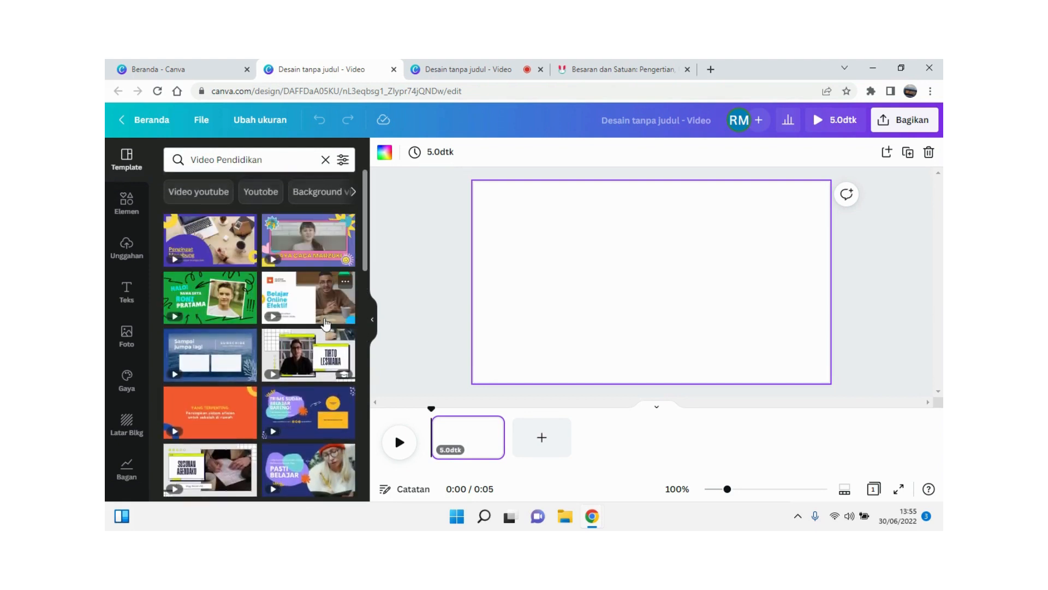
scroll(326, 322, down, 10)
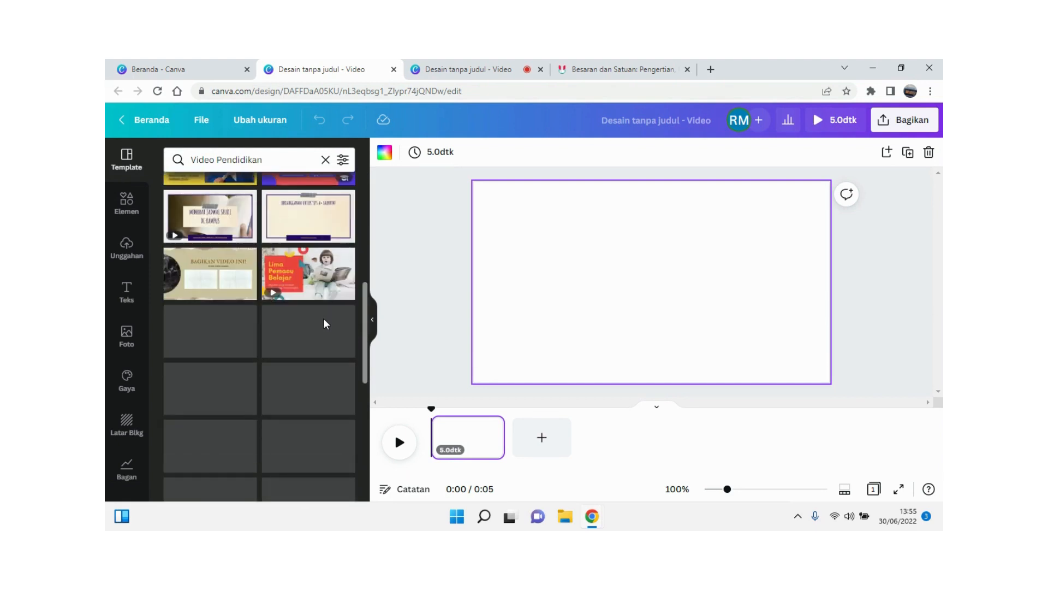
scroll(324, 325, down, 10)
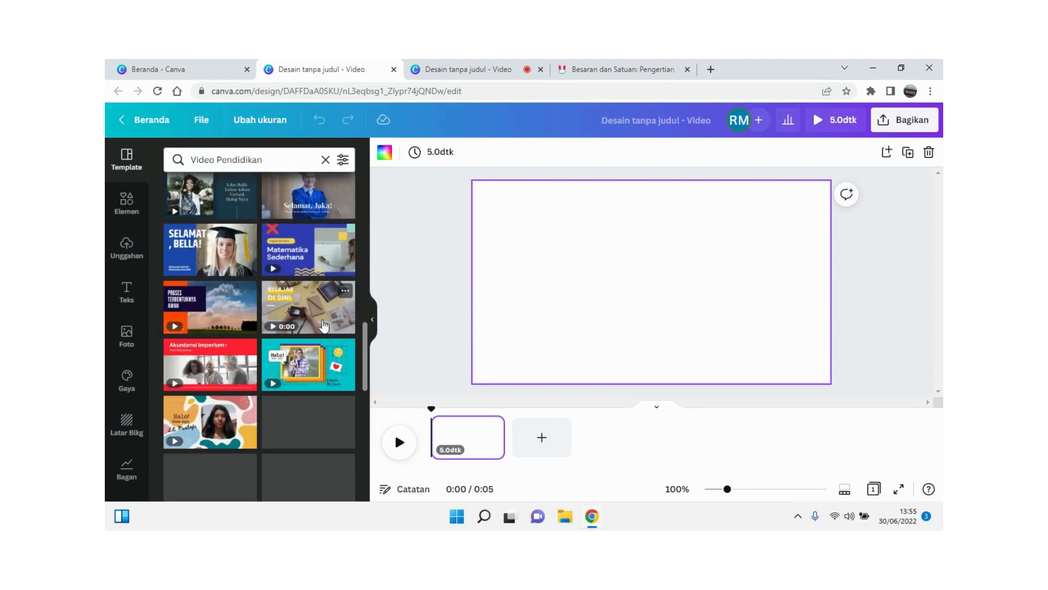
click(472, 434)
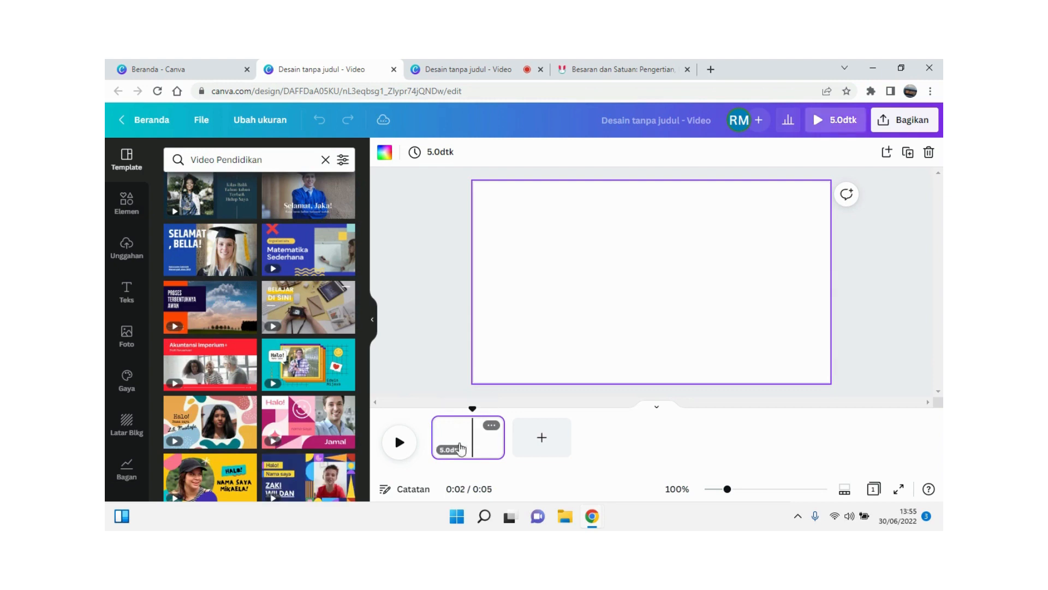
scroll(302, 384, down, 1)
scroll(302, 384, down, 2)
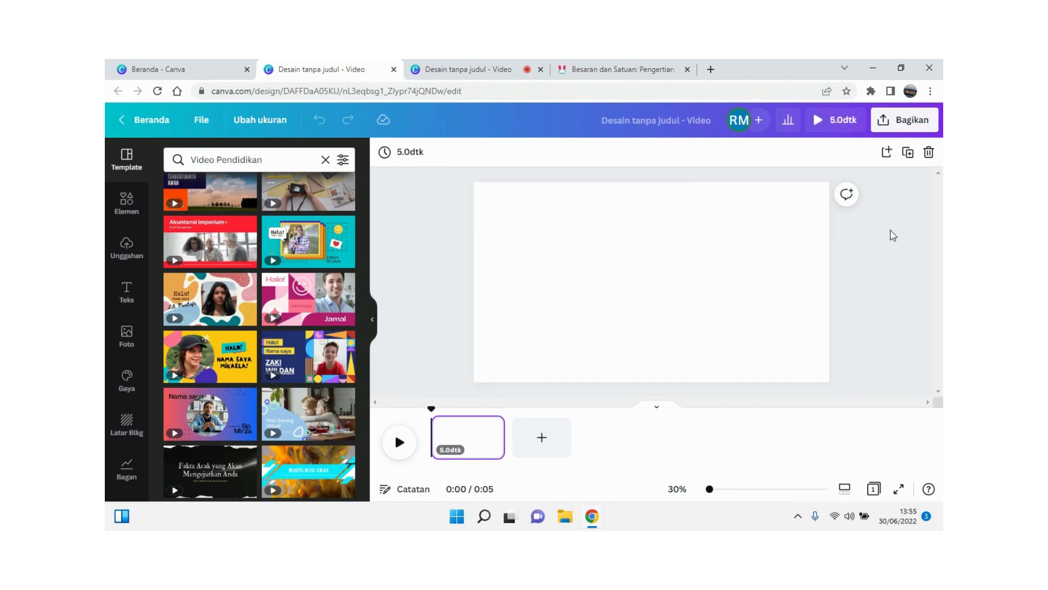
Set the blank page's background to the standard light grey colour.
click(686, 217)
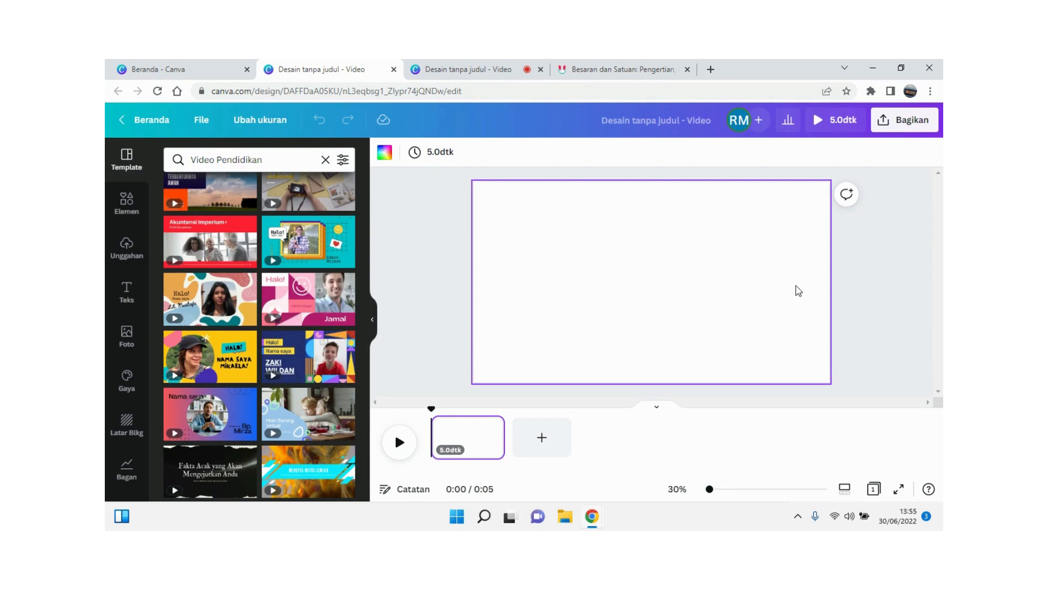
click(873, 275)
click(798, 277)
click(384, 154)
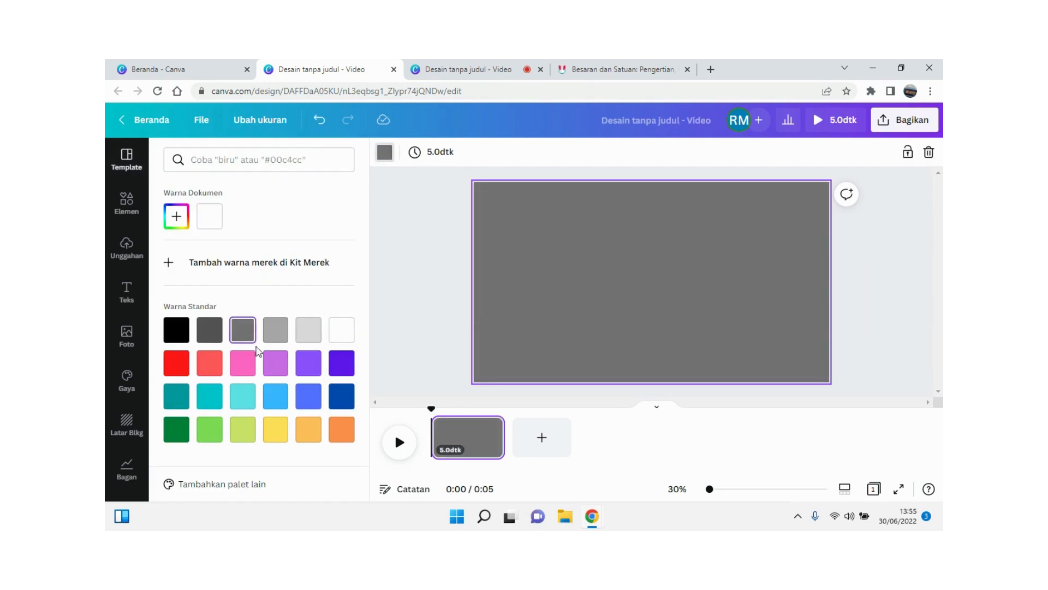
click(275, 363)
click(305, 338)
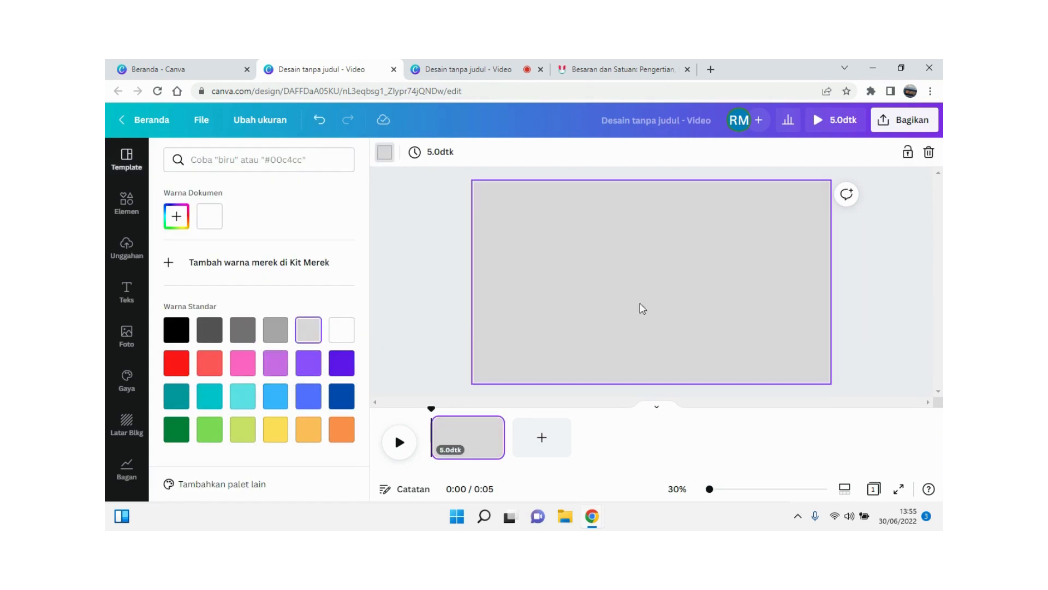
click(861, 287)
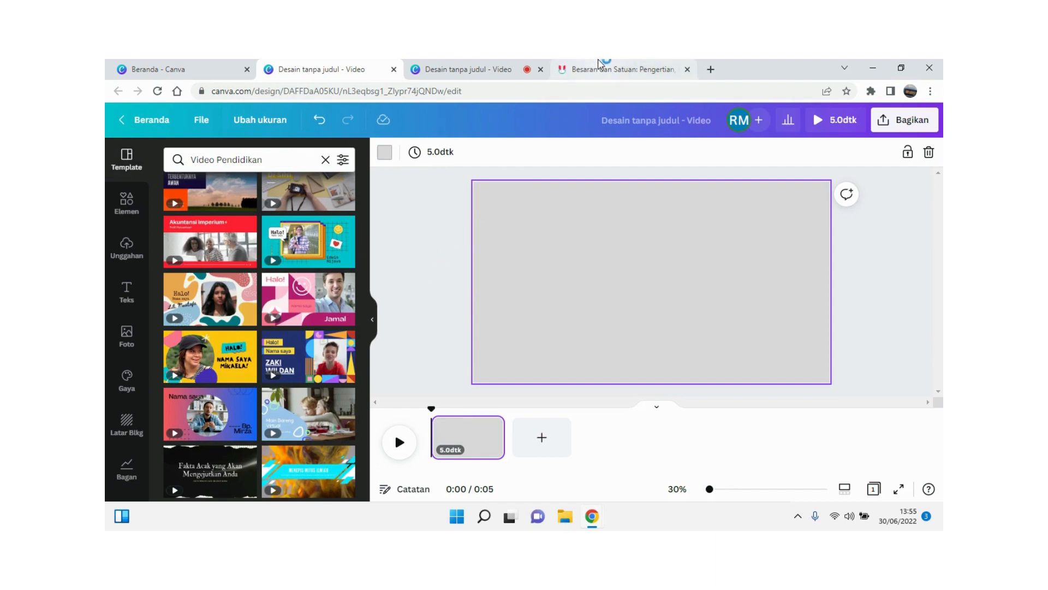
Switch to the kumparan article and copy the words "Besaran dan Satuan" from its headline.
click(595, 69)
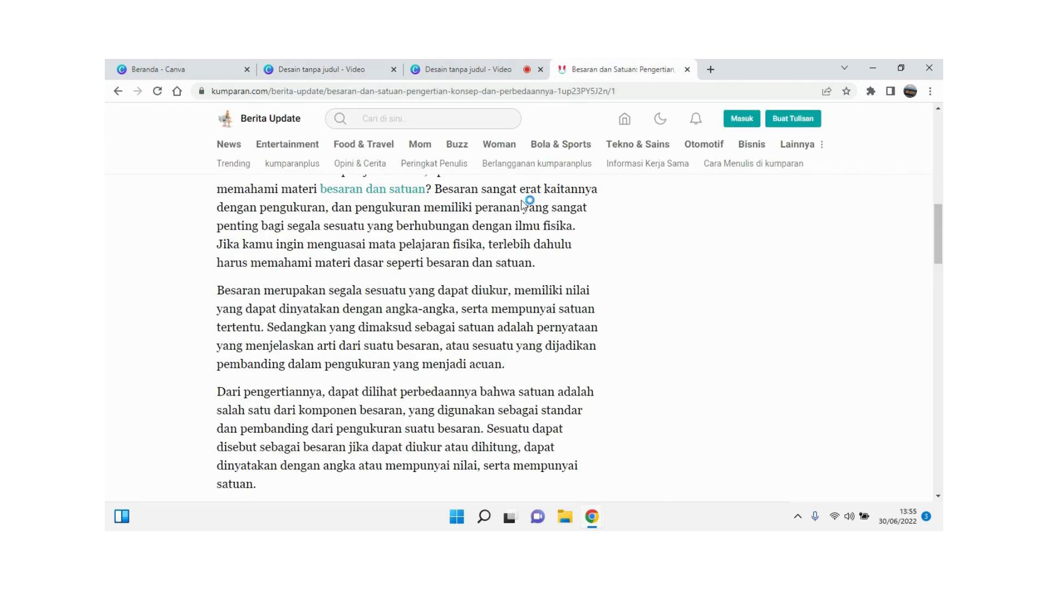
scroll(497, 270, up, 10)
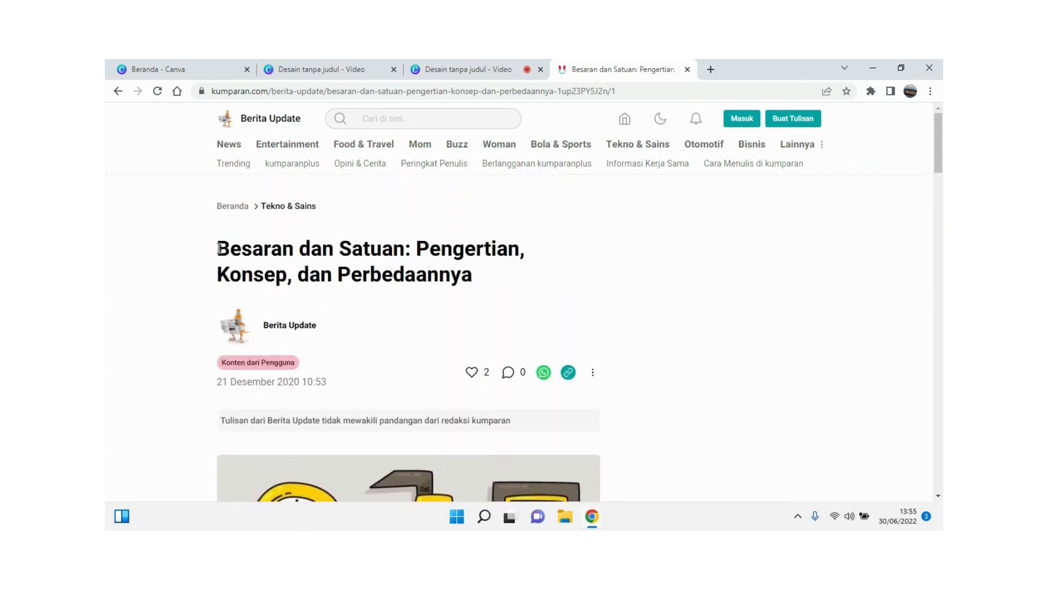
drag(219, 248, 403, 251)
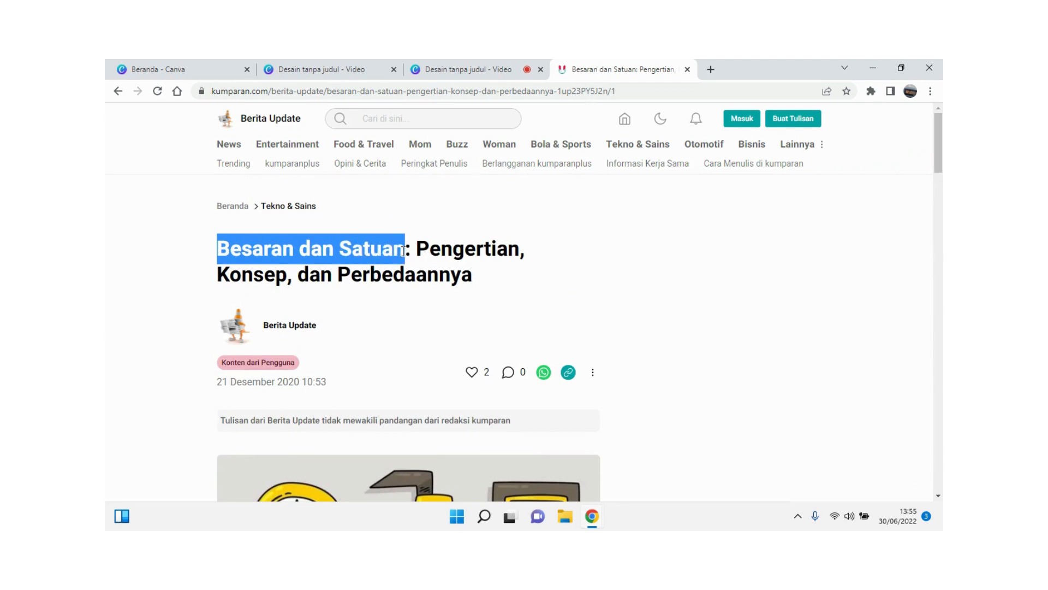
right_click(373, 251)
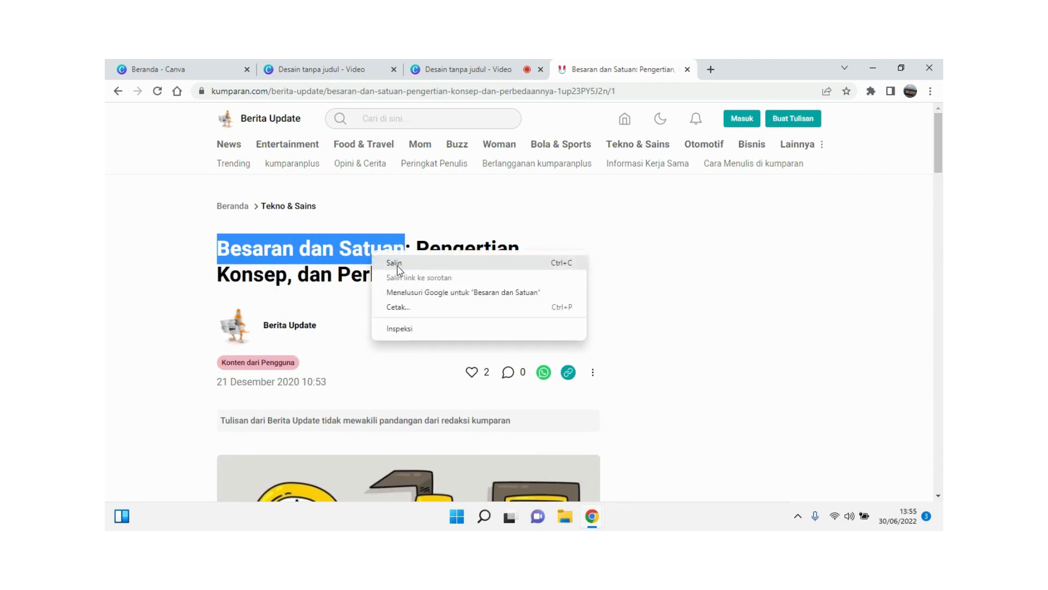
click(395, 264)
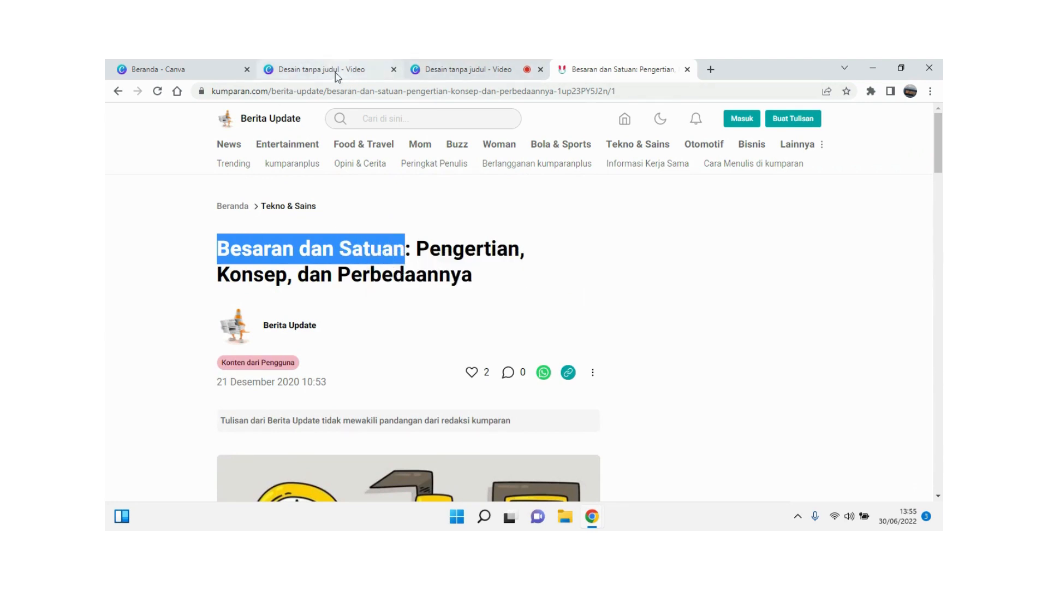
Return to the video design, add a heading with "Besaran dan Satuan" pasted as plain text, and place it at the top of the page.
click(335, 70)
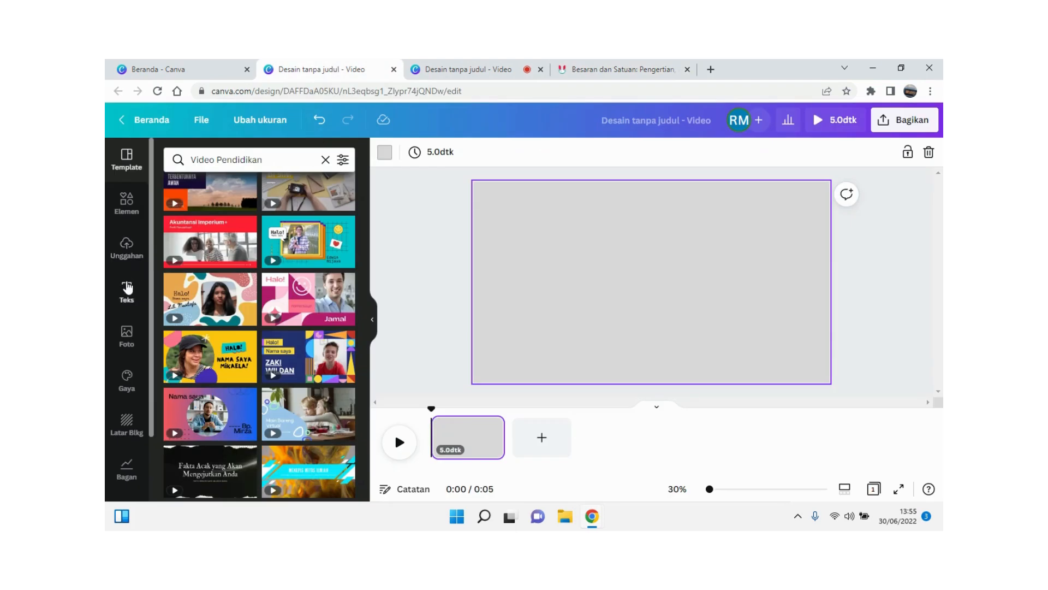
click(127, 287)
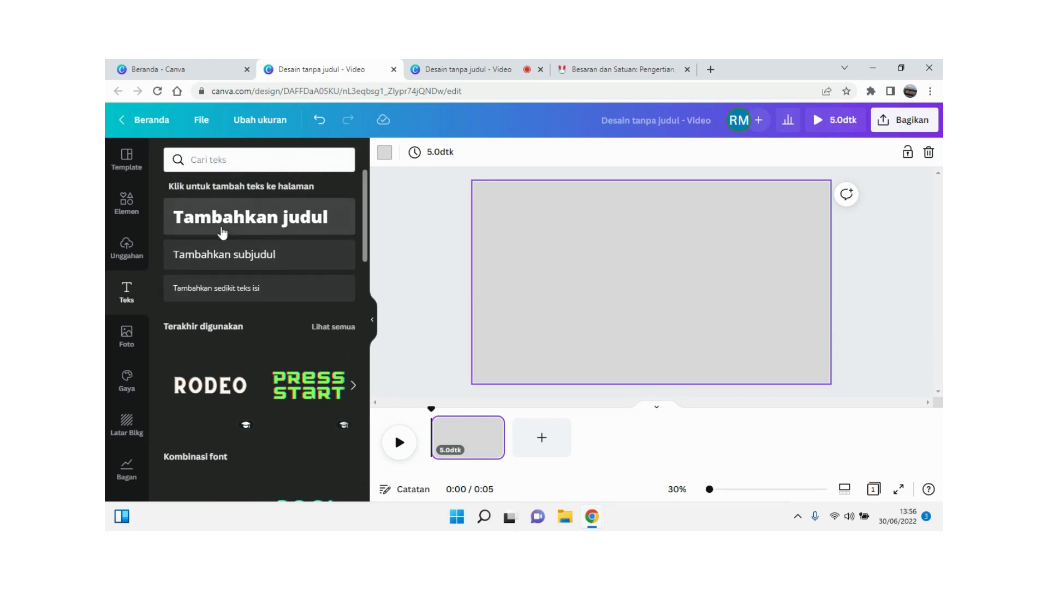
click(251, 231)
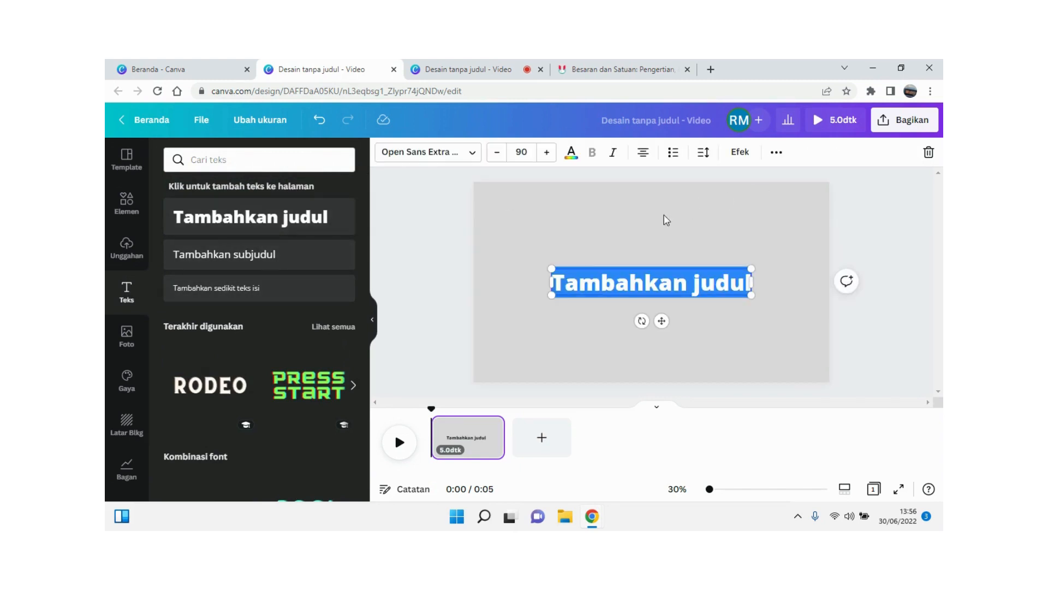
right_click(614, 285)
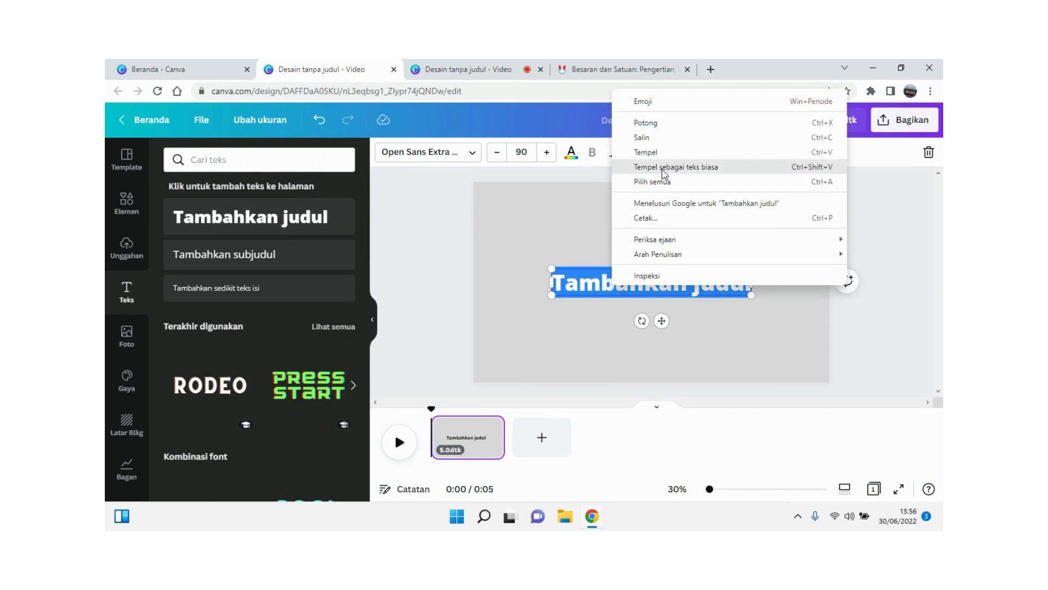
click(665, 167)
drag(655, 267, 666, 189)
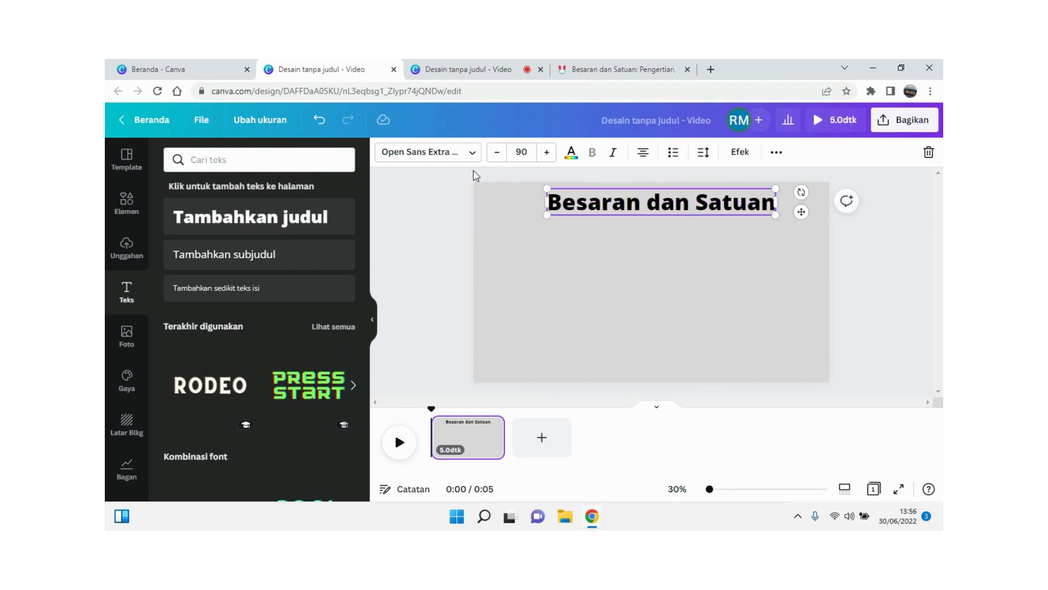
Change the font of the "Besaran dan Satuan" title to Clear Sans Bold.
click(470, 152)
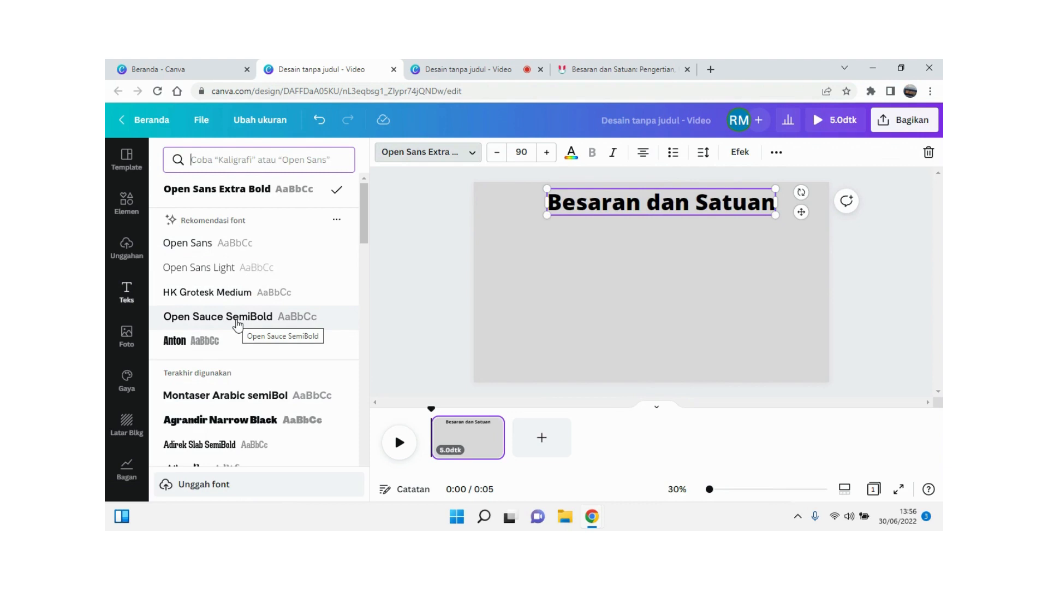
scroll(242, 380, down, 1)
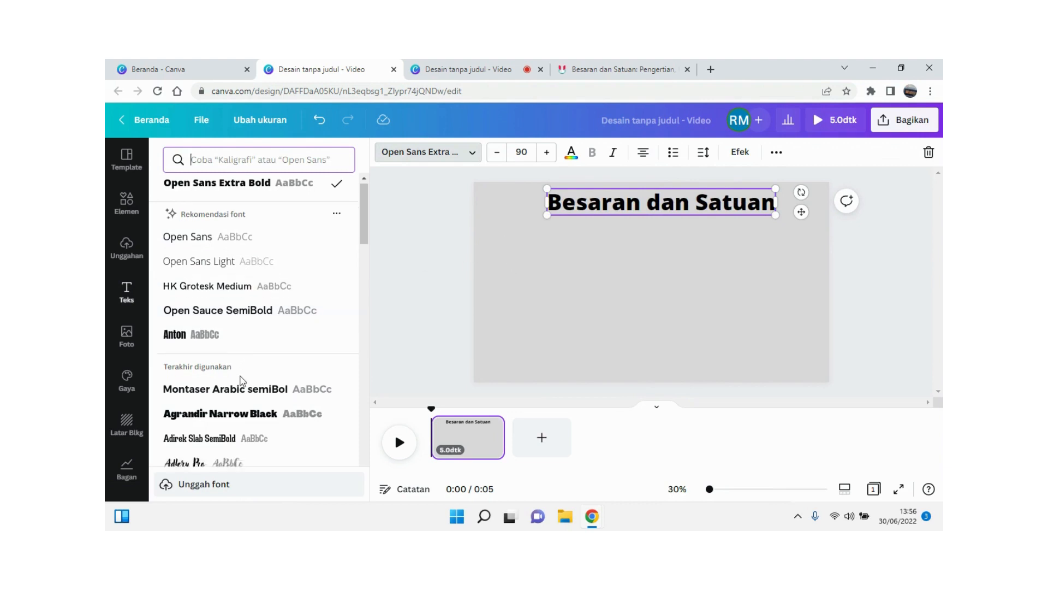
scroll(235, 382, down, 3)
scroll(230, 392, down, 2)
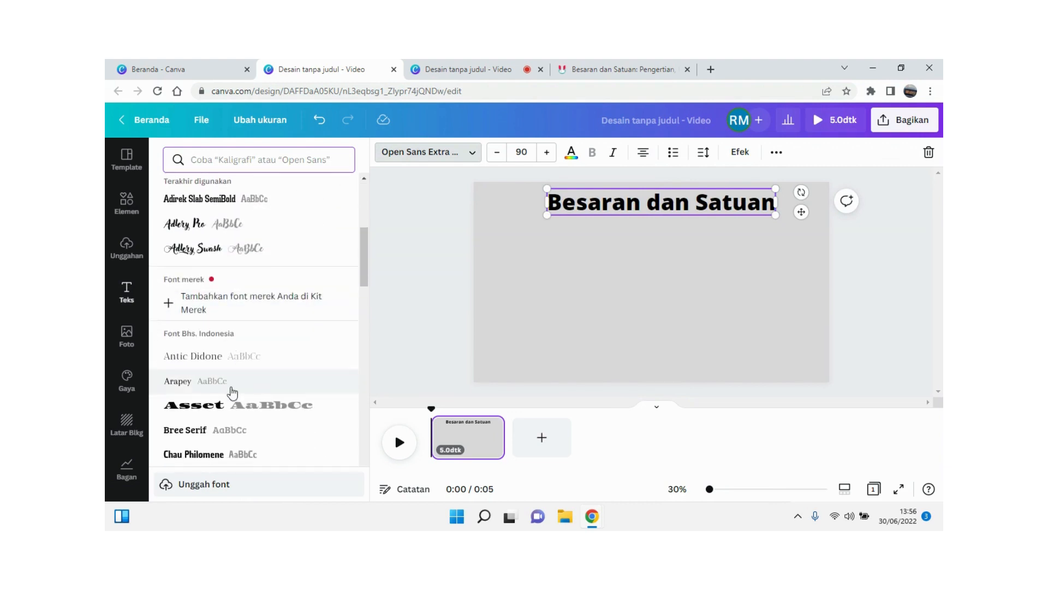
scroll(231, 393, down, 2)
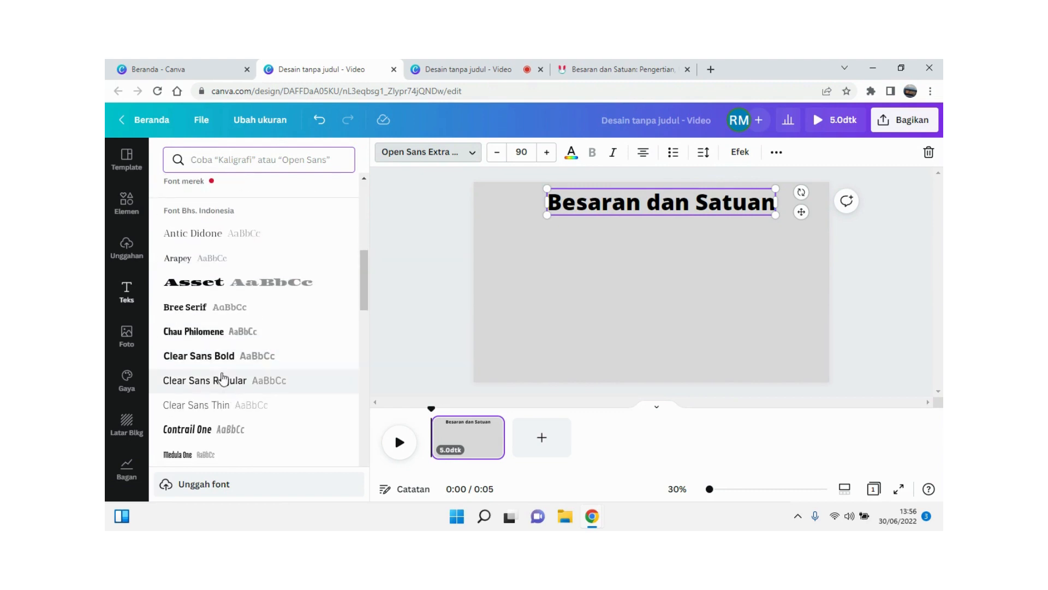
click(221, 361)
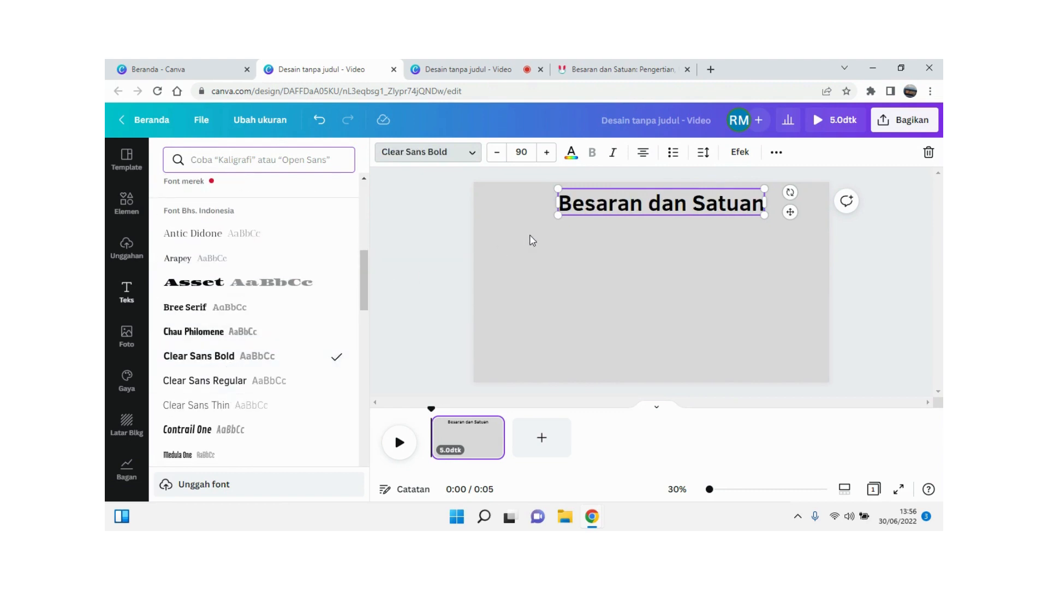
click(850, 244)
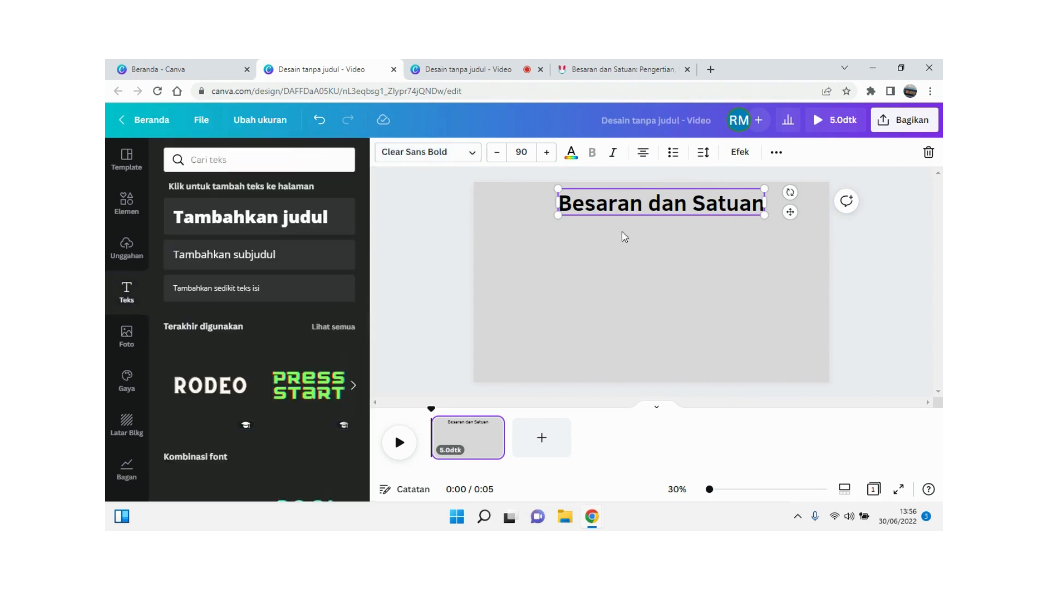
click(812, 227)
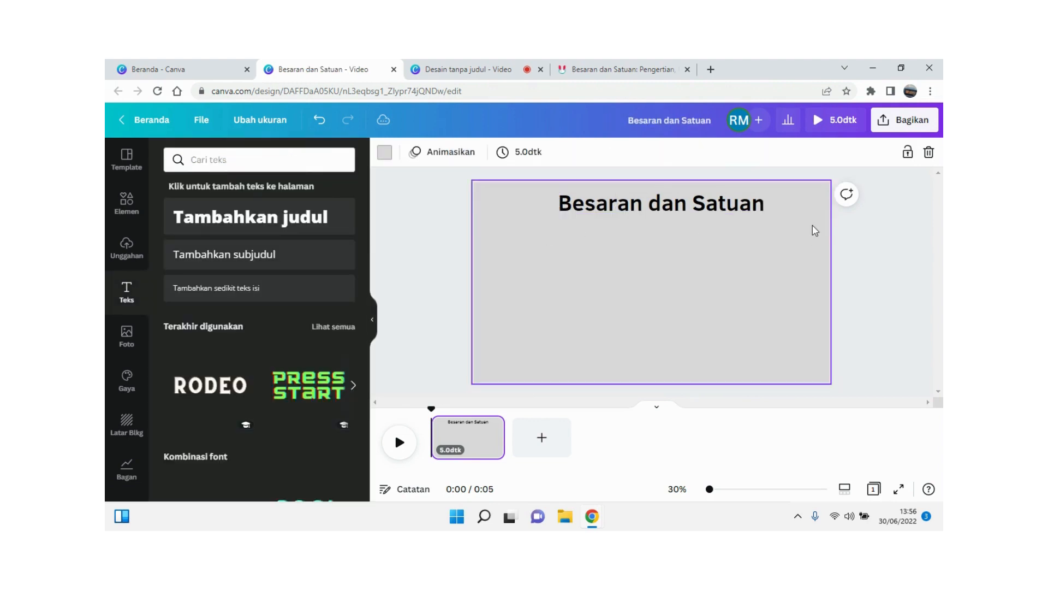
click(707, 216)
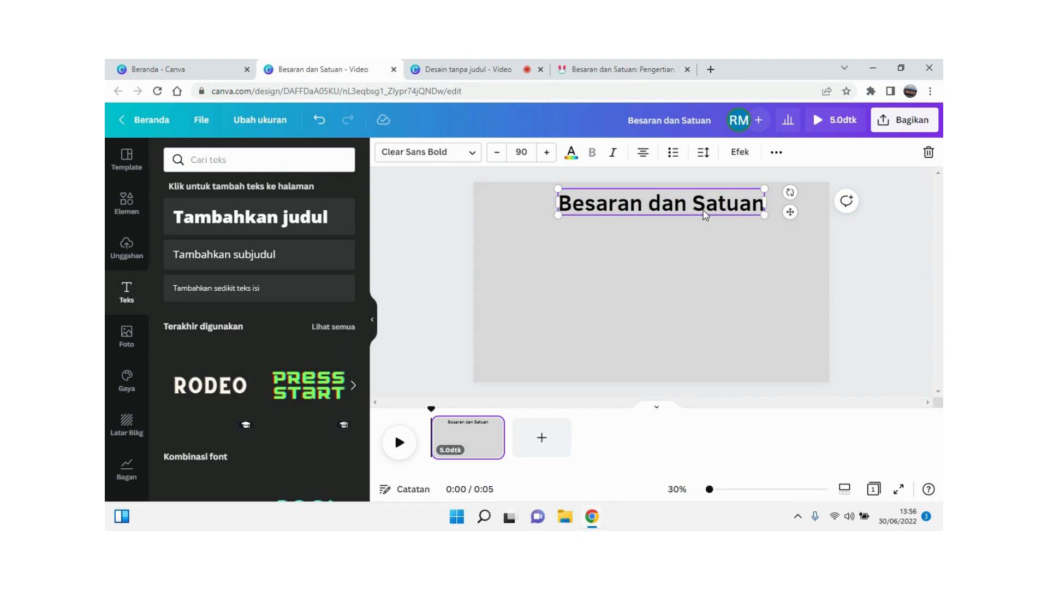
click(126, 202)
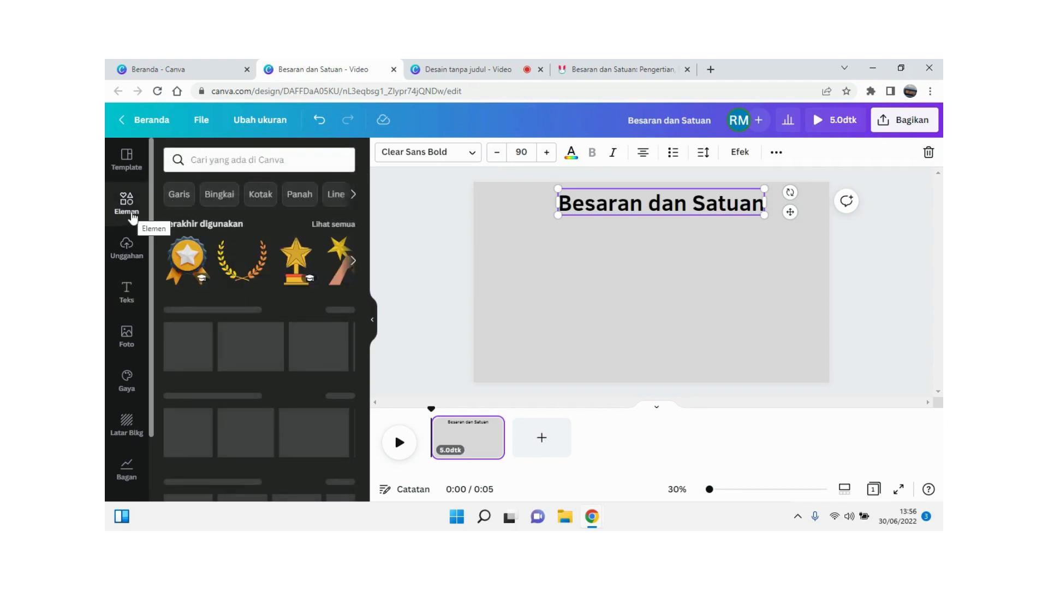
scroll(288, 304, down, 3)
scroll(291, 300, up, 3)
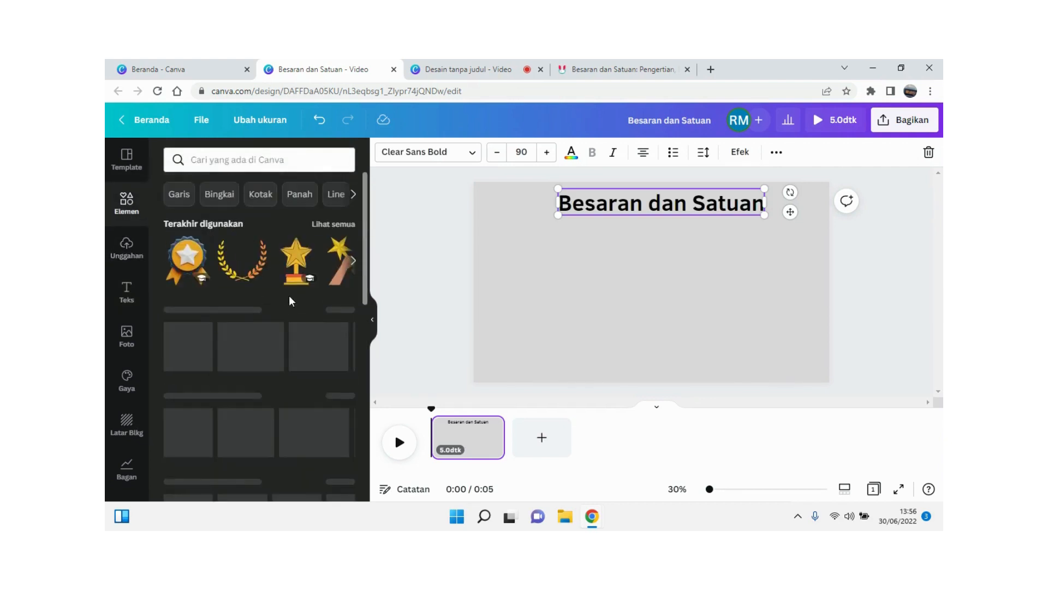
click(251, 166)
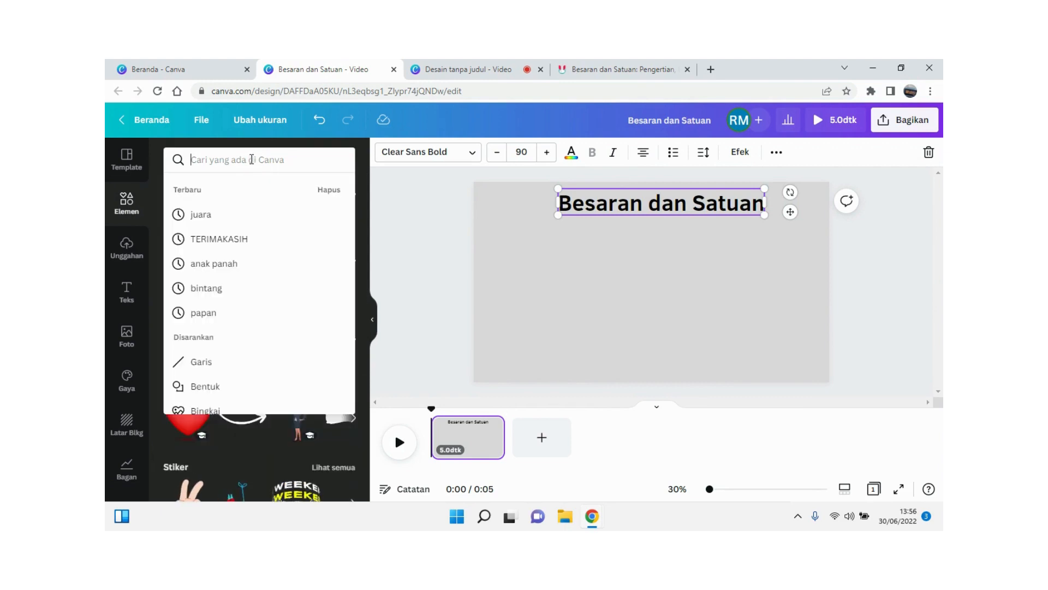
Switch to the kumparan article and copy its illustration of yellow measuring instruments.
click(622, 69)
scroll(337, 349, down, 5)
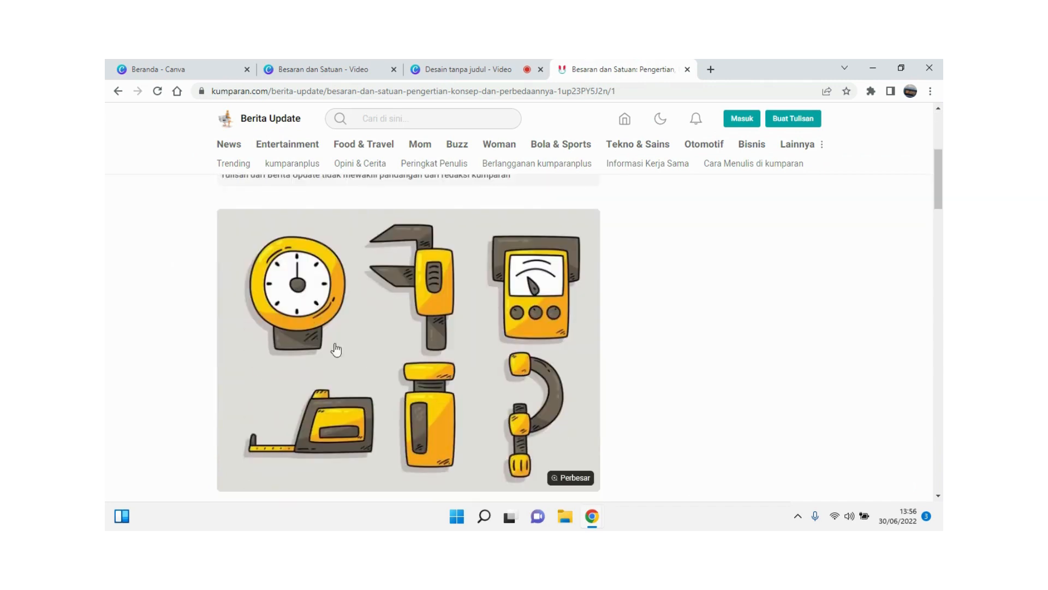
right_click(312, 310)
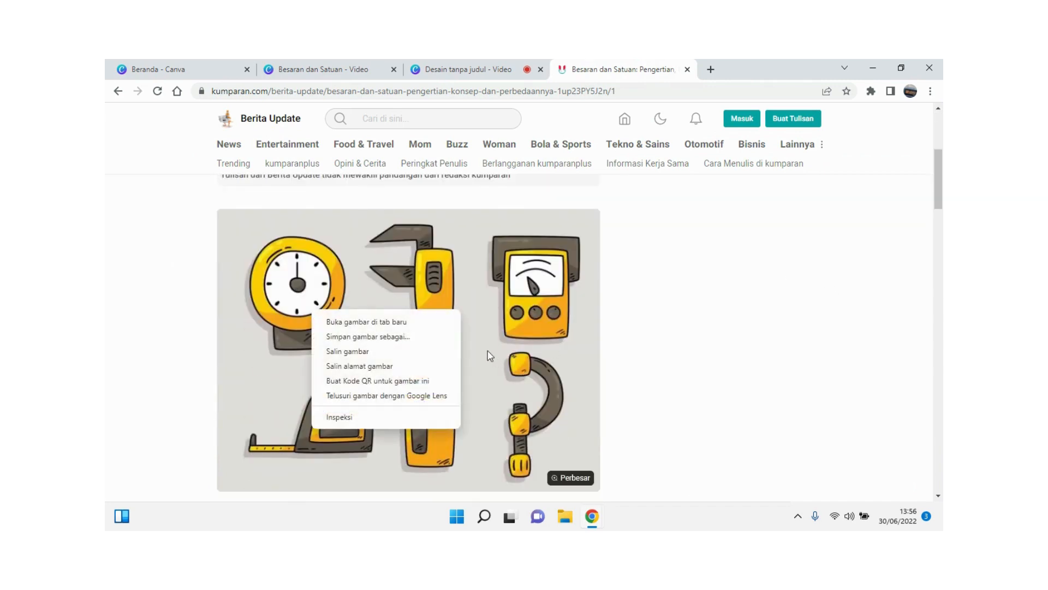
click(384, 352)
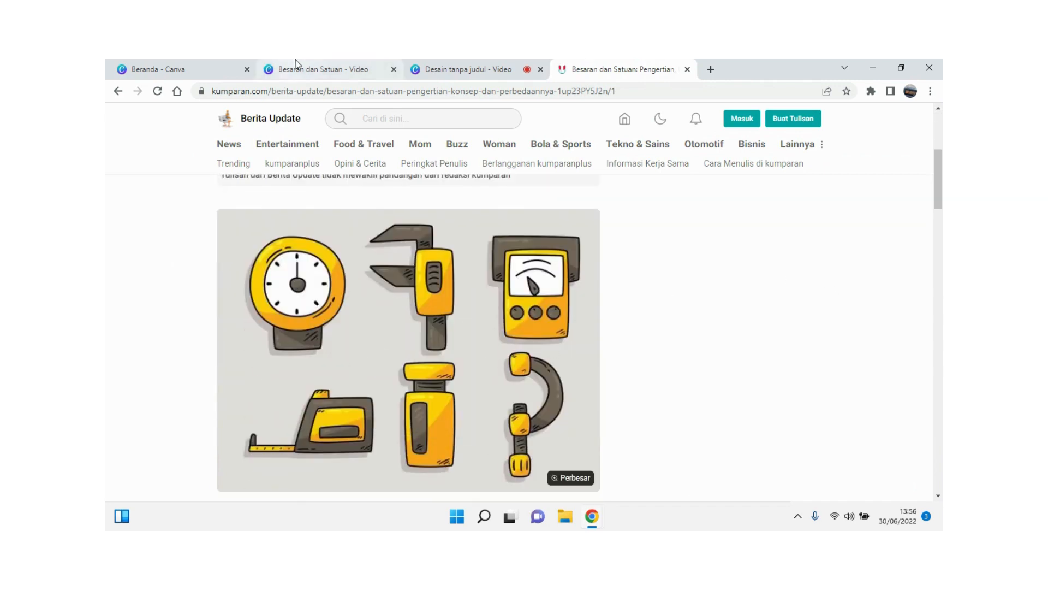
Return to the "Besaran dan Satuan" video design and paste the copied illustration onto the page.
click(363, 69)
right_click(579, 259)
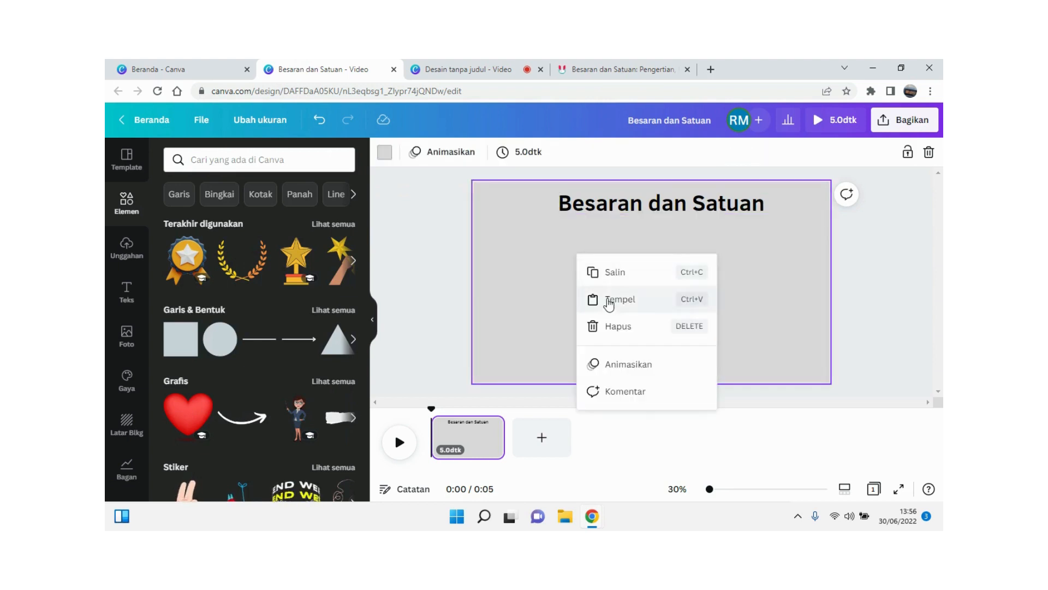
click(608, 302)
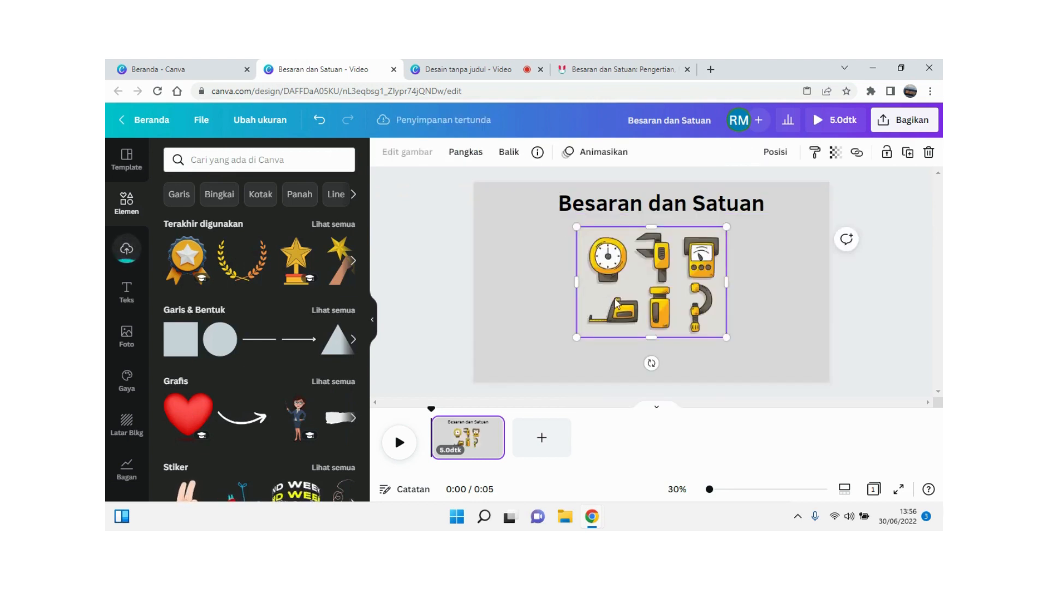
Enlarge the measuring instruments illustration slightly in proportion and position it directly below the title.
mouse_move(668, 311)
mouse_down()
mouse_move(630, 312)
mouse_move(667, 301)
mouse_up()
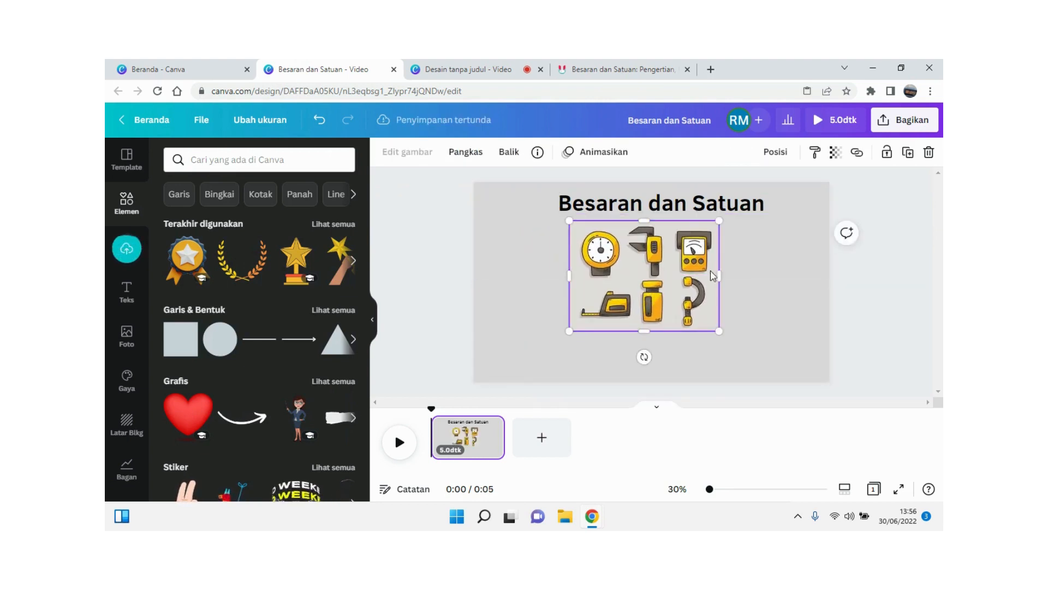
drag(719, 277, 749, 278)
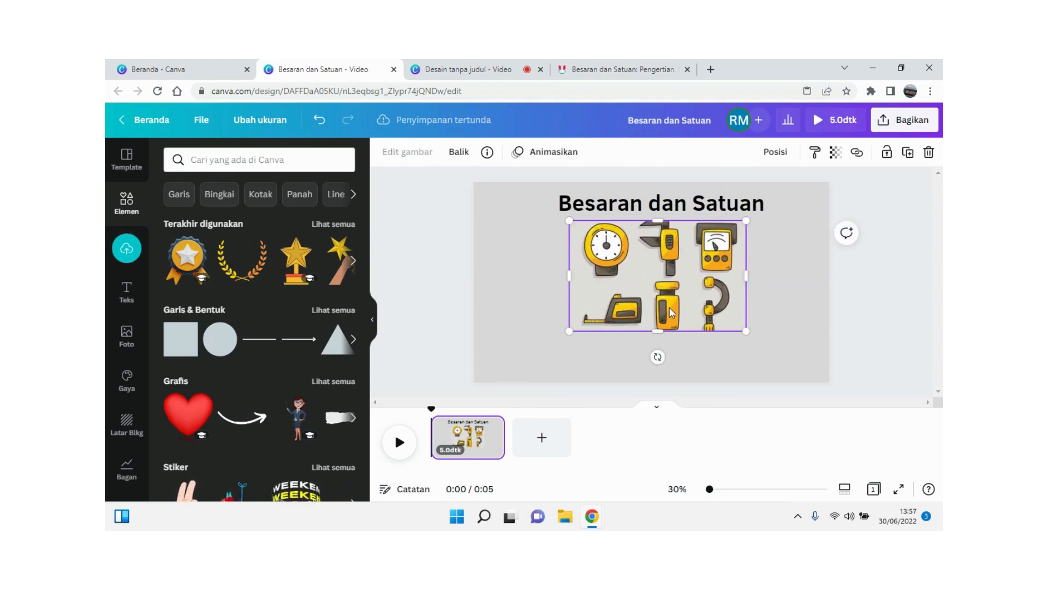
key(ctrl+z)
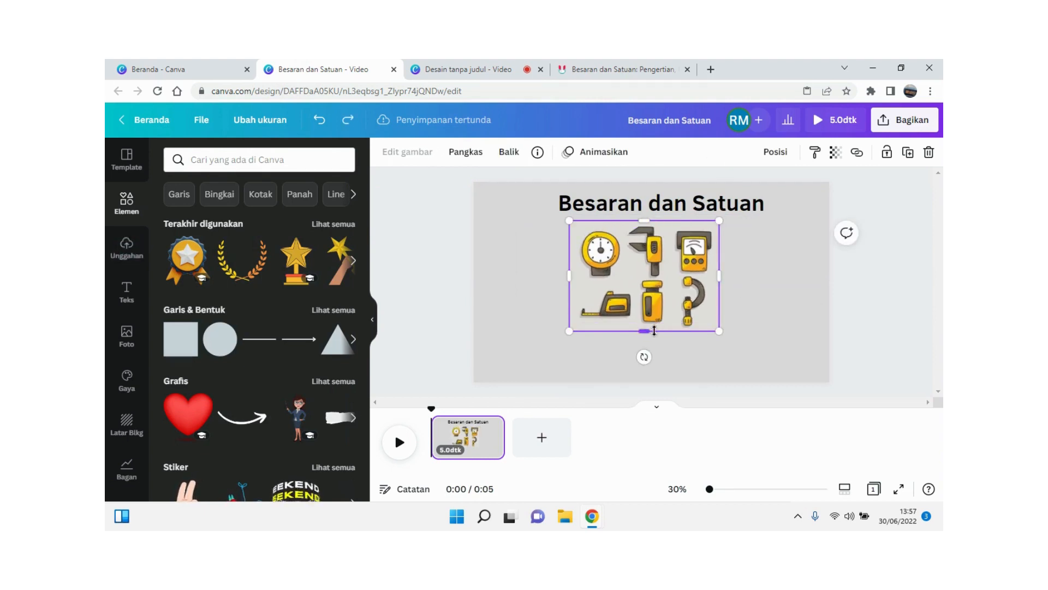
mouse_move(643, 302)
mouse_down()
mouse_move(646, 319)
mouse_move(645, 308)
mouse_up()
drag(729, 338, 746, 347)
drag(655, 290, 660, 279)
Recolour the "Besaran dan Satuan" title with the standard dark blue and shift the illustration slightly to centre it below.
click(660, 212)
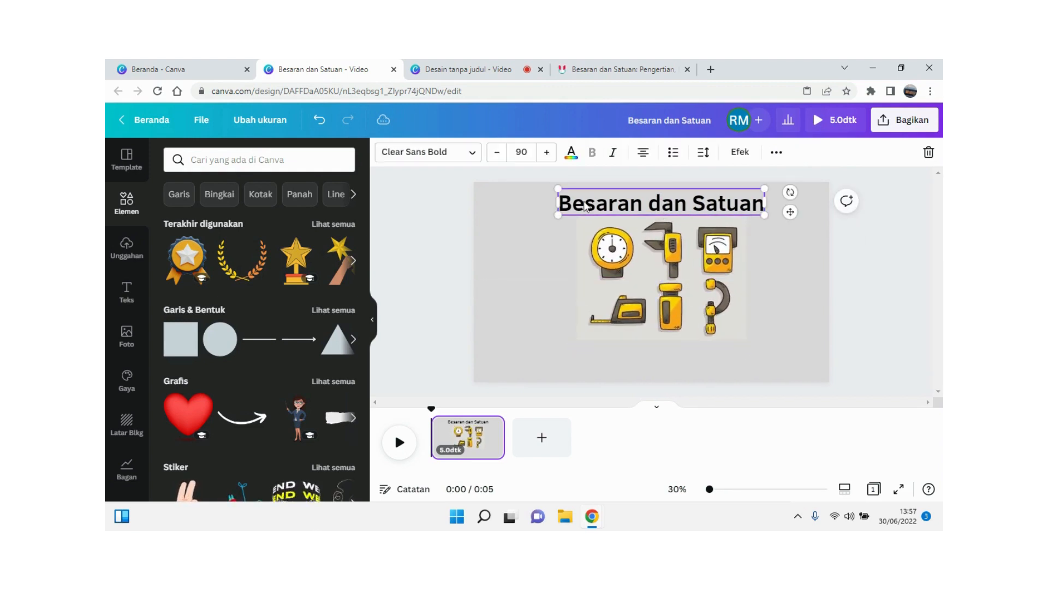
click(571, 152)
scroll(247, 263, down, 1)
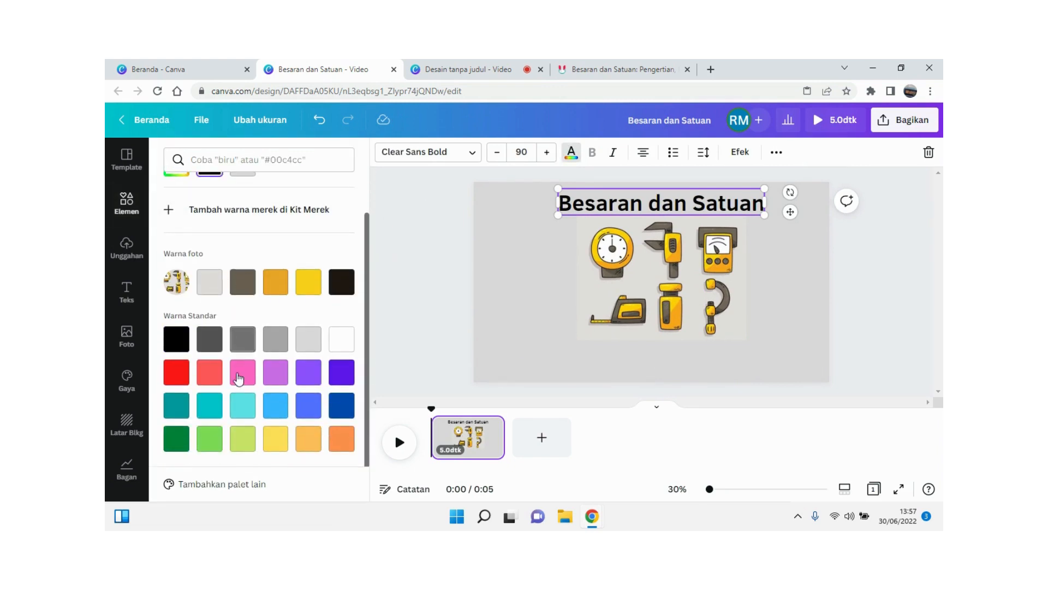
click(244, 408)
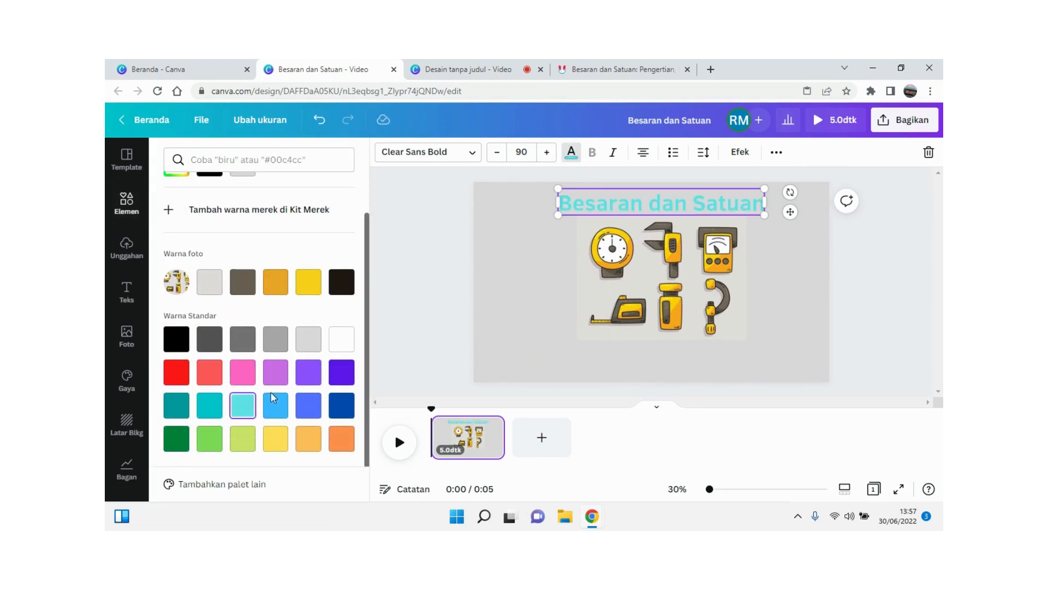
click(344, 405)
drag(658, 290, 653, 294)
click(746, 279)
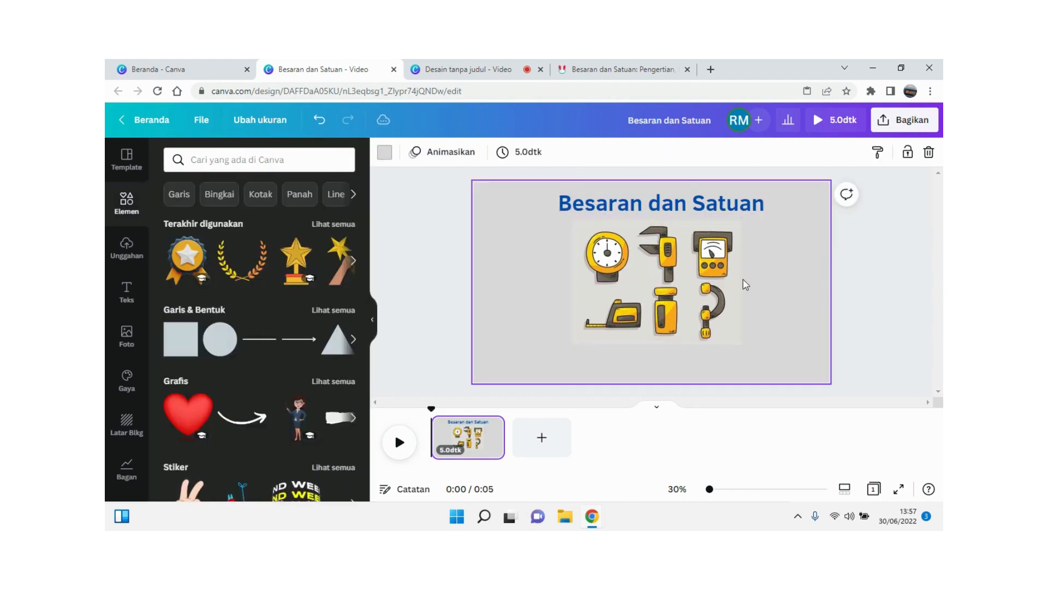
Play a short preview of the page, pause it, and collapse the side panel.
click(401, 441)
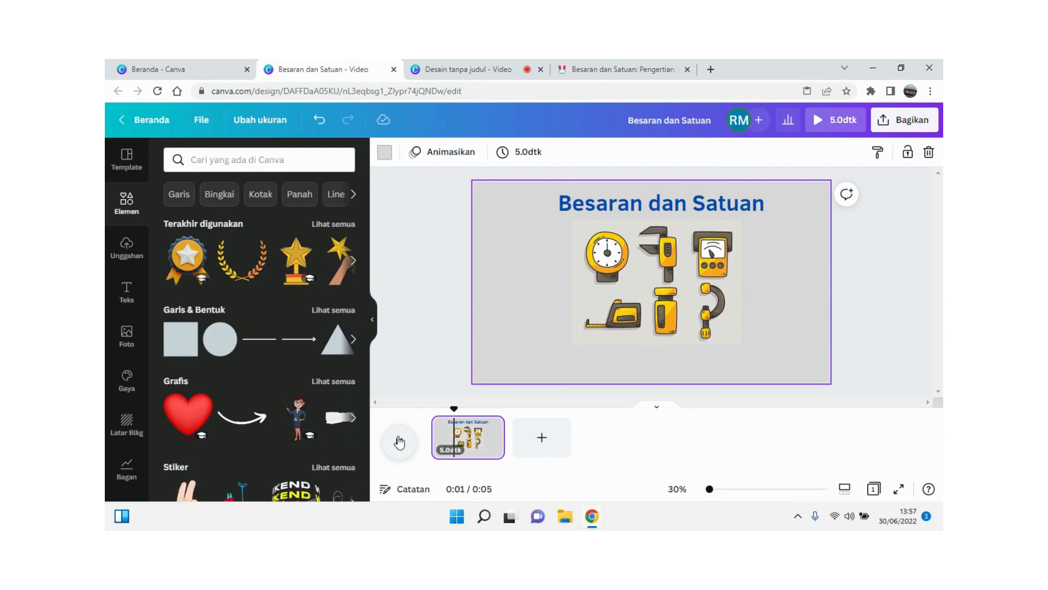
click(400, 441)
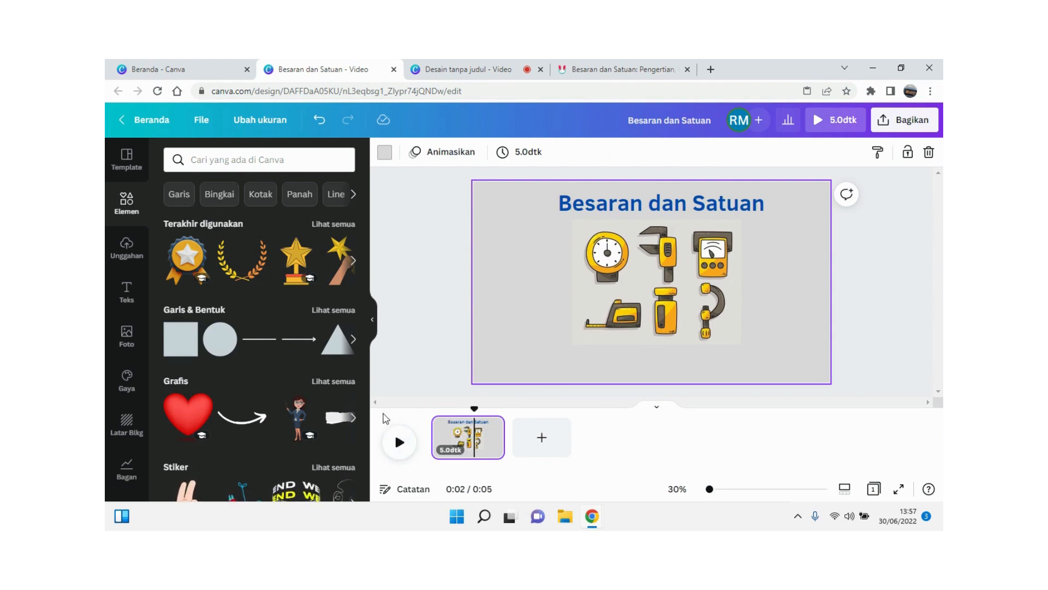
click(372, 320)
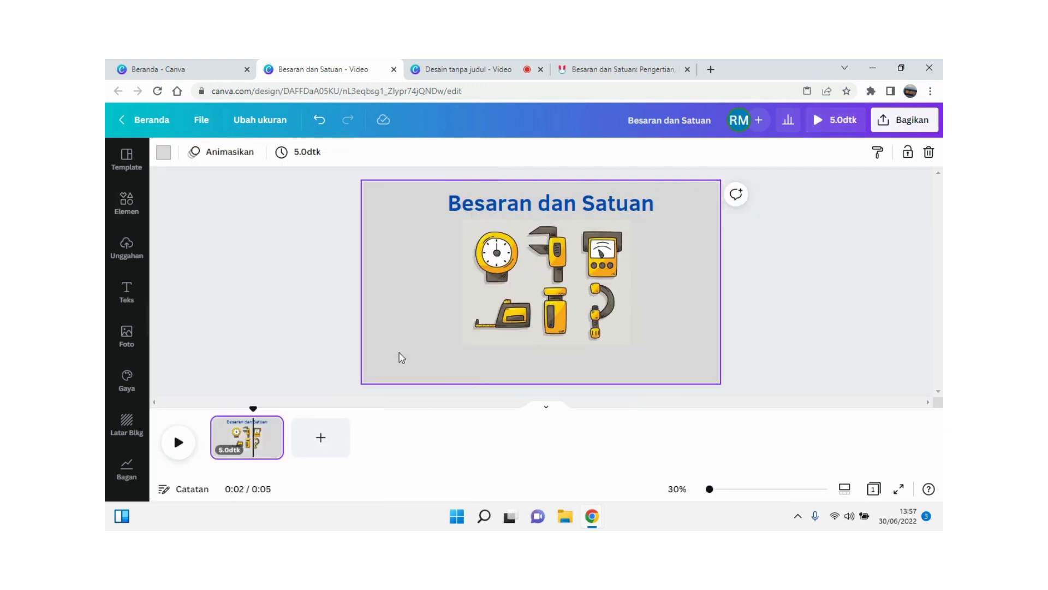
Extend the page's duration on the timeline to 6.0 seconds.
double_click(489, 206)
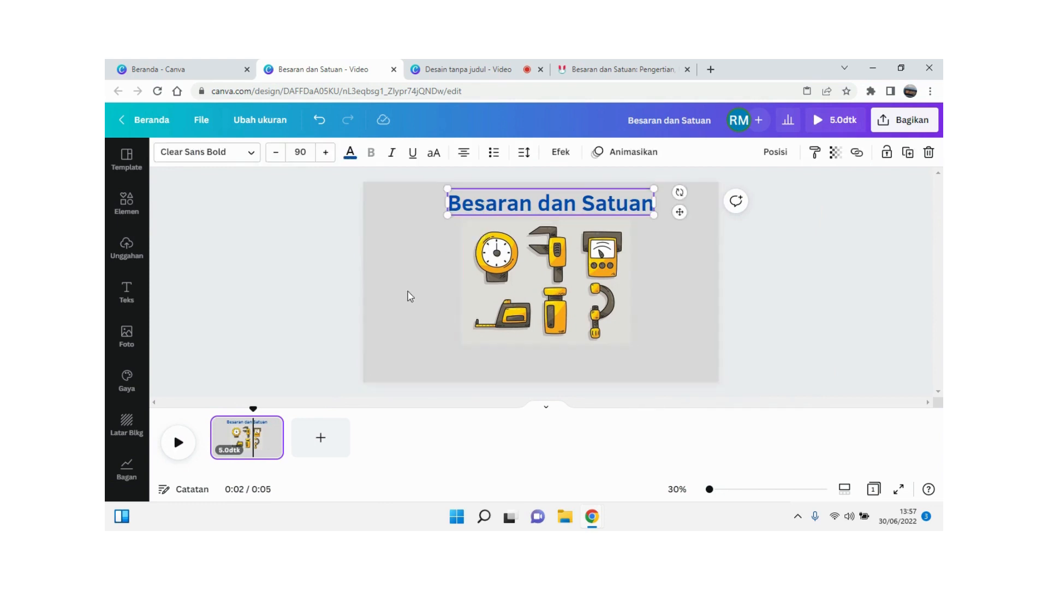
mouse_move(283, 434)
drag(283, 435, 298, 436)
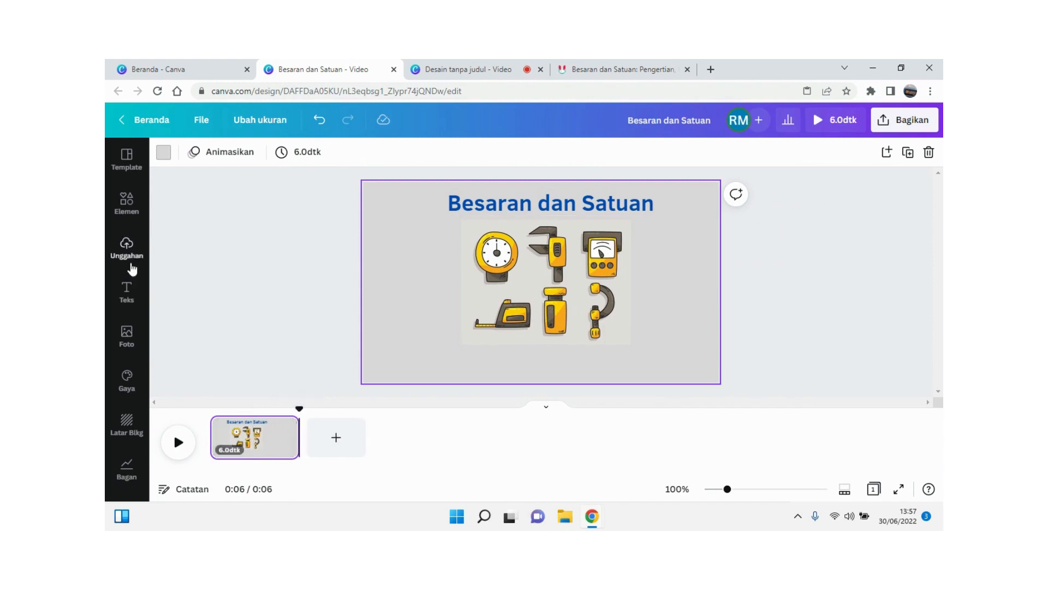
Show the uploaded media, search Windows for "voice" and open the Voice Recorder app.
click(132, 267)
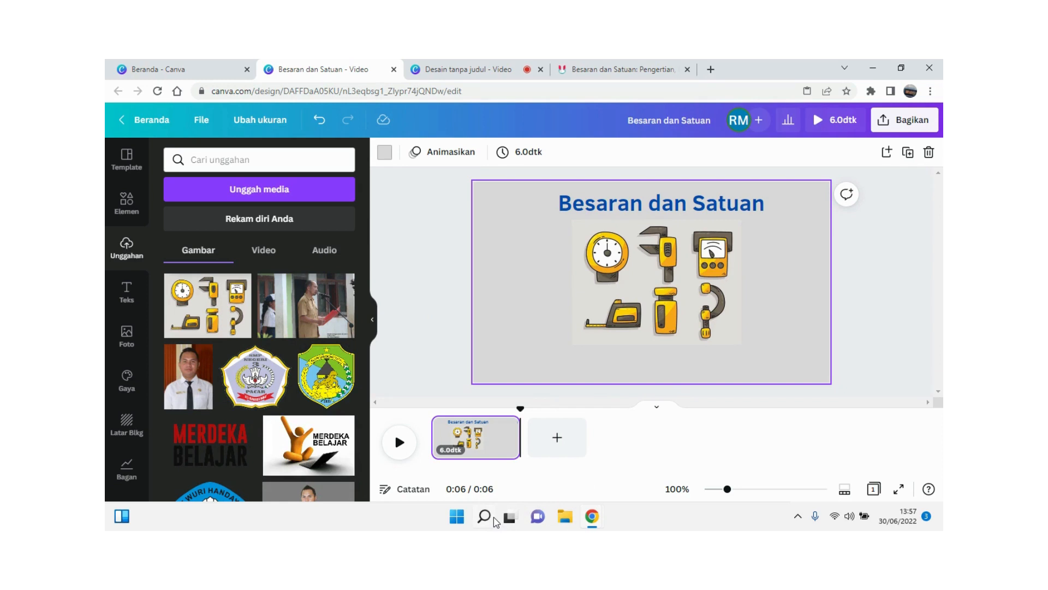
mouse_move(494, 520)
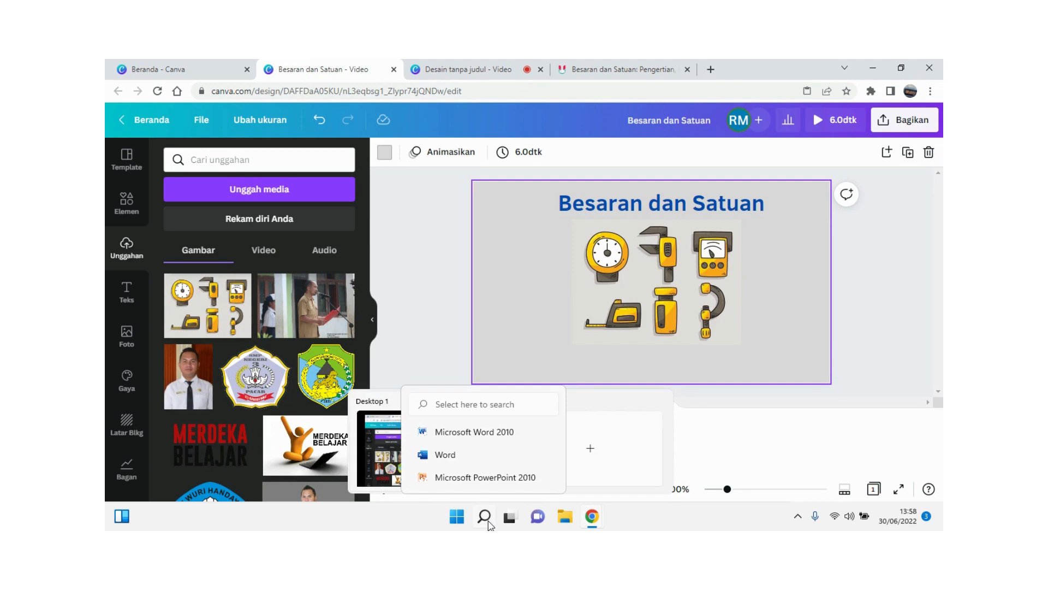
click(489, 523)
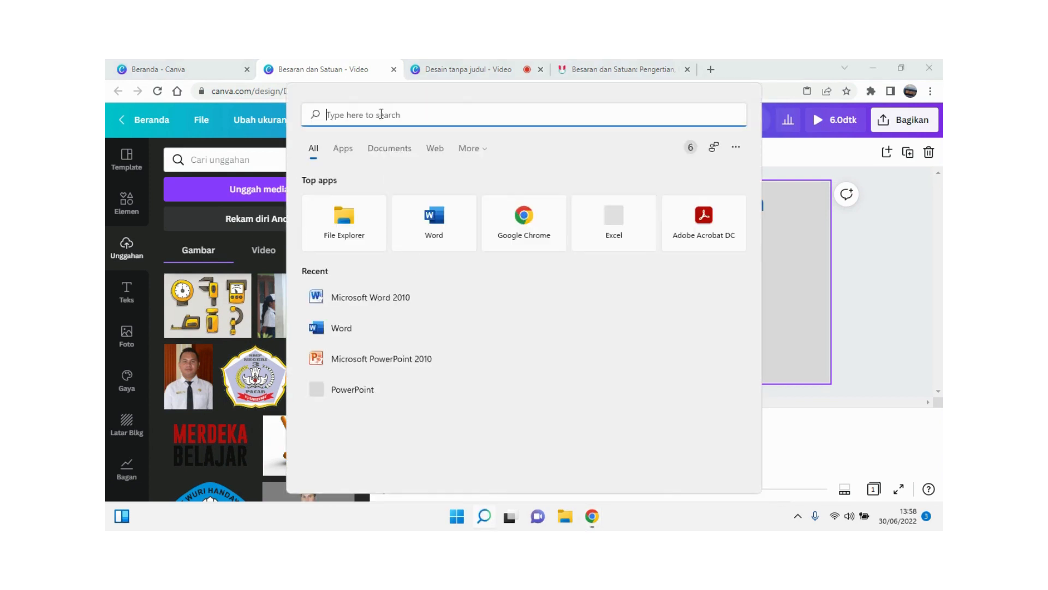
click(489, 519)
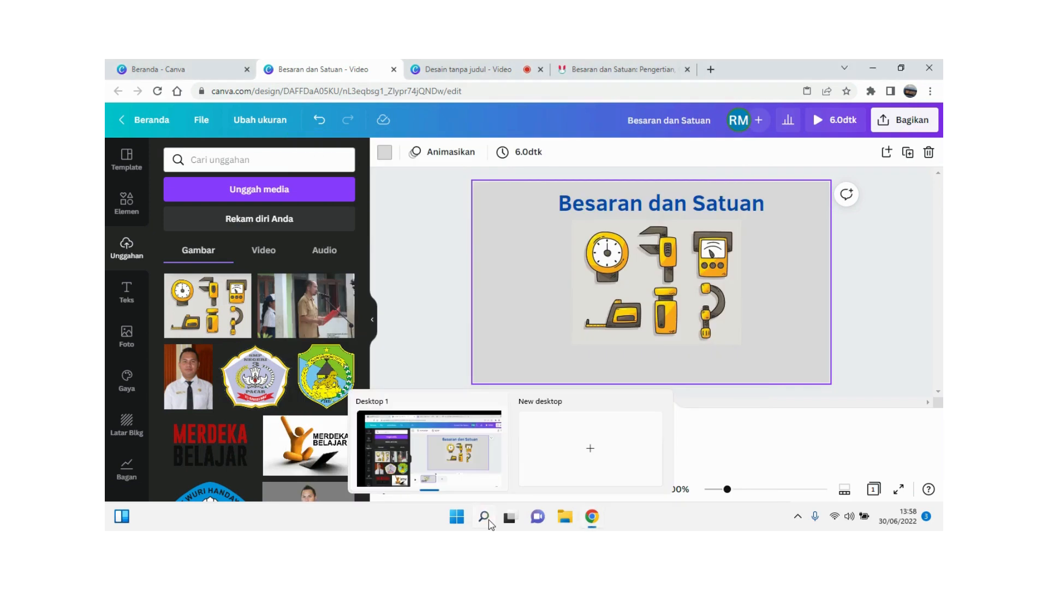
click(483, 518)
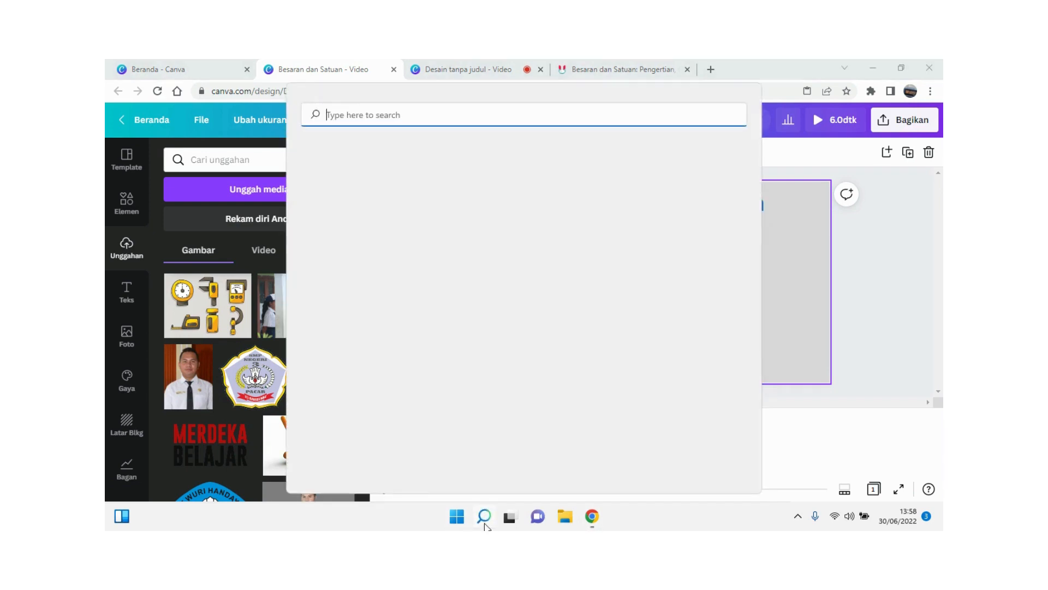
text(v)
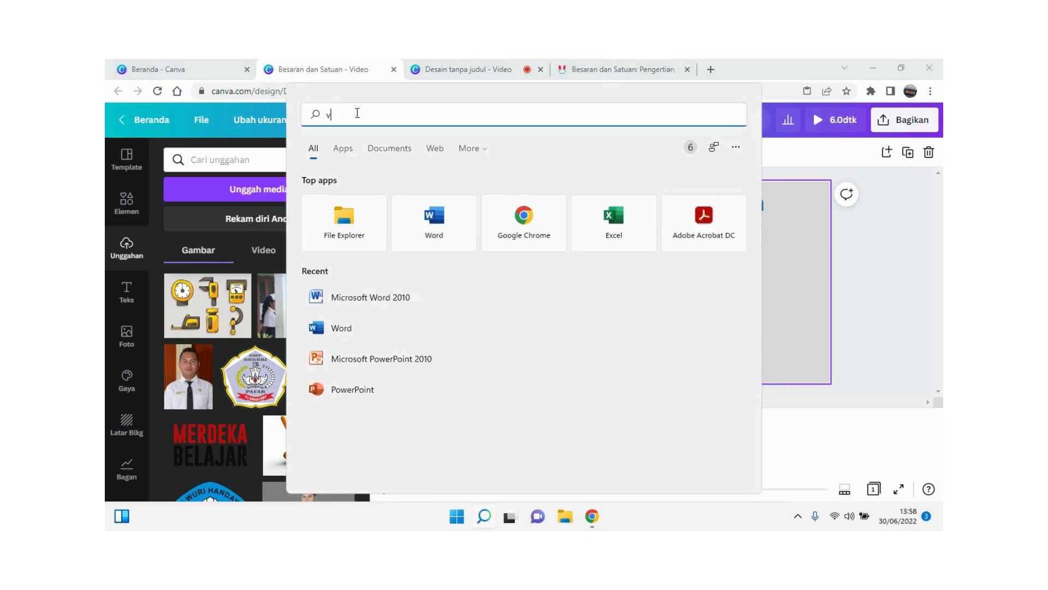
text(oice)
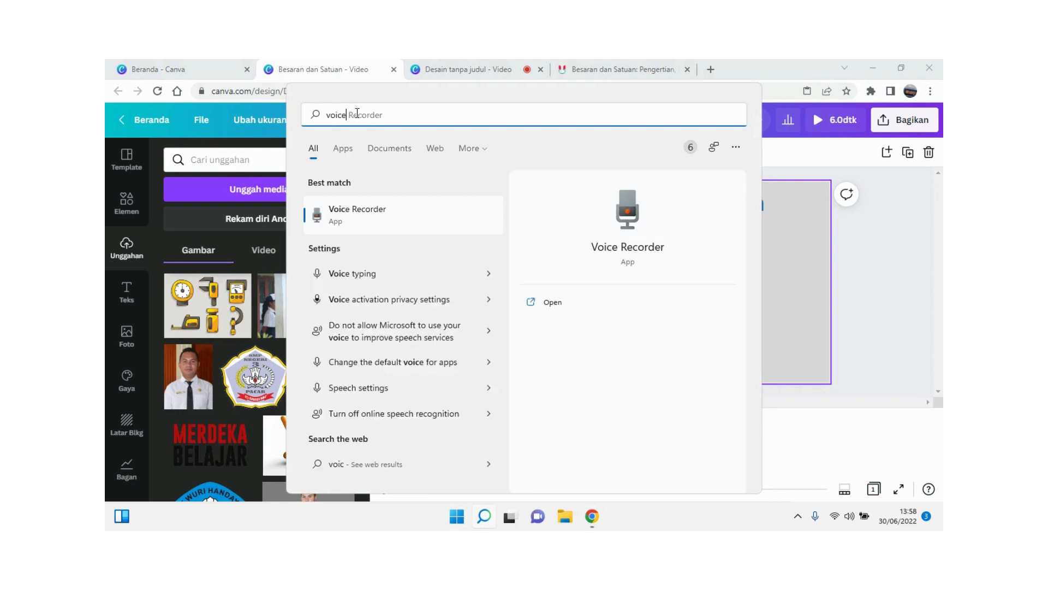
click(366, 217)
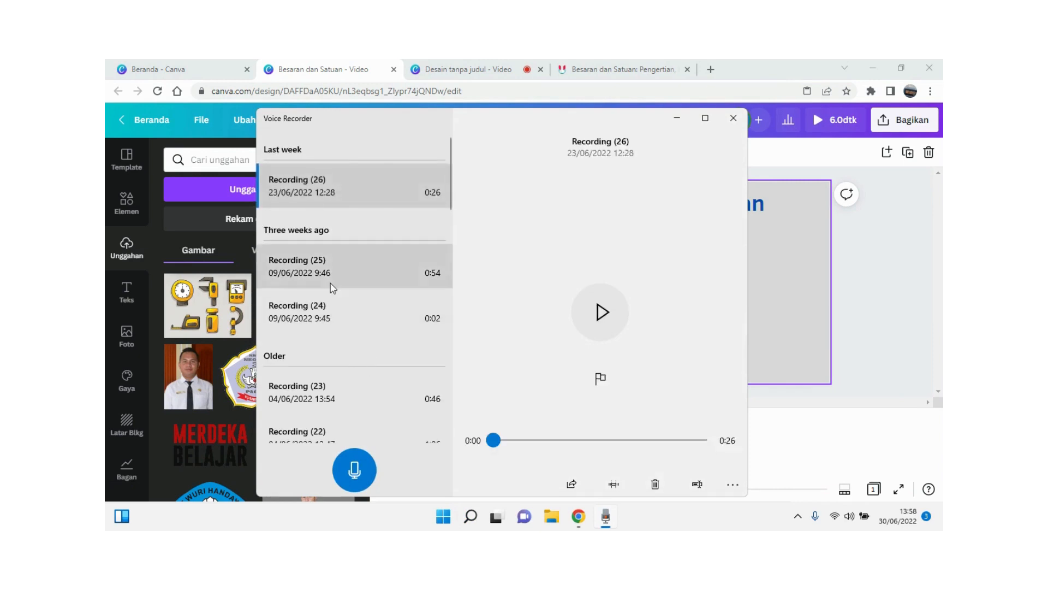
Record a voice clip of about 16 seconds, stop the recording, and return to the video design in the browser.
scroll(334, 321, down, 2)
scroll(335, 321, down, 10)
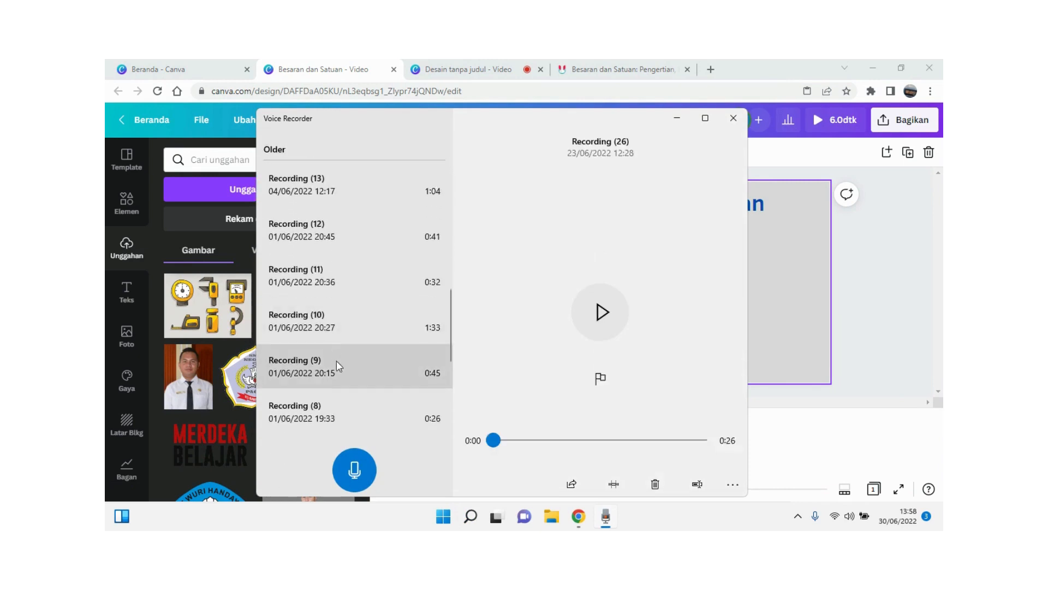
scroll(343, 379, up, 10)
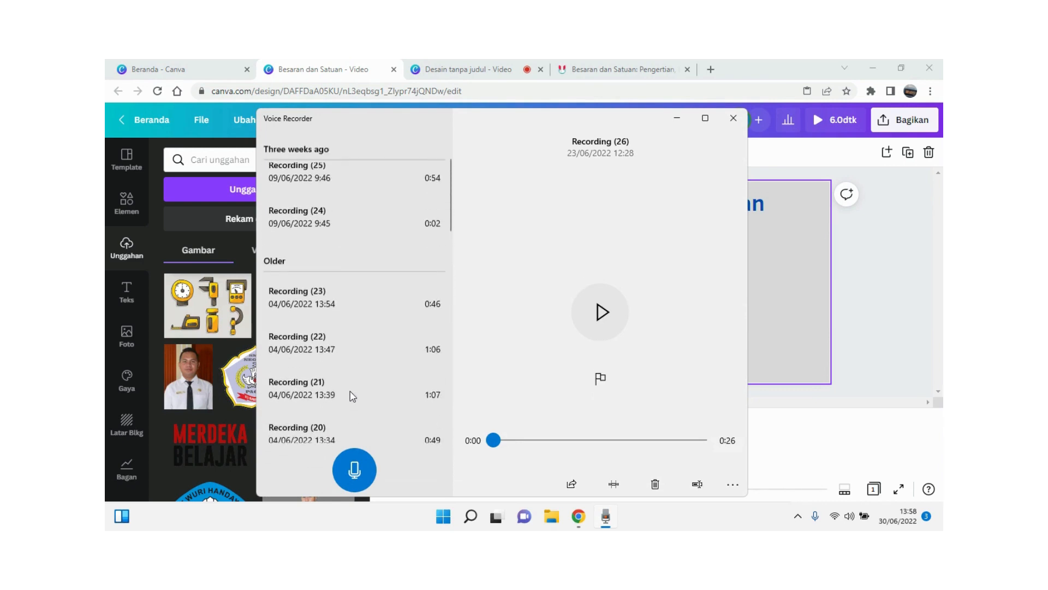
scroll(352, 397, up, 1)
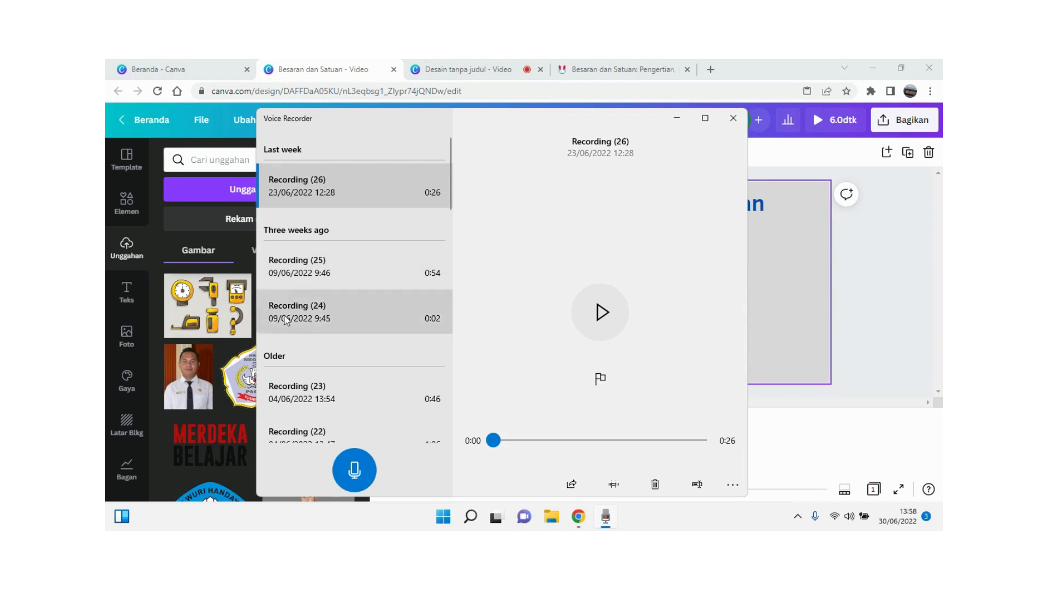
click(355, 468)
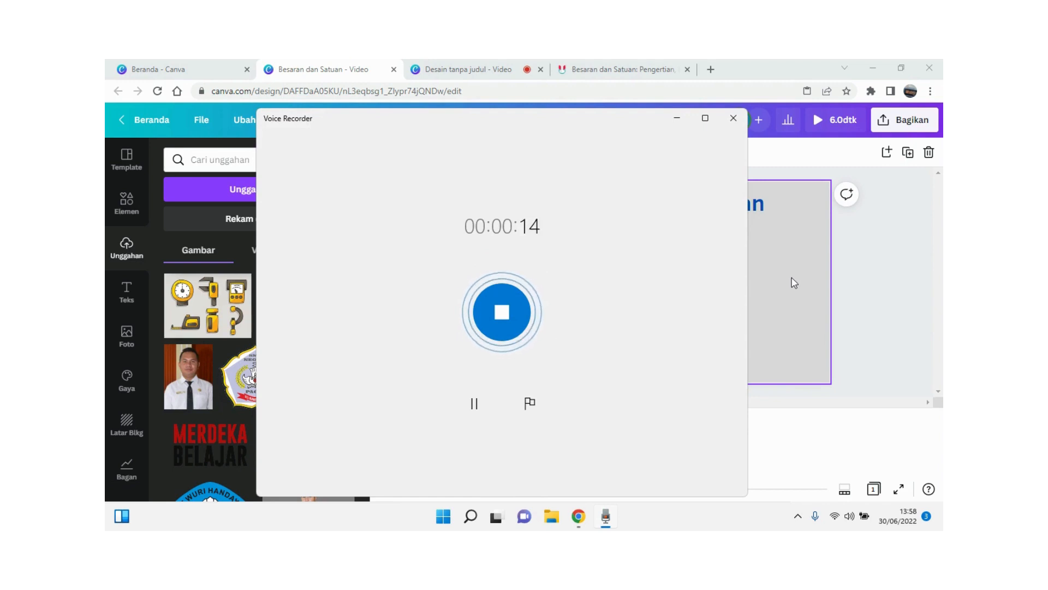
click(473, 403)
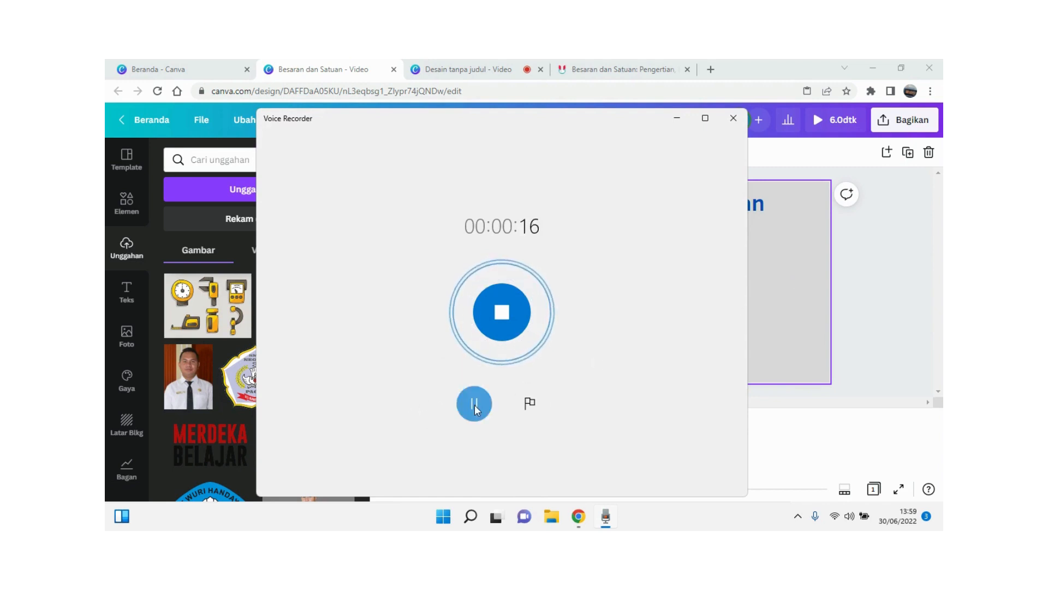
click(514, 306)
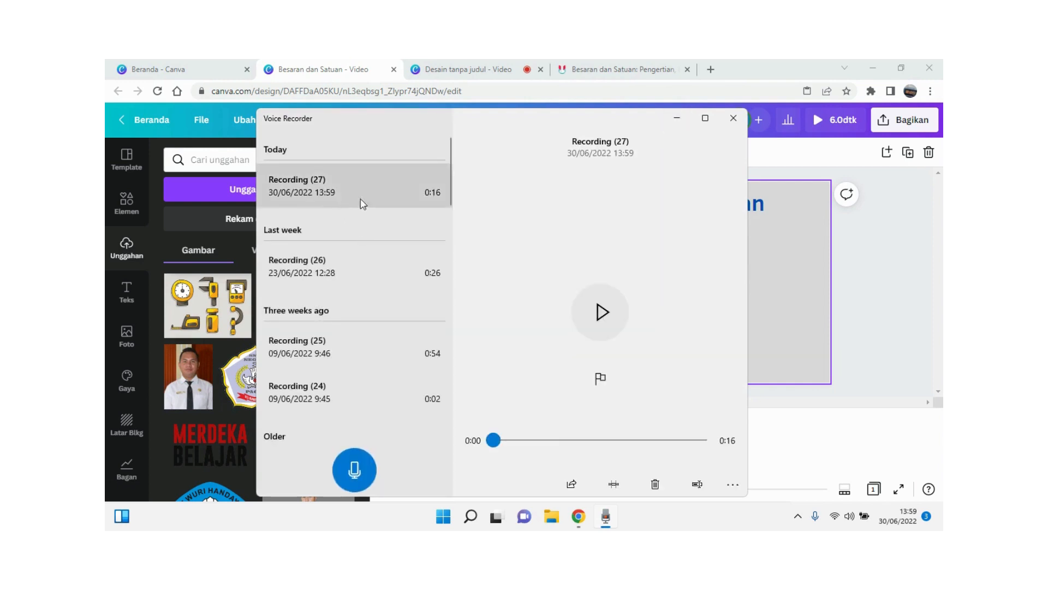
click(677, 119)
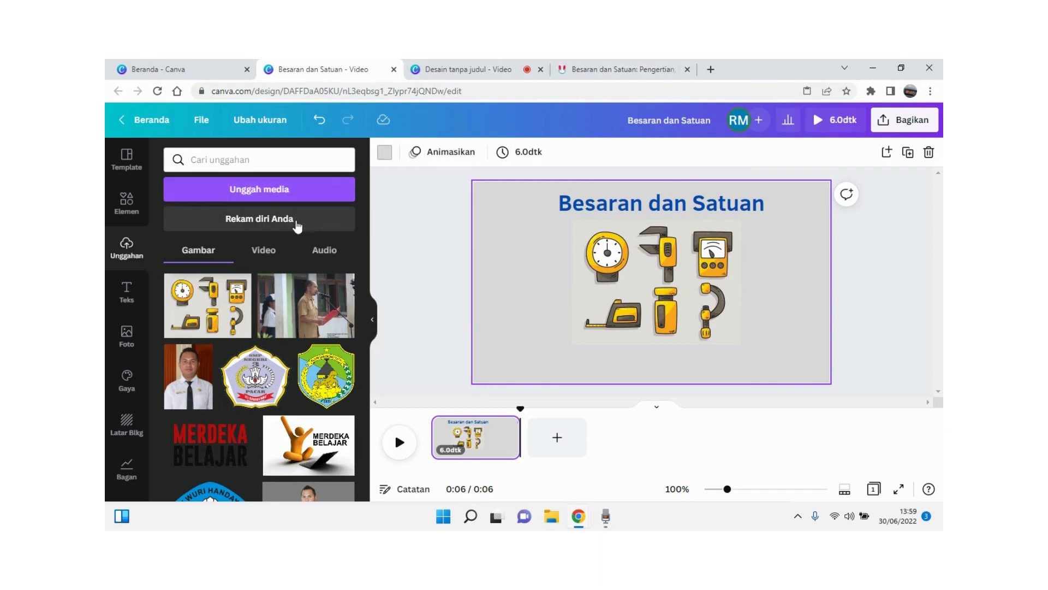
Upload the audio file Recording (27).m4a from the Sound recordings folder in Documents.
click(265, 201)
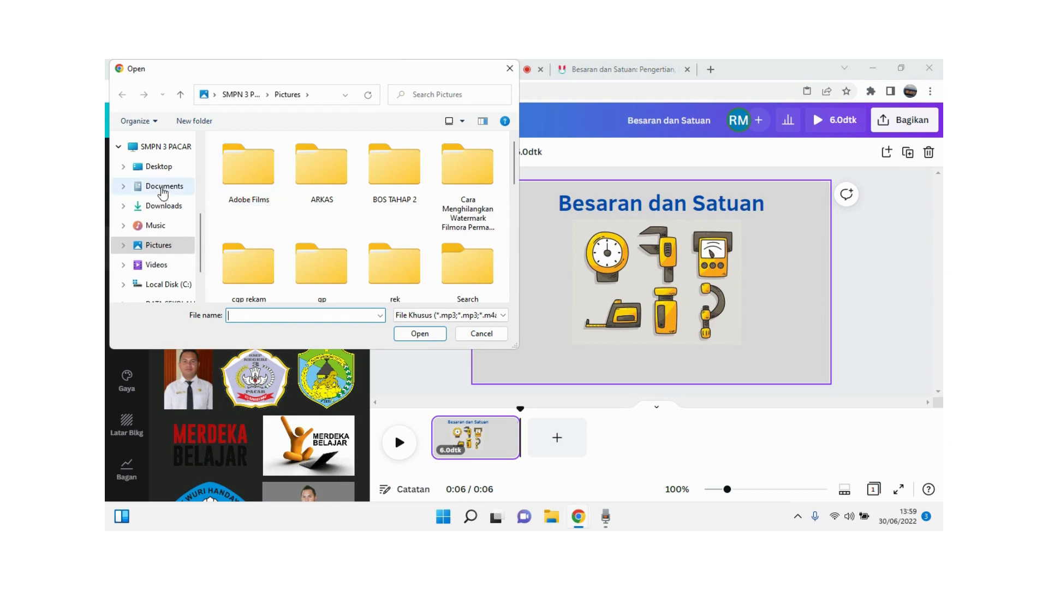
click(163, 187)
scroll(276, 235, down, 3)
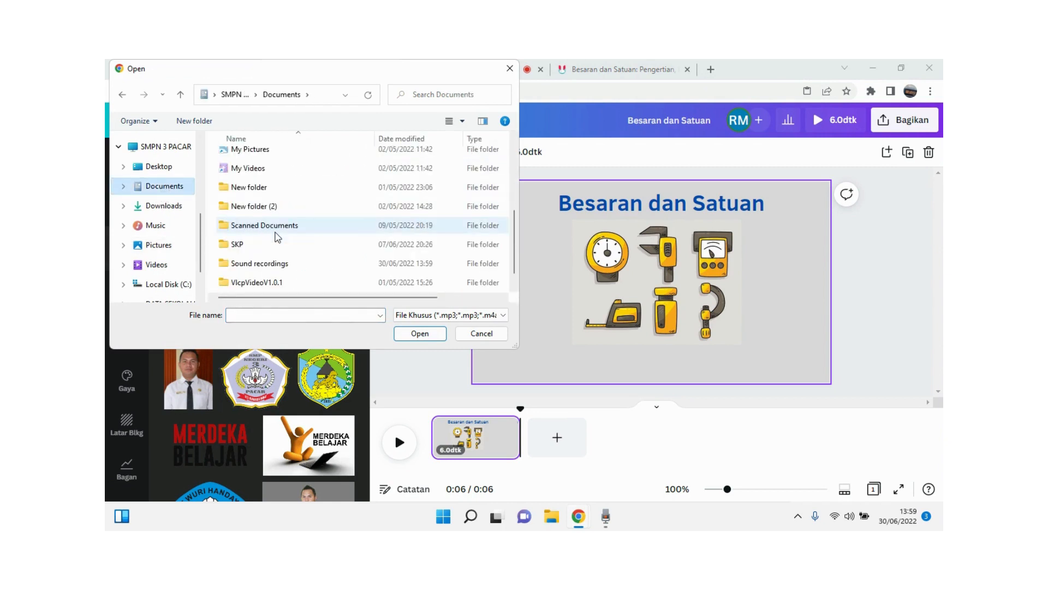
double_click(270, 263)
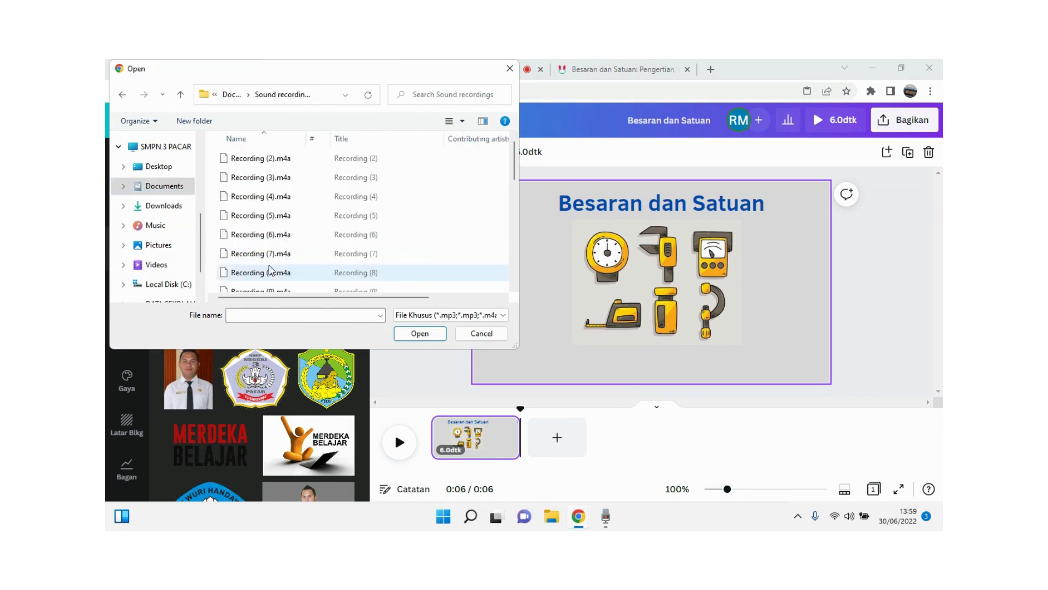
scroll(273, 211, down, 3)
scroll(276, 213, down, 3)
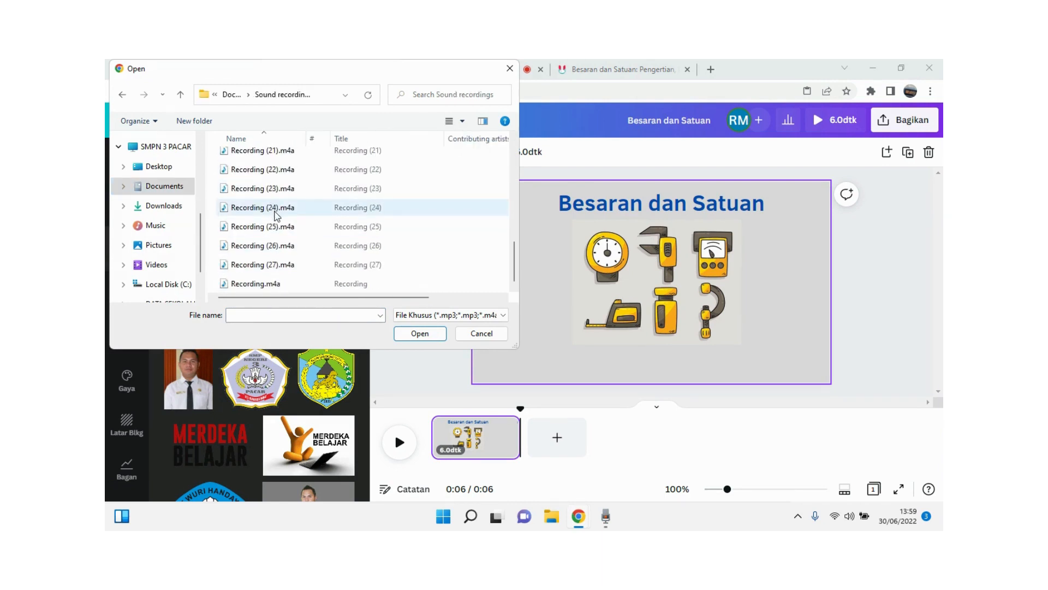
click(295, 264)
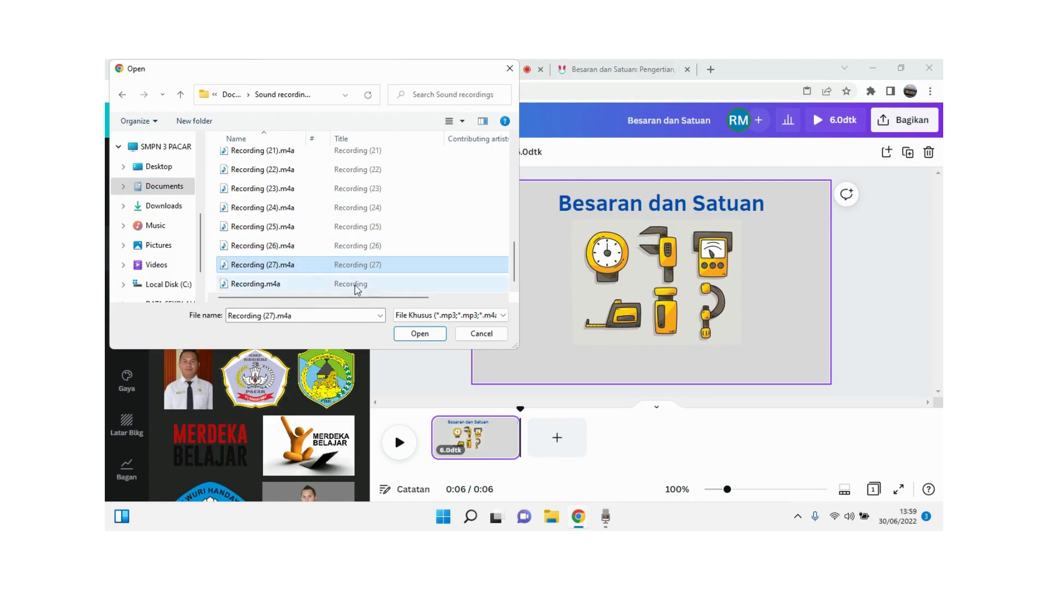
click(420, 335)
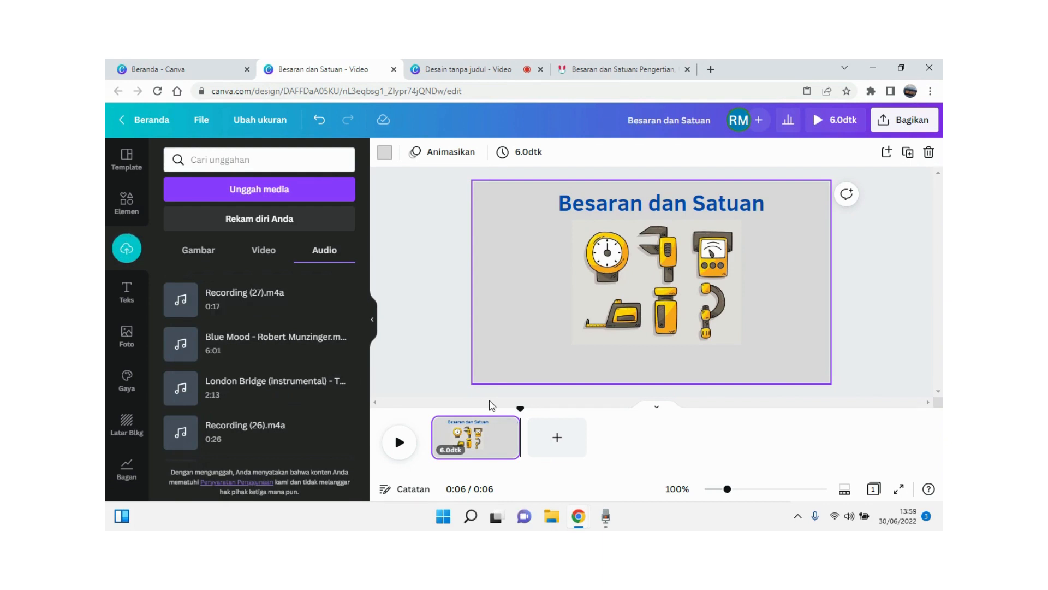
drag(520, 408, 430, 411)
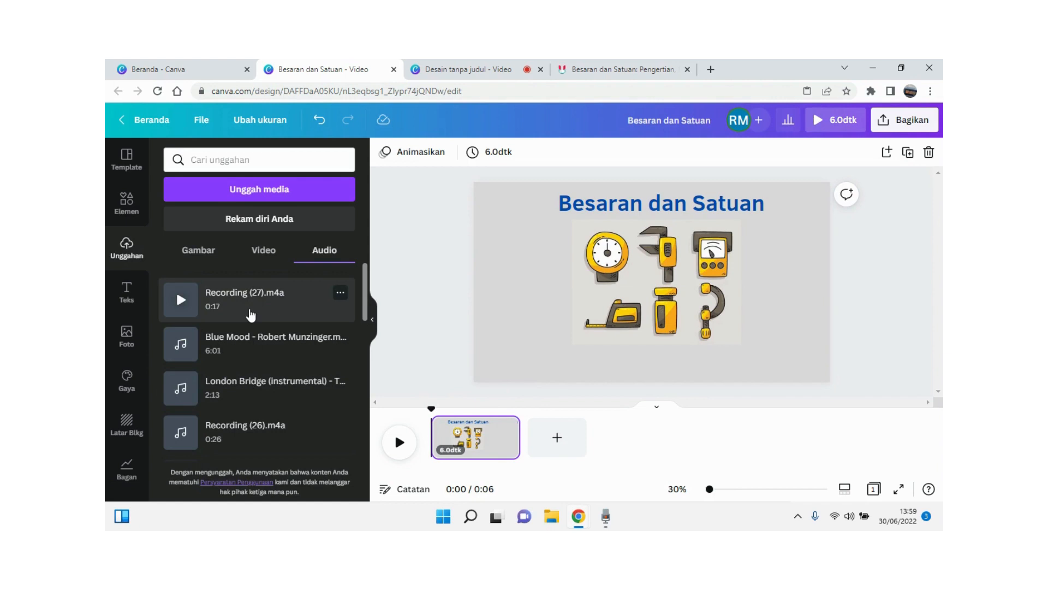
click(252, 315)
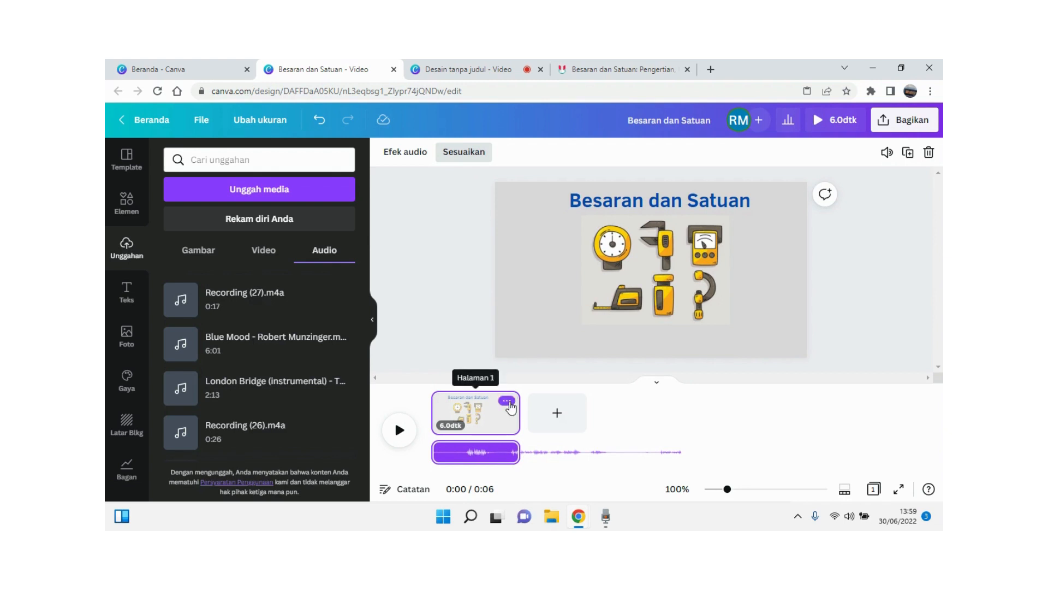
click(505, 433)
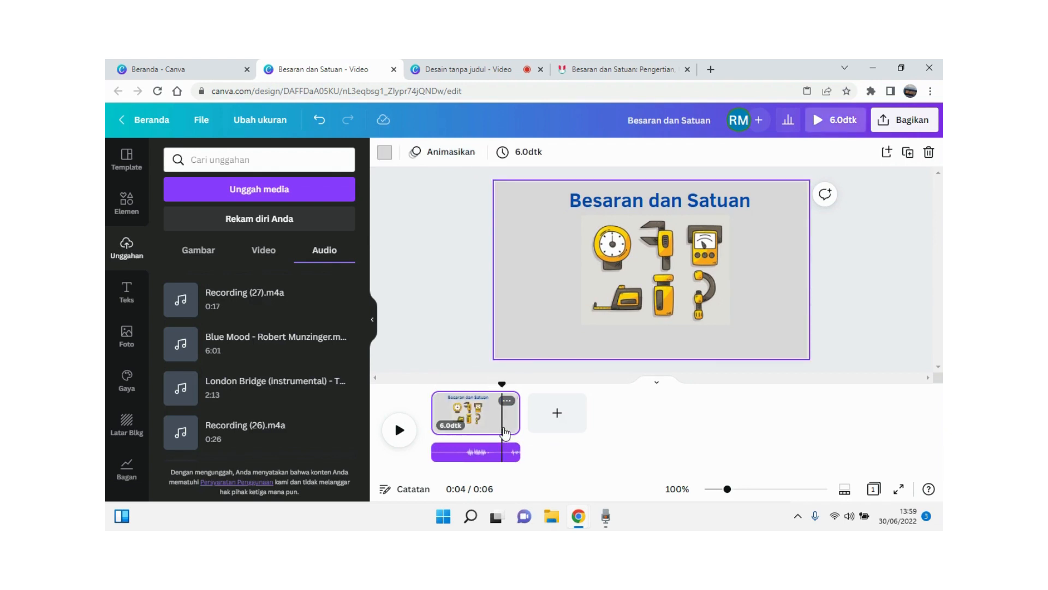
click(484, 458)
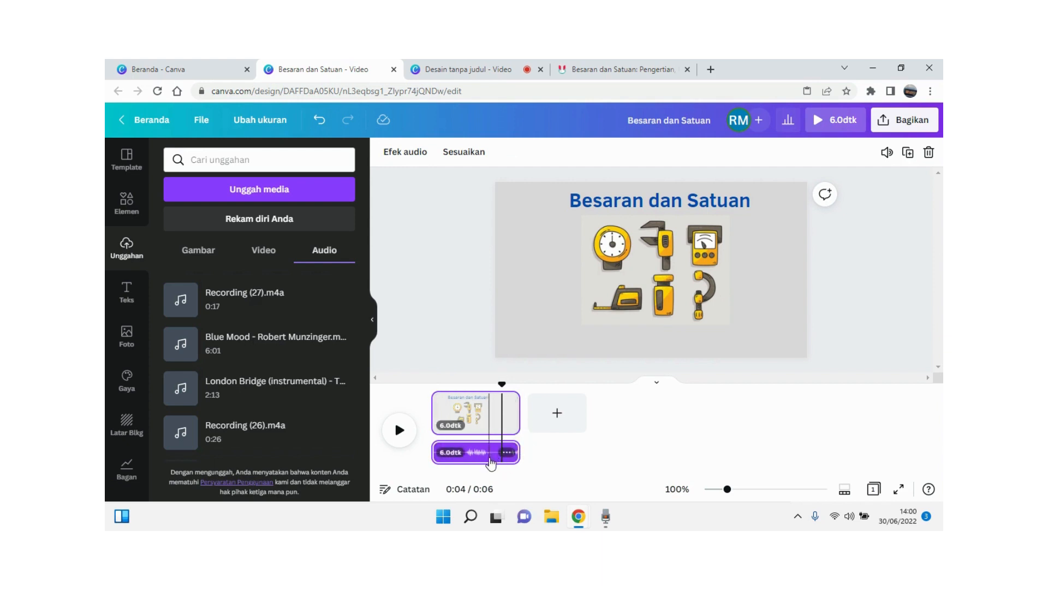
key(Delete)
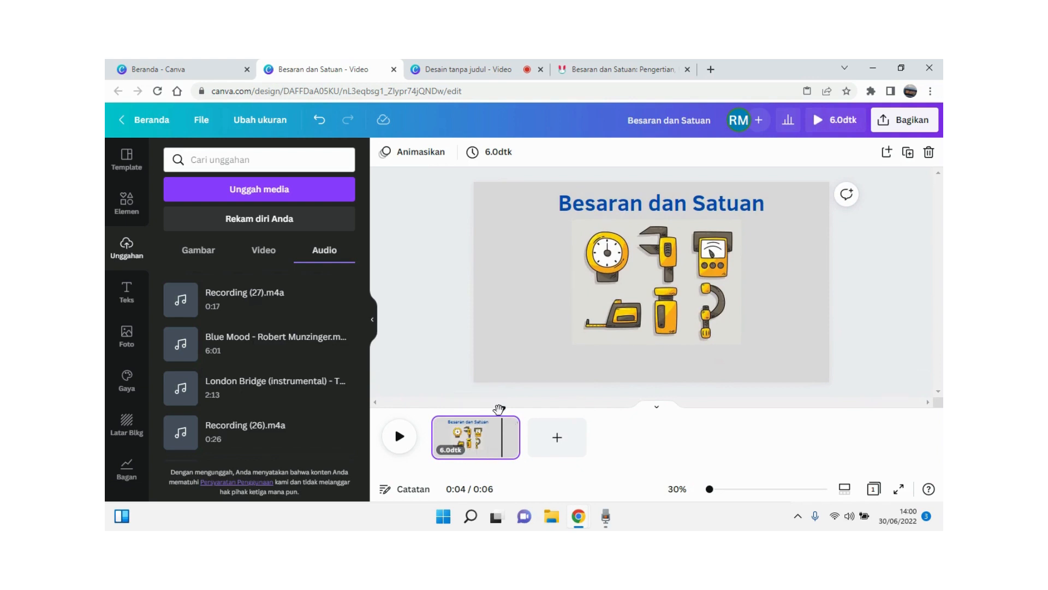
Add Recording (27).m4a at the start of the timeline and extend the page's duration to 17.0 seconds to match it.
drag(499, 408, 434, 408)
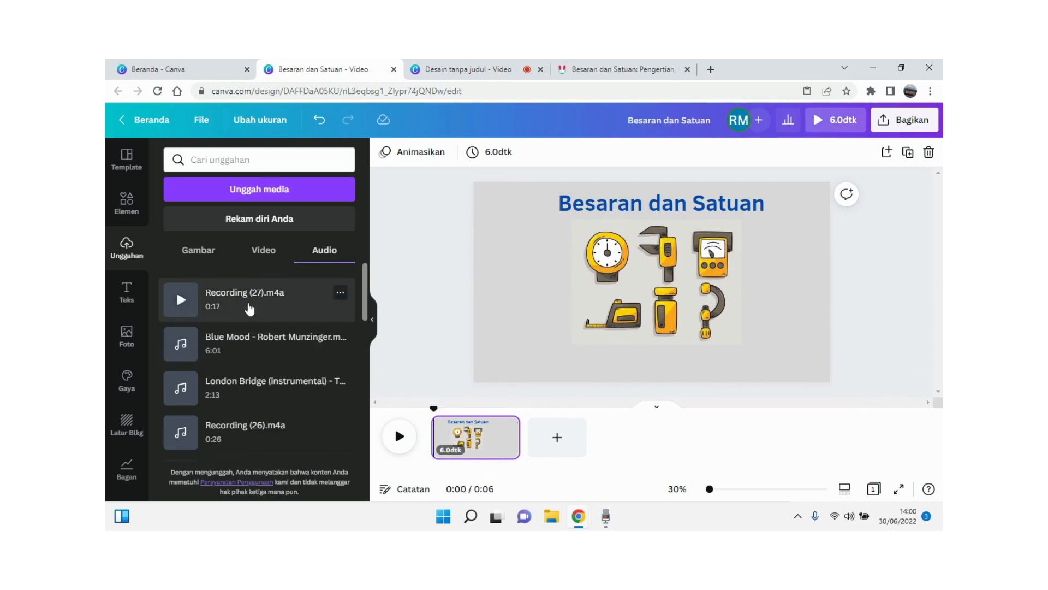
click(250, 309)
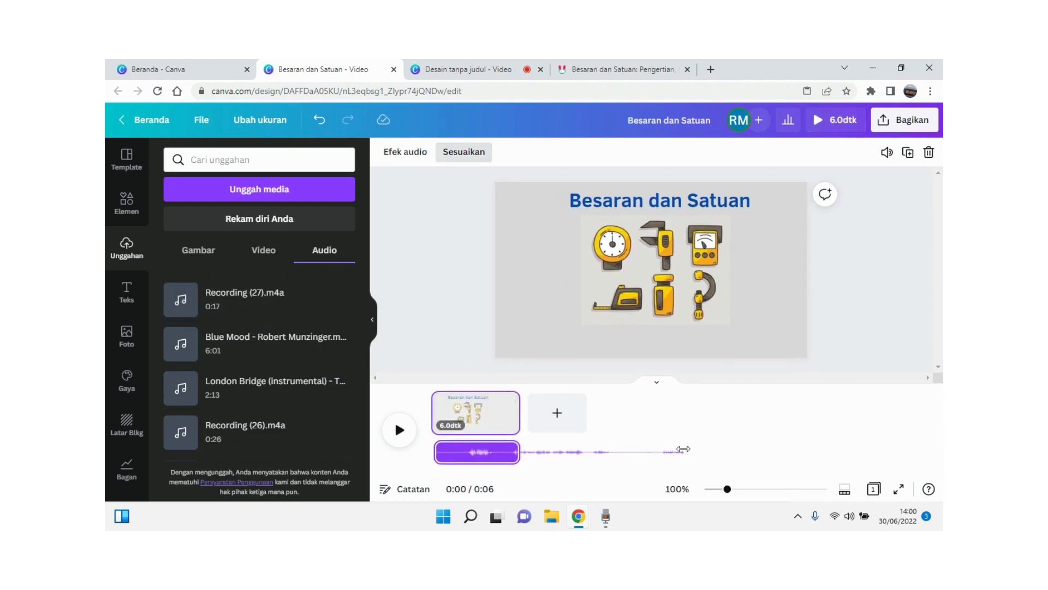
mouse_move(519, 417)
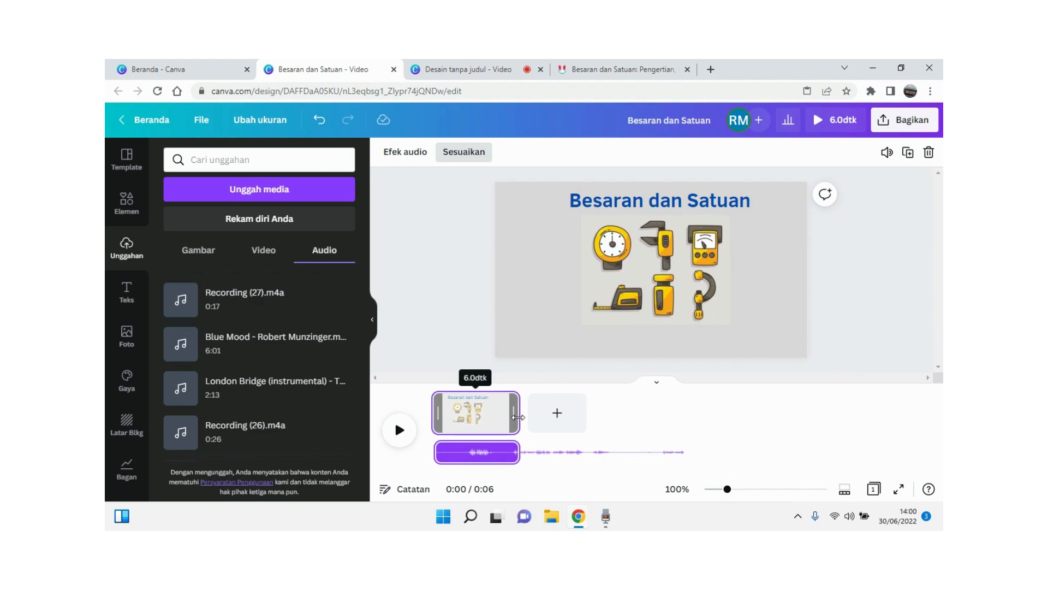
drag(518, 417, 703, 377)
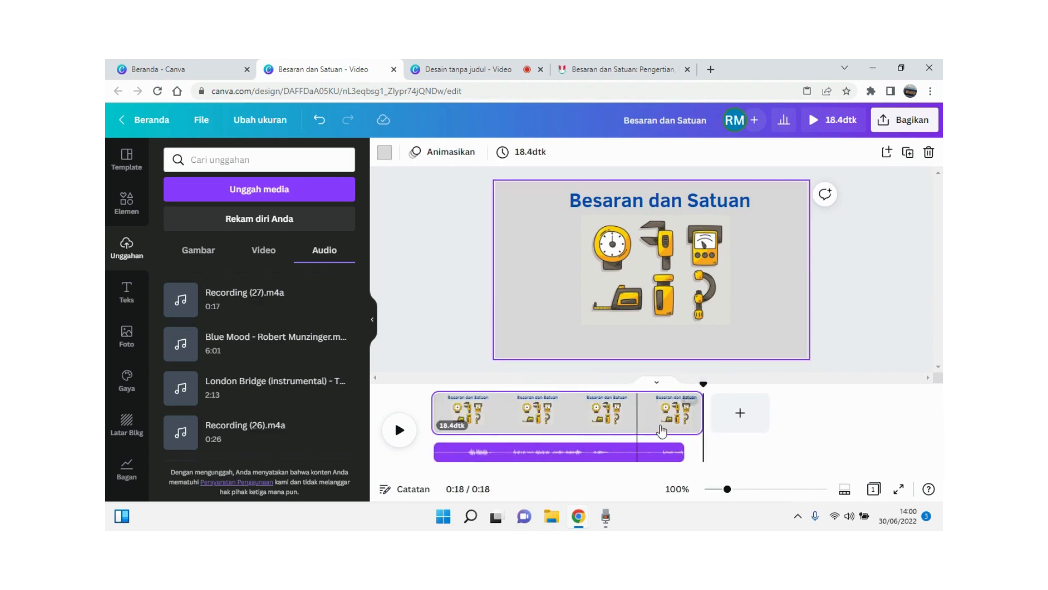
click(662, 452)
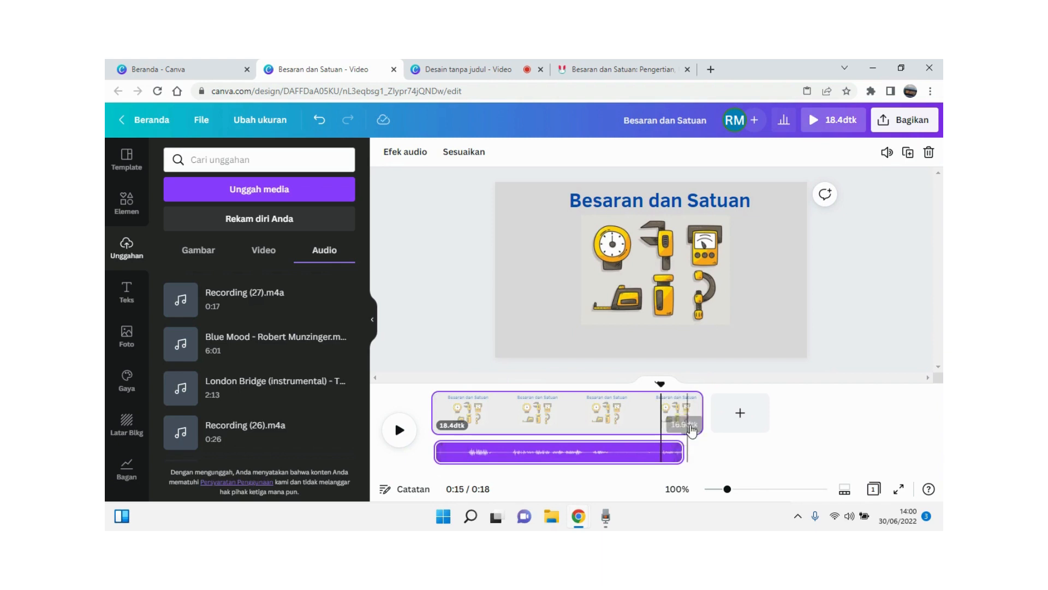
click(692, 430)
drag(692, 429, 683, 421)
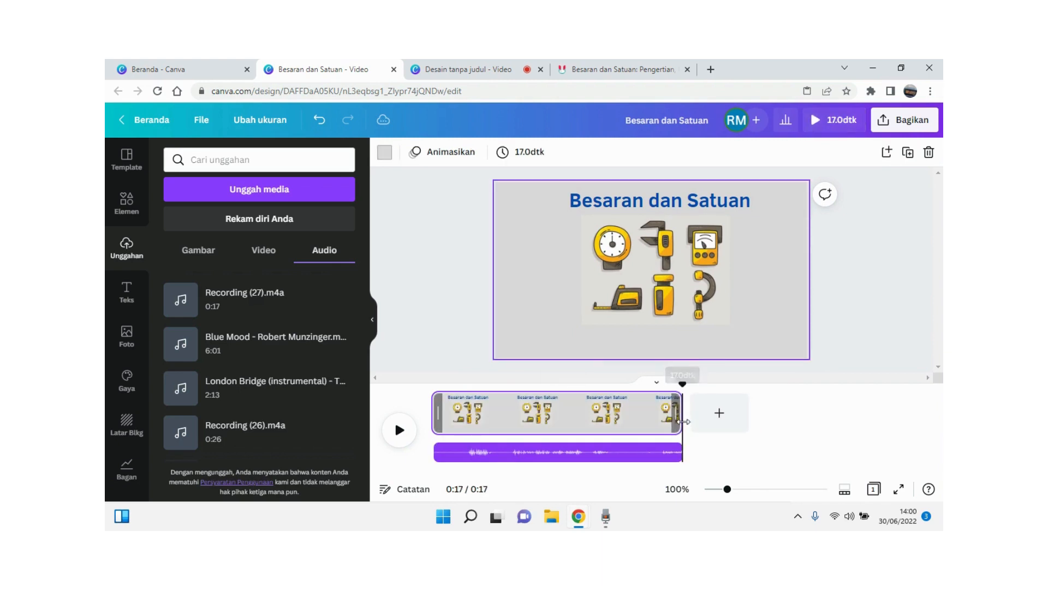
Play the page from the beginning to check the narration, and return the playhead to about 2 seconds.
drag(682, 383, 431, 446)
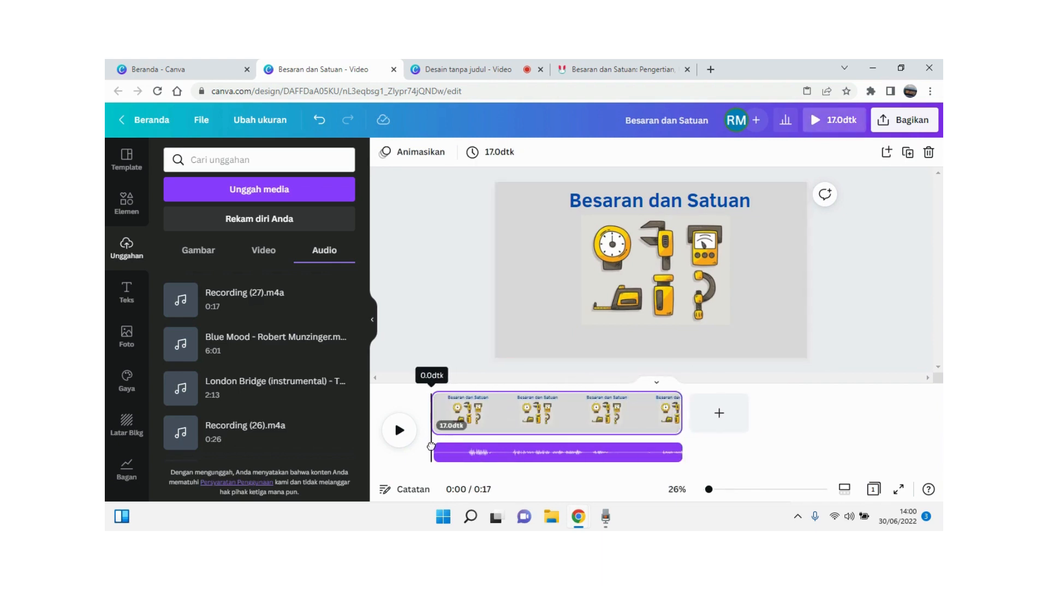
click(402, 434)
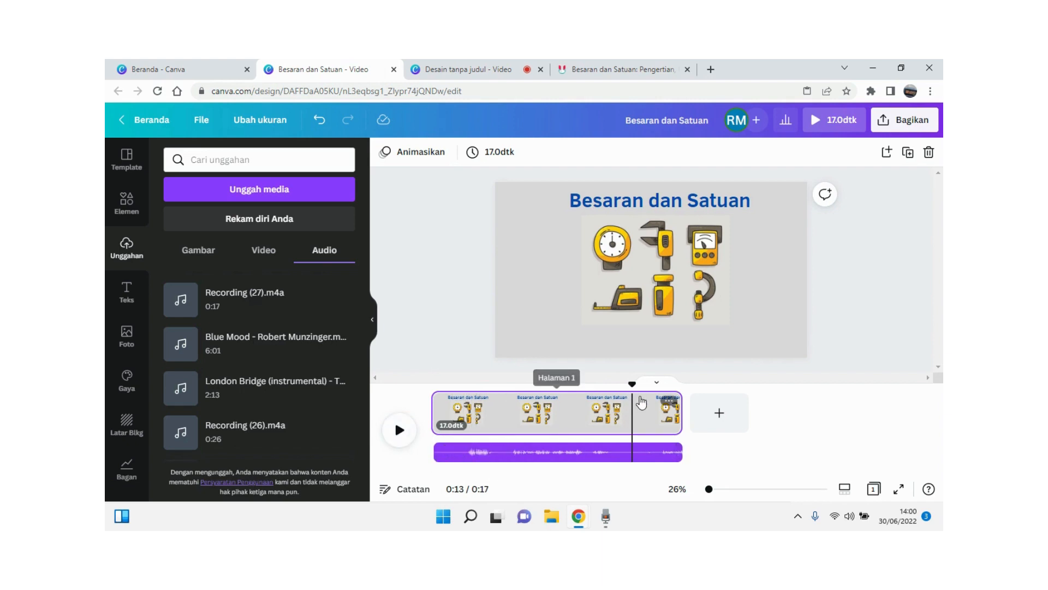
drag(633, 386, 468, 445)
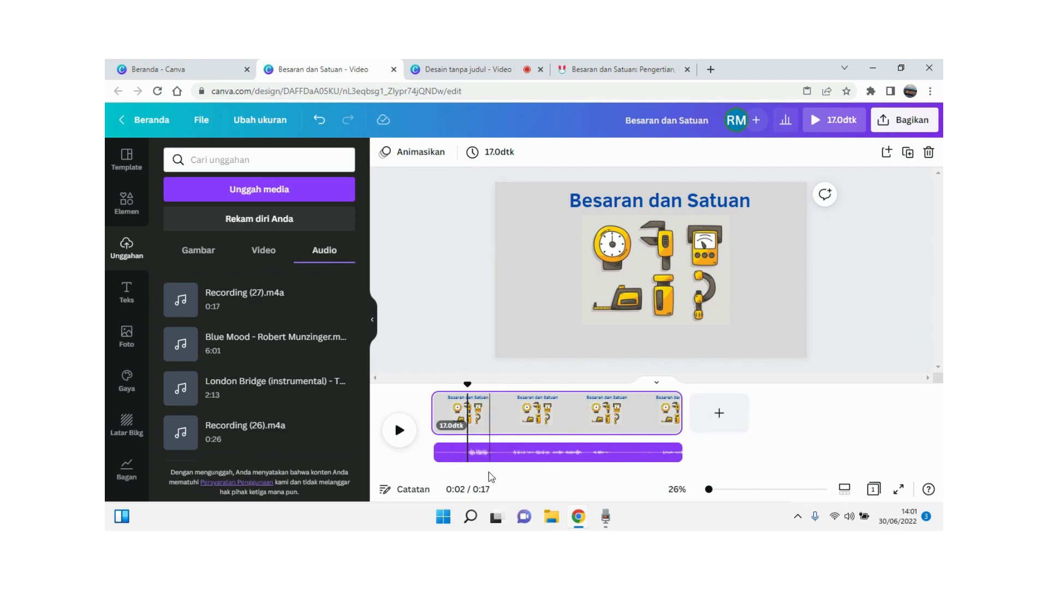
Split off and delete the silent opening of the narration clip, and shift the remaining audio to the start of the page.
click(483, 452)
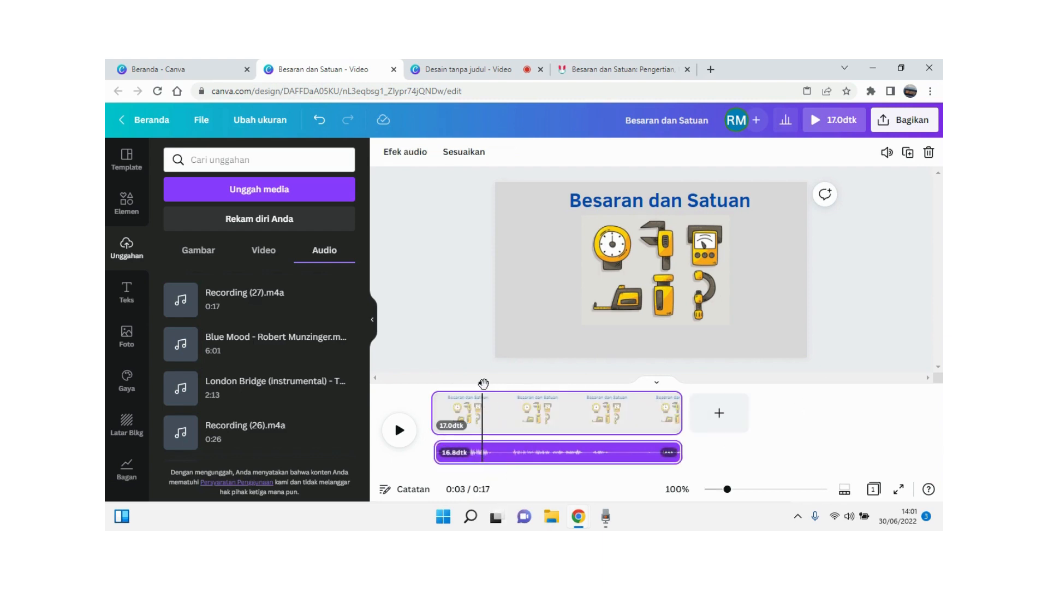
drag(483, 391, 469, 391)
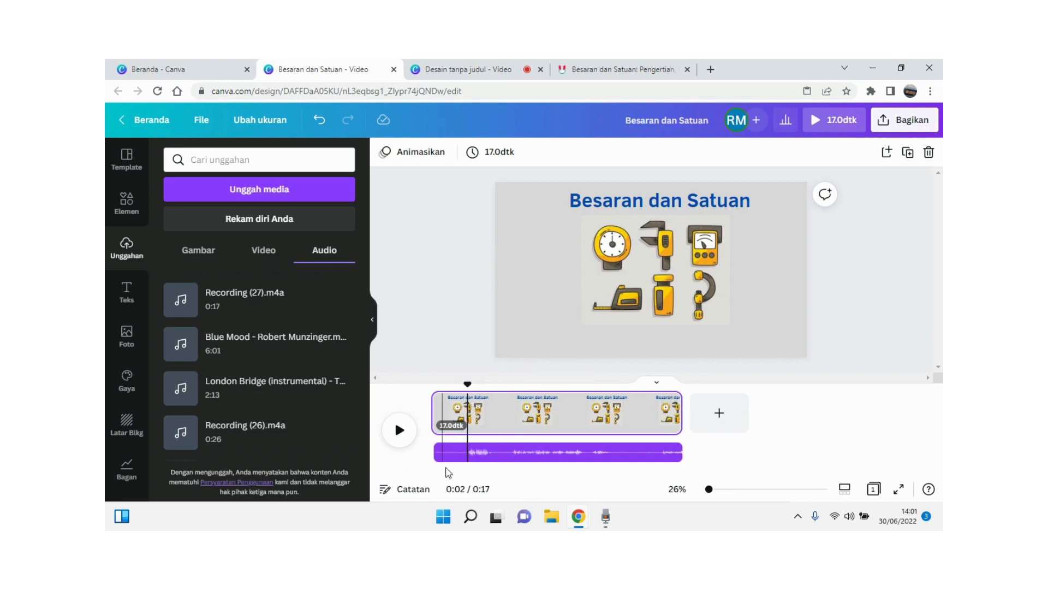
click(460, 458)
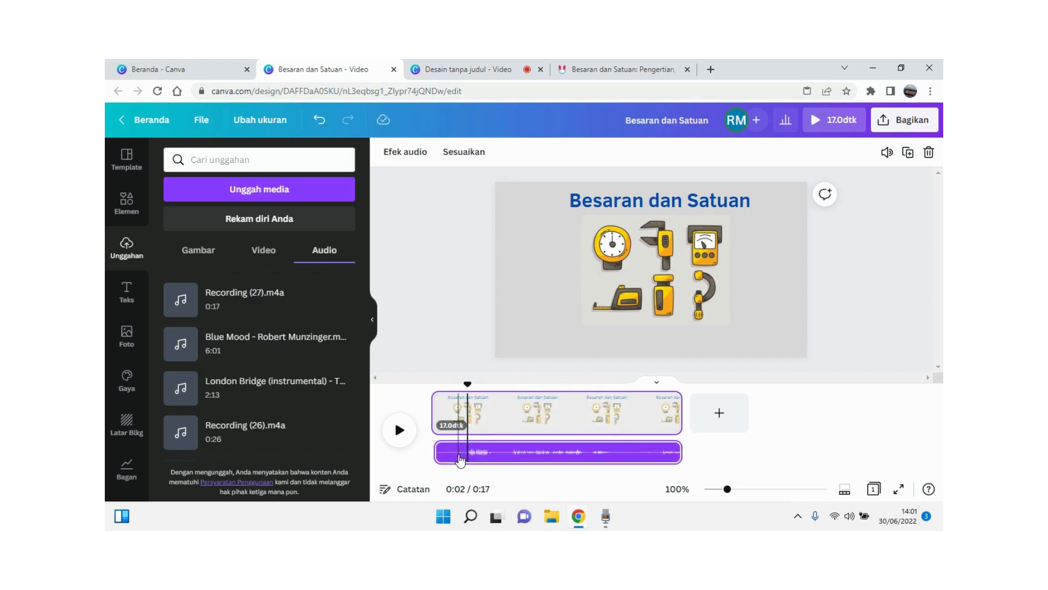
right_click(461, 459)
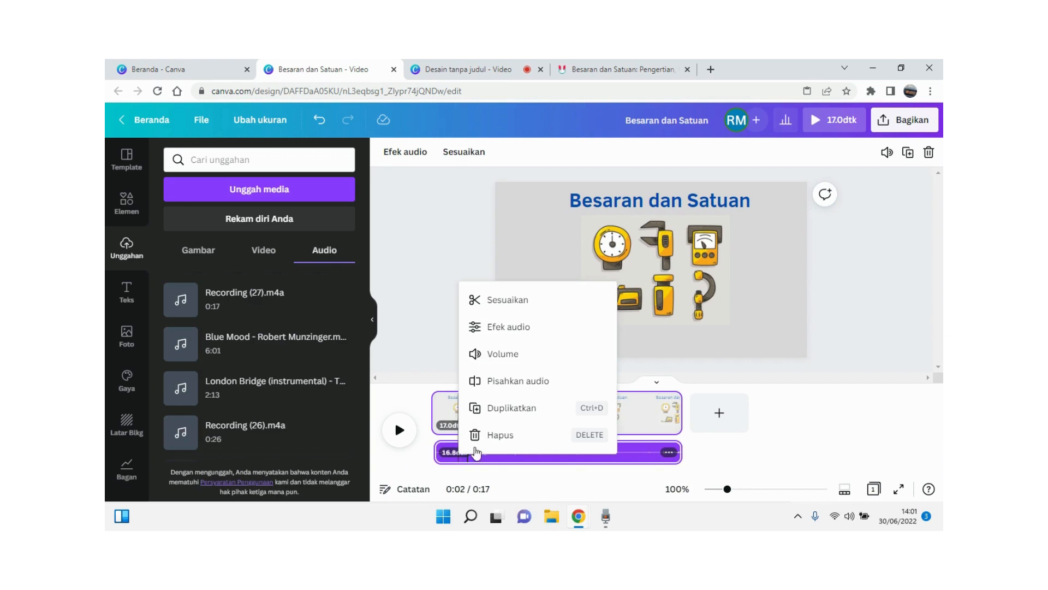
click(517, 382)
click(445, 453)
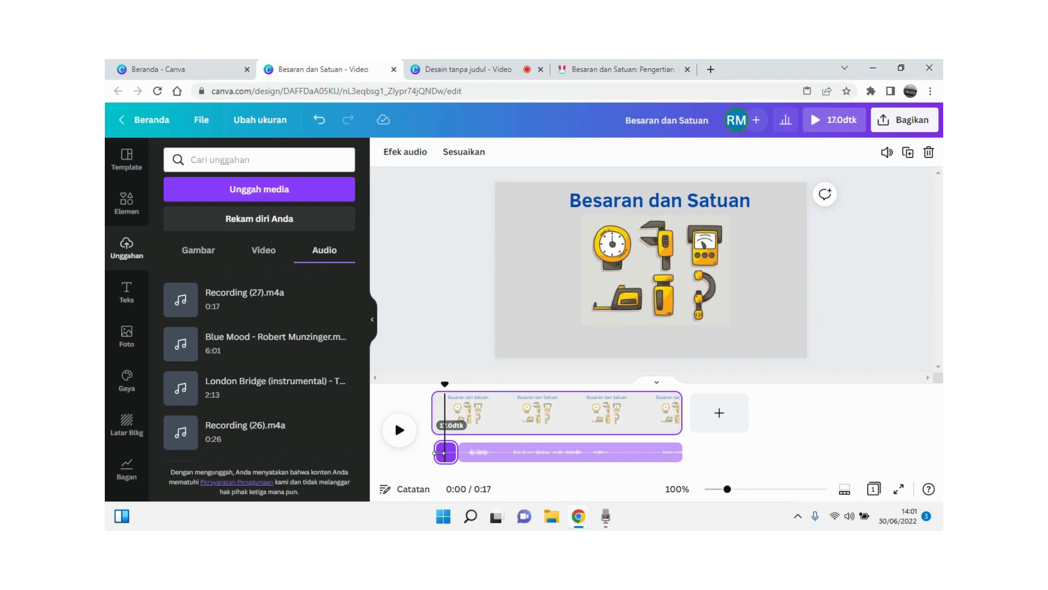
key(Delete)
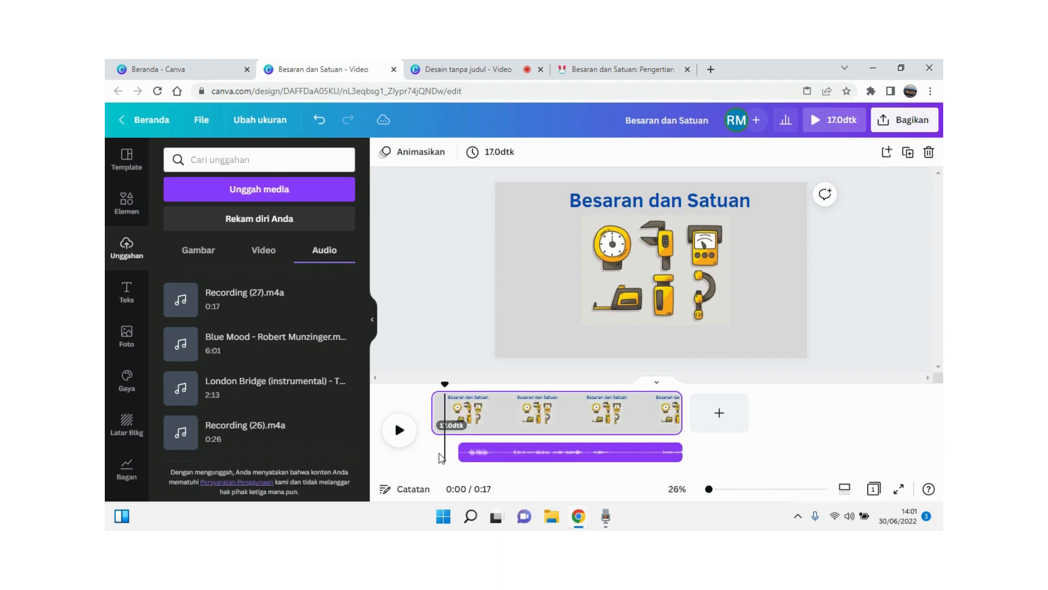
drag(564, 456, 537, 468)
Play the trimmed narration briefly and pause it.
click(399, 430)
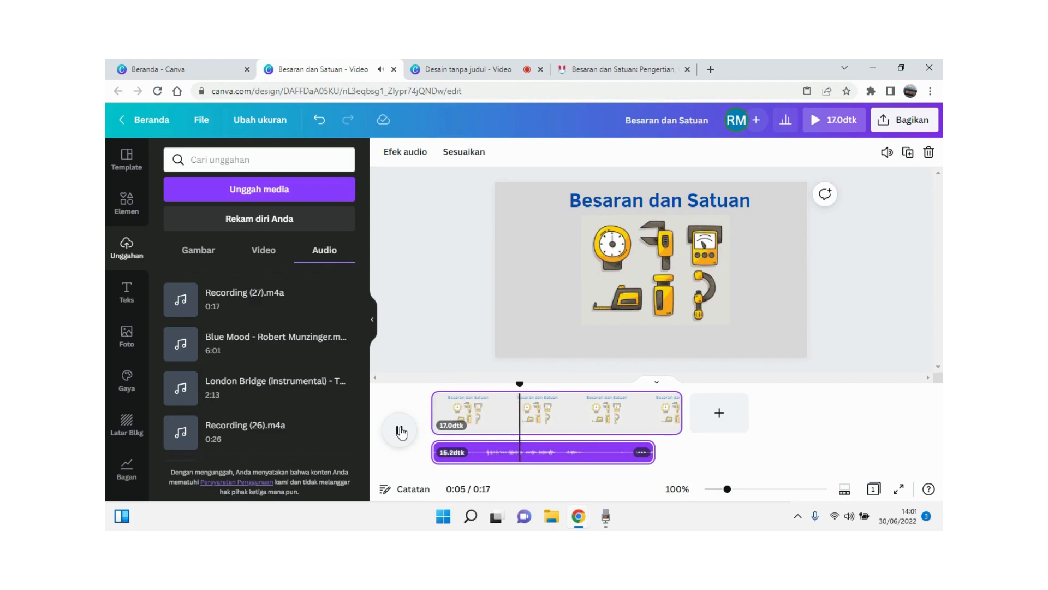
click(400, 432)
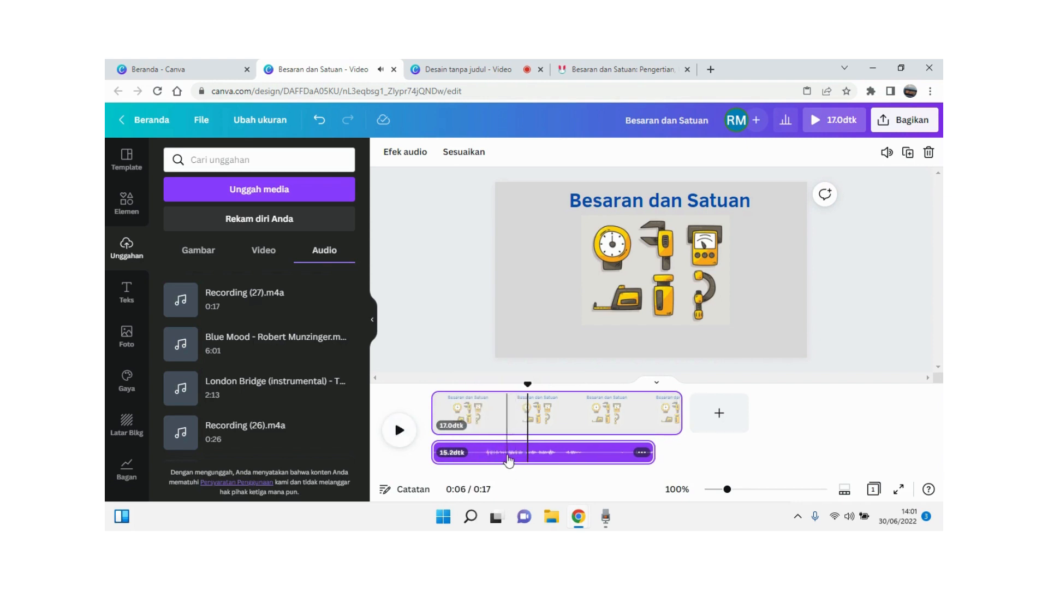
Split the narration clip at about 2.4 seconds and again at about 3.4 seconds to isolate the pause.
click(465, 409)
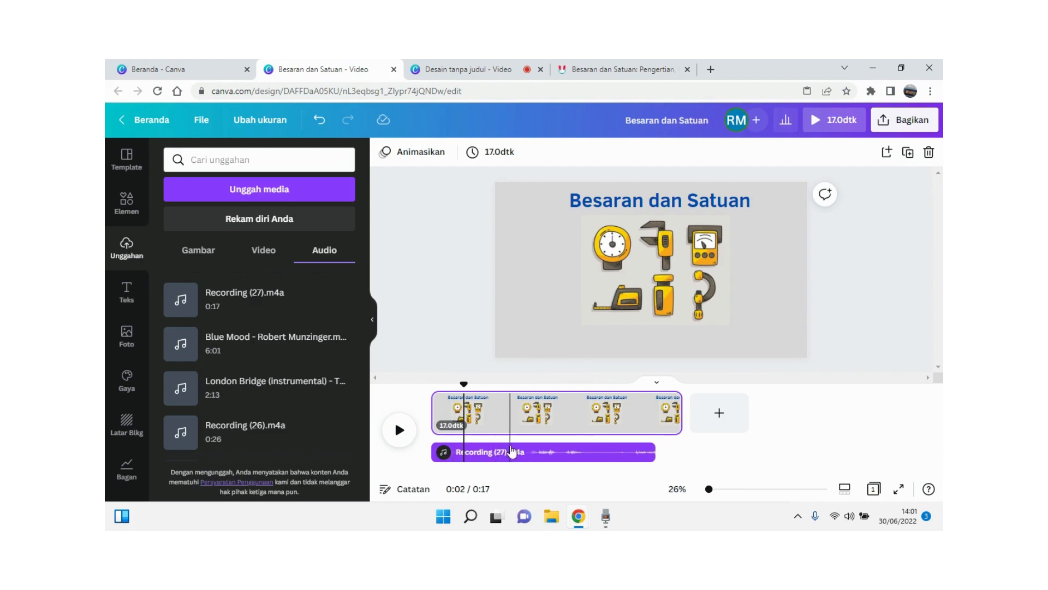
drag(464, 384, 468, 407)
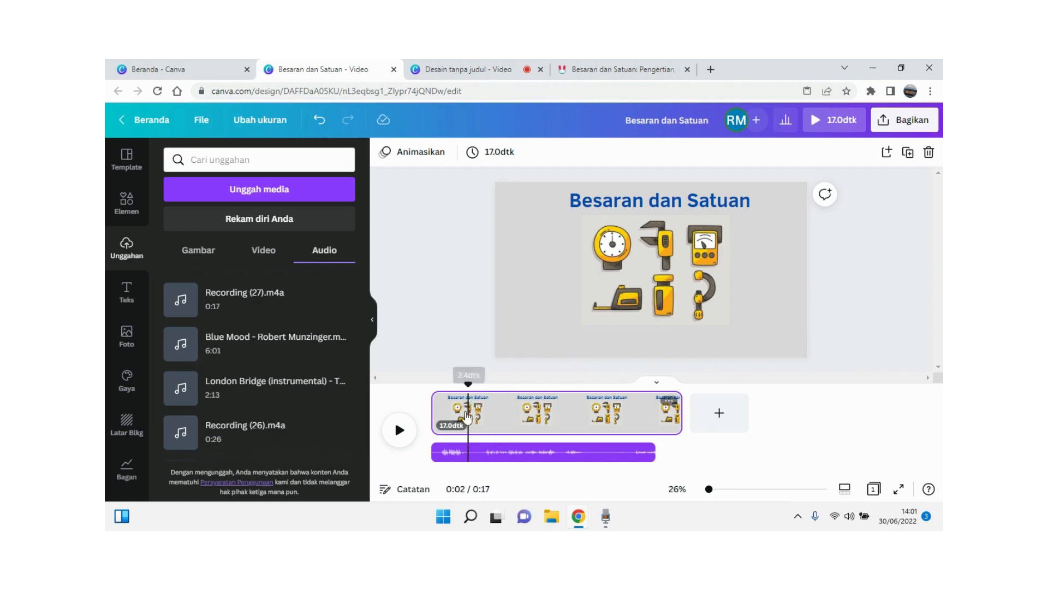
right_click(469, 453)
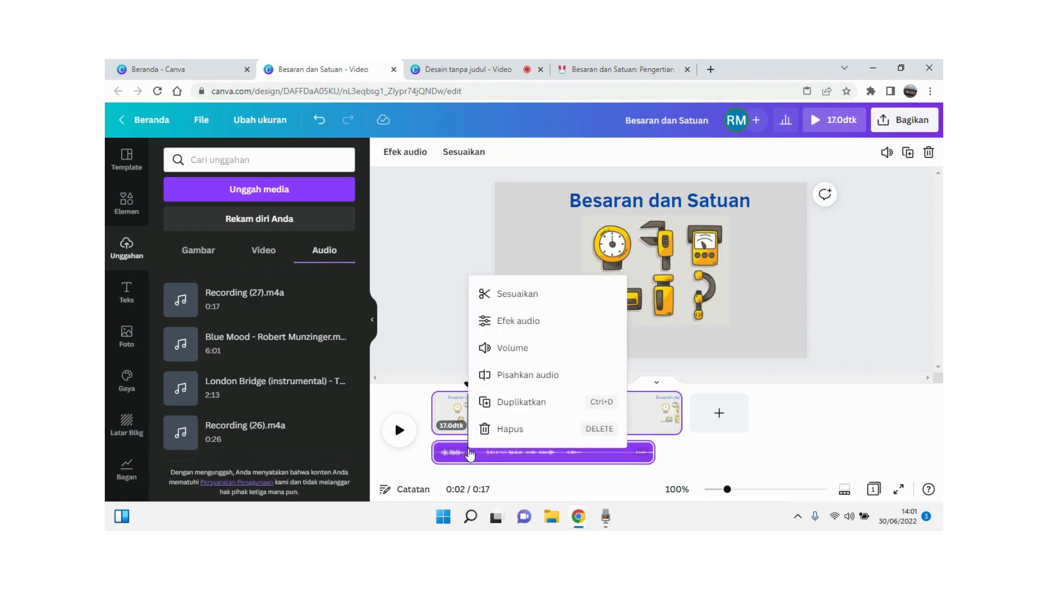
click(517, 383)
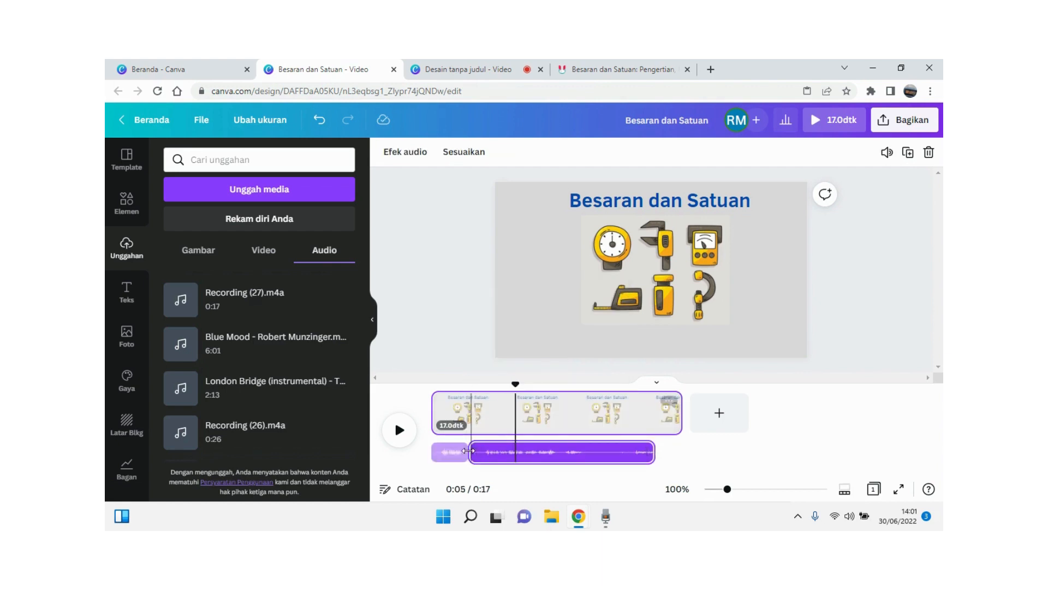
drag(507, 385, 483, 385)
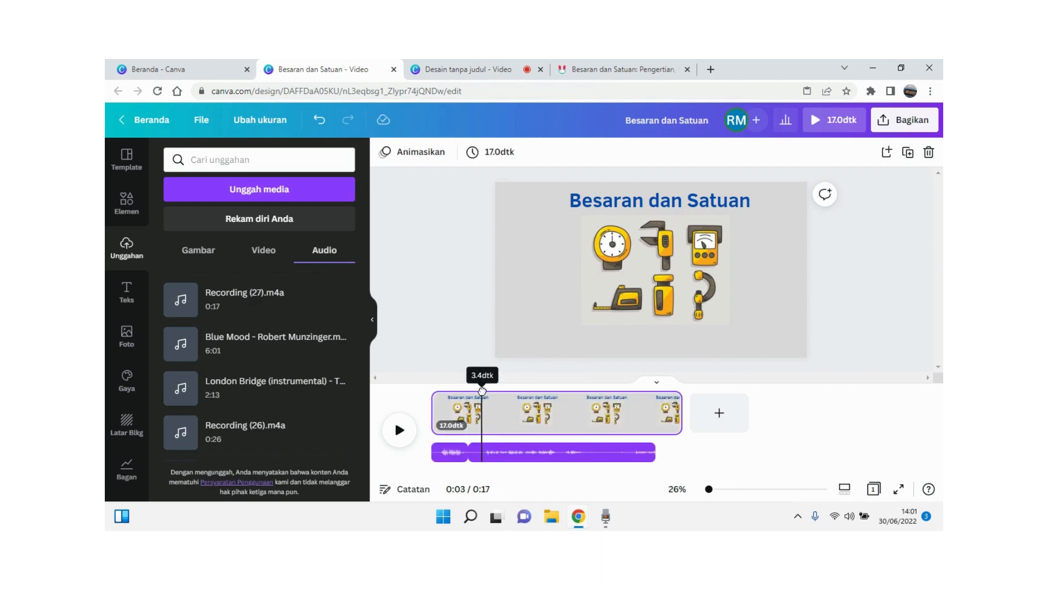
right_click(475, 446)
click(518, 374)
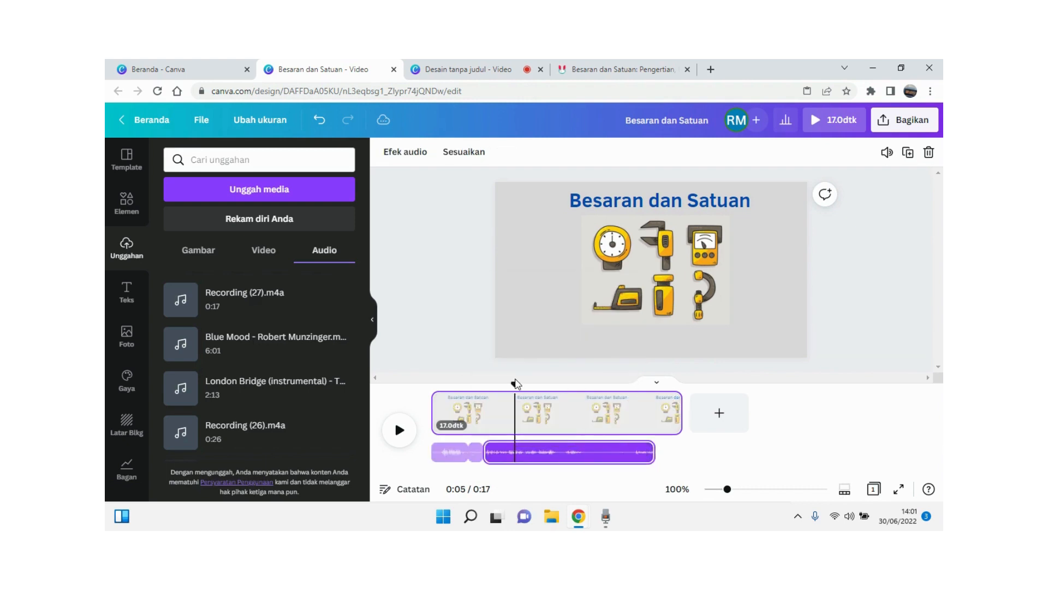
Delete the short middle piece of the narration and move the remaining audio up against the first piece.
click(464, 456)
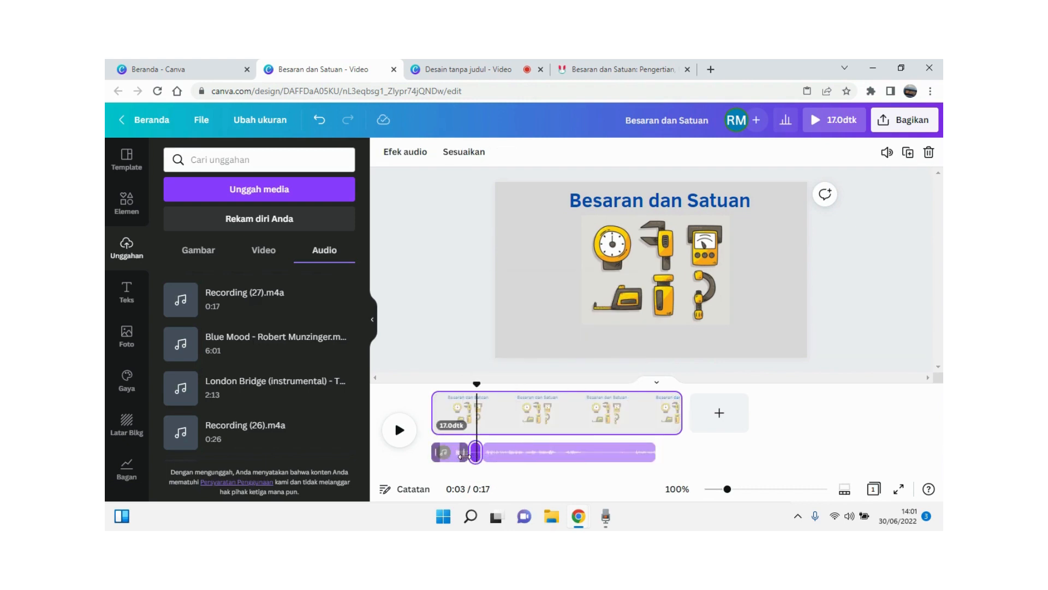
key(Delete)
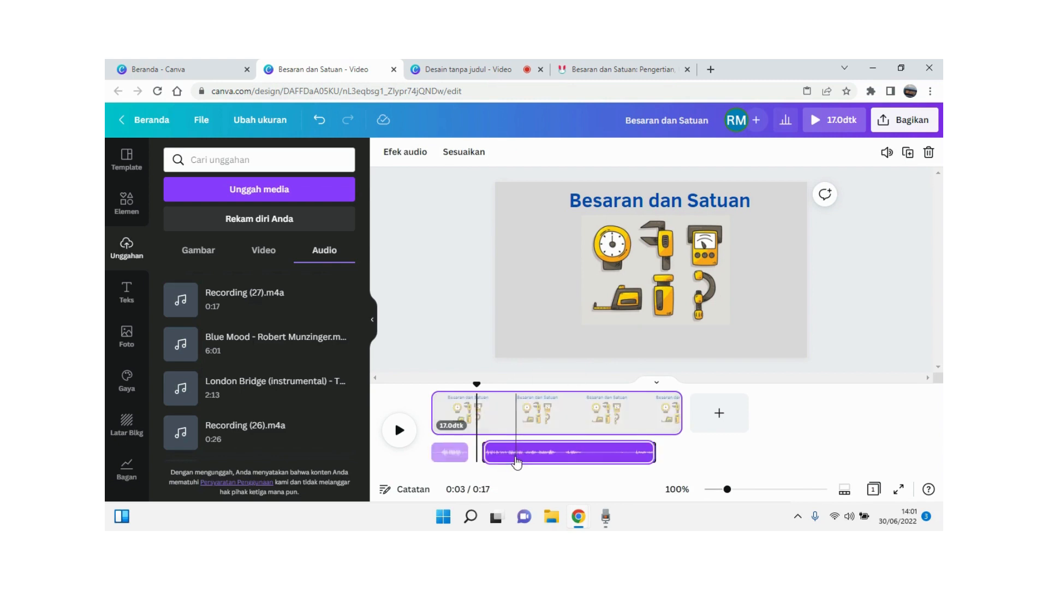
drag(514, 456, 498, 448)
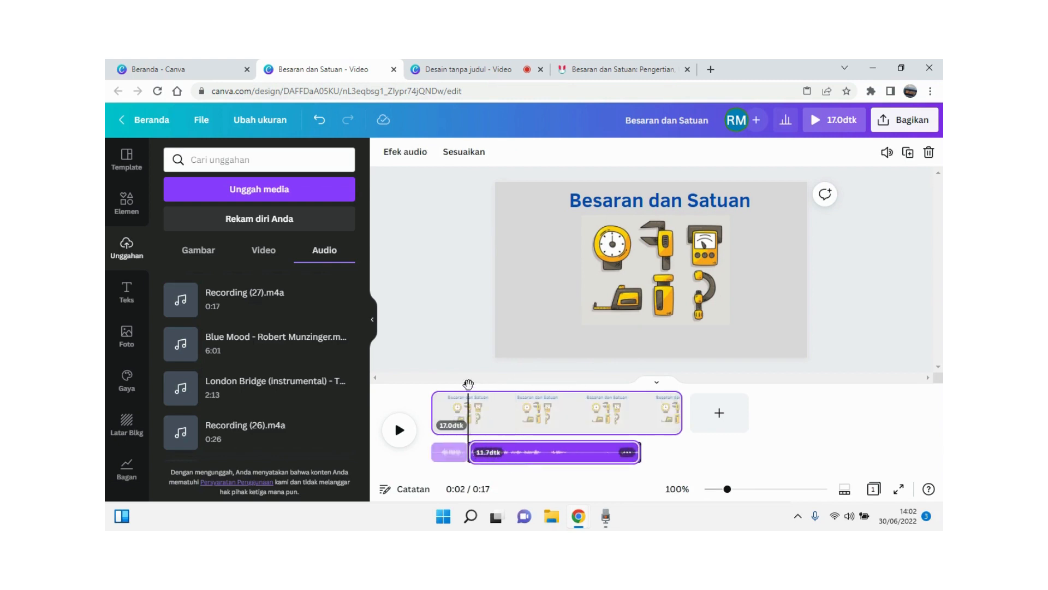
Play the page from the beginning to check the joined narration, pausing at about 9 seconds.
drag(468, 384, 431, 416)
click(399, 431)
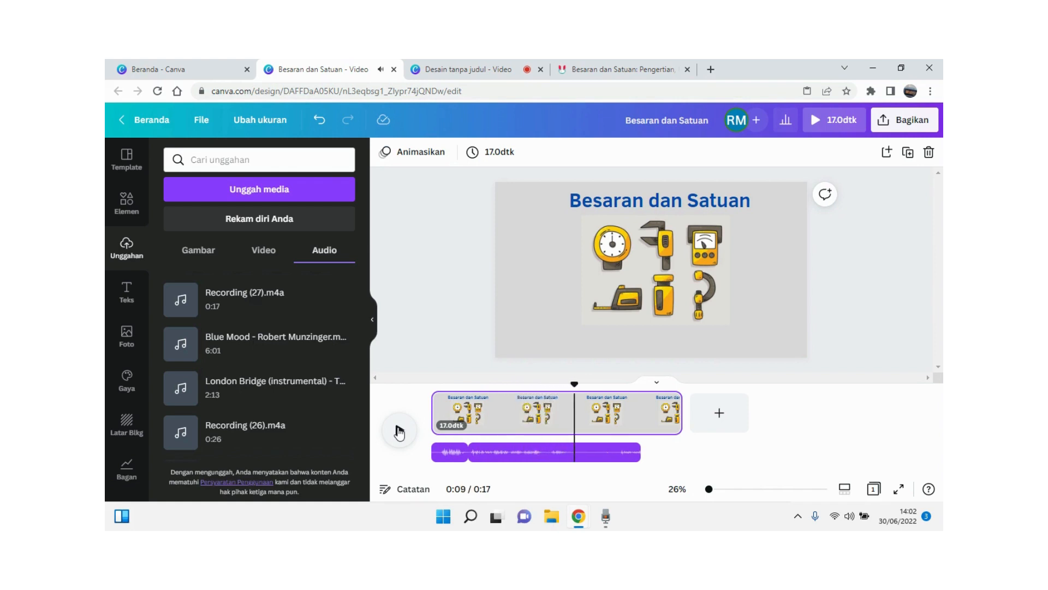
click(399, 431)
Split off the unneeded end of the narration clip and delete it.
right_click(589, 457)
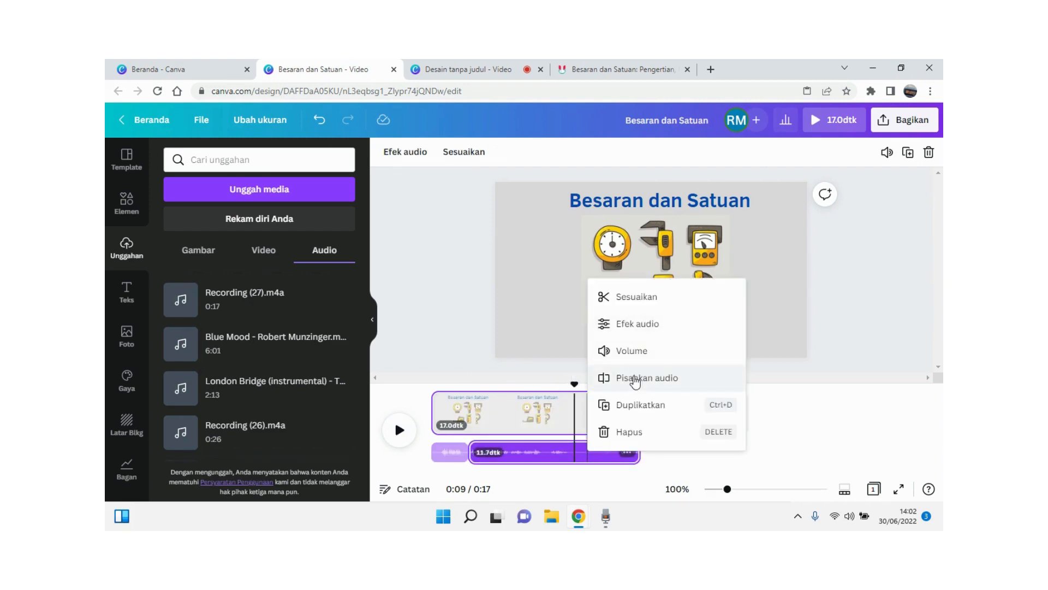
click(635, 378)
click(615, 462)
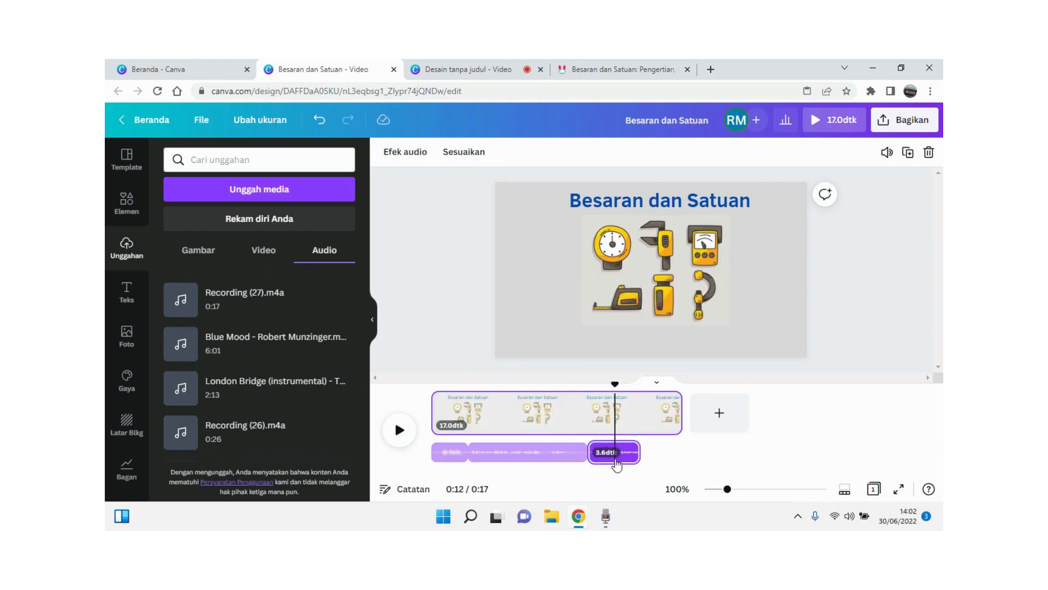
key(Delete)
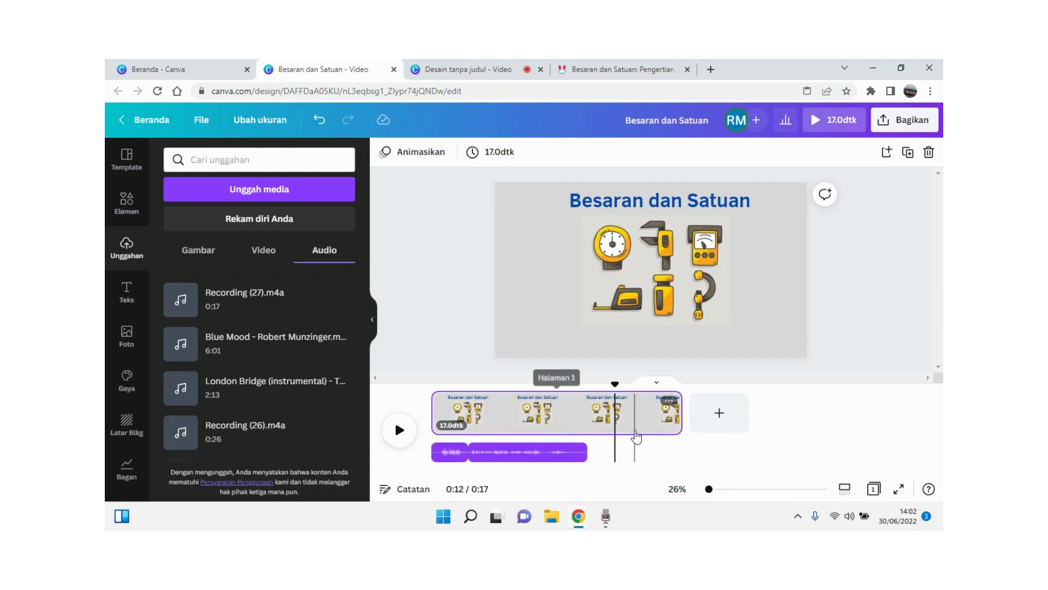
Shorten the page to 10.7 seconds to match the trimmed narration, and play it back to check.
click(635, 418)
drag(664, 422, 589, 421)
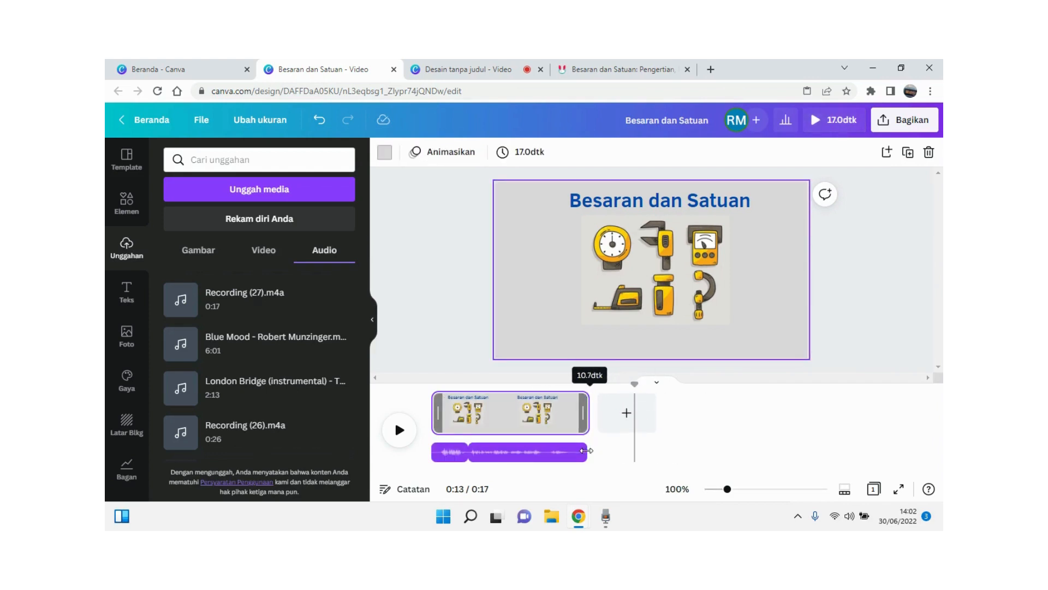
click(390, 437)
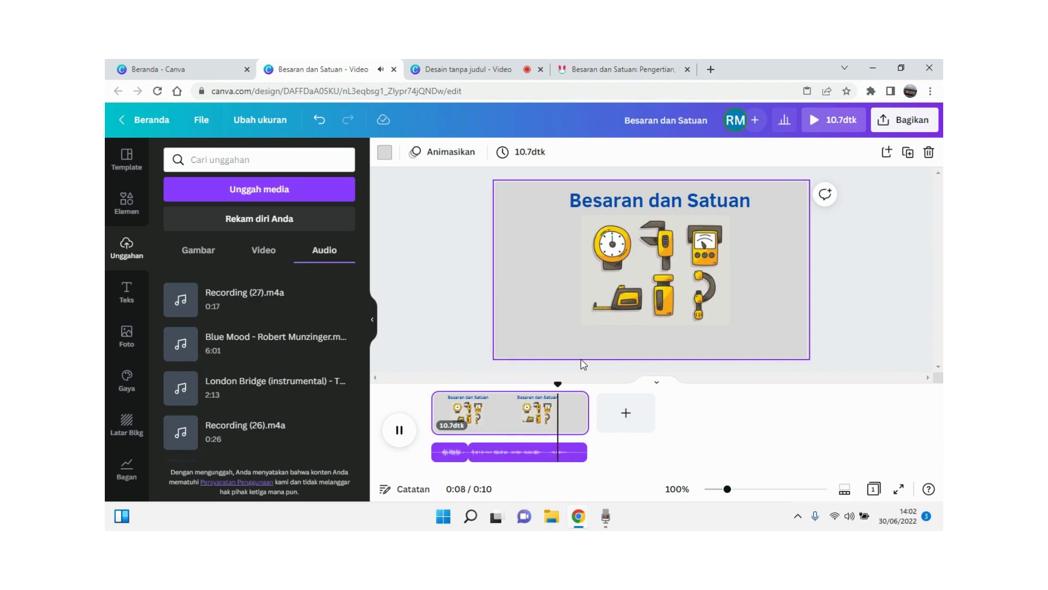
key(space)
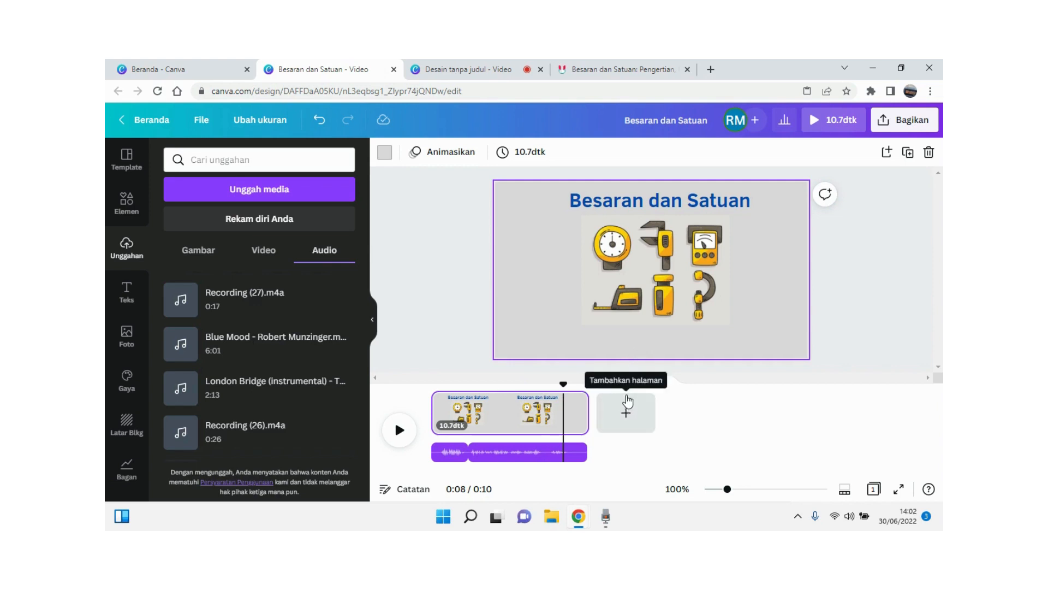
Duplicate the 10.7-second page to create a second page in the timeline.
click(511, 426)
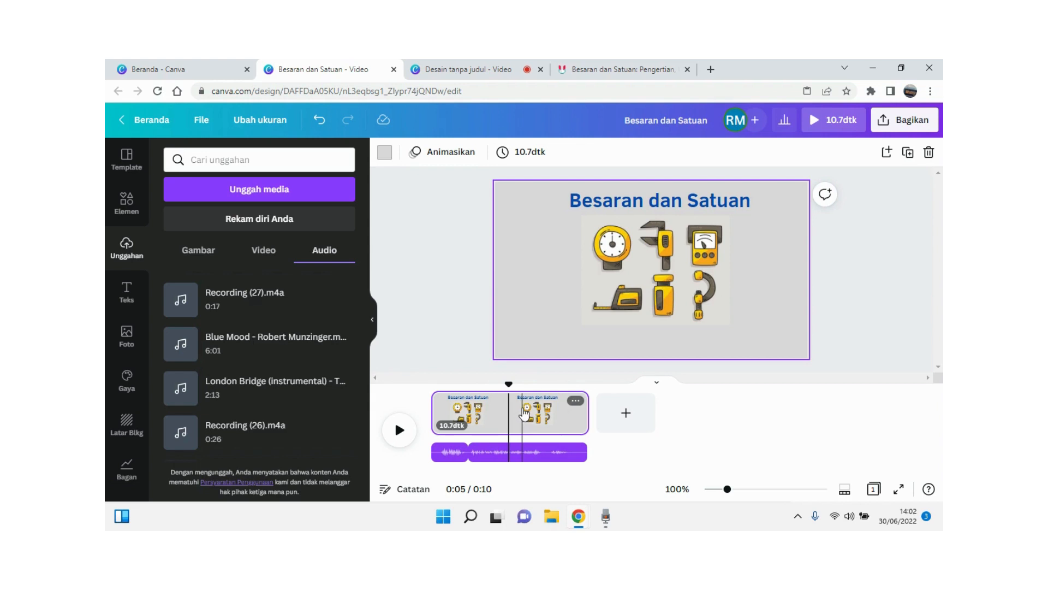
right_click(524, 413)
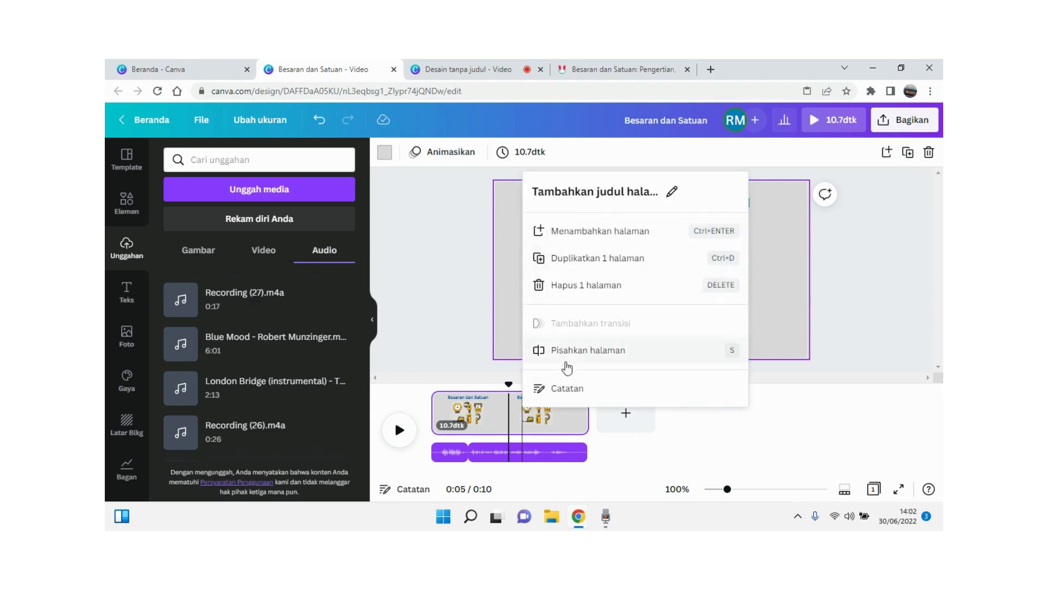
click(491, 425)
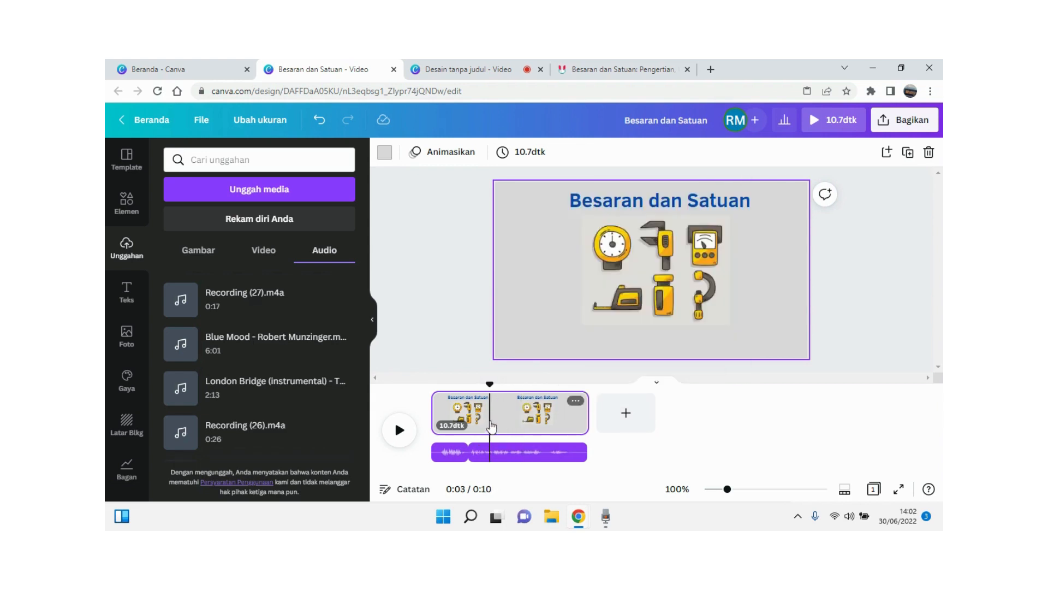
key(ctrl+d)
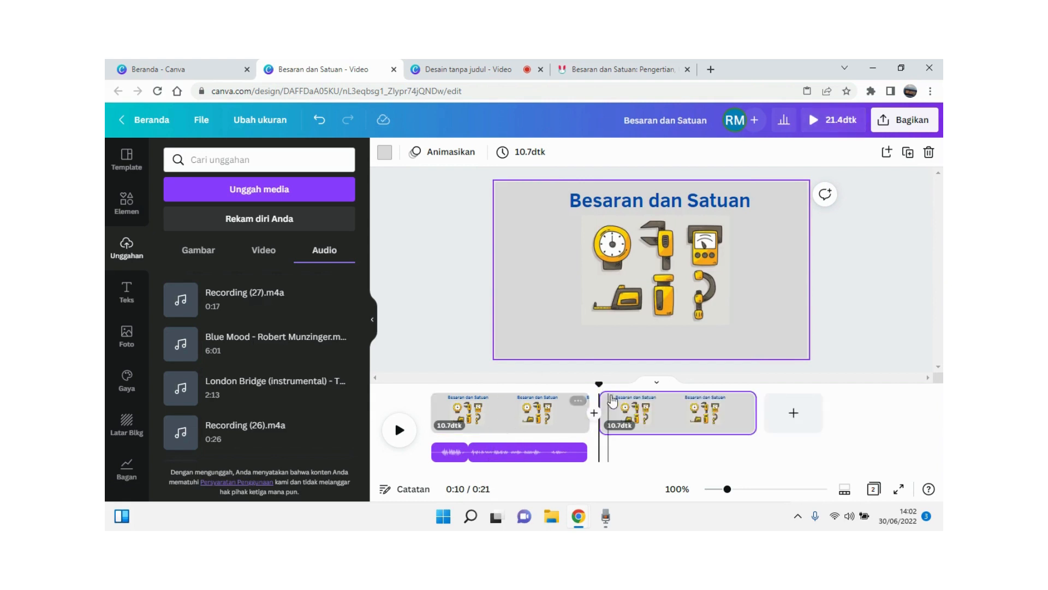
Delete the measuring-tools image from the second page and move the "Besaran dan Satuan" title toward the page's left edge.
click(625, 417)
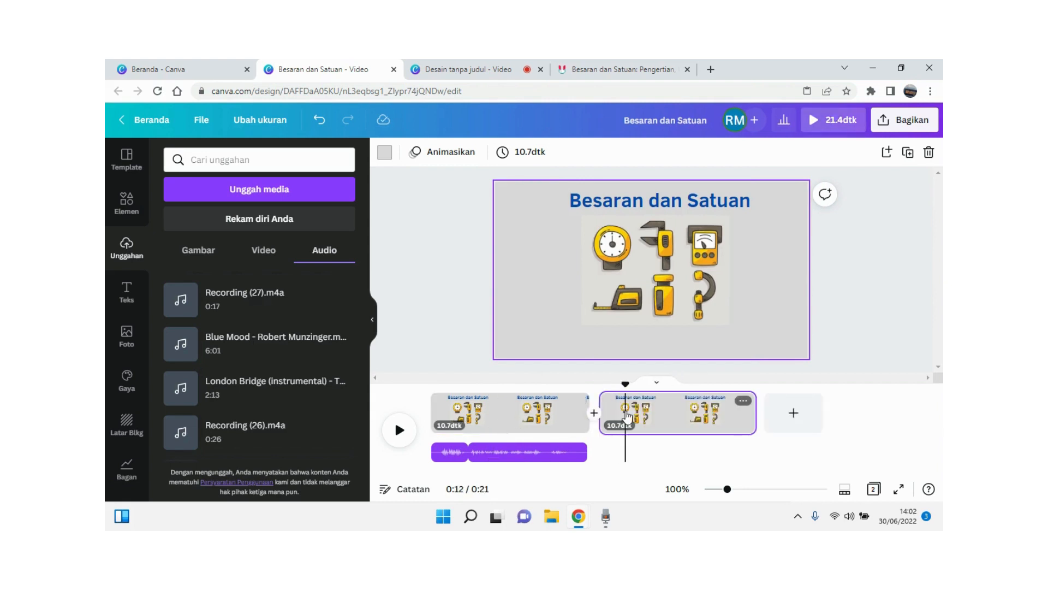
click(657, 213)
click(650, 259)
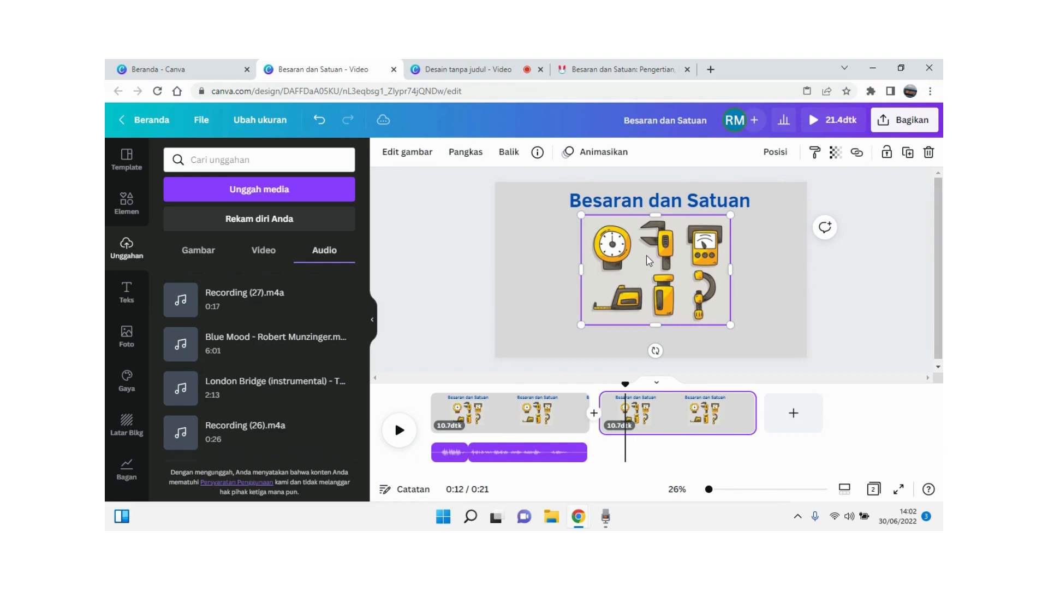
key(Delete)
drag(654, 211, 595, 218)
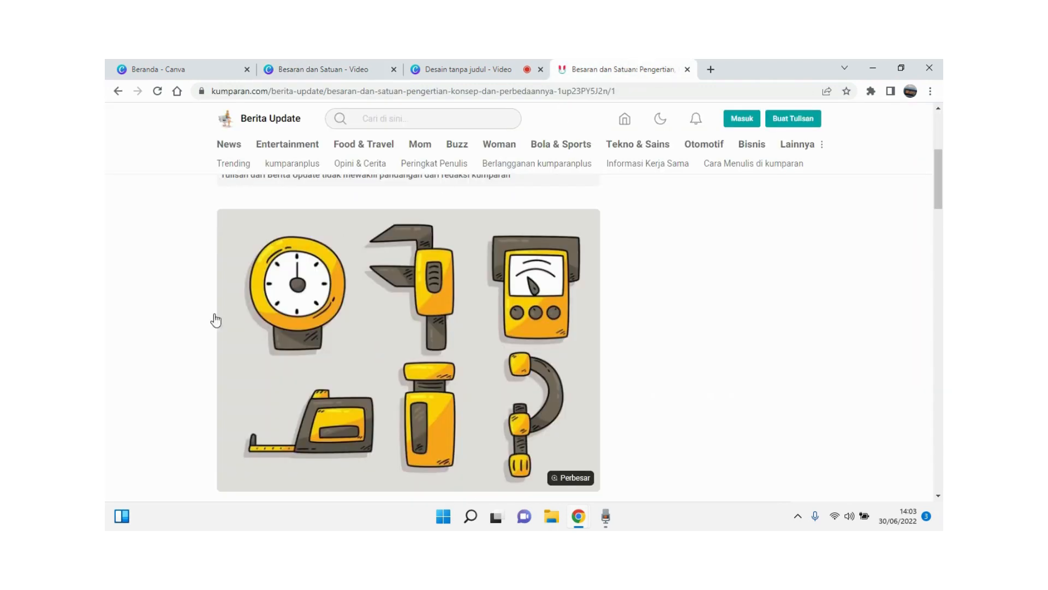
In the kumparan article, copy the paragraph beginning "Besaran merupakan segala sesuatu" and ending "yang menjadi acuan.".
scroll(215, 318, down, 10)
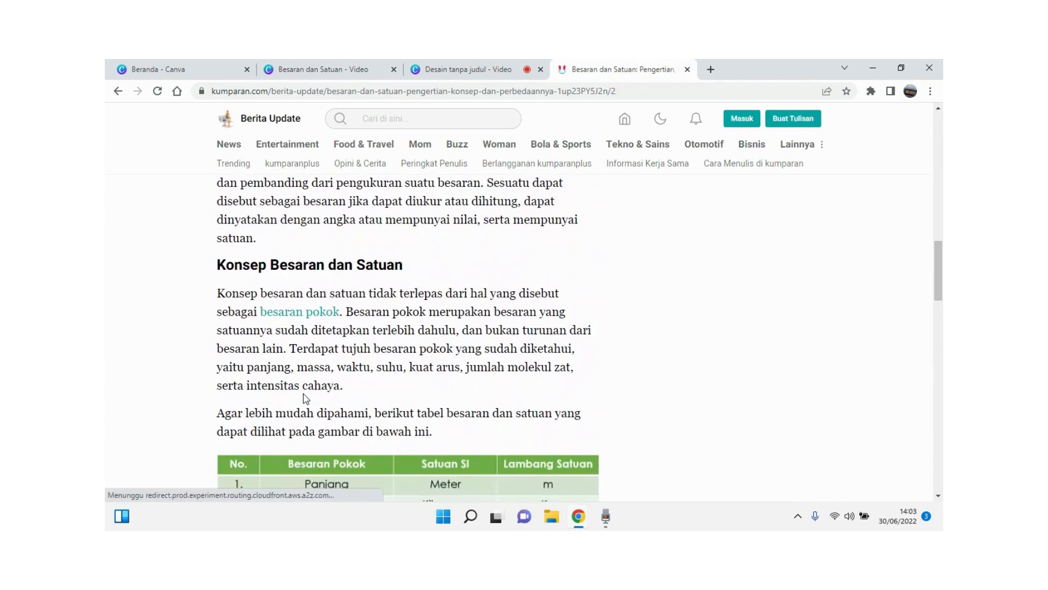
scroll(304, 399, up, 5)
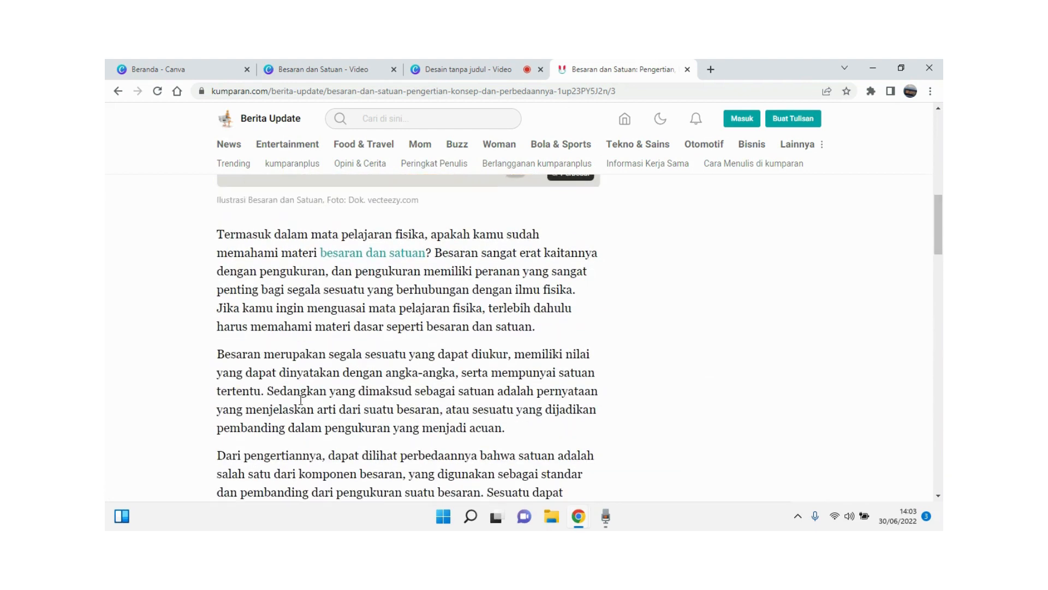
scroll(300, 400, down, 1)
drag(220, 354, 507, 425)
right_click(461, 408)
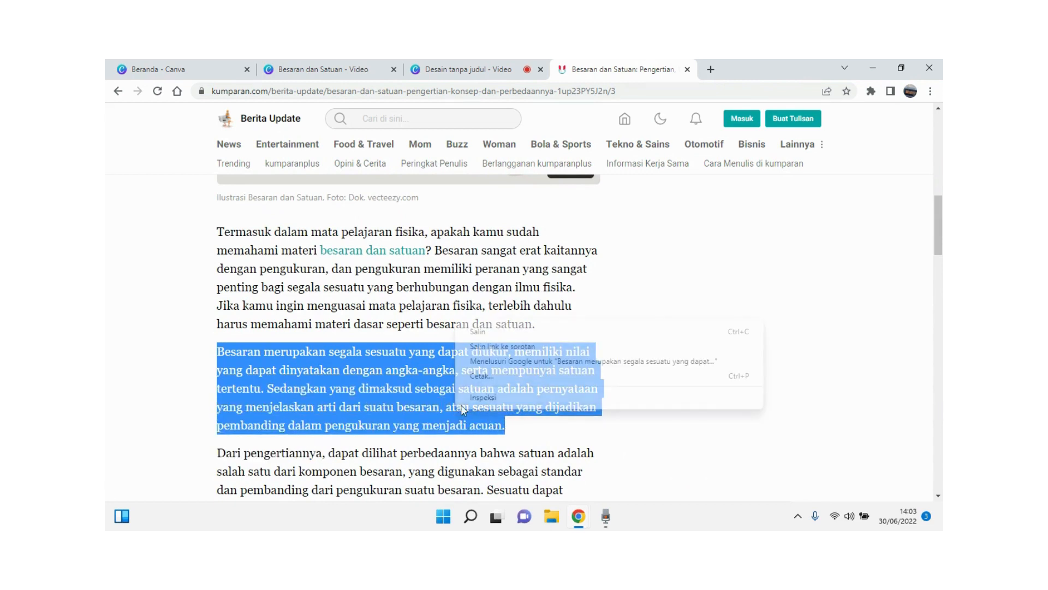
click(481, 331)
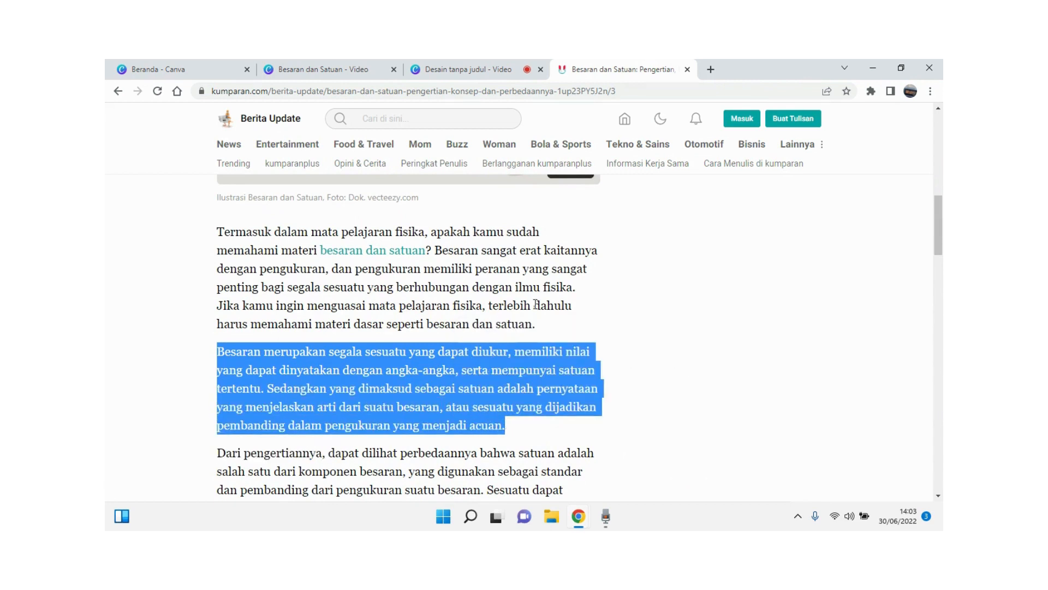
Back in the Canva video, add a body text box below the second page's title and paste the copied definition into it.
click(288, 67)
drag(548, 211, 545, 200)
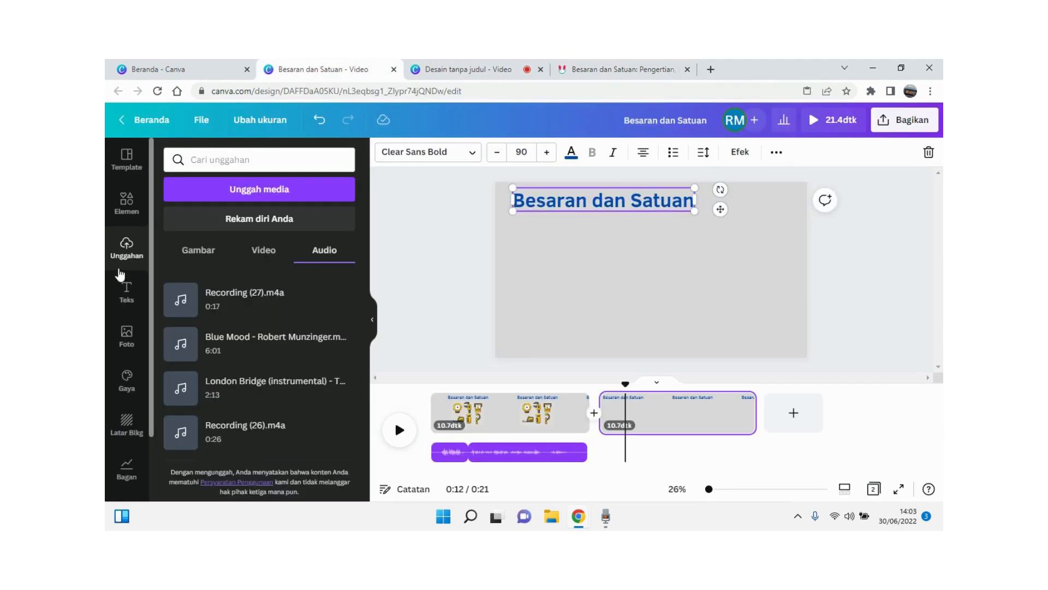
click(118, 298)
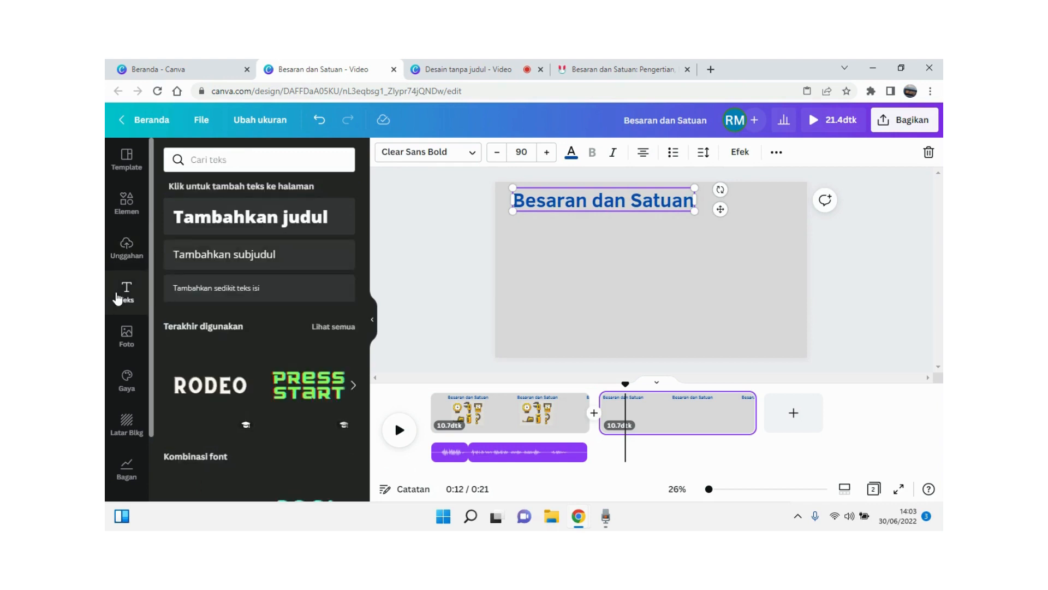
click(205, 289)
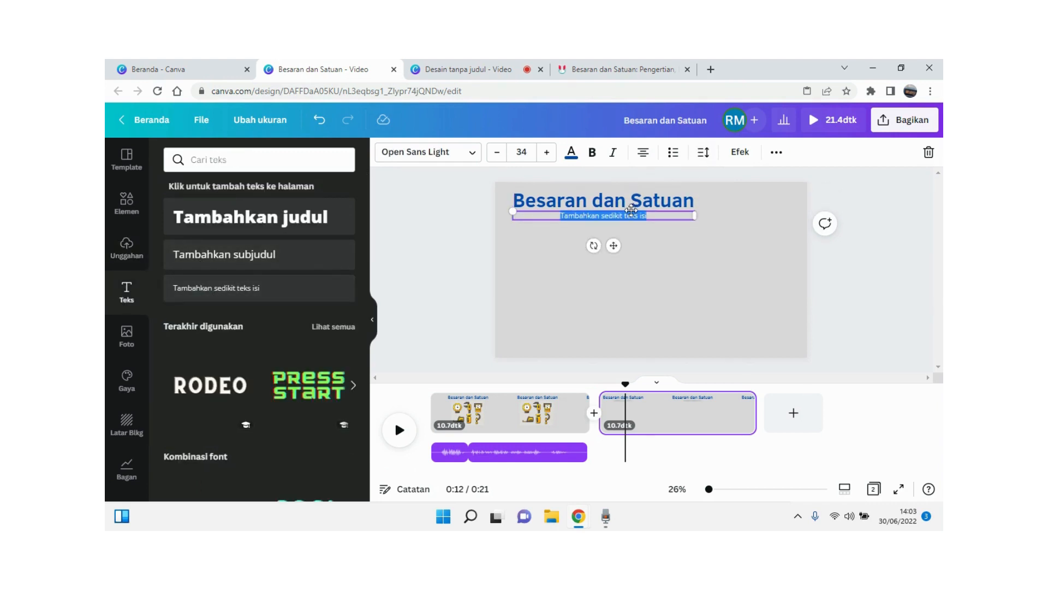
drag(632, 210, 562, 234)
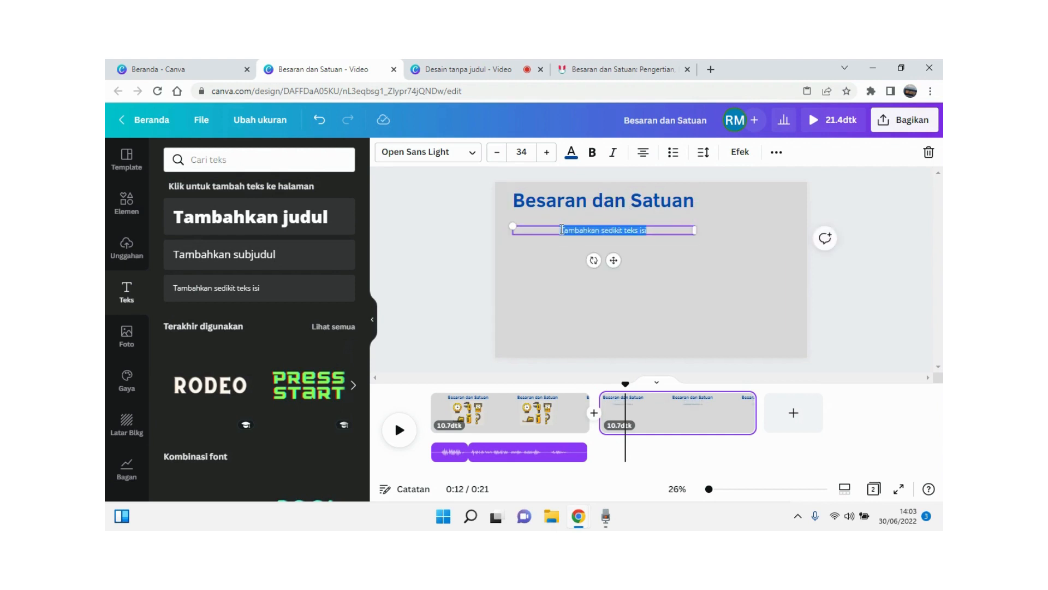
right_click(565, 226)
click(616, 304)
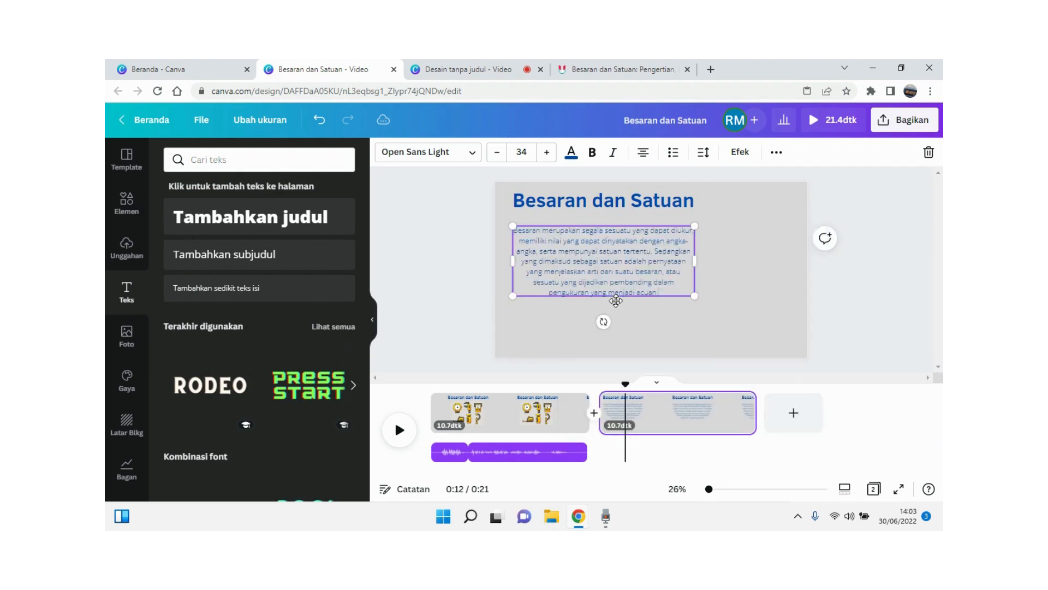
Left-align the definition paragraph and widen its text box so the text fits on five lines.
drag(697, 259, 725, 256)
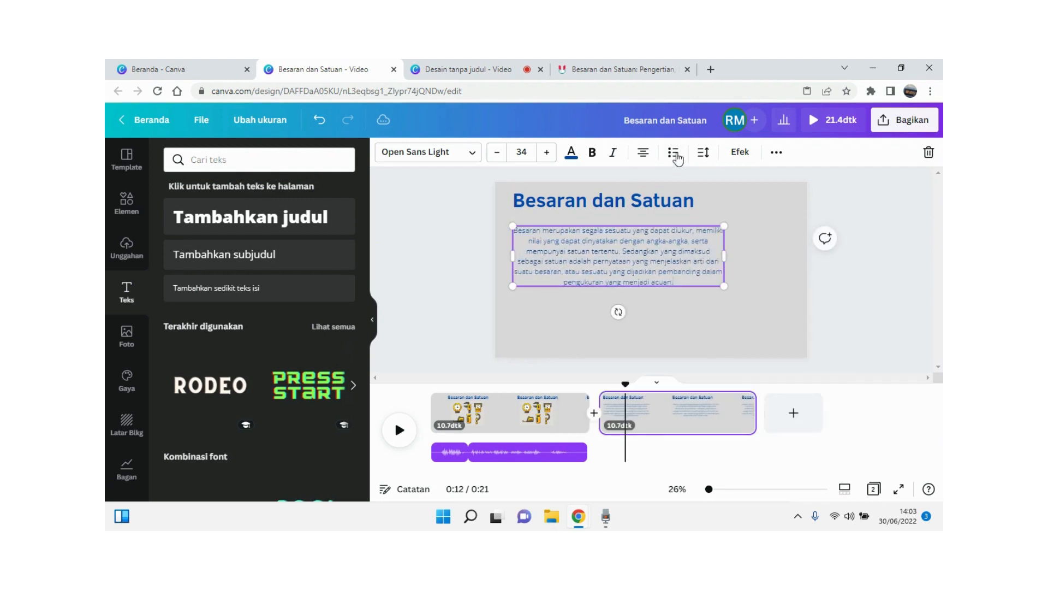
click(645, 154)
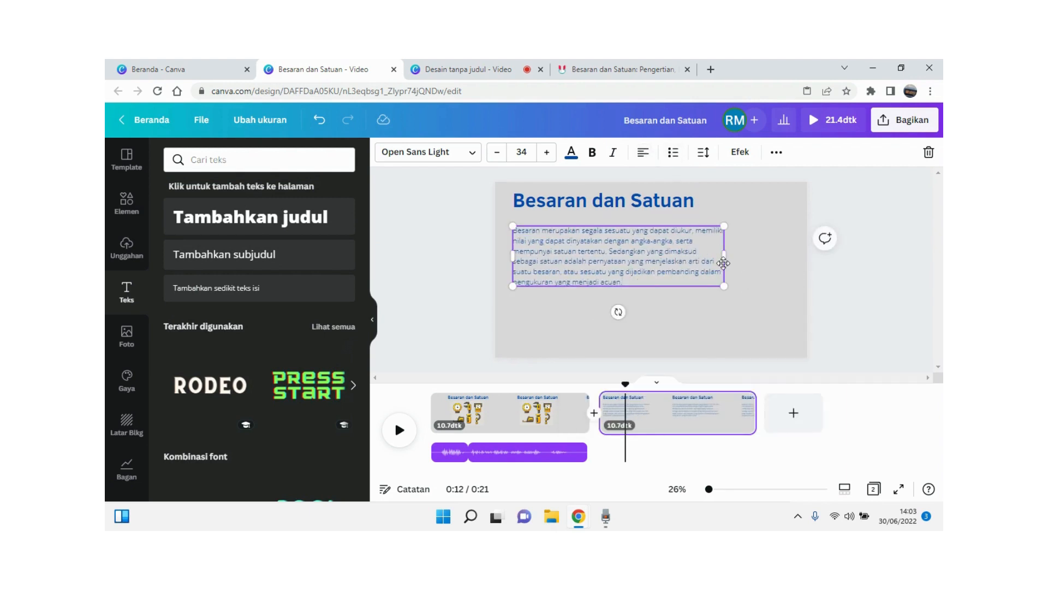
drag(726, 257, 740, 252)
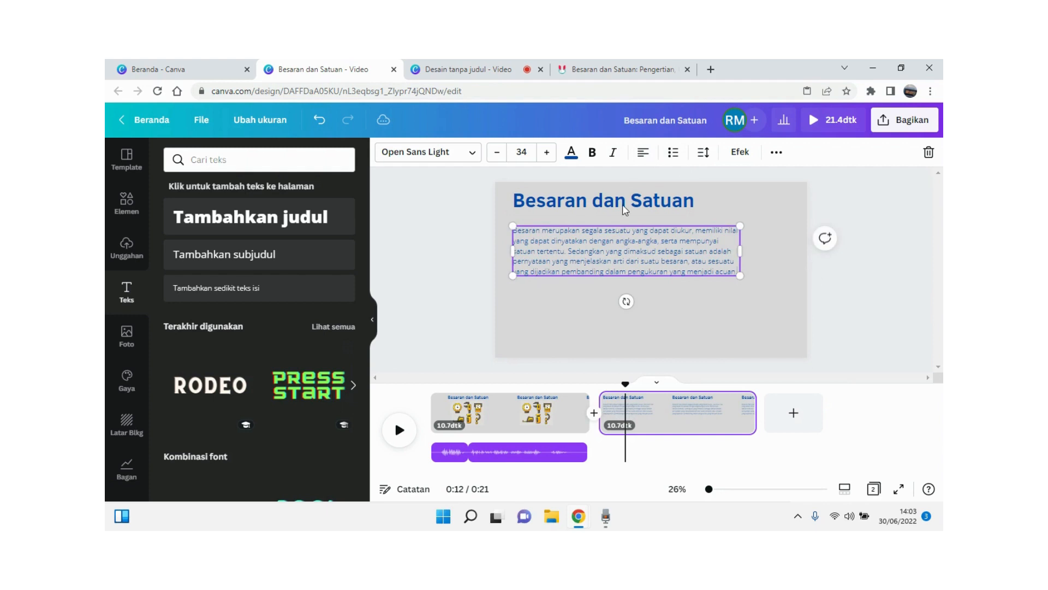
Increase the definition paragraph's font size to 42 on the second page.
click(547, 152)
click(546, 152)
click(546, 152)
click(546, 153)
click(546, 152)
click(546, 152)
click(546, 153)
click(546, 152)
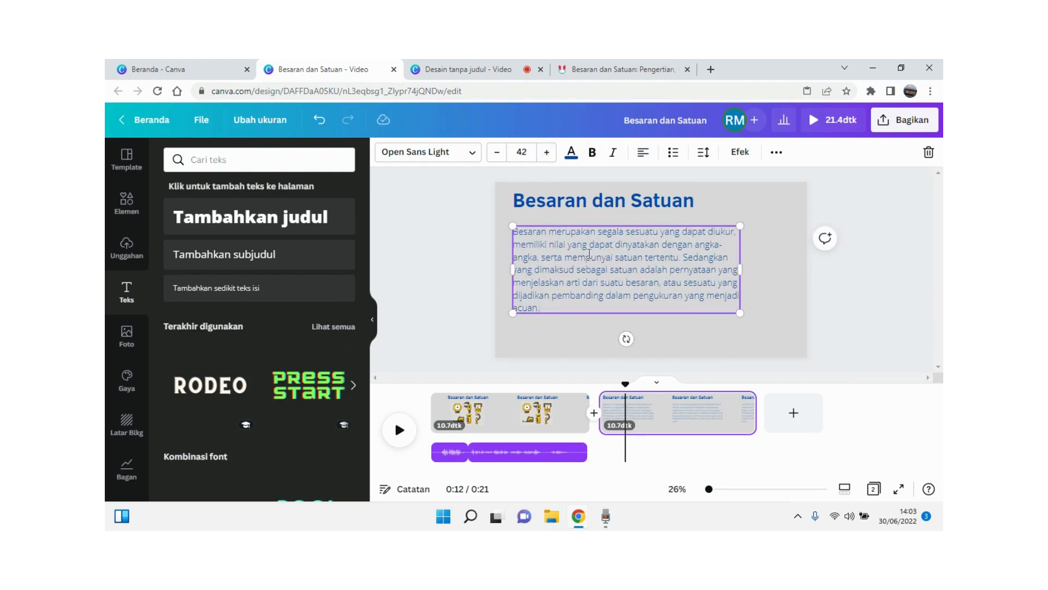
drag(589, 253, 589, 245)
click(798, 196)
Replace the second page's title with "Pengertian Besaran dan Satuan" and widen its text box so it fits on one line.
click(585, 205)
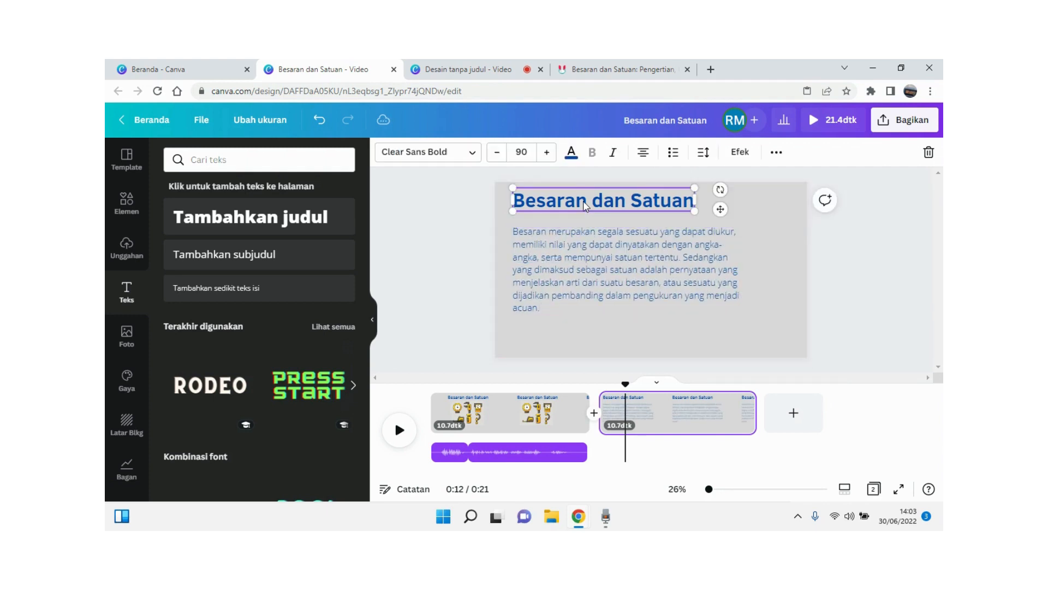
click(584, 202)
text(Pe)
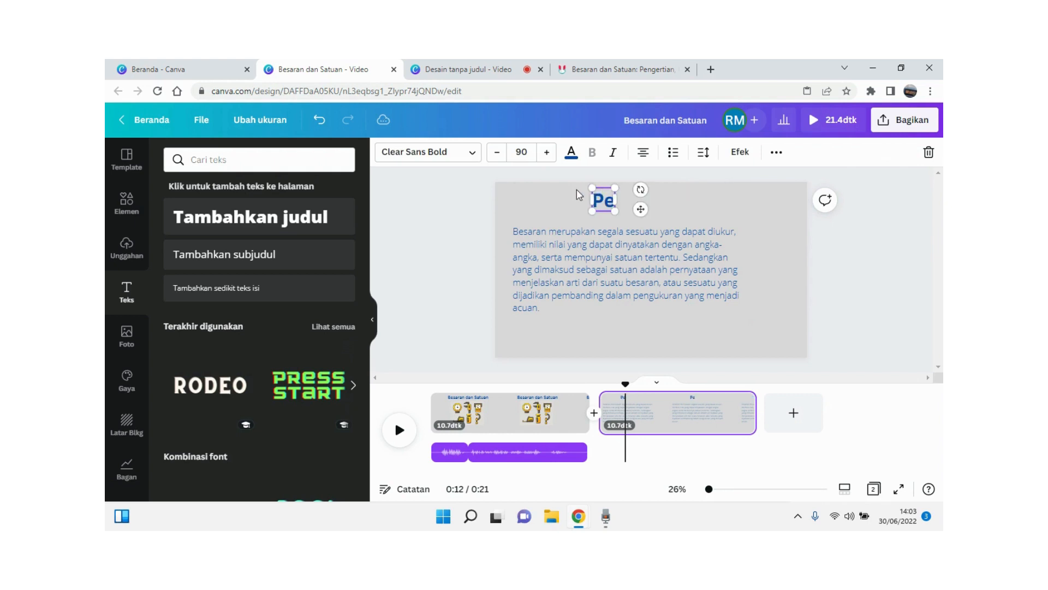
text(ngertuan)
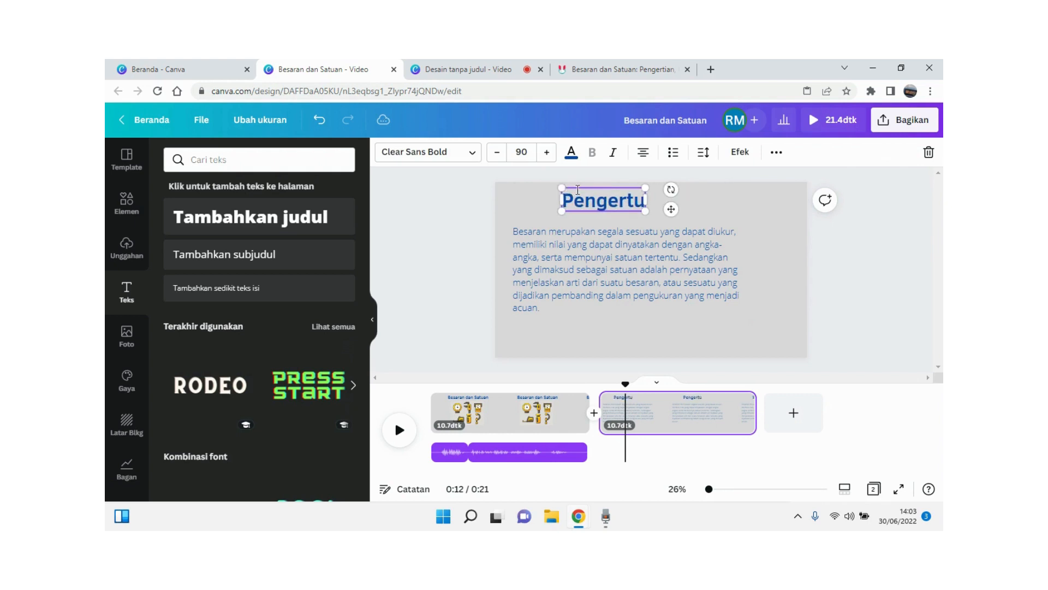
key(BackSpace)
key(BackSpace)
key(BackSpace)
text(ian)
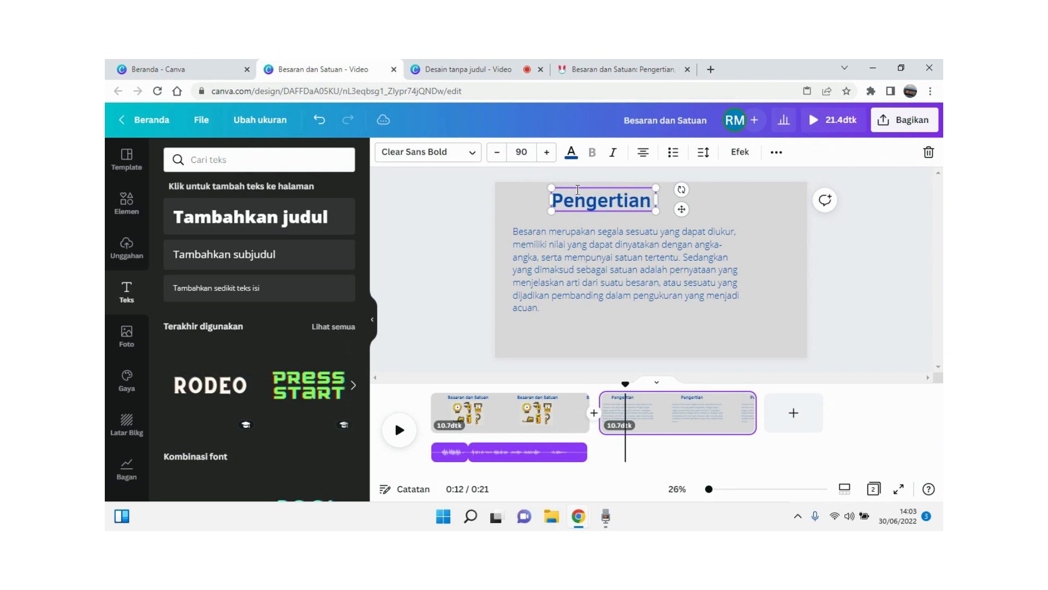
text( Besaran)
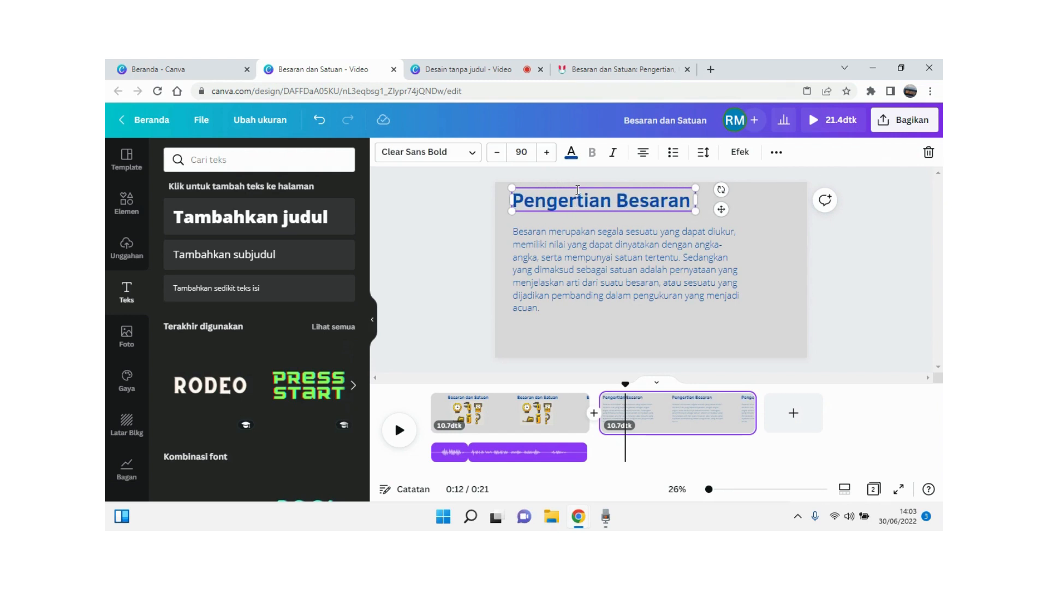
text( dan Sa)
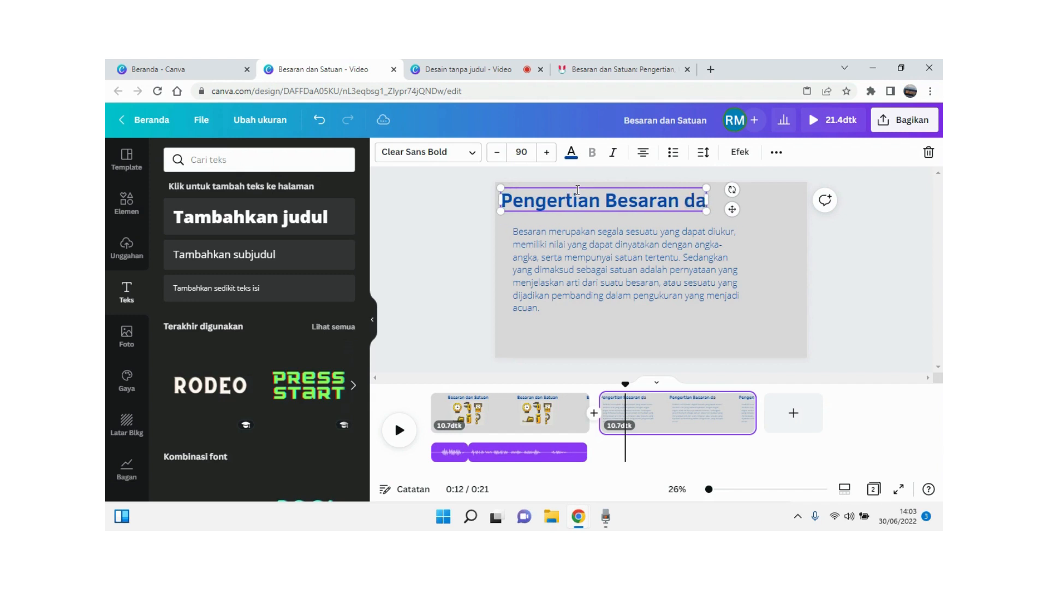
text(n Satuan)
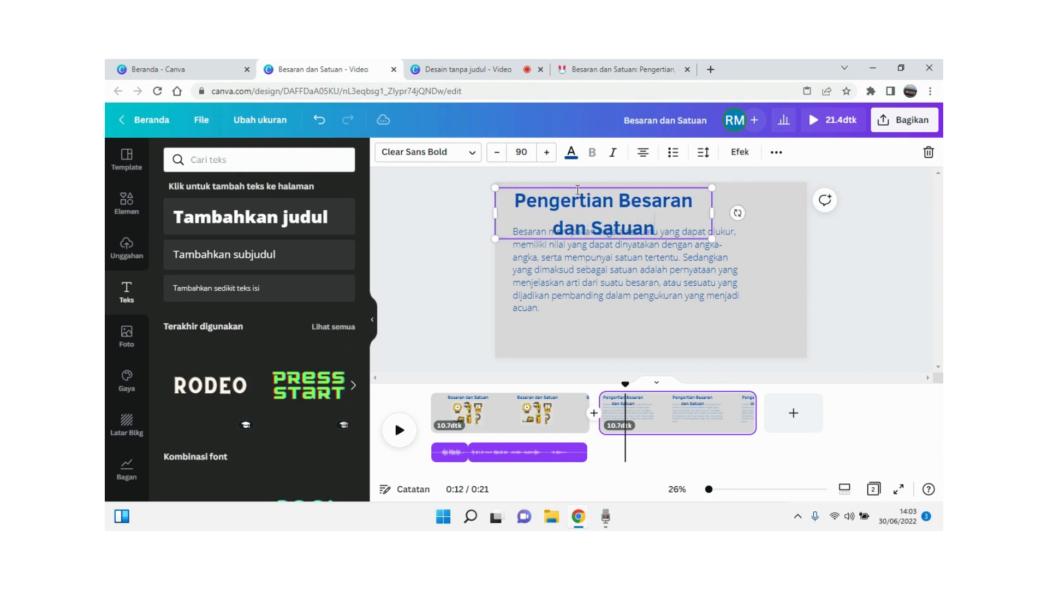
drag(712, 213, 785, 203)
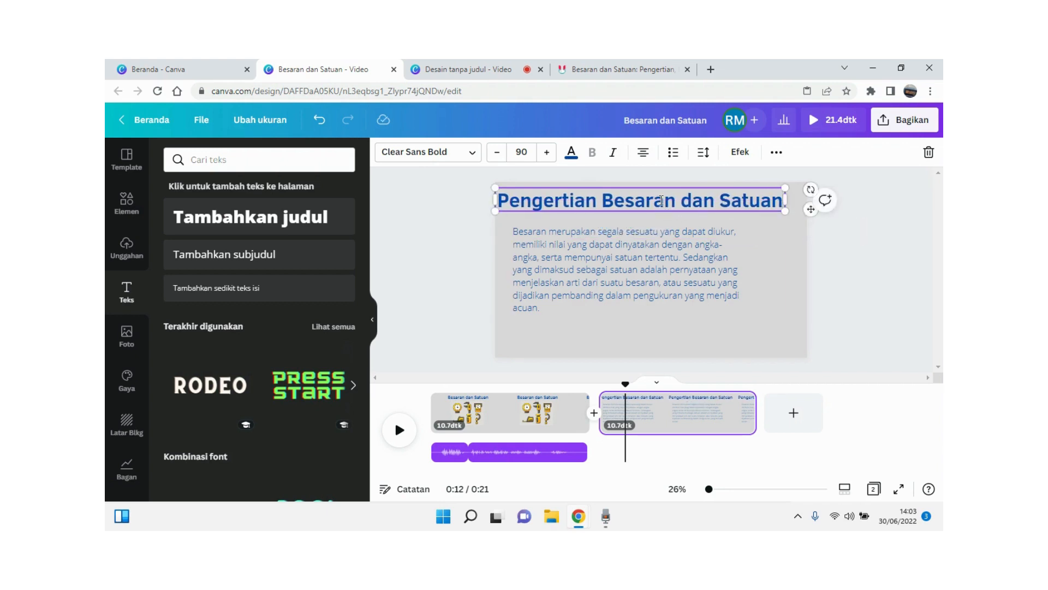
drag(661, 186, 672, 184)
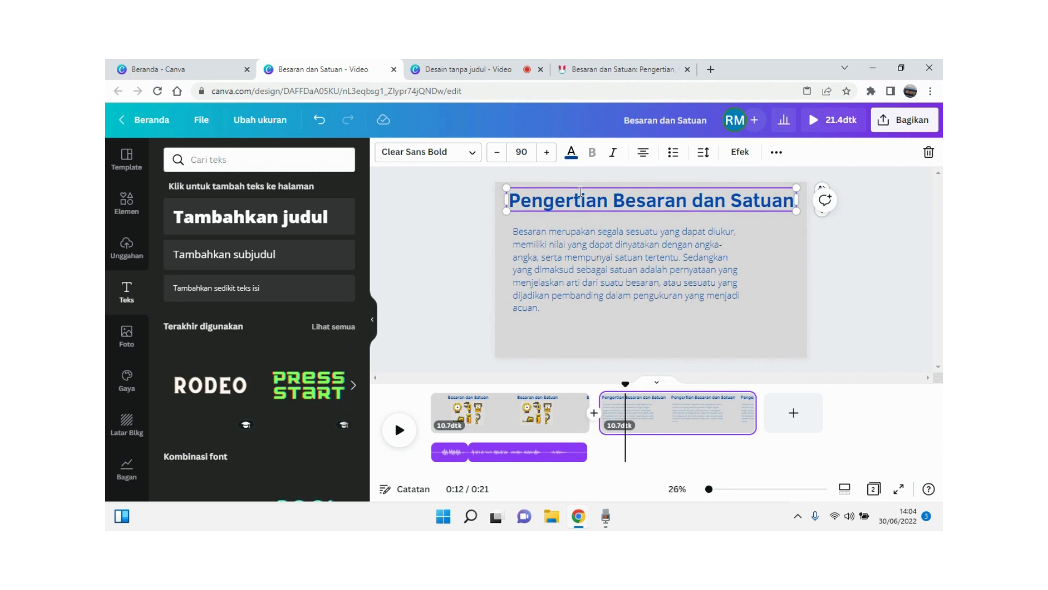
Reduce the title's font size to below 76 and left-align the title.
click(497, 154)
click(498, 154)
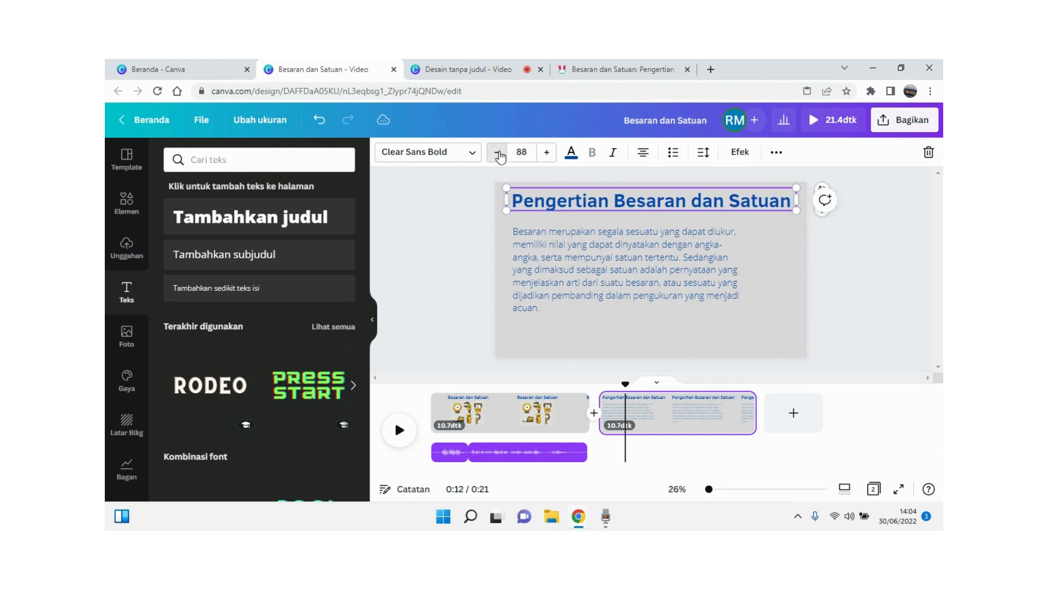
click(498, 154)
click(498, 154)
click(498, 154)
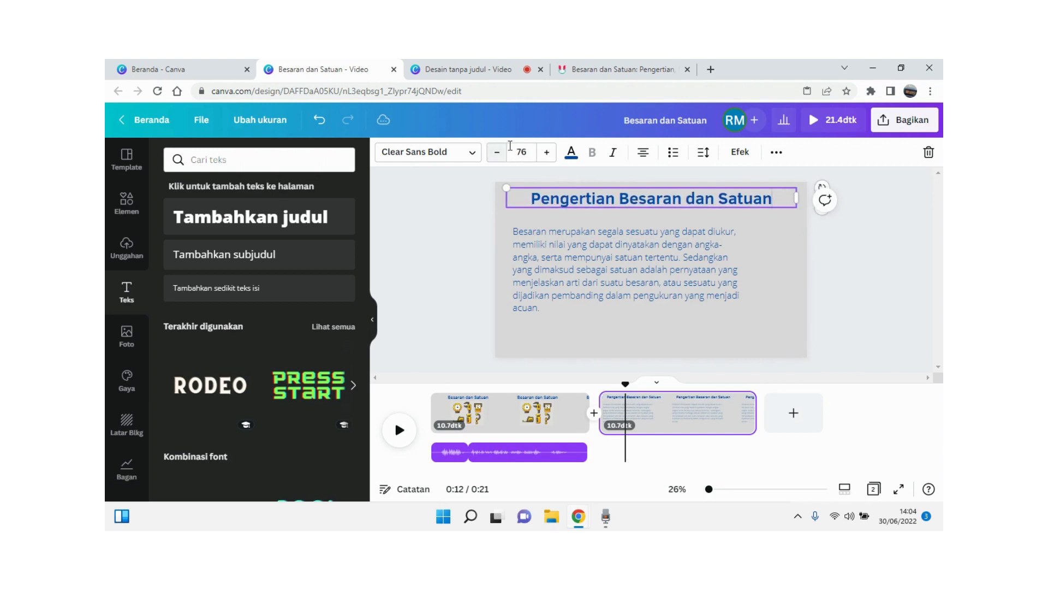
click(642, 153)
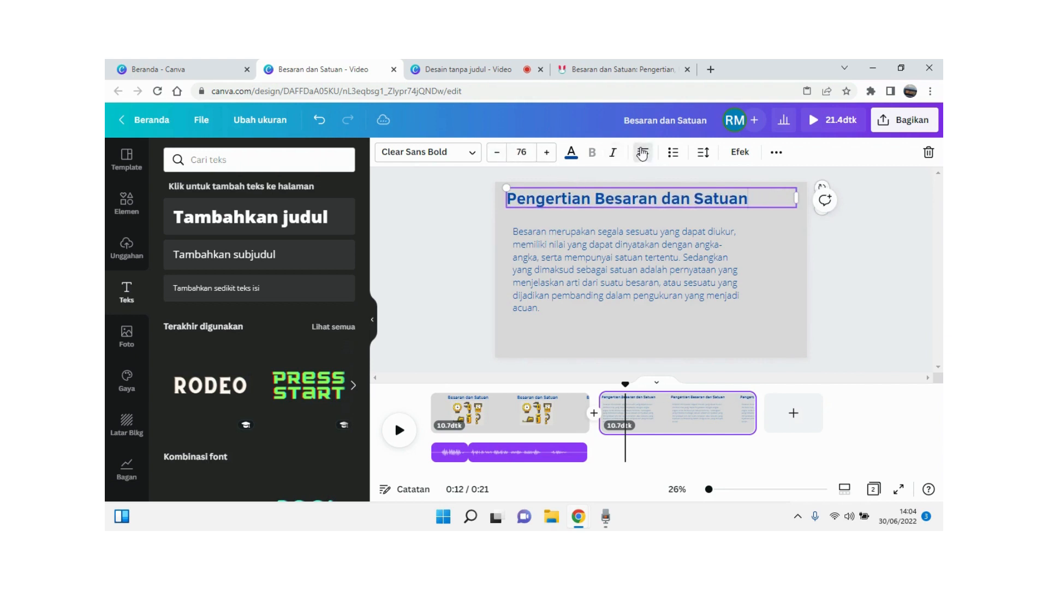
click(498, 154)
click(498, 154)
Move the definition text up to align beneath the title's left edge and insert a blank line before "Sedangkan".
drag(550, 251, 543, 240)
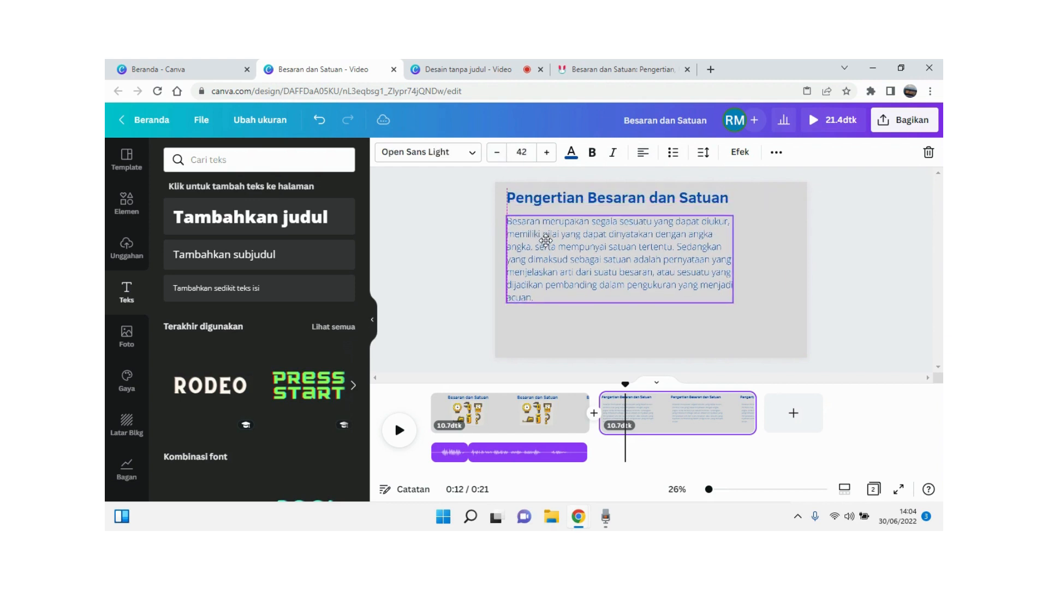
click(677, 249)
key(Return)
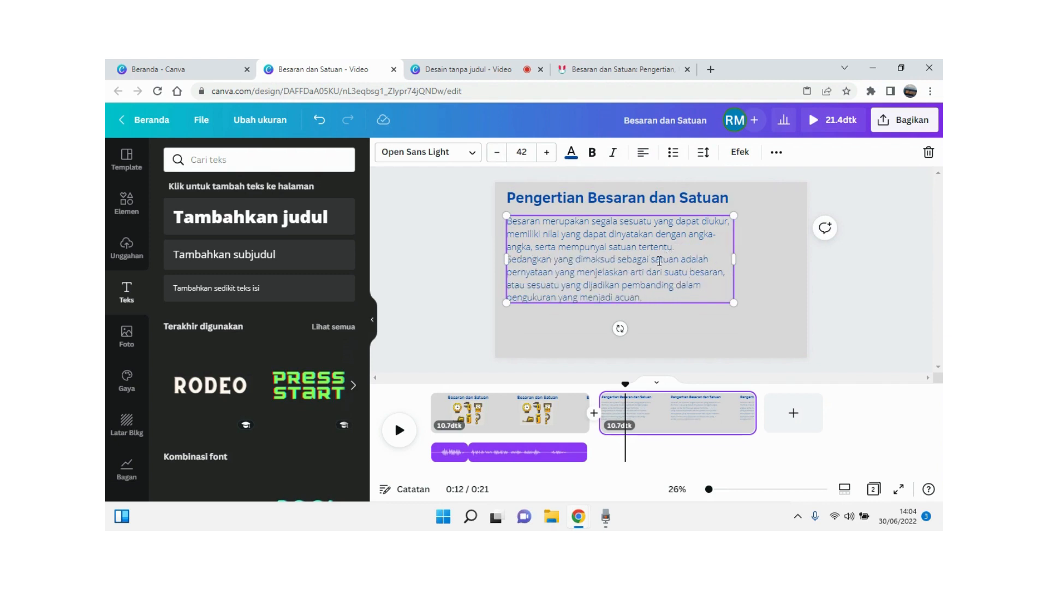
key(Return)
Scale up the definition text box to a font size of 49,6.
drag(732, 312, 774, 333)
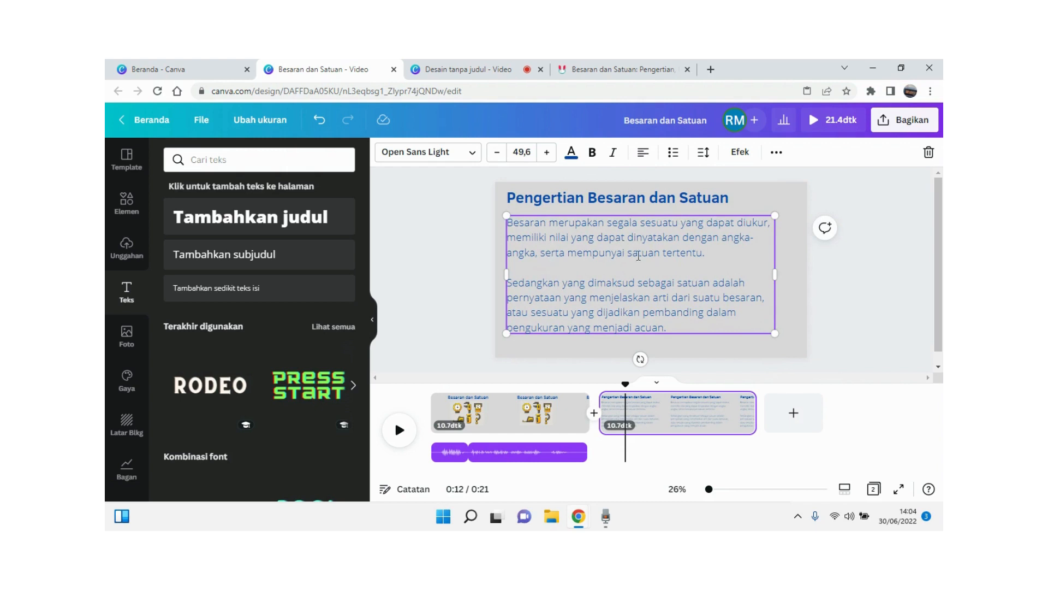
drag(720, 259, 502, 236)
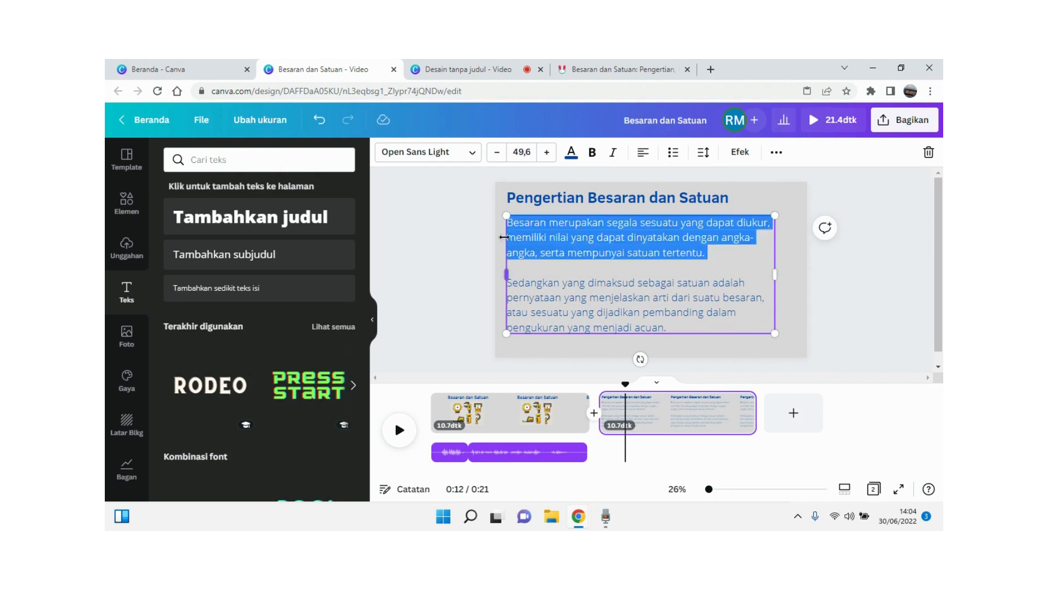
Delete "Sedangkan yang dimaksud sebagai" from the second paragraph and capitalize its opening so it starts with "Satuan adalah".
click(563, 279)
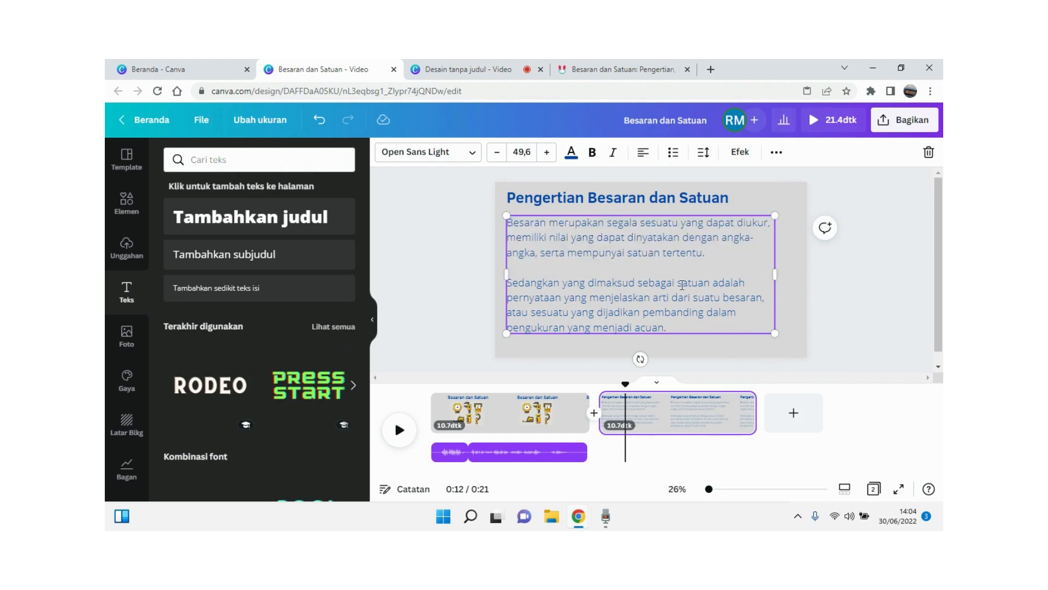
key(BackSpace)
key(BackSpace)
key(BackSpace)
key(BackSpace)
key(BackSpace)
key(BackSpace)
key(BackSpace)
key(BackSpace)
key(BackSpace)
key(BackSpace)
key(BackSpace)
key(BackSpace)
key(BackSpace)
key(BackSpace)
key(BackSpace)
key(BackSpace)
key(BackSpace)
key(BackSpace)
key(BackSpace)
key(BackSpace)
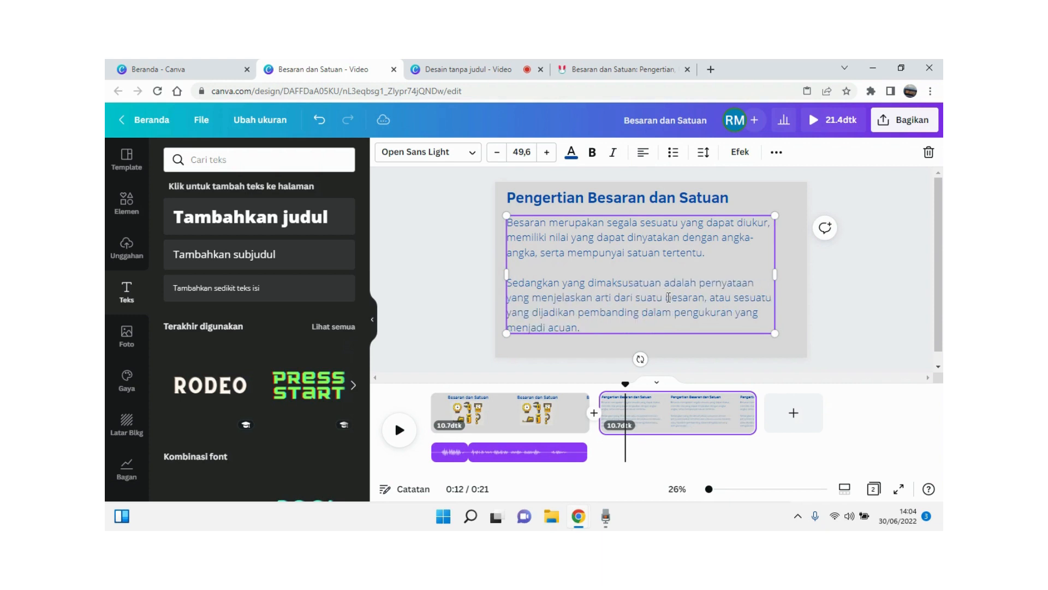
key(BackSpace)
key(BackSpace)
key(BackSpace)
key(BackSpace)
key(BackSpace)
key(BackSpace)
key(BackSpace)
key(BackSpace)
key(BackSpace)
key(BackSpace)
key(BackSpace)
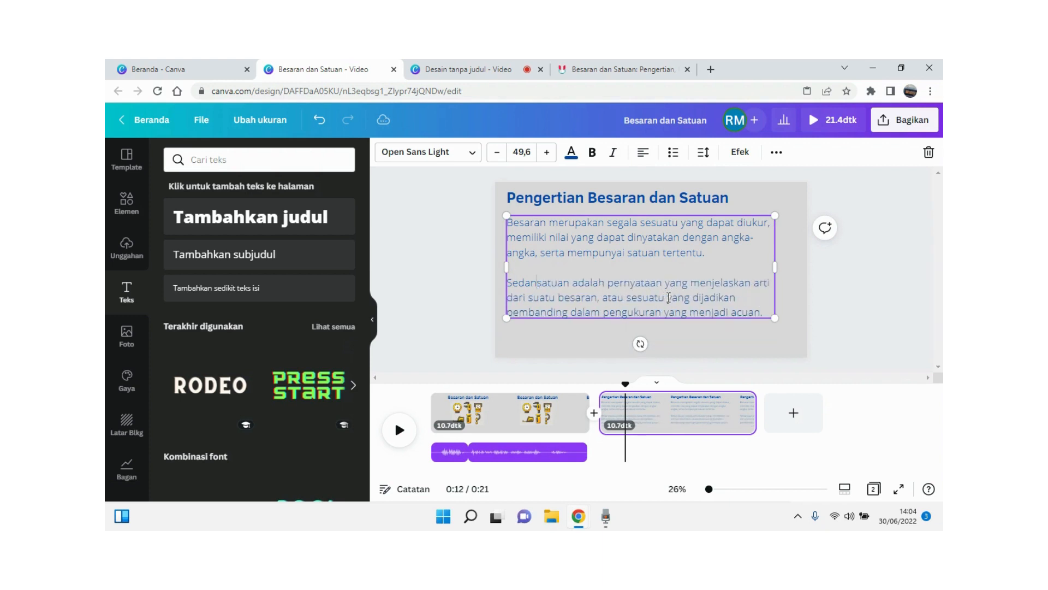
key(BackSpace)
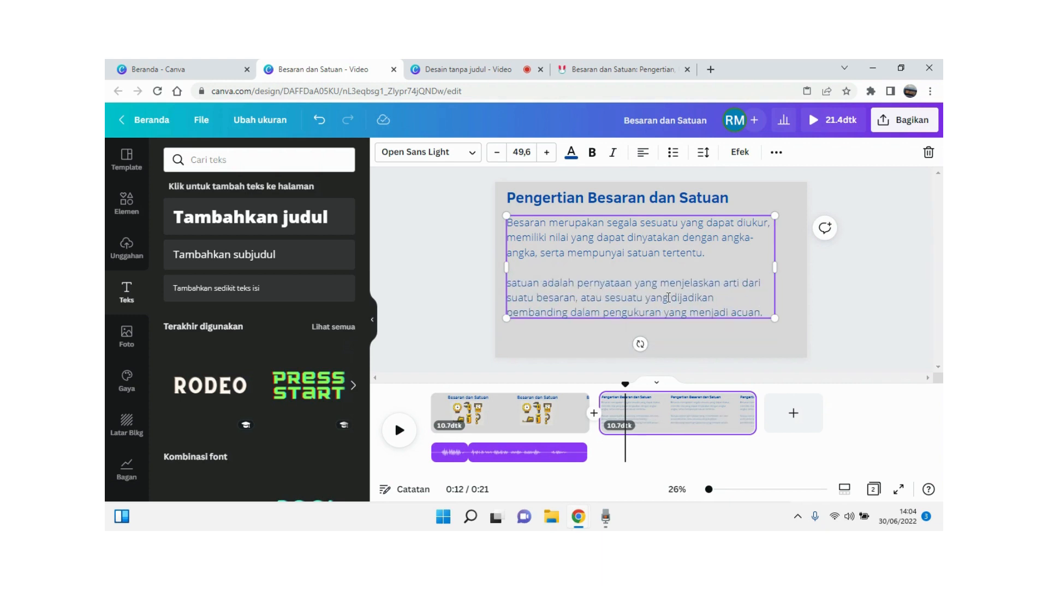
text(S)
key(Delete)
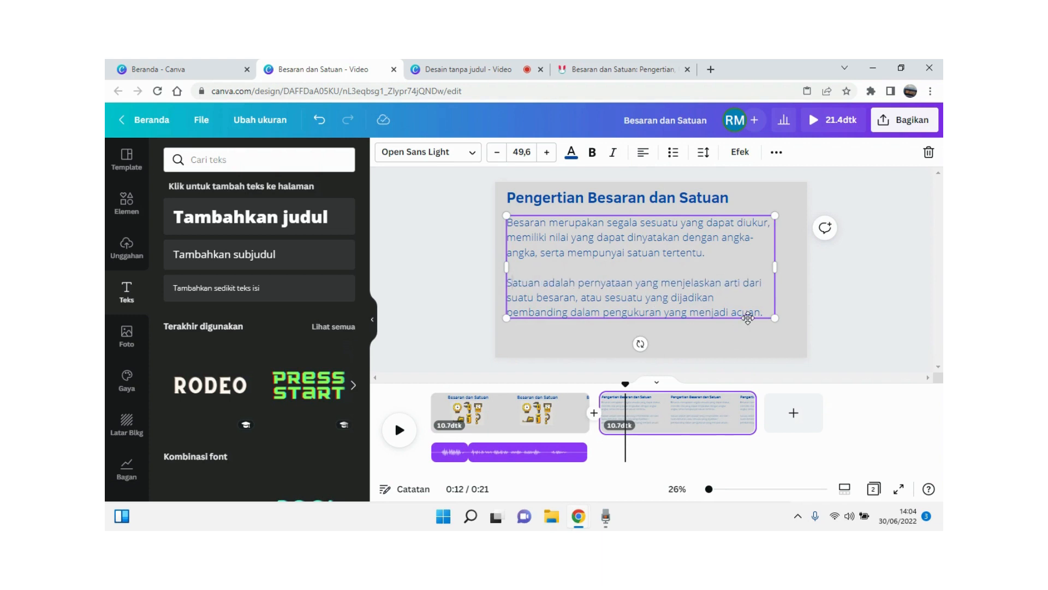
Format both definition paragraphs as a bulleted list and remove the bullet from the blank line between them.
drag(764, 312, 500, 233)
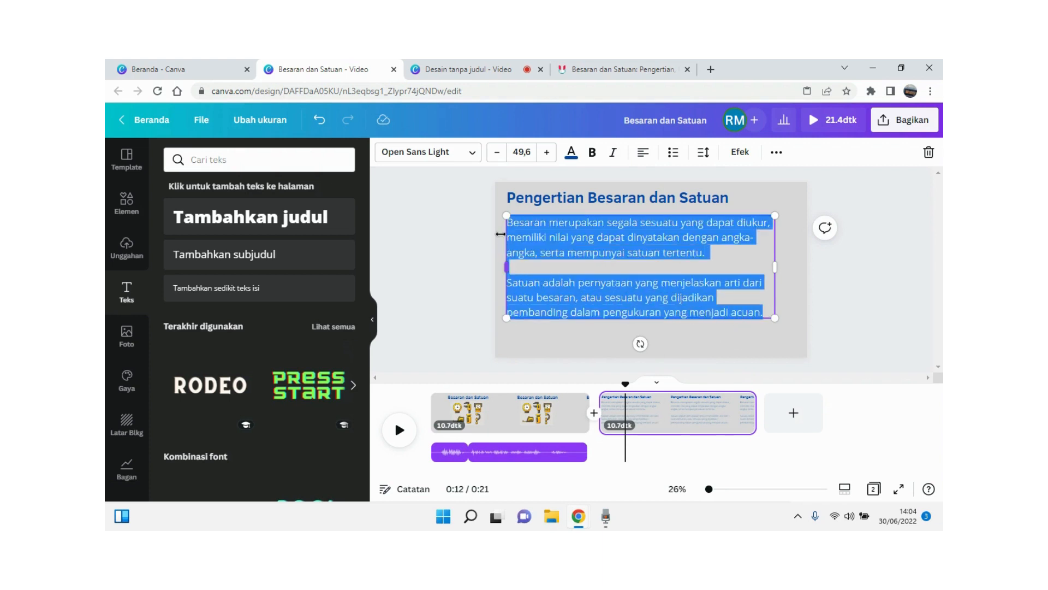
click(675, 153)
click(538, 267)
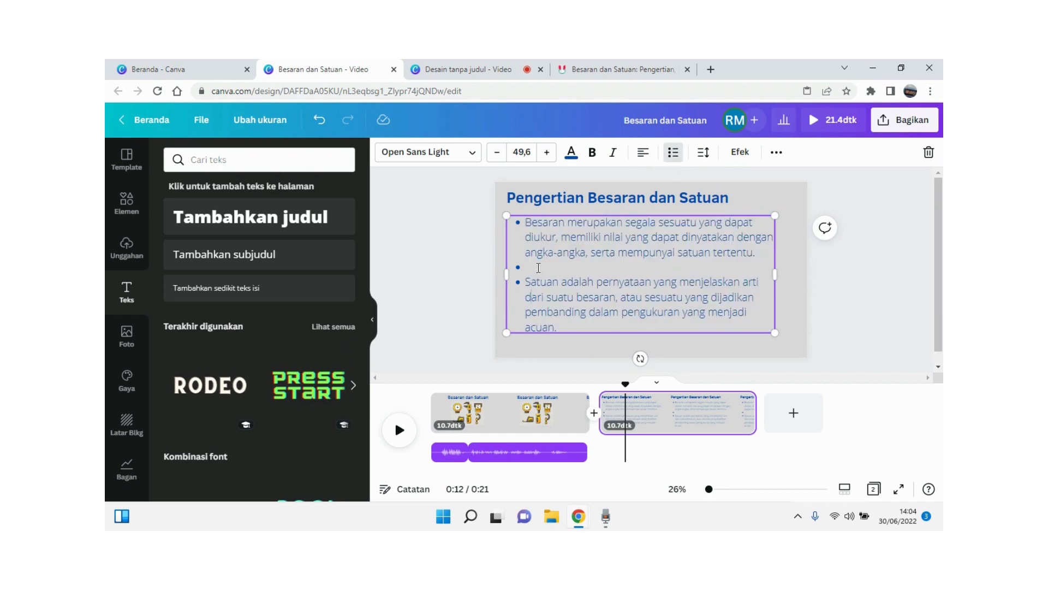
key(BackSpace)
Cycle the definition text through the list styles back to bullets and clear the blank line's bullet again.
drag(567, 326, 524, 224)
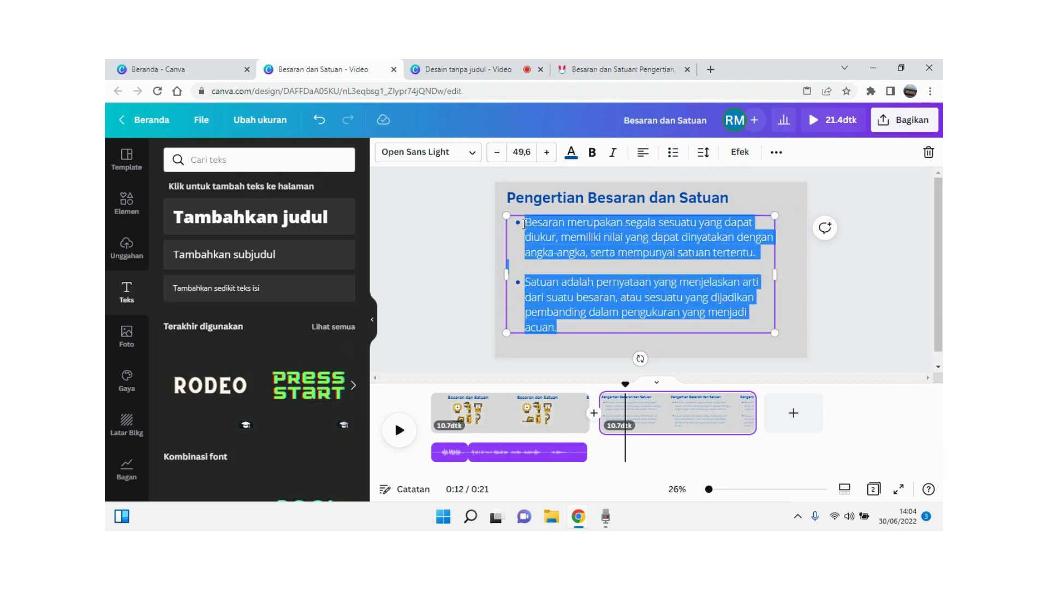
click(670, 153)
click(671, 153)
click(671, 155)
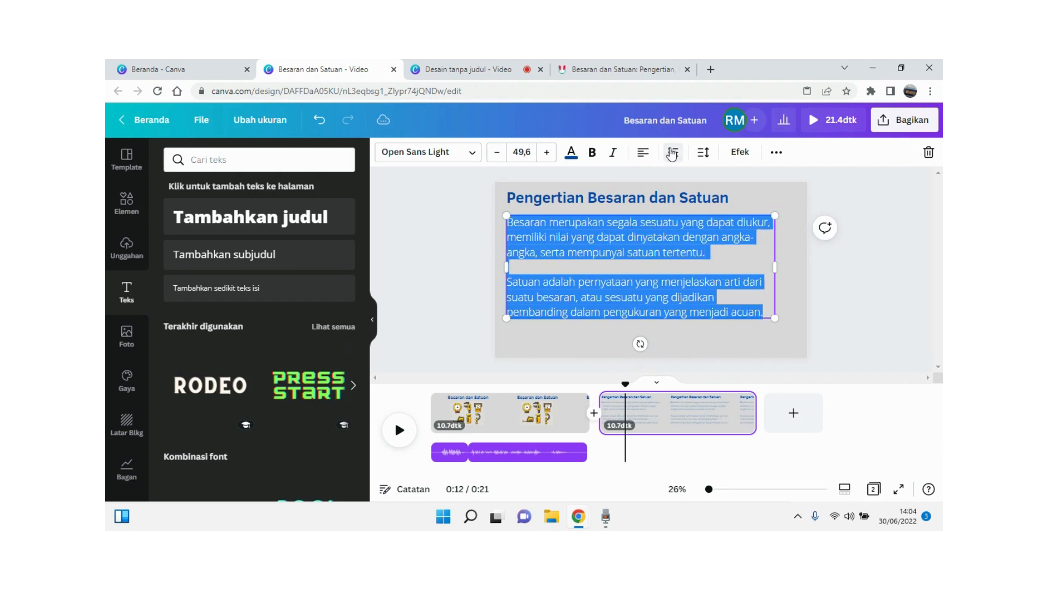
click(671, 154)
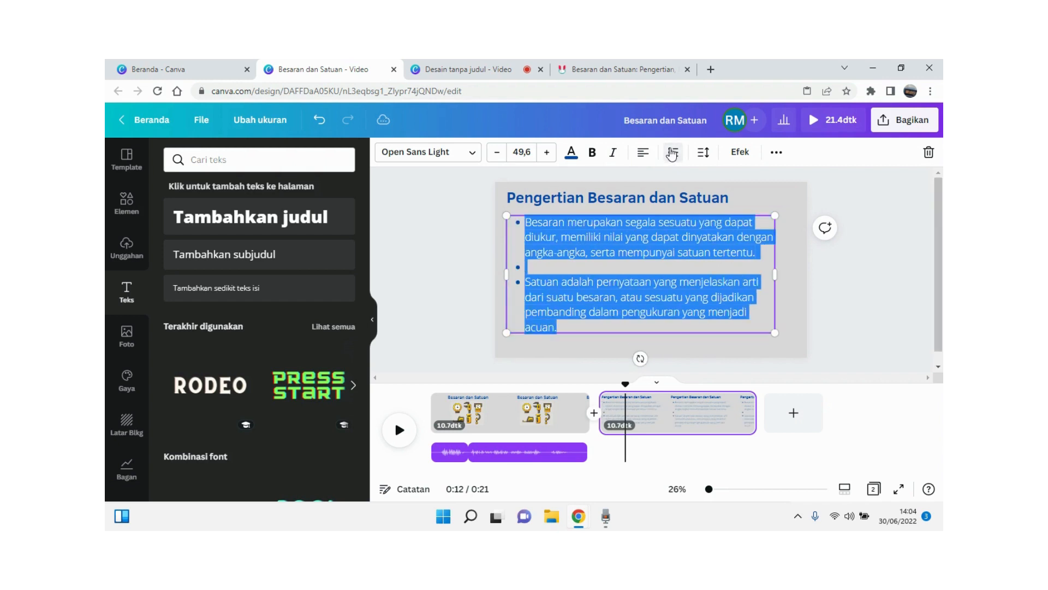
click(544, 270)
key(BackSpace)
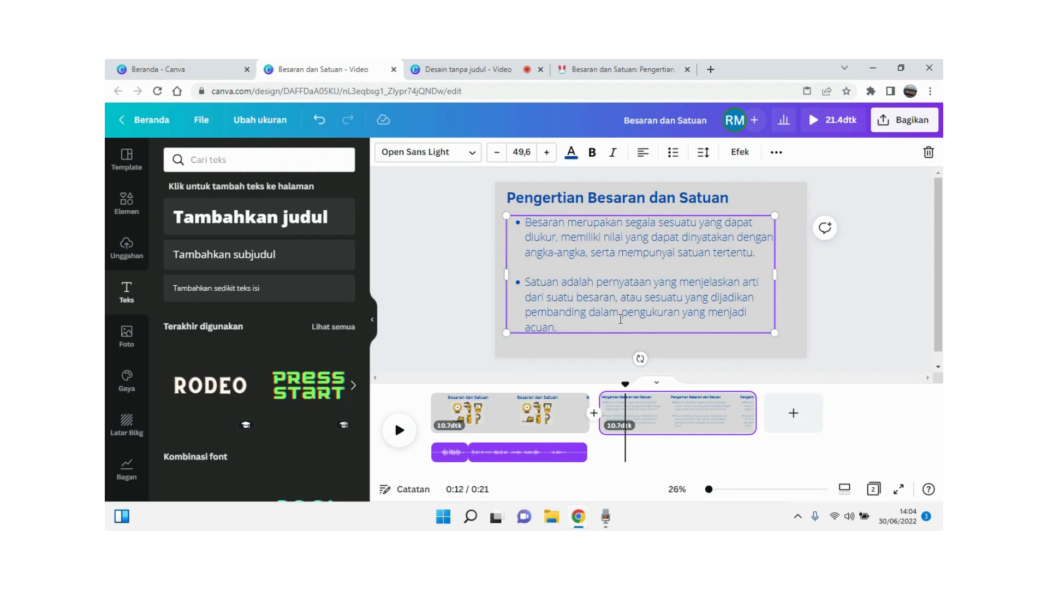
Enlarge the bulleted text to size 52,5 and delete "pernyataan yang menjelaskan arti dari suatu besaran, atau" from the second bullet.
drag(774, 330, 790, 339)
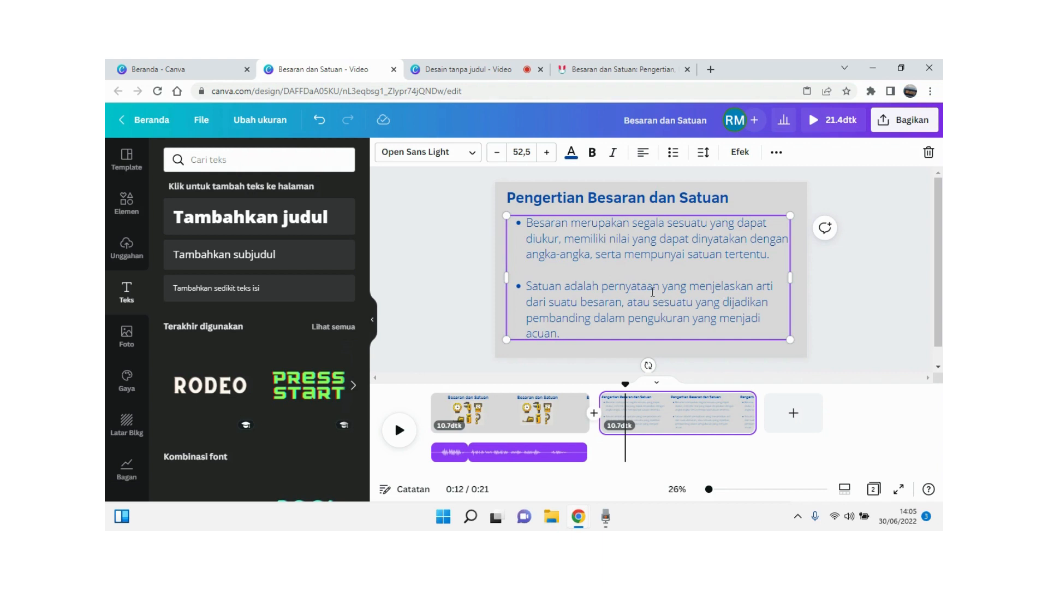
drag(601, 289, 663, 304)
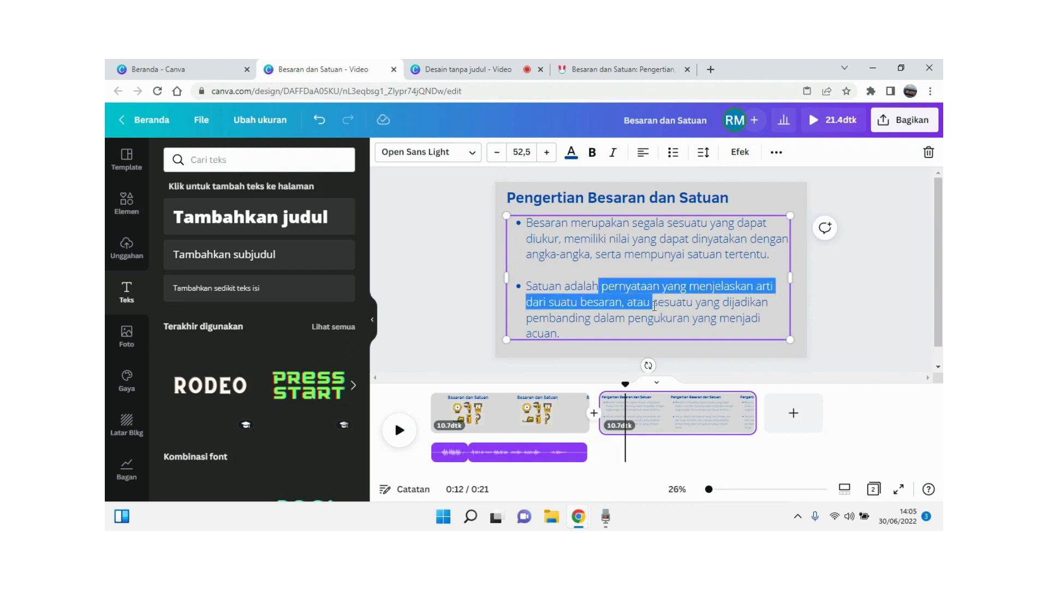
key(BackSpace)
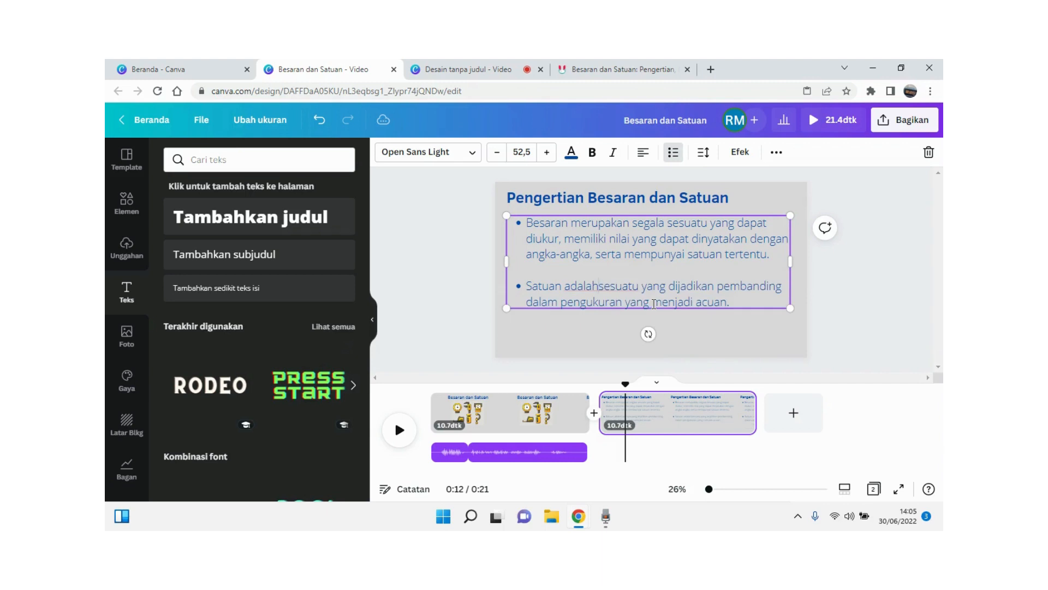
click(846, 323)
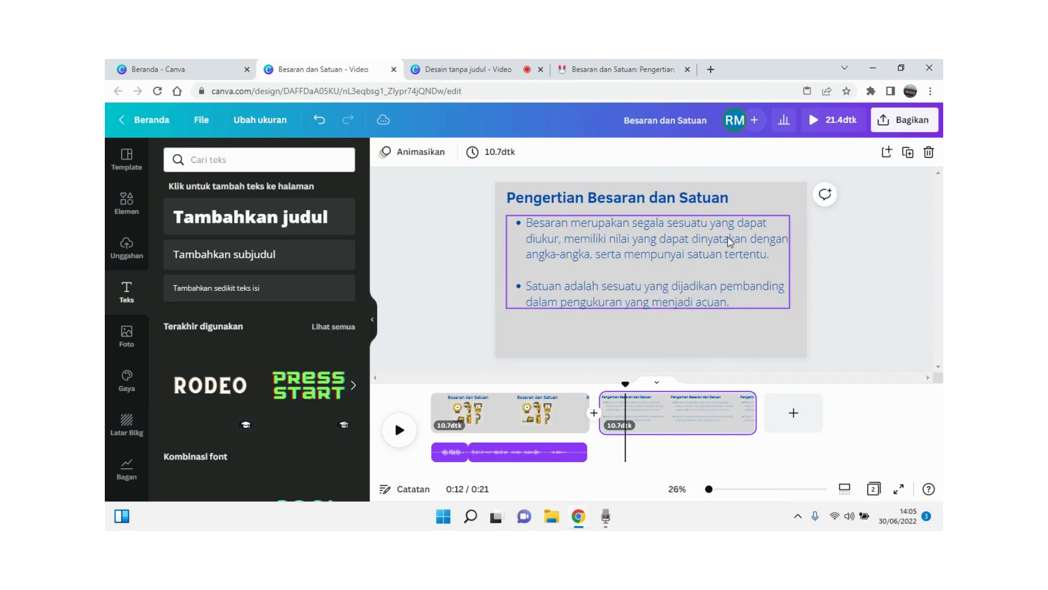
Nudge the bulleted text box slightly right and down, and set the playhead to the start of the second page.
mouse_move(732, 237)
mouse_down()
mouse_move(734, 253)
mouse_move(731, 239)
mouse_up()
click(843, 209)
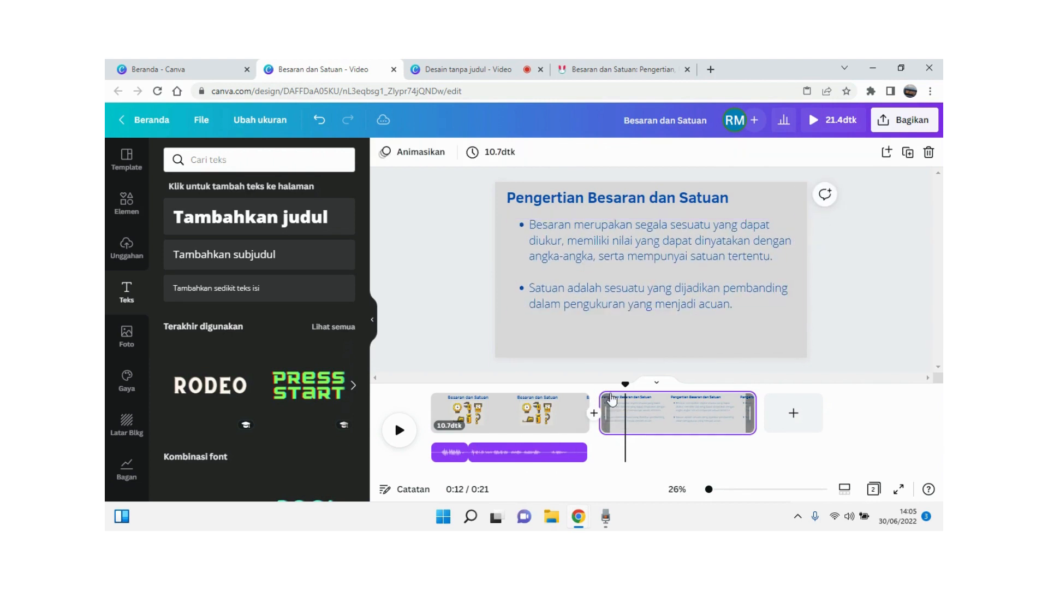
drag(625, 387, 600, 387)
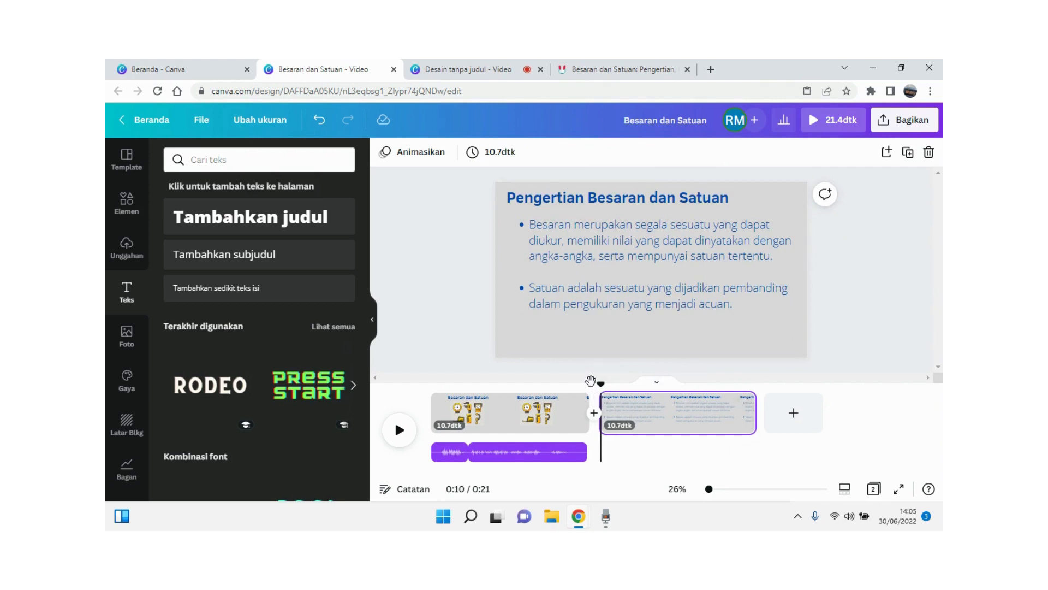
click(597, 304)
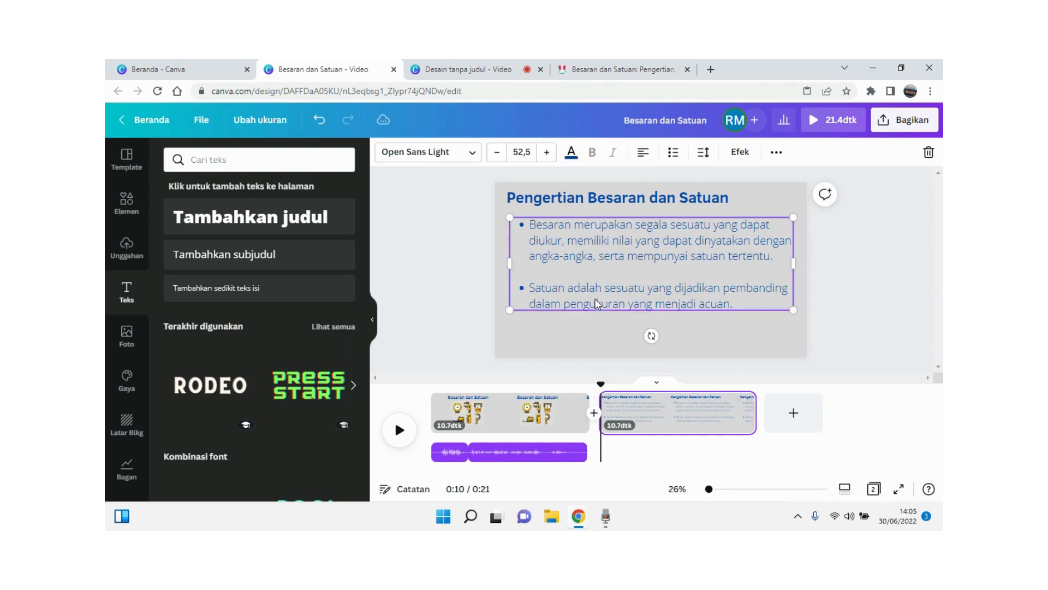
Apply the Mesin tik text animation to the Besaran definition on the second page, animating on entry by character.
click(778, 259)
drag(778, 259, 522, 228)
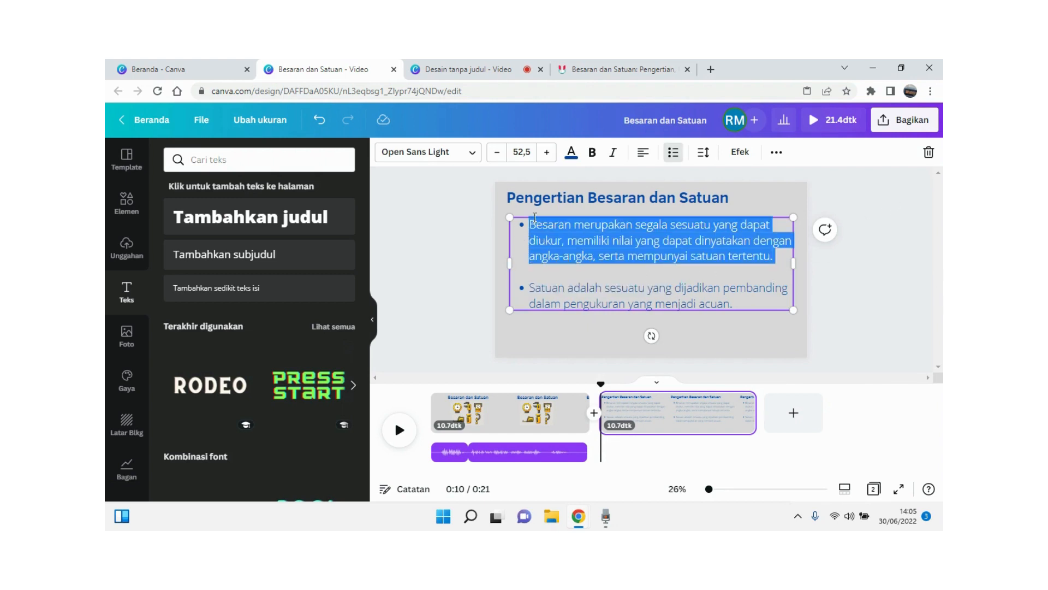
click(773, 153)
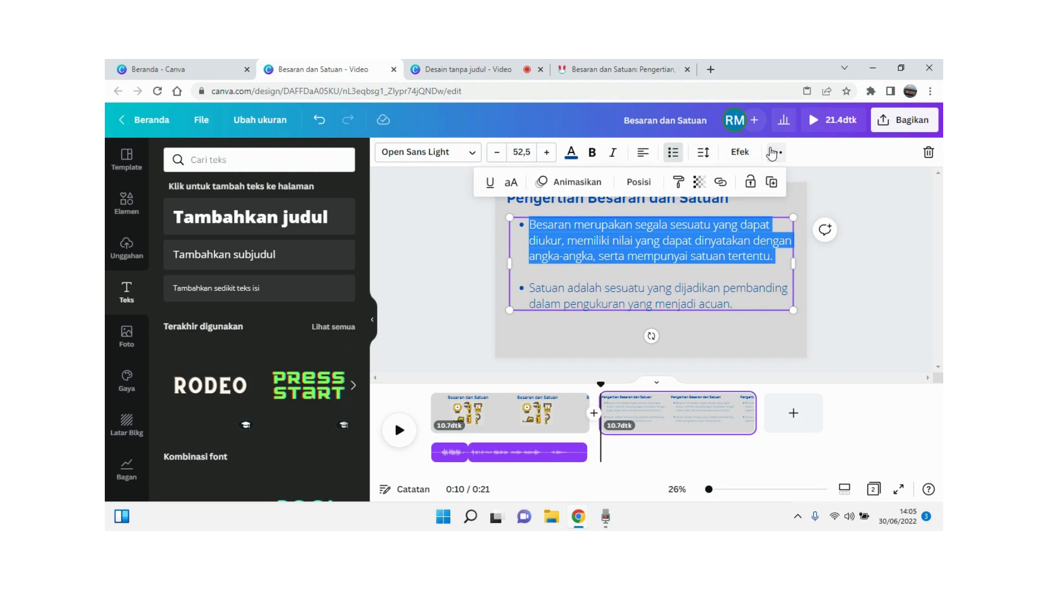
click(543, 181)
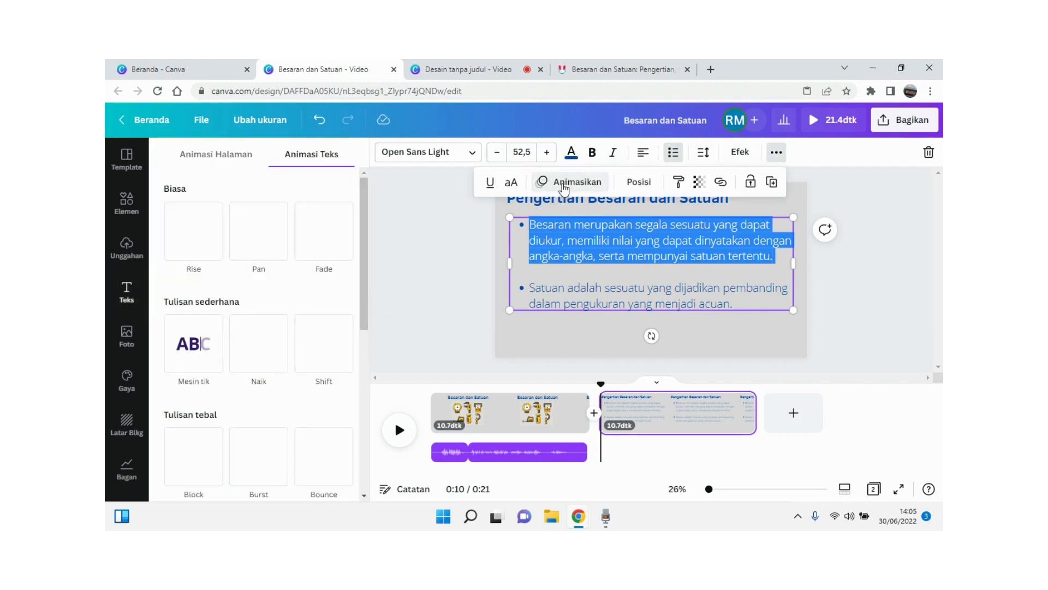
click(195, 358)
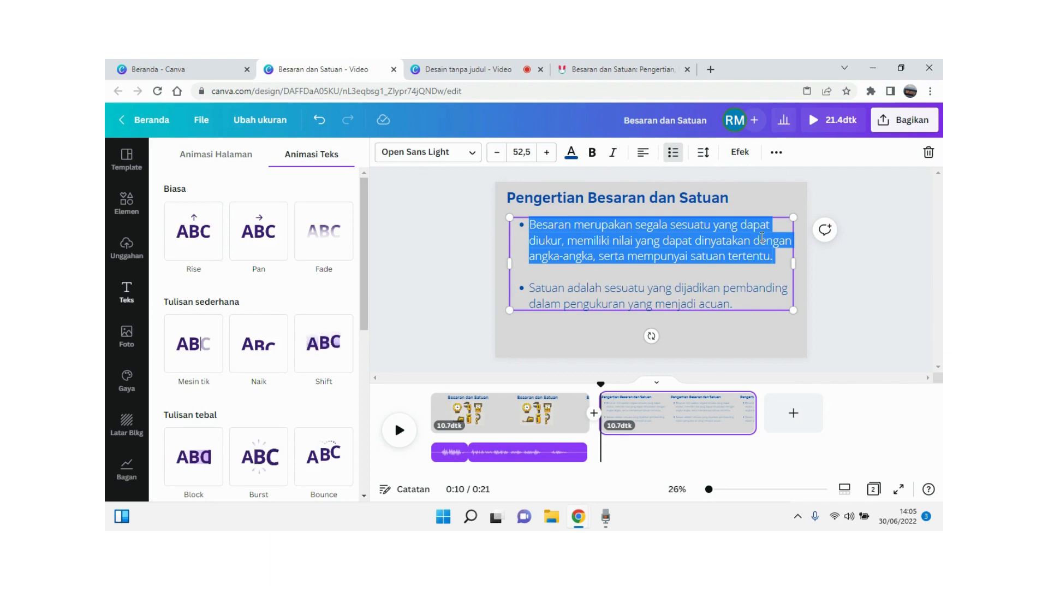
click(782, 159)
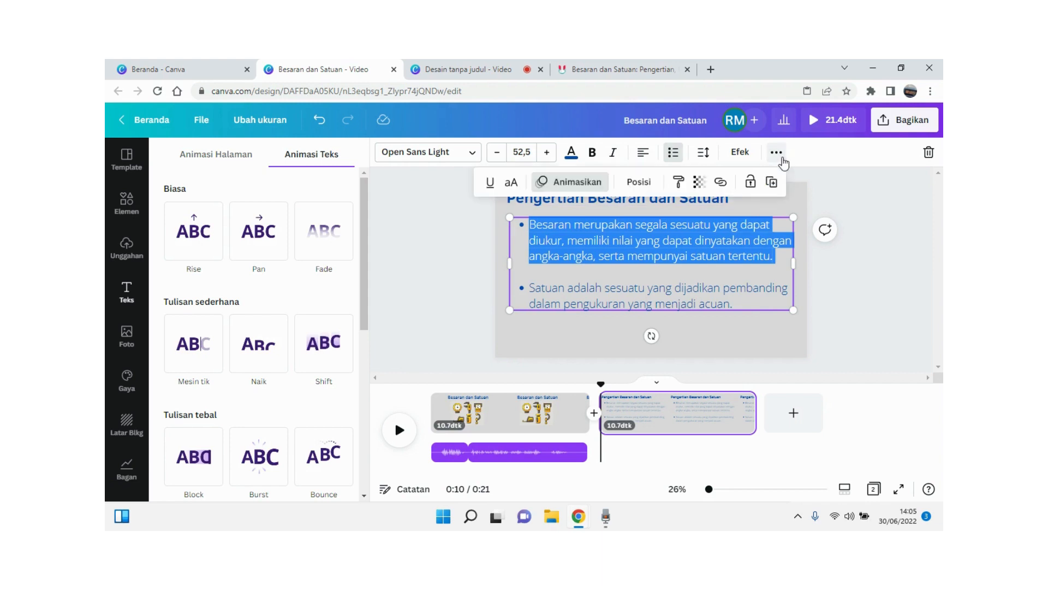
click(586, 184)
click(586, 184)
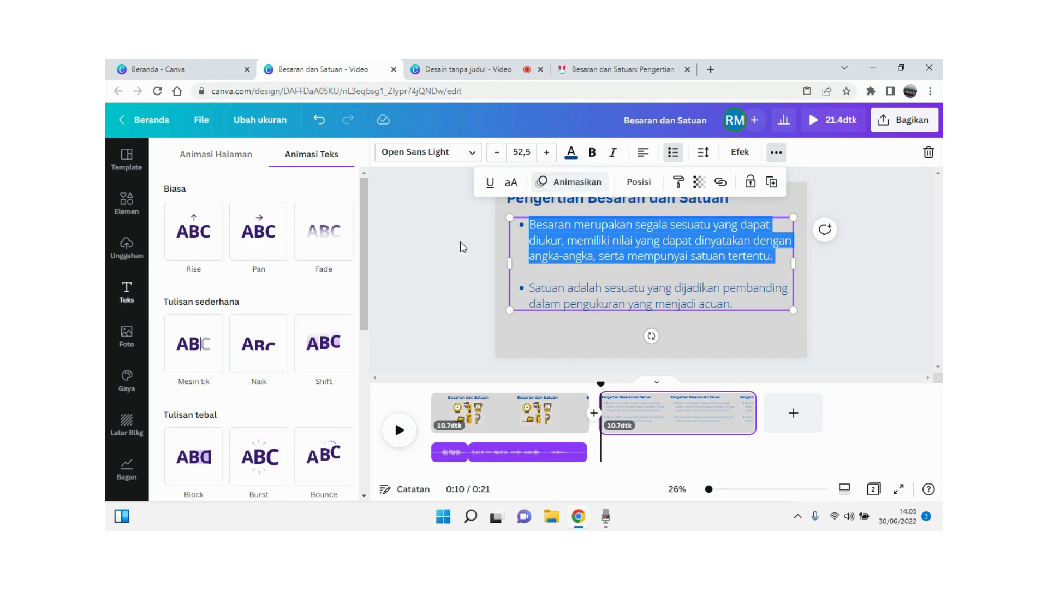
click(201, 355)
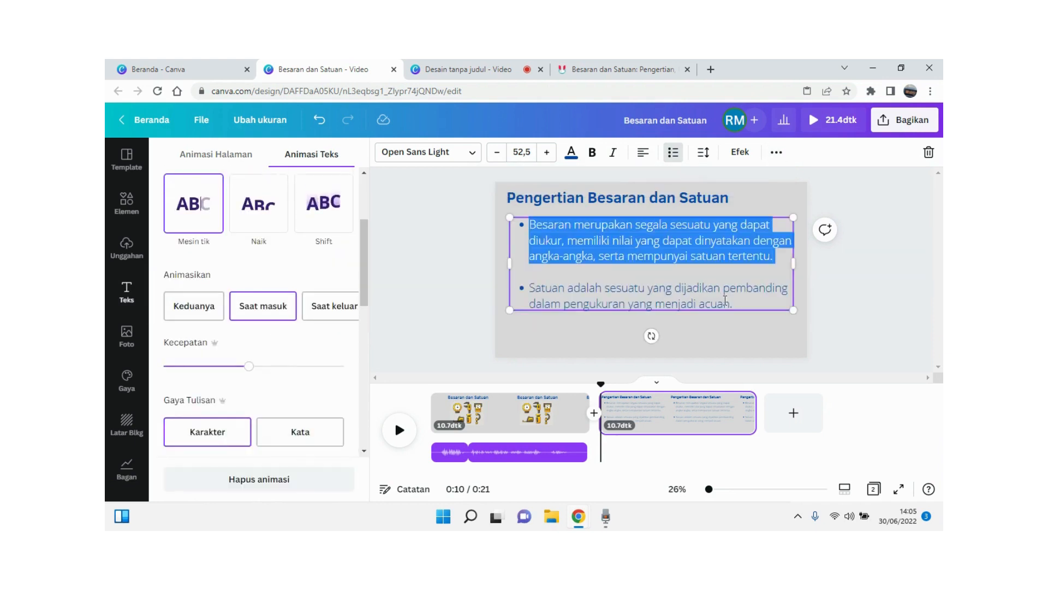
Check the Mesin tik animation settings for the Satuan bullet and preview the effect on the page.
drag(740, 301, 527, 288)
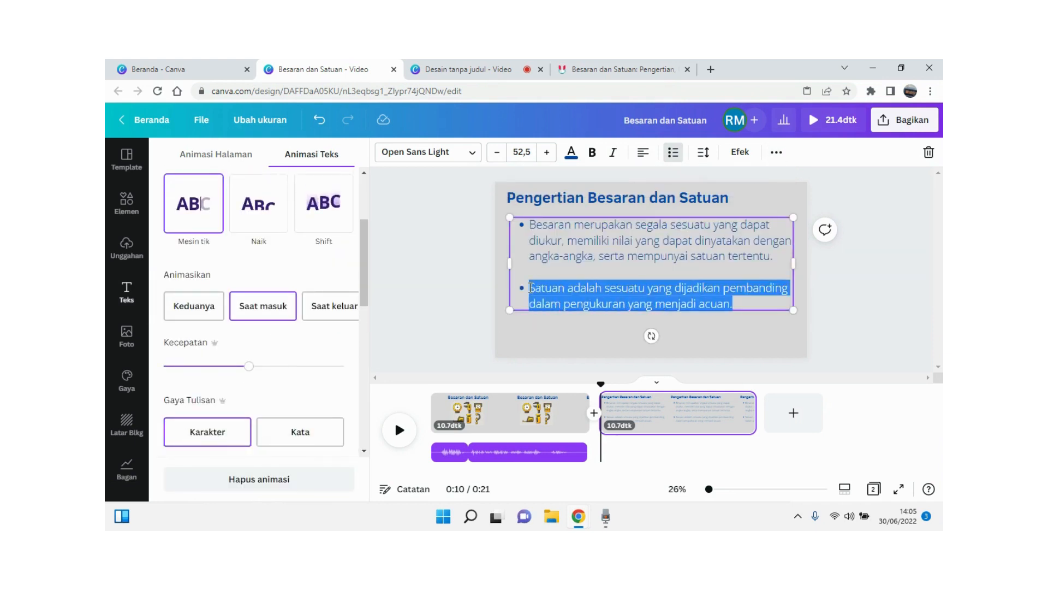
click(775, 147)
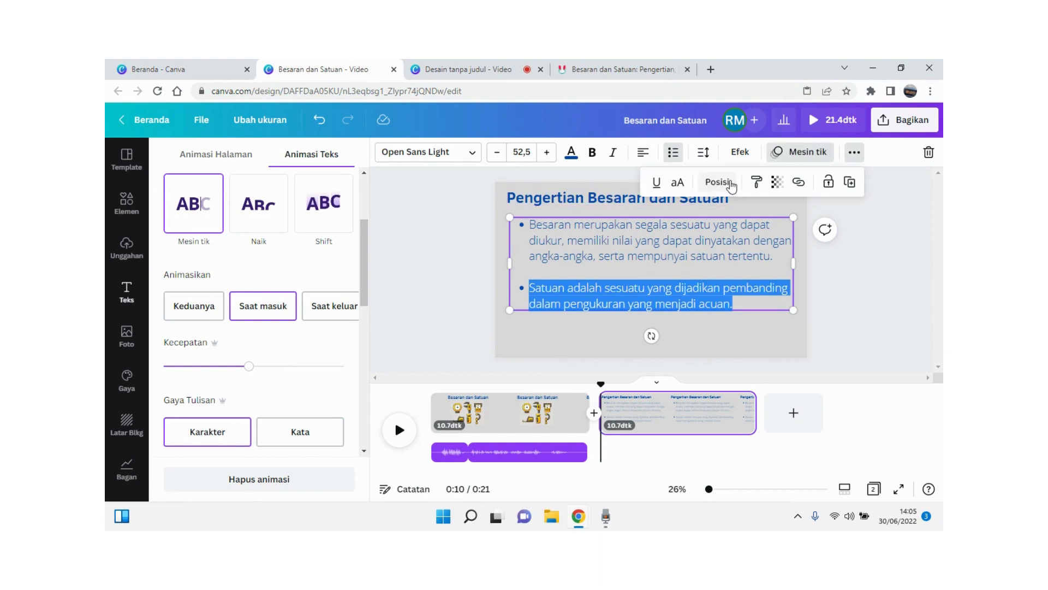
click(810, 153)
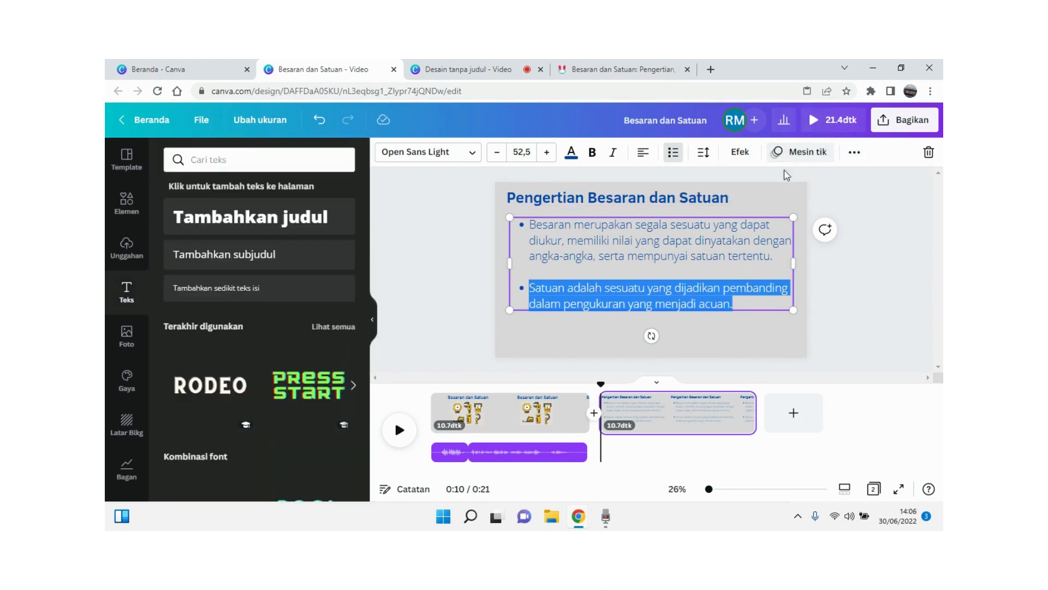
click(745, 311)
double_click(736, 303)
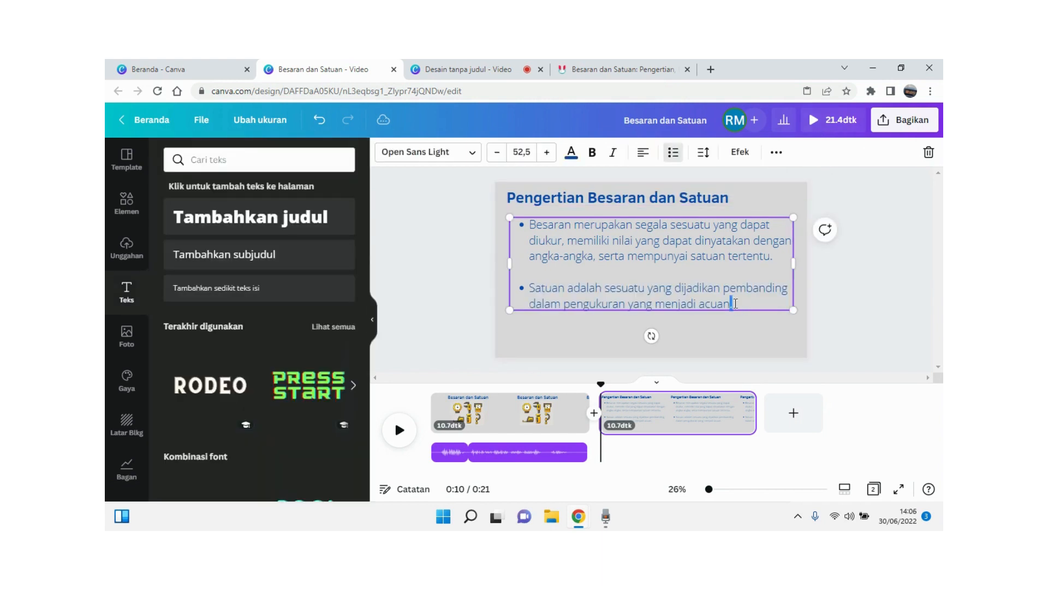
click(736, 304)
drag(530, 289, 749, 299)
click(775, 151)
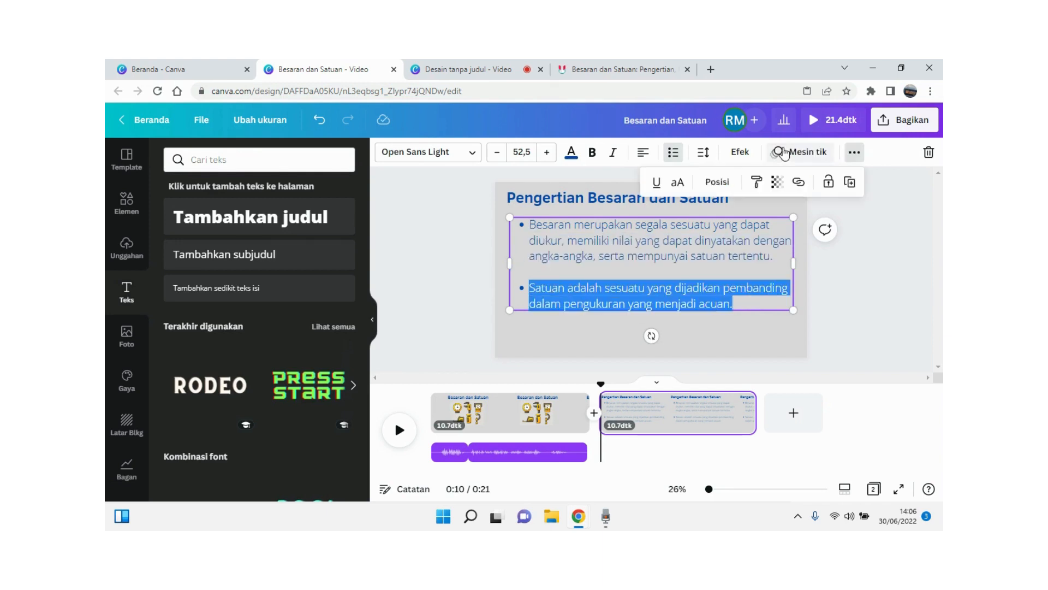
click(796, 169)
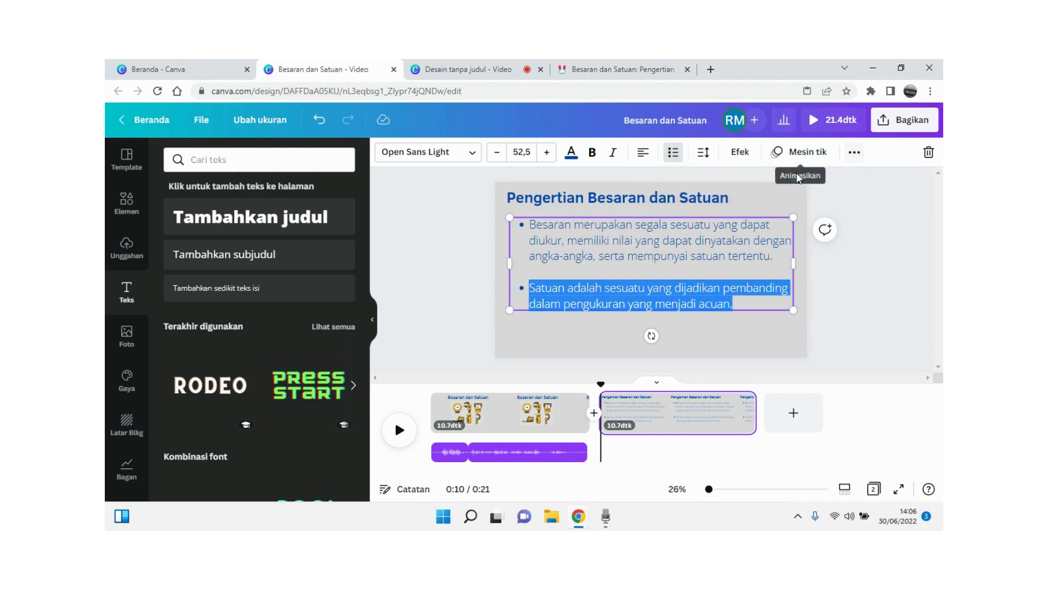
click(788, 156)
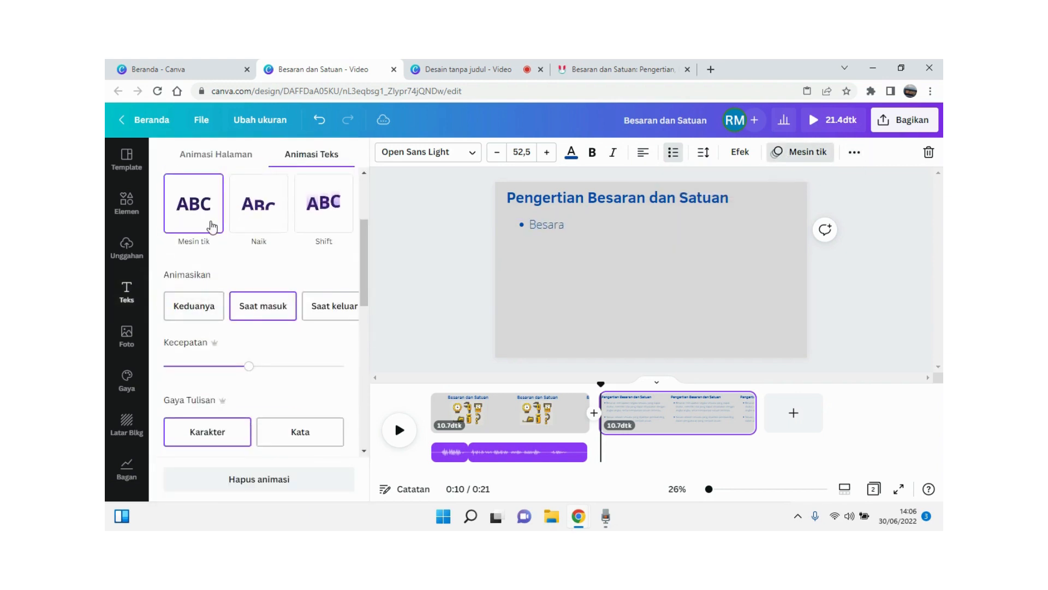
click(644, 300)
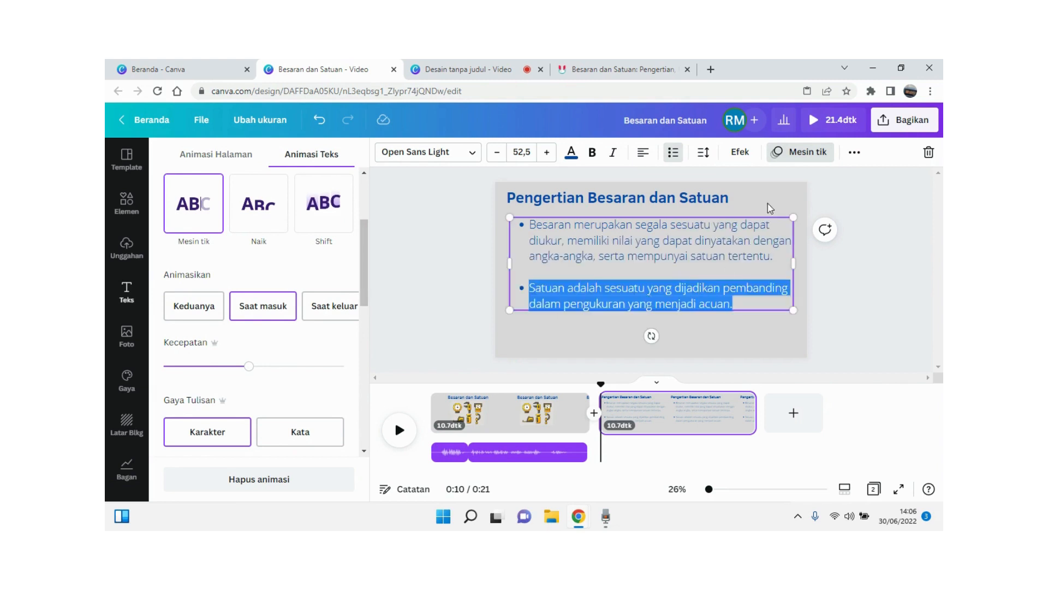
Close the animation settings and play the second page from its start to review the text animation.
click(790, 156)
click(726, 354)
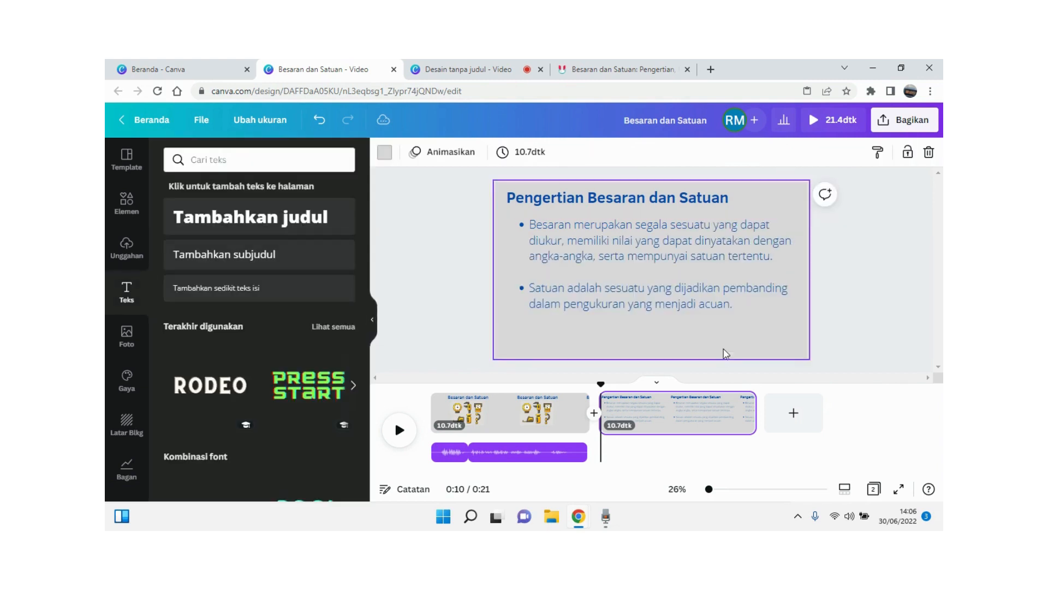
click(404, 430)
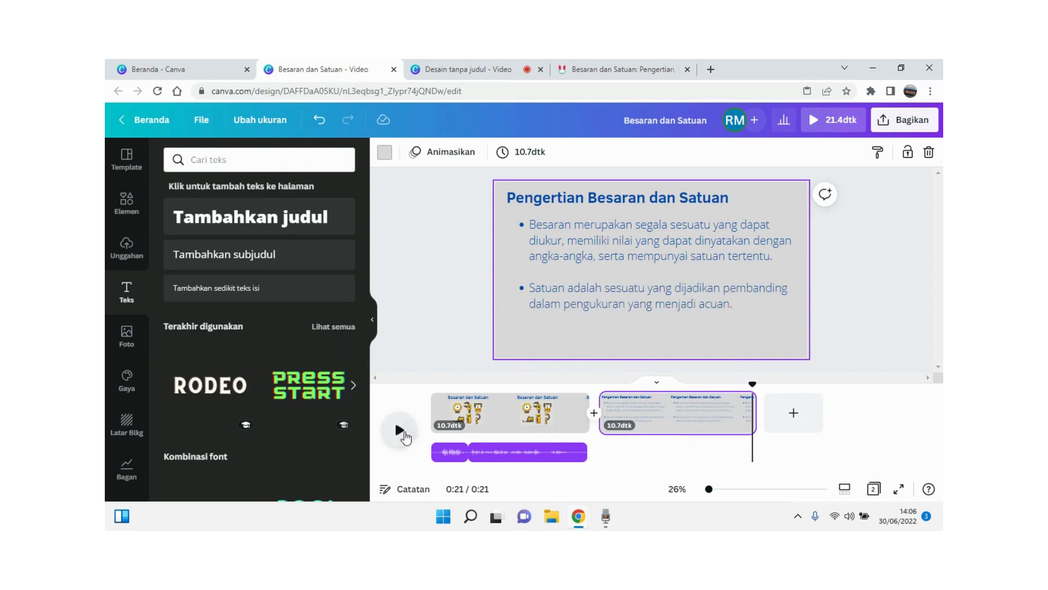
click(734, 306)
click(736, 305)
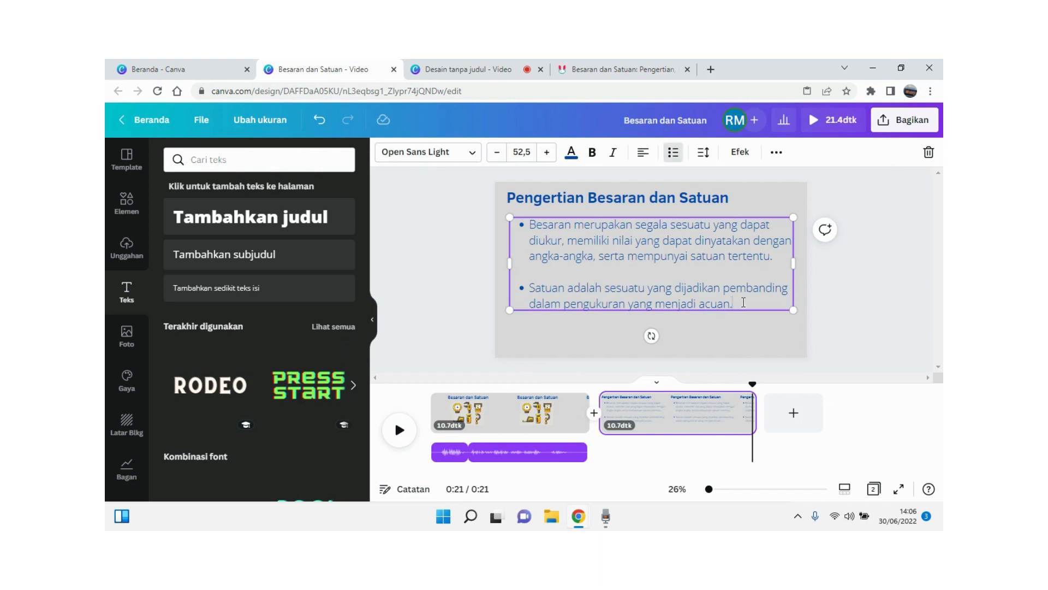
drag(743, 302, 529, 221)
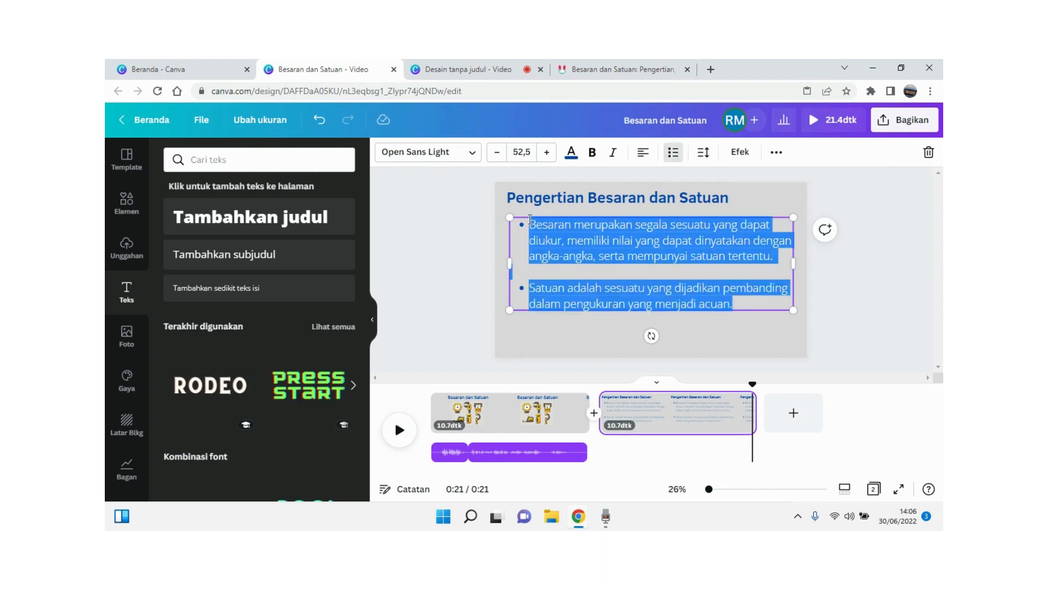
click(776, 153)
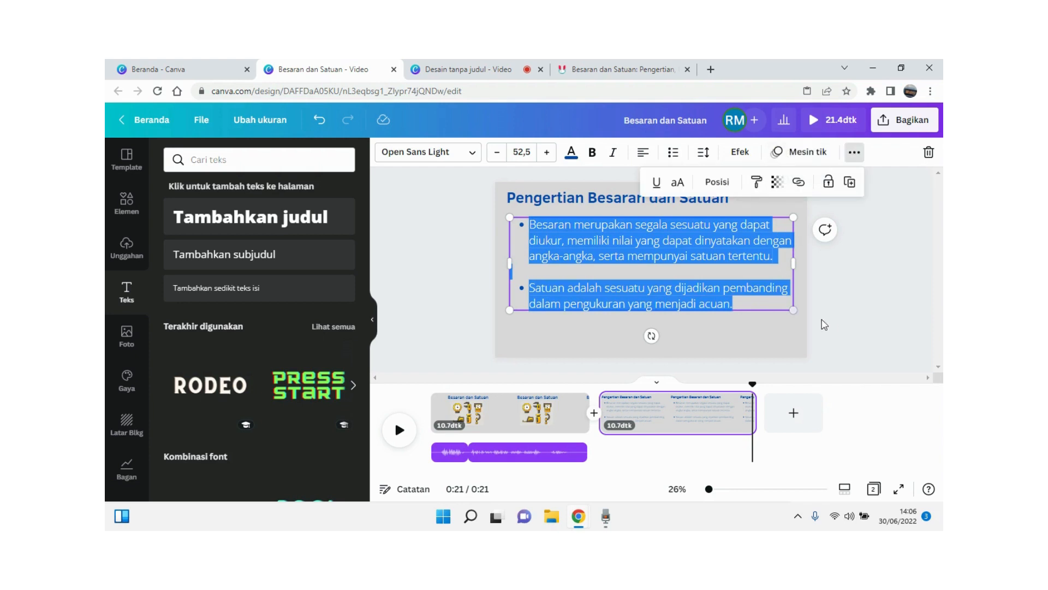
click(846, 328)
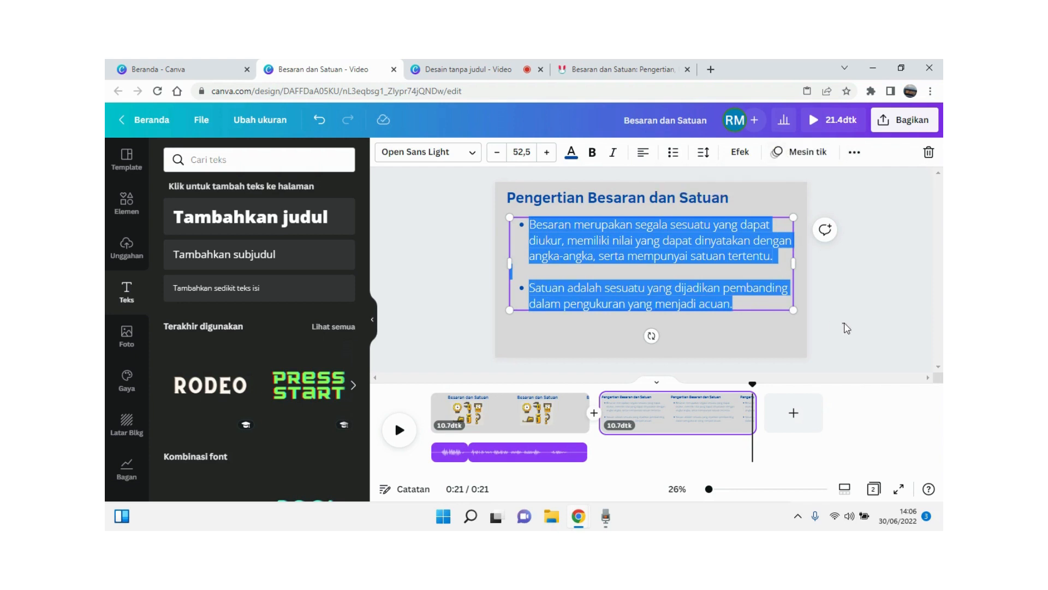
click(781, 335)
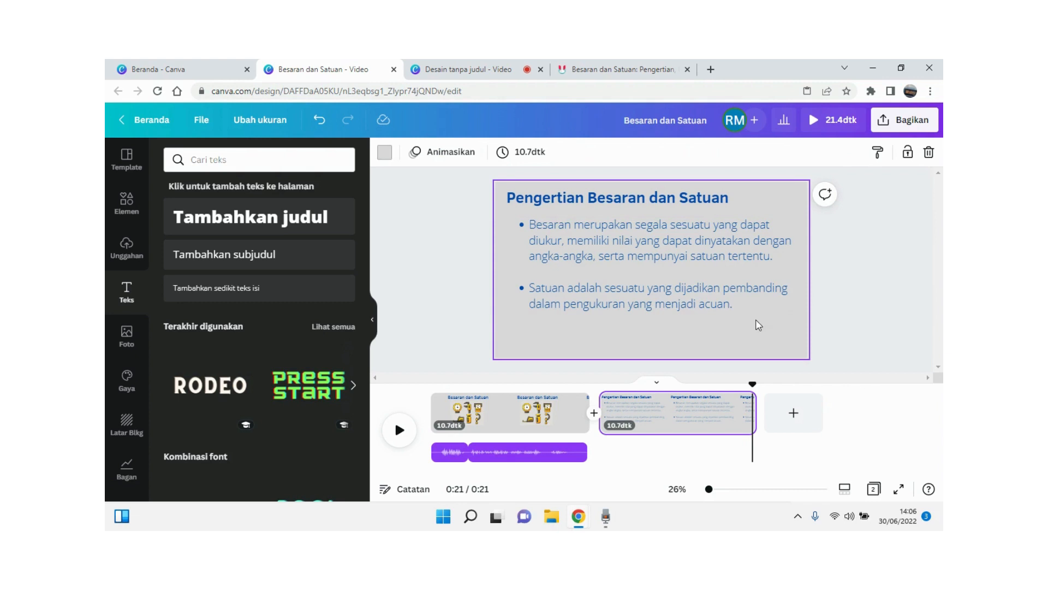
click(788, 207)
click(791, 226)
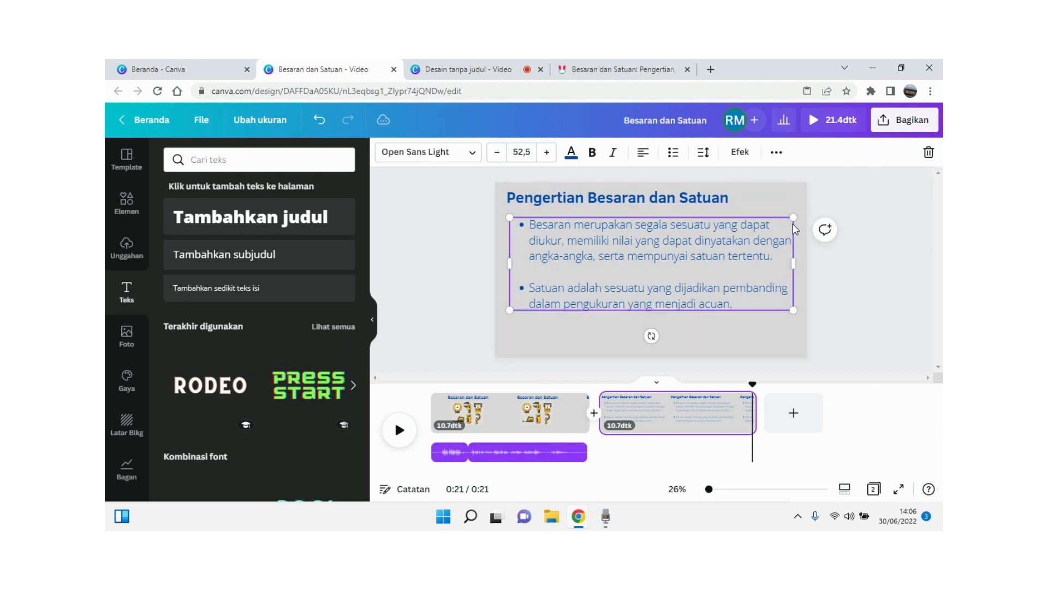
Try turquoise and light blue as the second page's background colour and settle on the standard yellow.
click(806, 199)
click(386, 153)
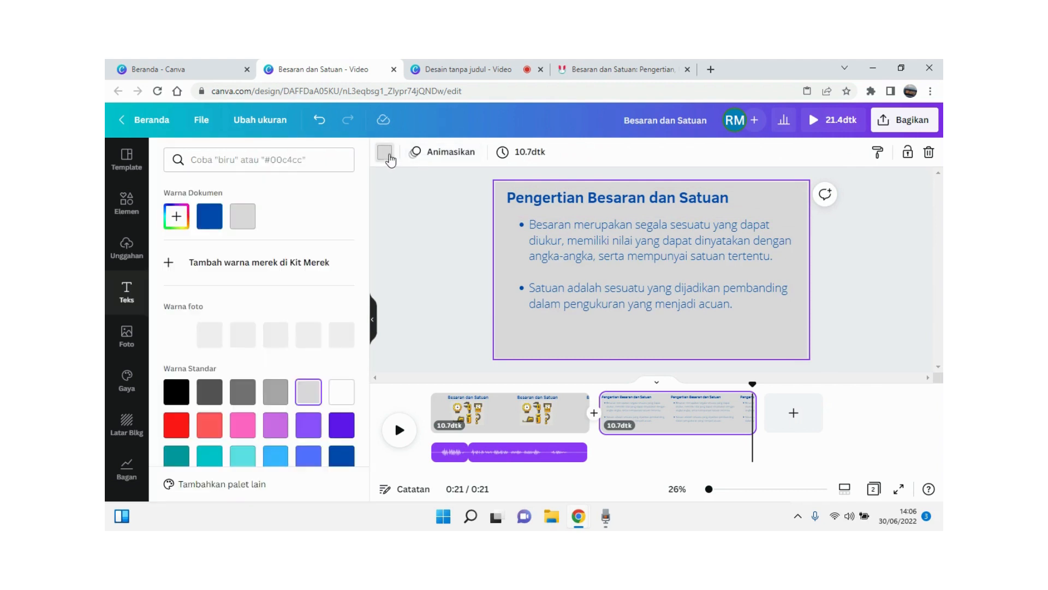
click(244, 453)
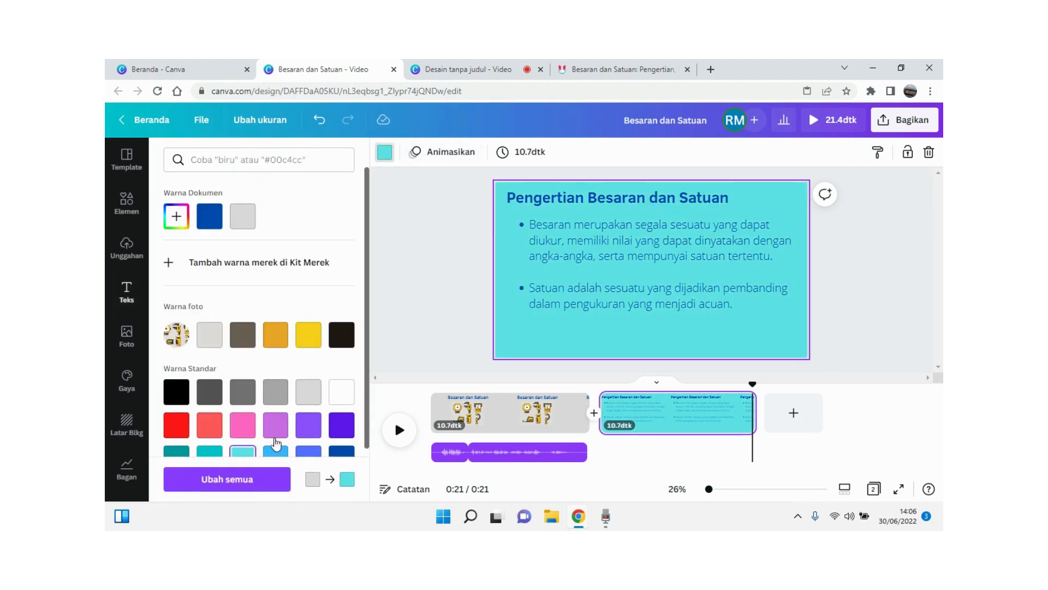
scroll(276, 443, down, 1)
click(275, 395)
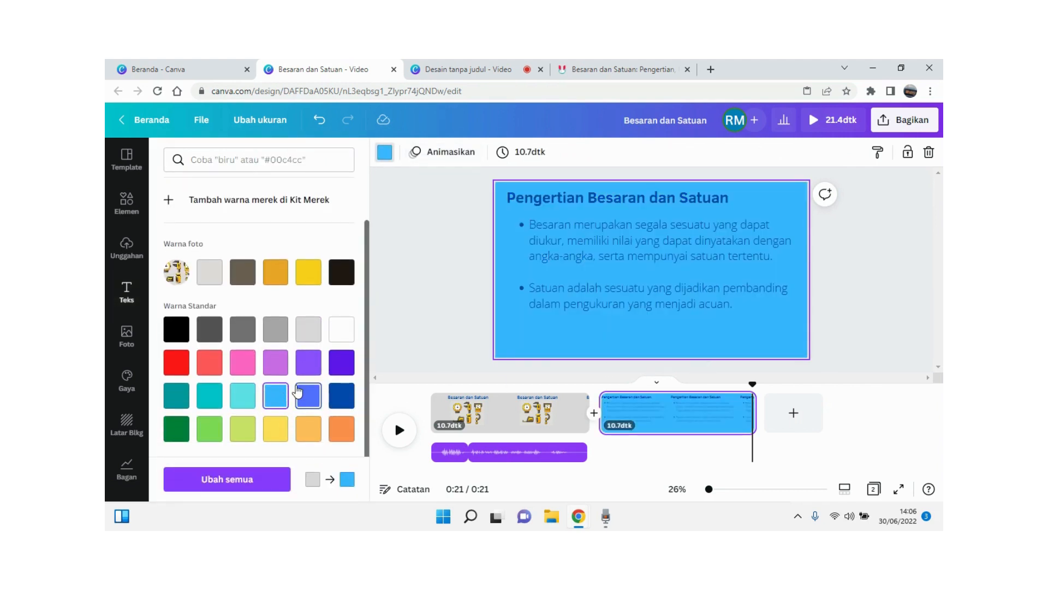
click(275, 429)
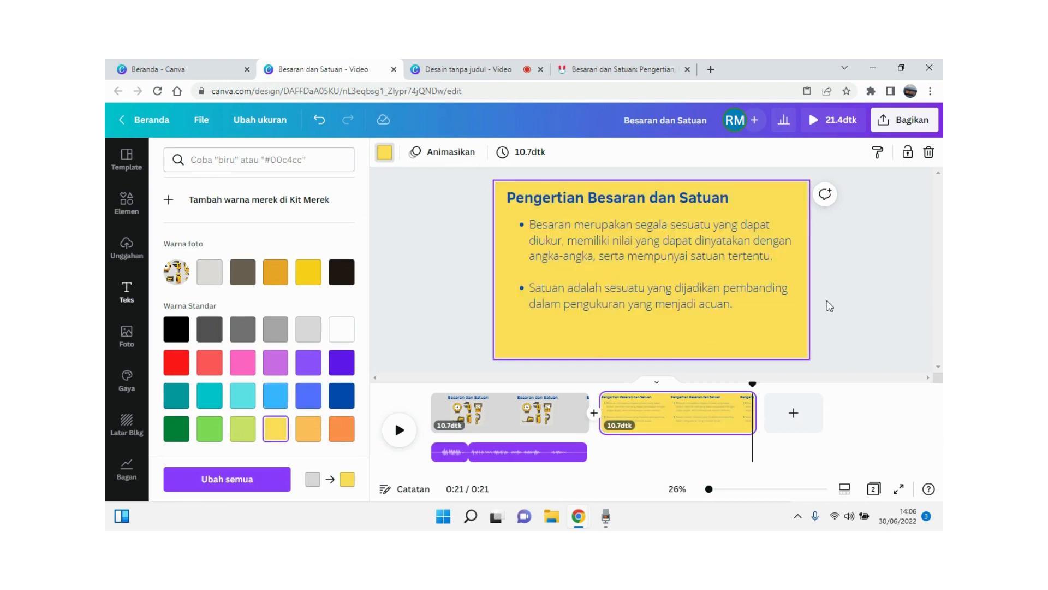
click(827, 300)
Switch to Voice Recorder, record the narration for the second page, and return to the Canva design.
click(605, 516)
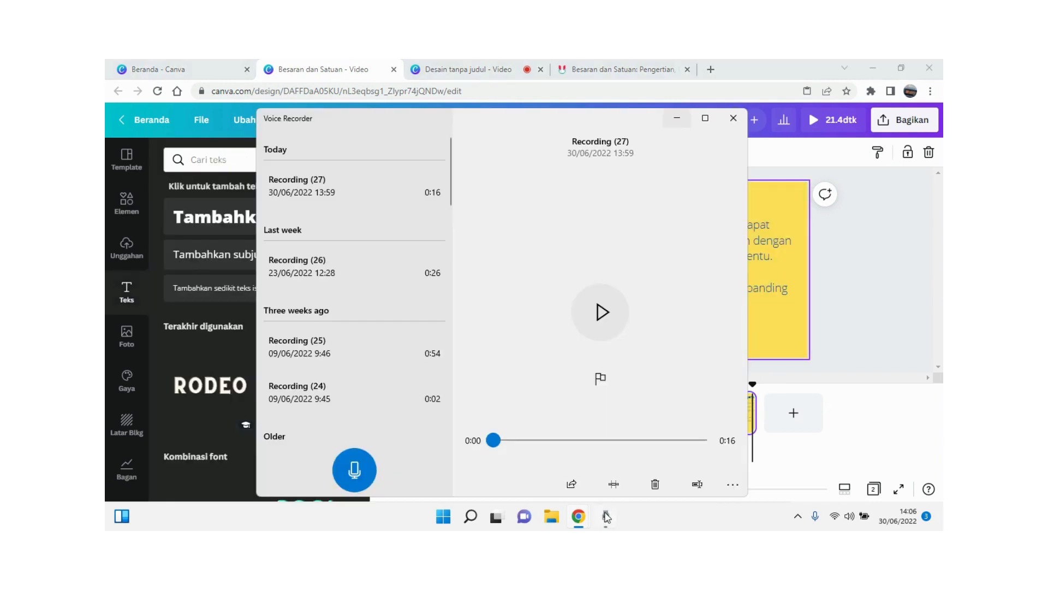
click(365, 465)
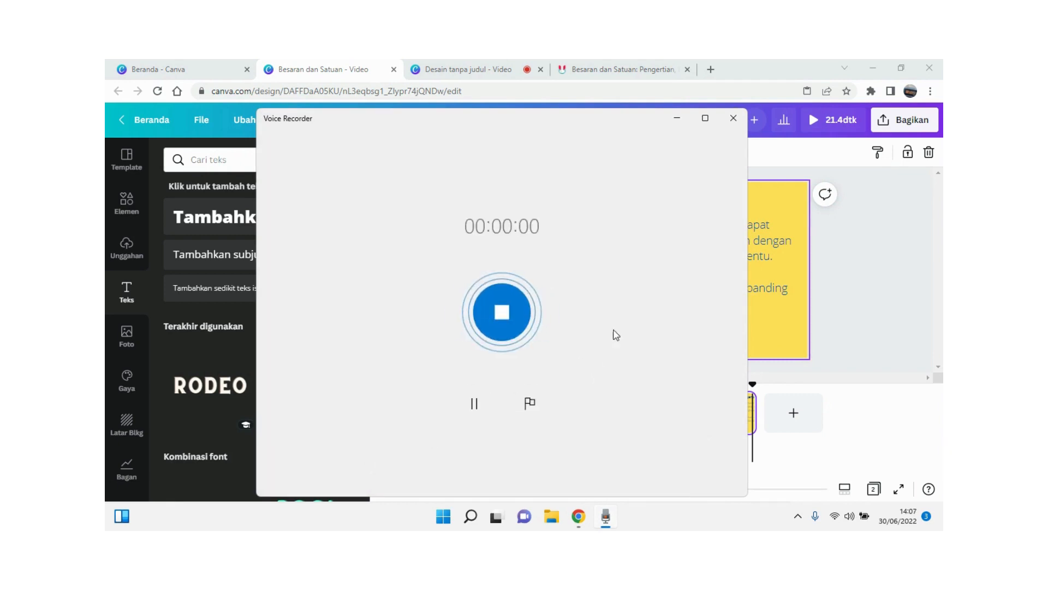
click(677, 119)
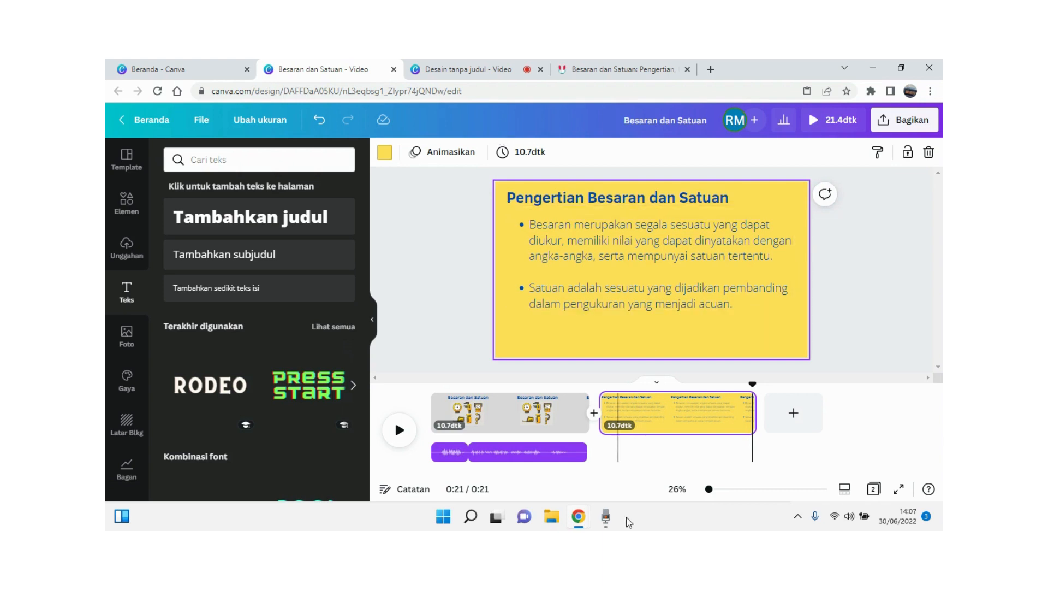
click(606, 516)
click(493, 312)
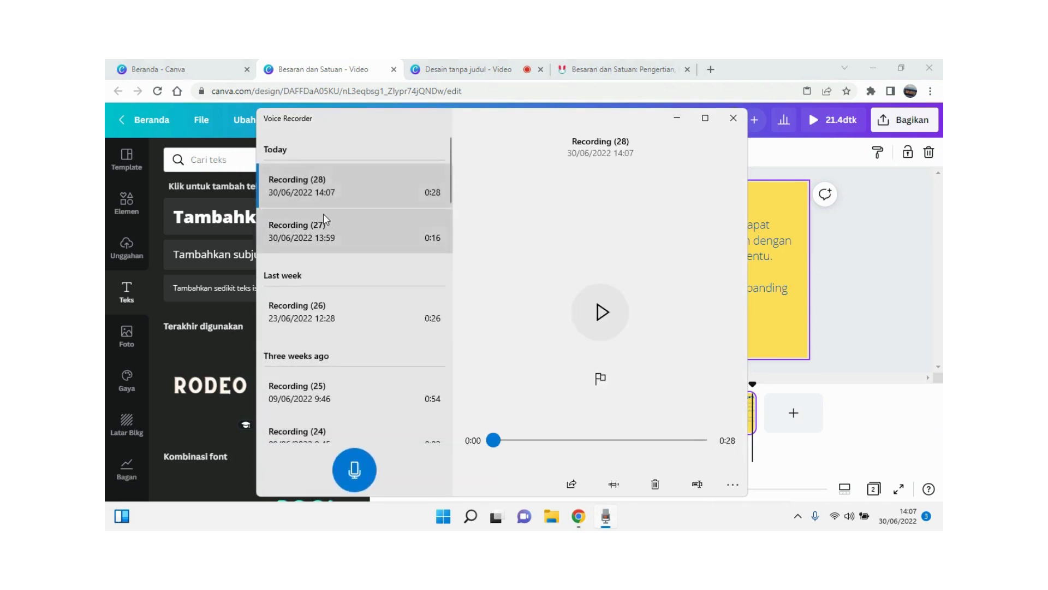
click(677, 118)
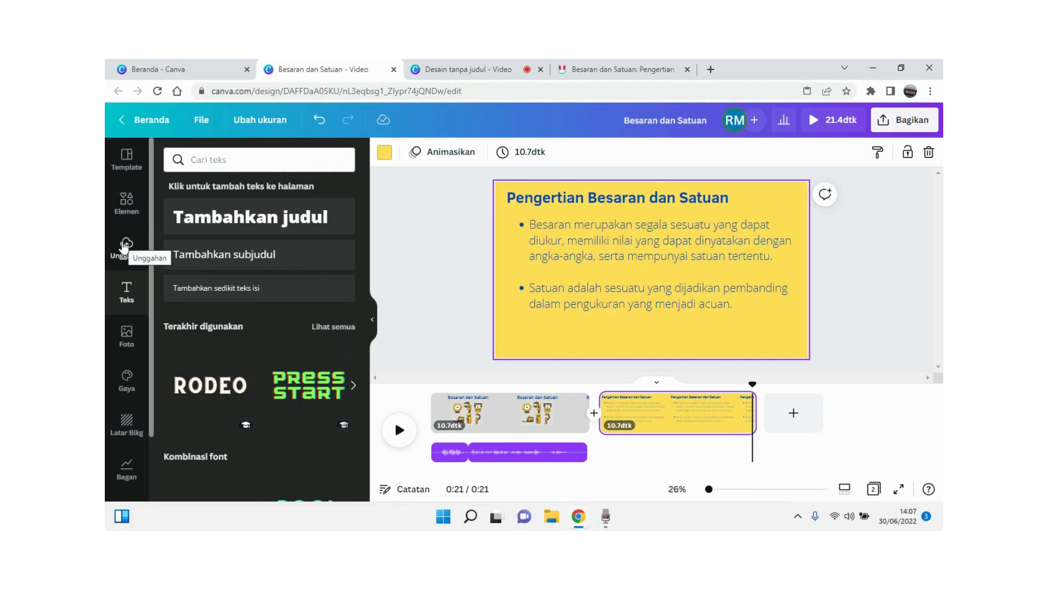
Upload Recording (28).m4a from the Sound recordings folder in Documents to the design's audio uploads.
click(125, 247)
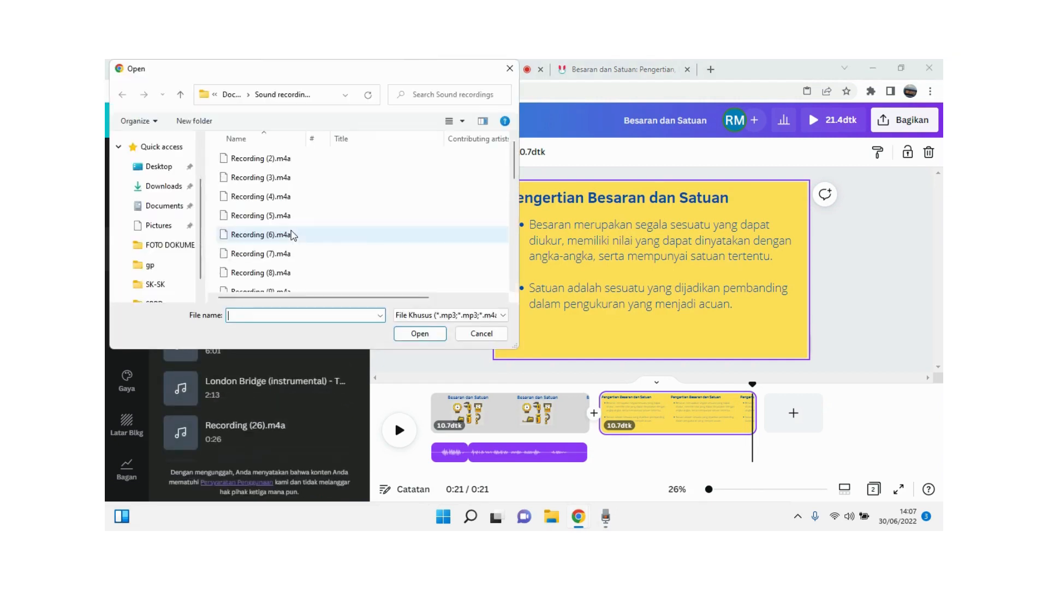
click(164, 185)
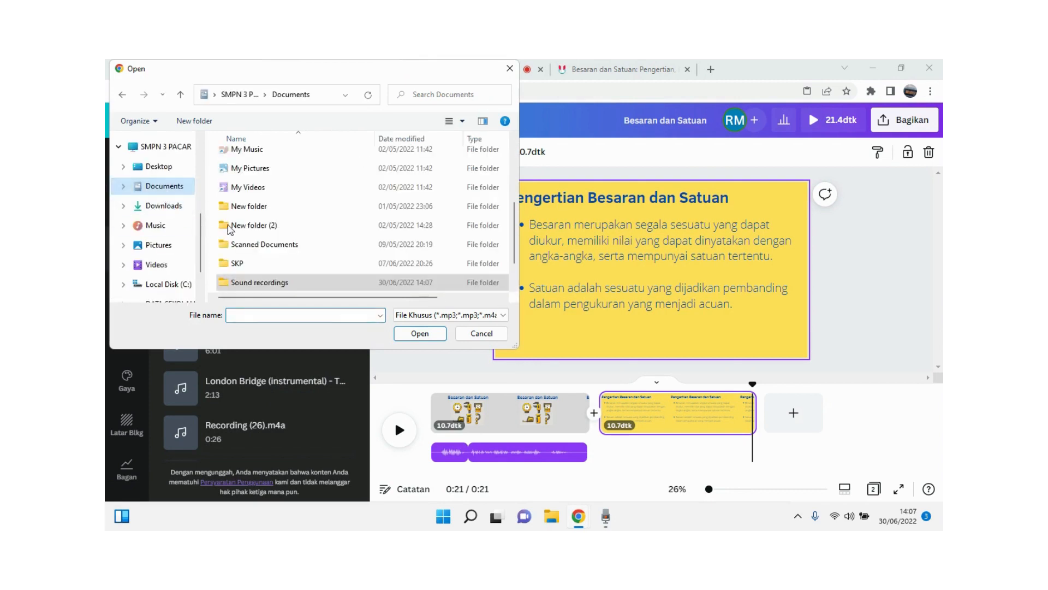
double_click(266, 283)
scroll(273, 245, down, 5)
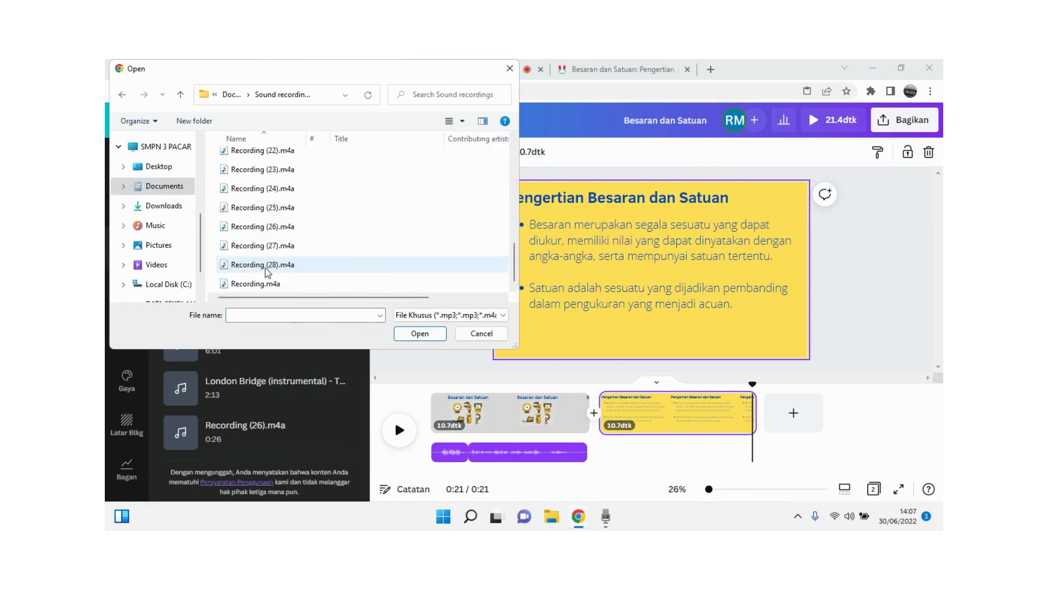
click(277, 266)
click(408, 336)
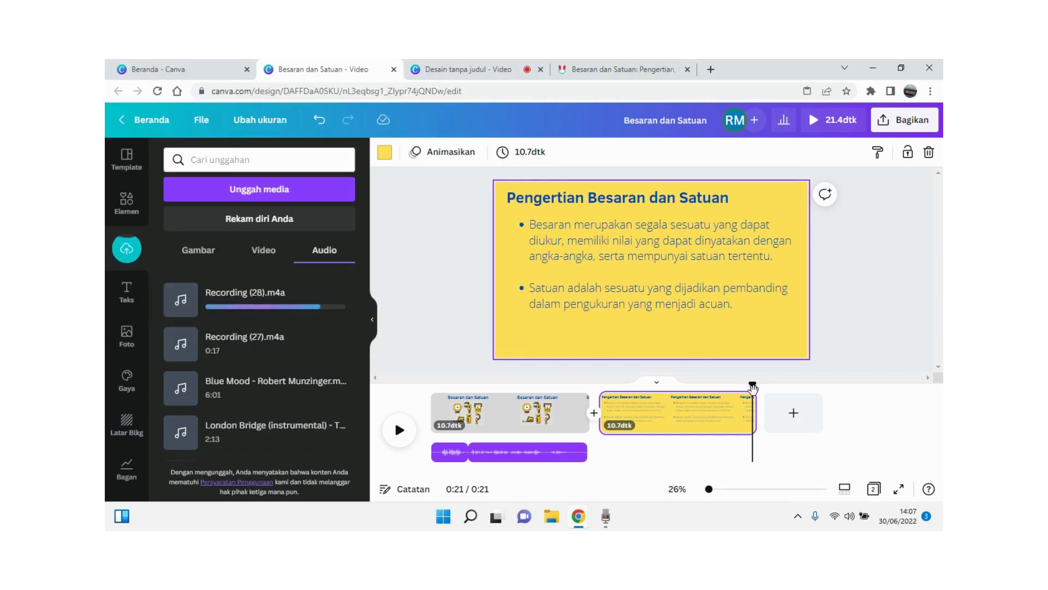
mouse_move(749, 394)
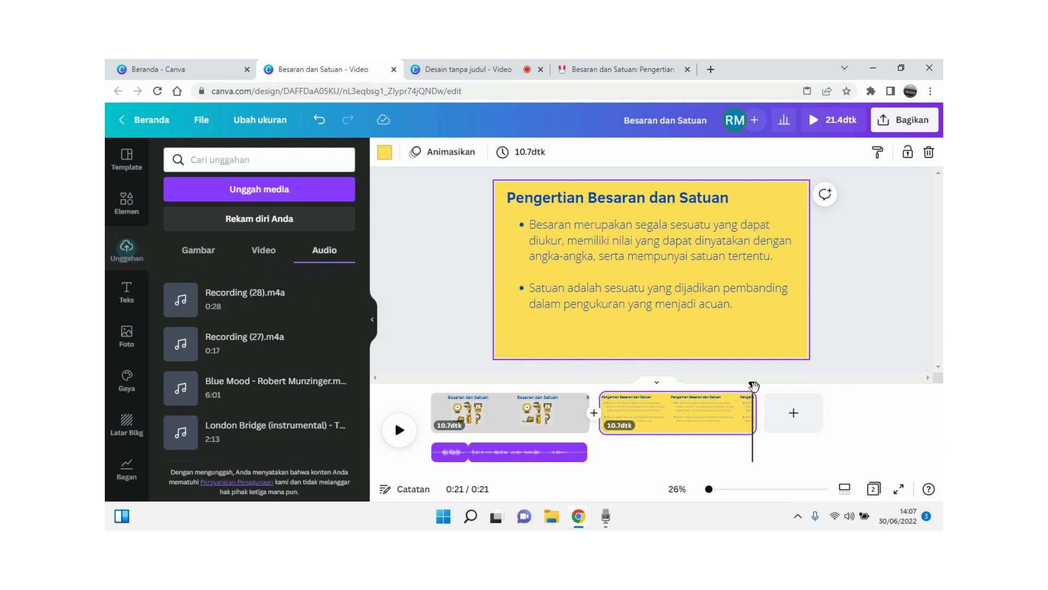
drag(753, 386, 601, 422)
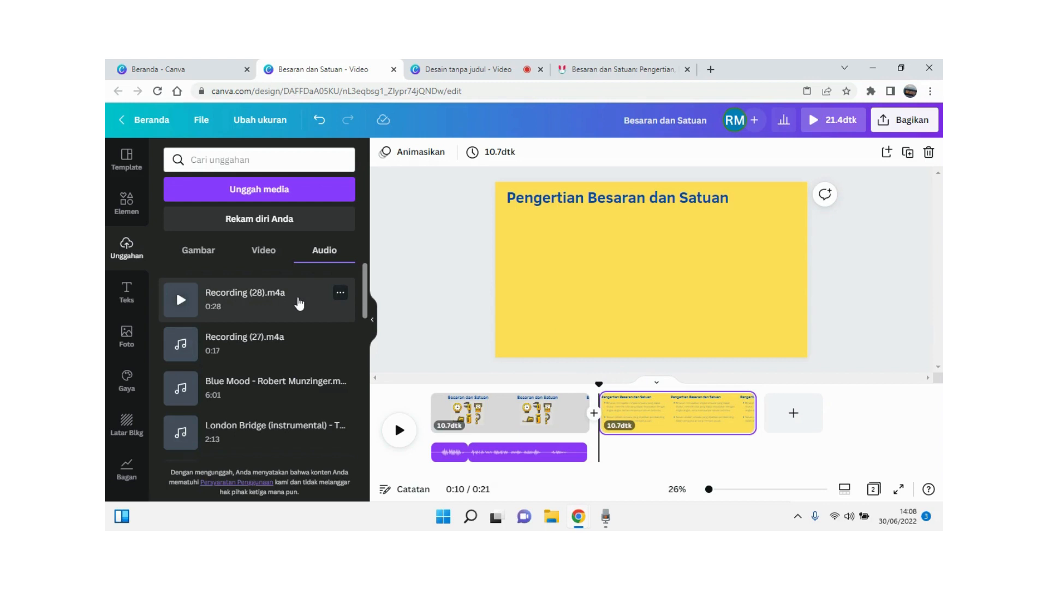
click(284, 300)
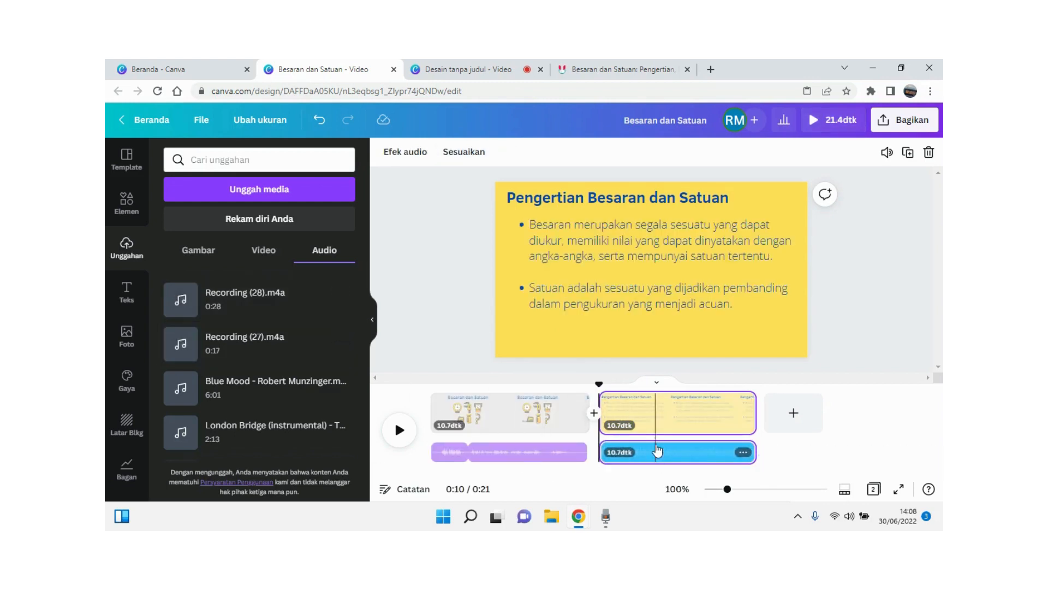
key(Delete)
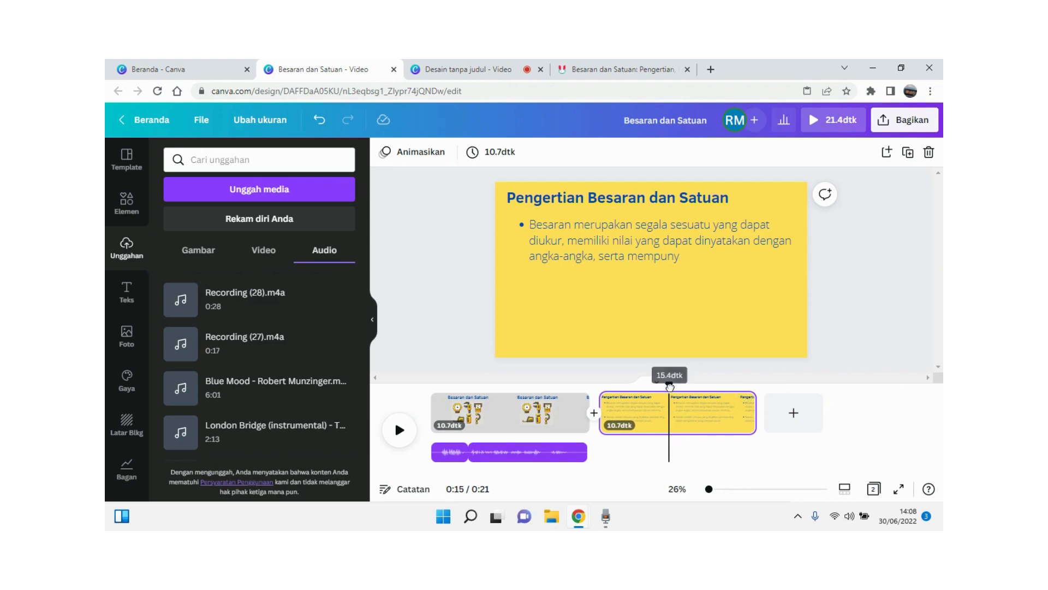
Add the Recording (28).m4a audio at the start of page 2 and lengthen the page to 28.9 seconds to fit it.
drag(670, 385, 600, 397)
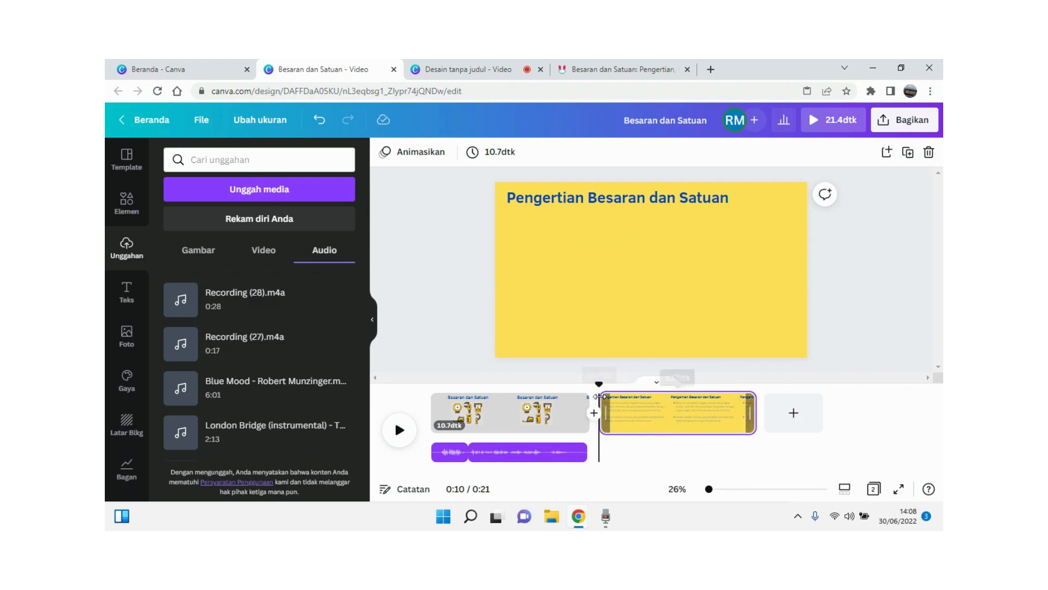
click(249, 304)
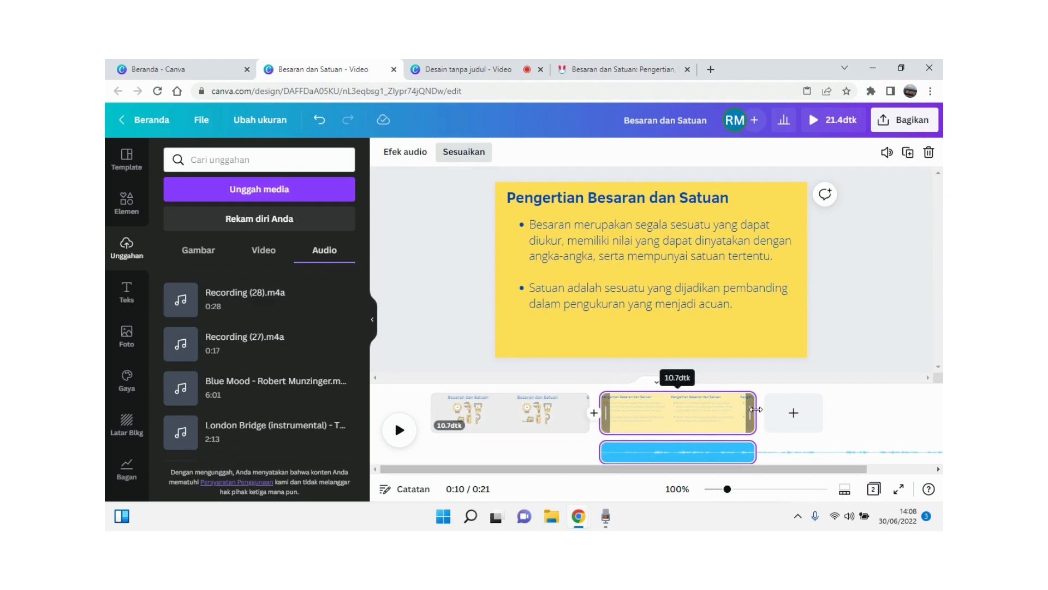
drag(756, 413, 840, 400)
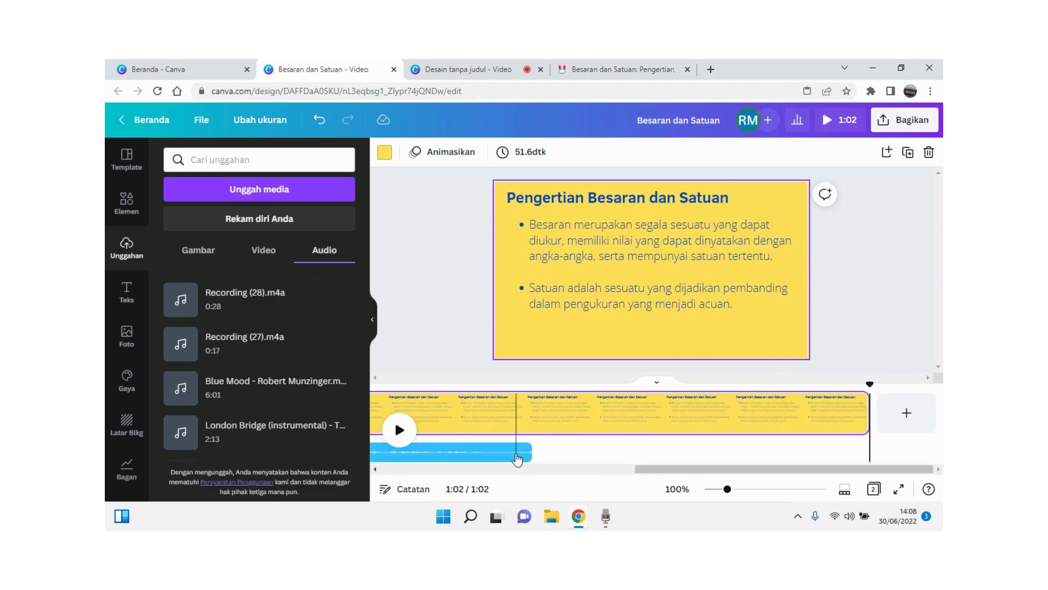
click(514, 457)
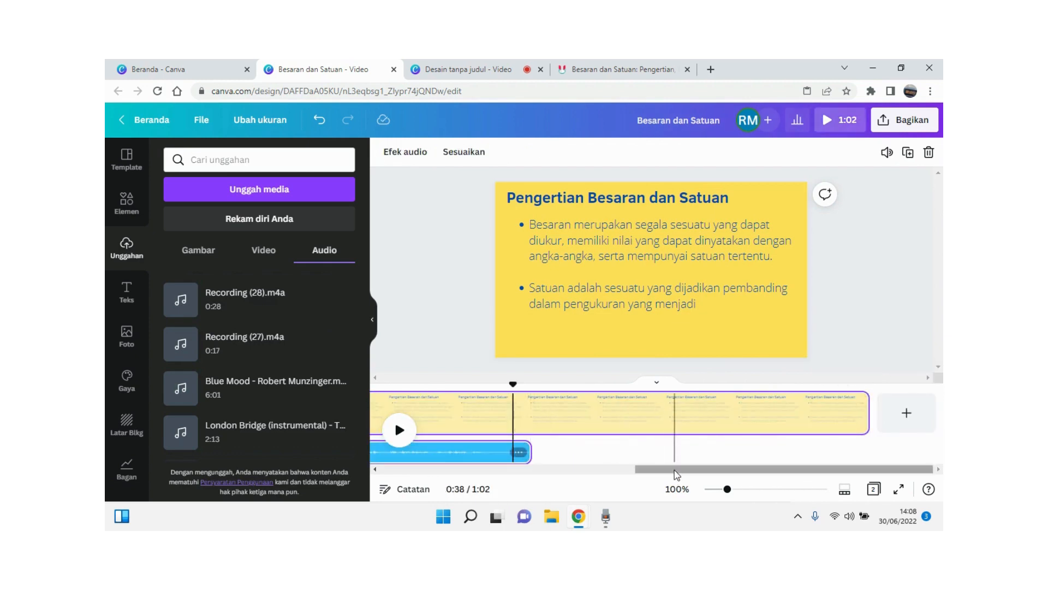
mouse_move(673, 469)
mouse_down()
mouse_move(586, 471)
mouse_move(673, 470)
mouse_up()
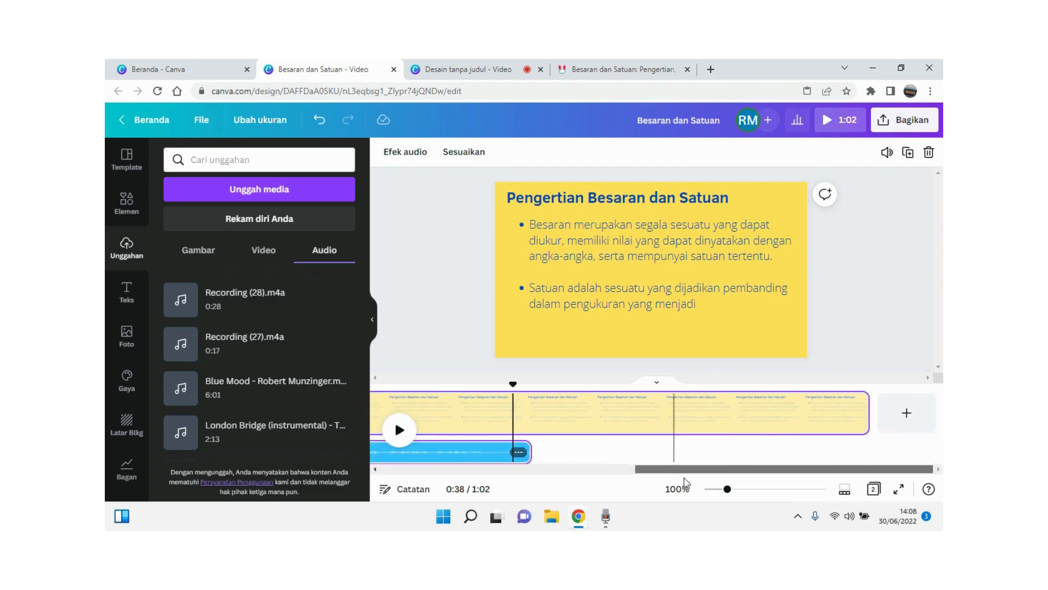
click(774, 431)
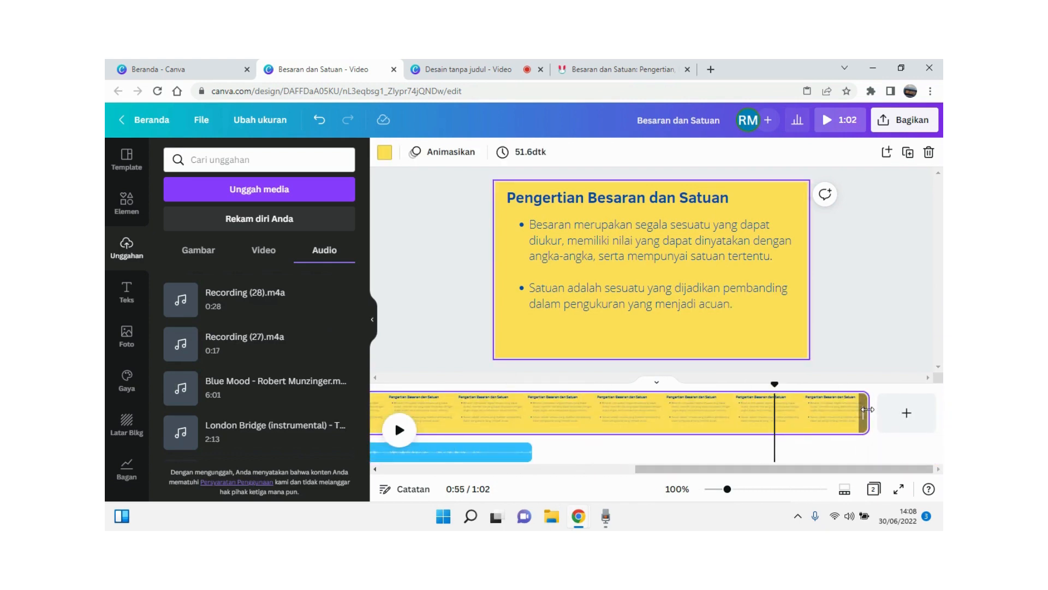
drag(867, 412, 535, 426)
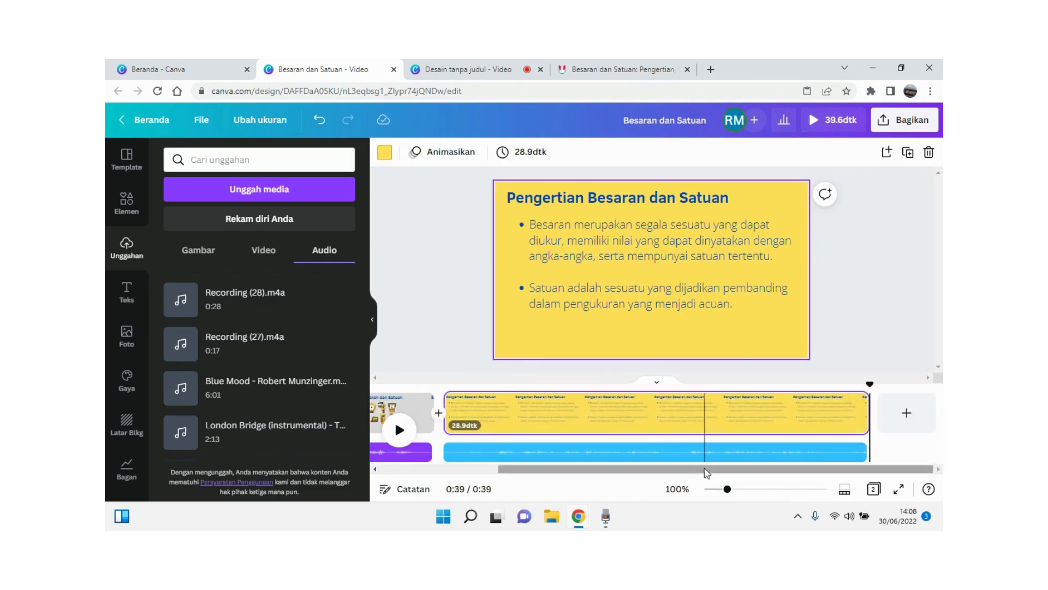
Split off and delete the opening of the page 2 recording, leaving 26.9 seconds, and move the rest back to the page's start.
drag(706, 473, 607, 473)
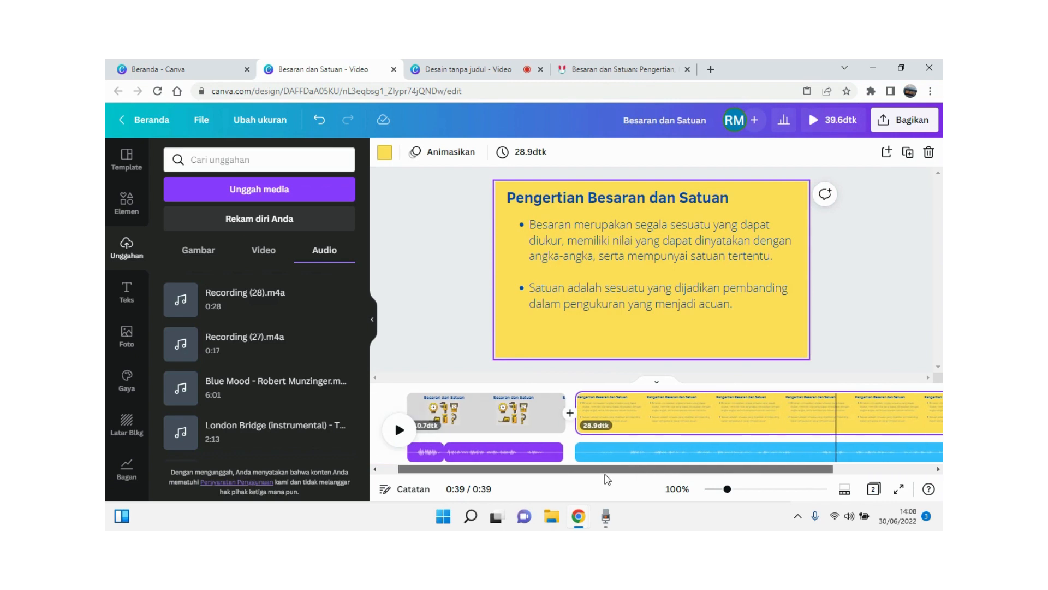
click(399, 429)
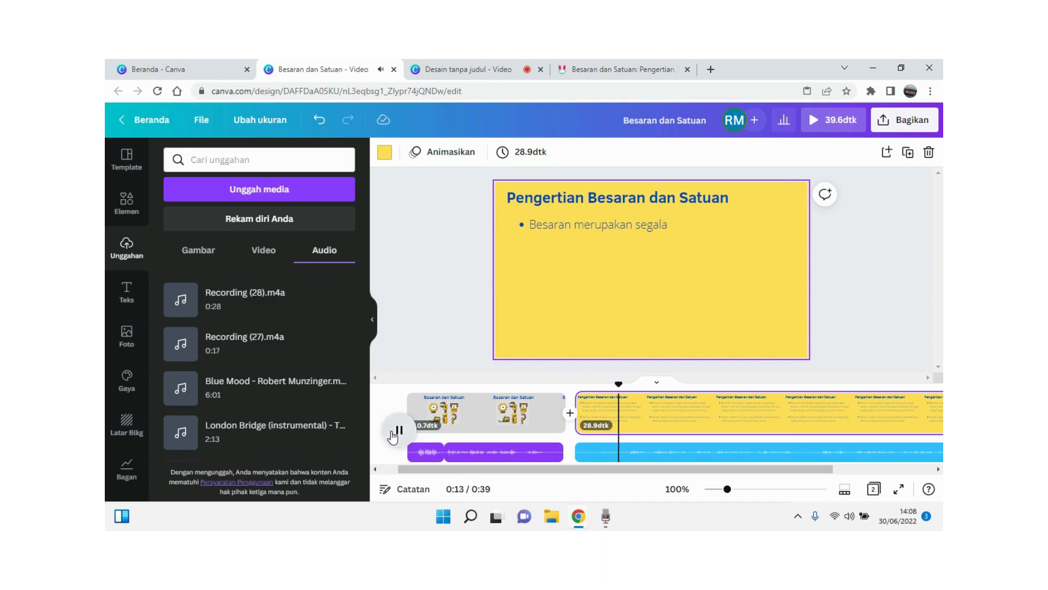
click(634, 443)
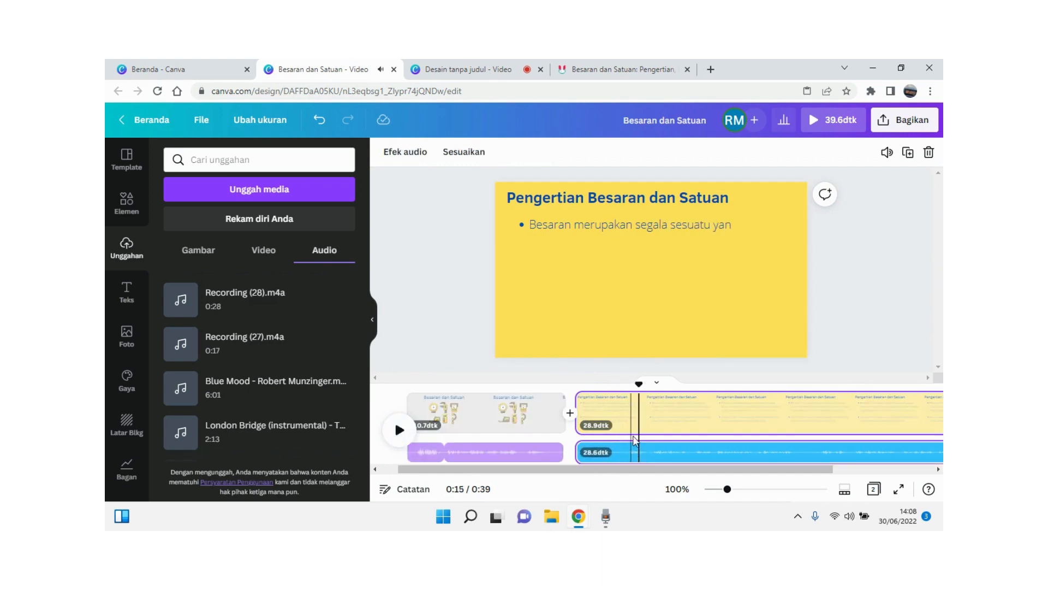
drag(637, 387, 627, 387)
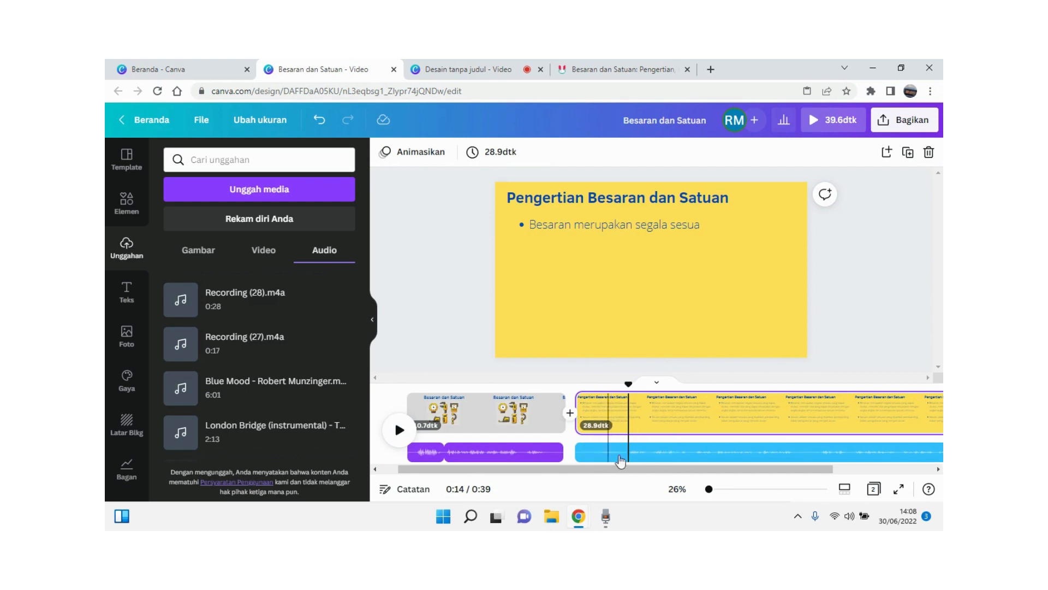
mouse_move(628, 382)
mouse_down()
mouse_move(571, 389)
mouse_move(626, 390)
mouse_up()
right_click(603, 461)
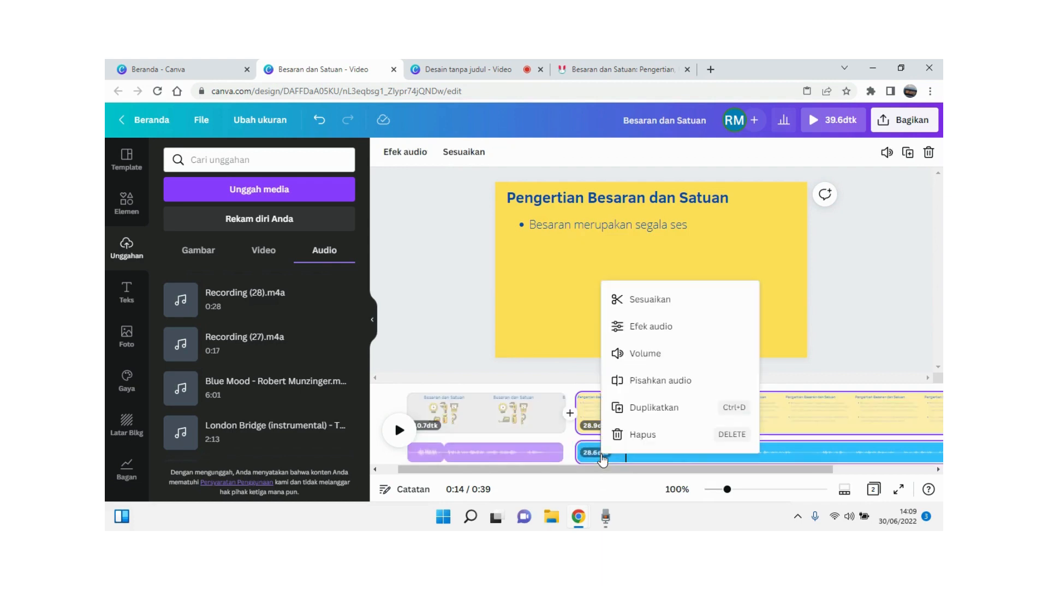
click(622, 377)
click(587, 461)
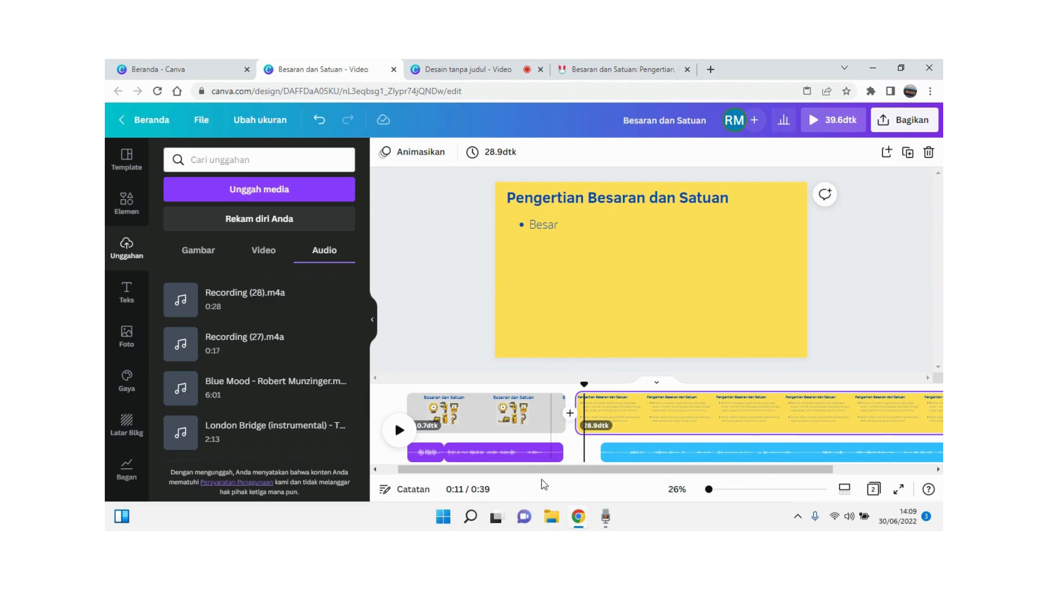
drag(670, 452, 643, 452)
Cut another short piece off the beginning of the page 2 recording, leaving 26.1 seconds, and shift the remainder toward the page's start.
click(400, 431)
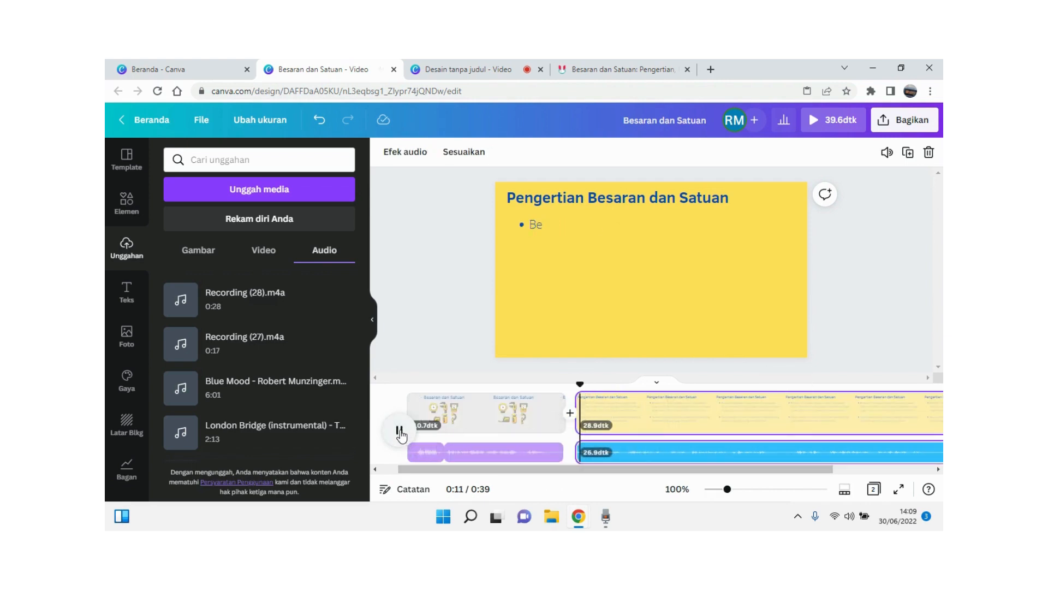
click(399, 431)
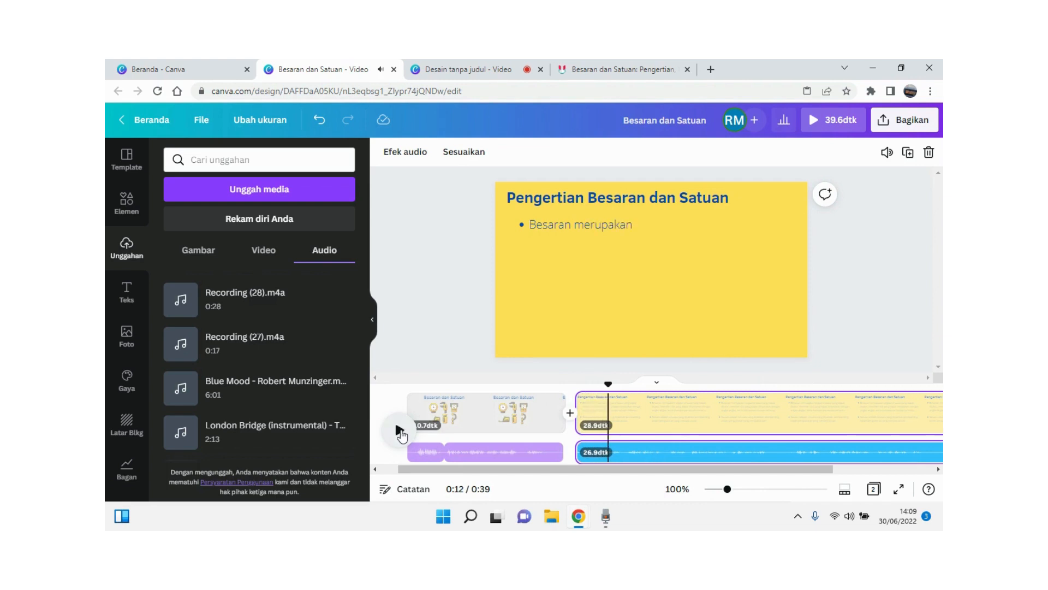
drag(608, 385, 603, 386)
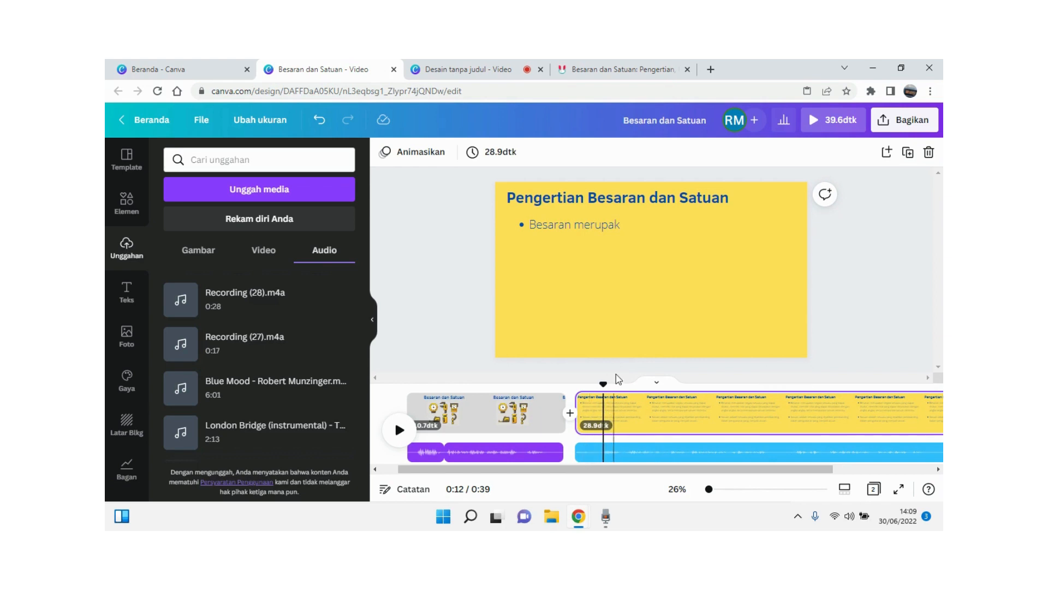
drag(600, 387, 601, 414)
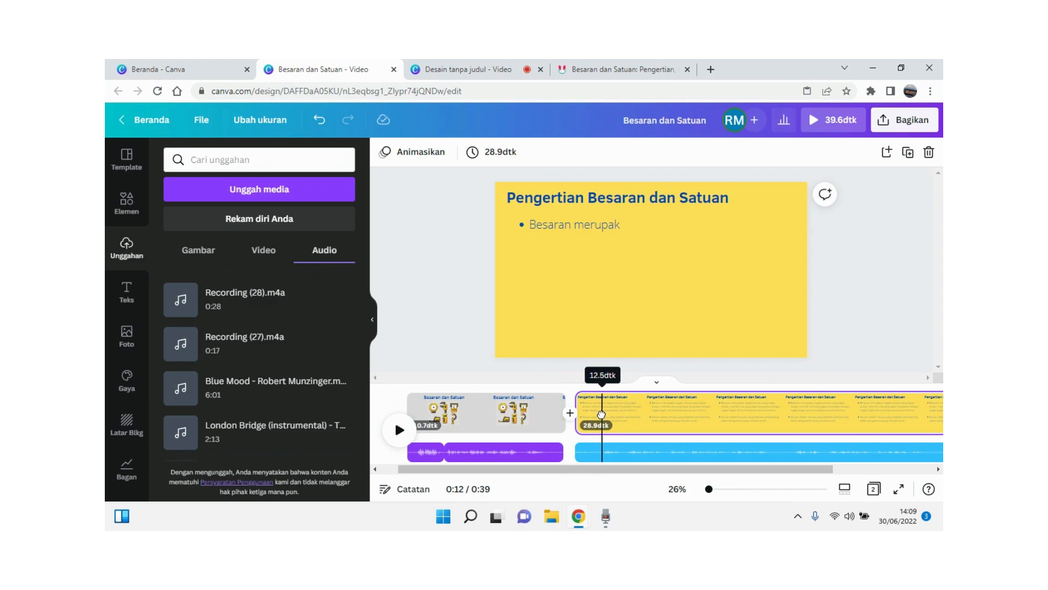
right_click(587, 455)
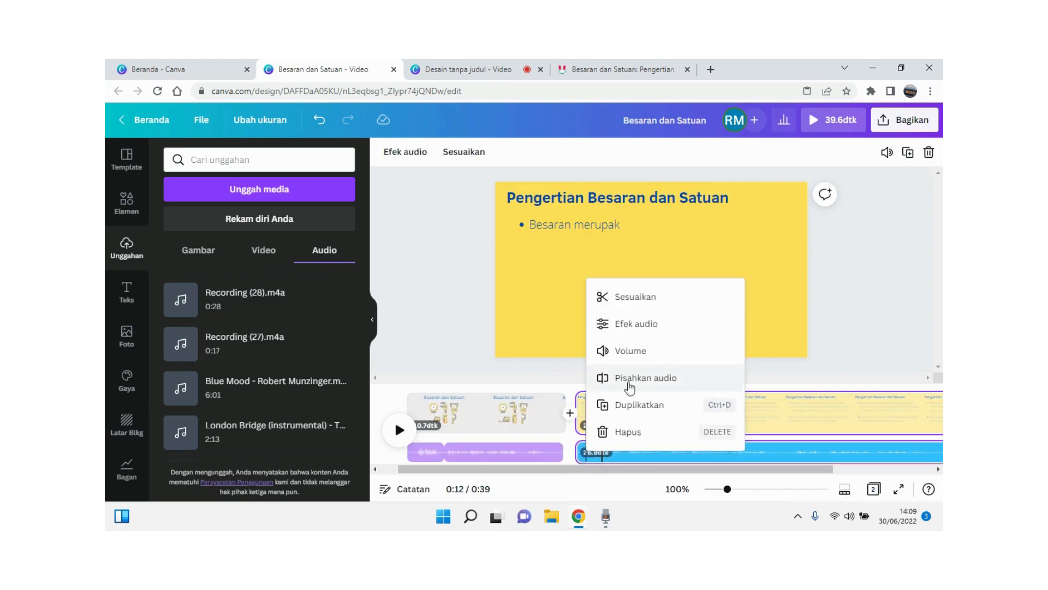
click(646, 377)
click(581, 457)
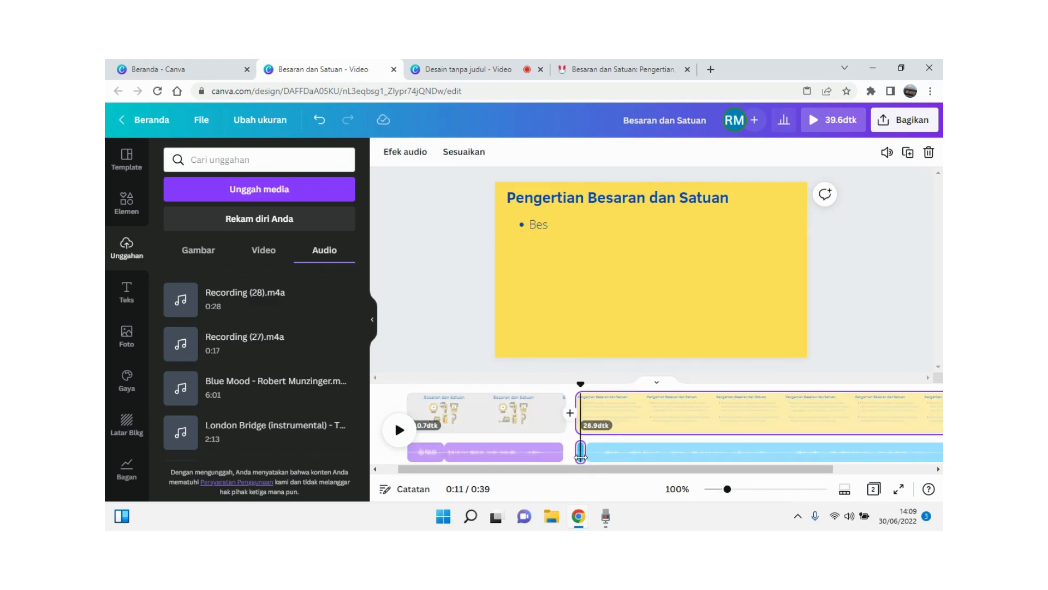
key(Delete)
drag(659, 447, 637, 435)
Shorten page 2 to 26.7 seconds and align the recording with the start of the page.
key(space)
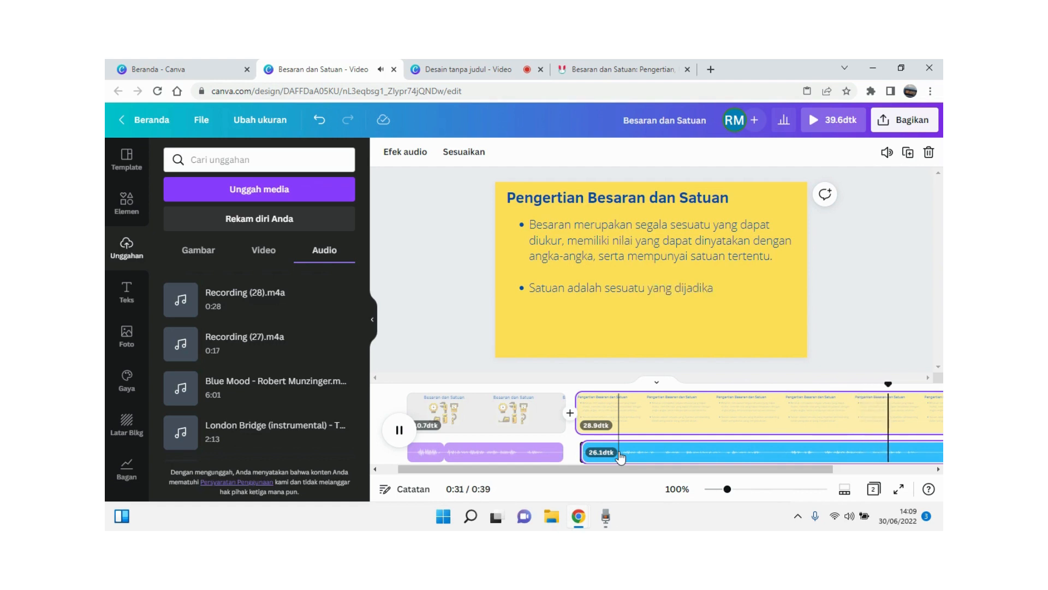
drag(630, 470, 769, 434)
click(827, 410)
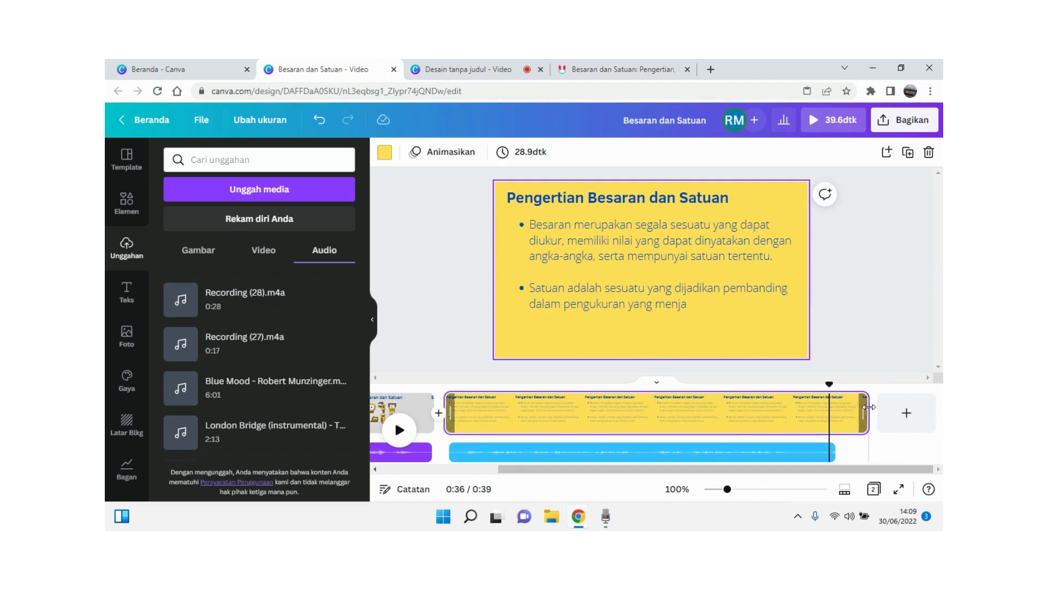
drag(868, 414, 837, 417)
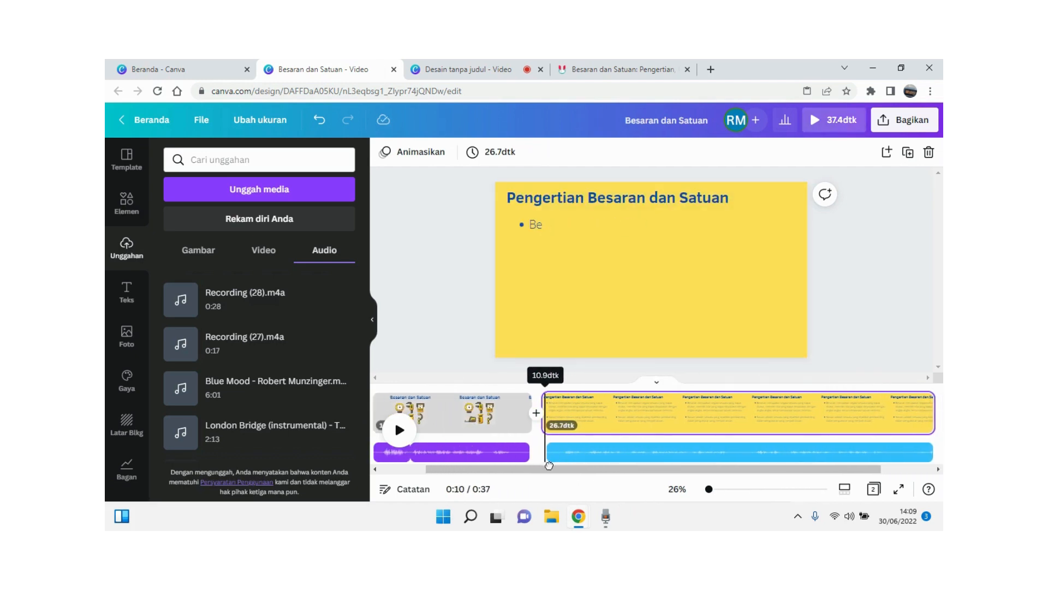
click(575, 462)
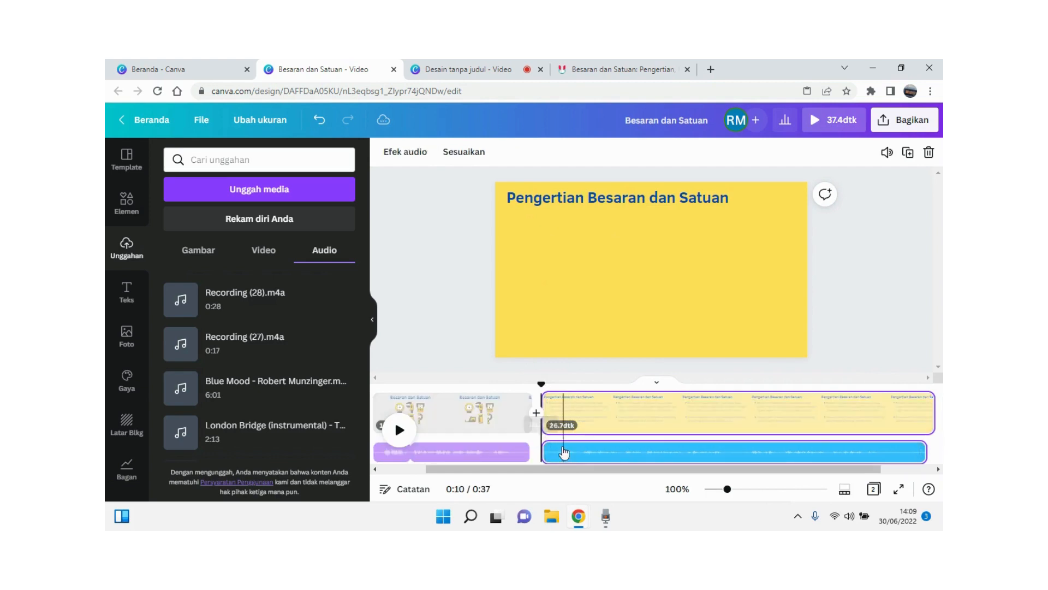
Split the page 2 recording at about 0:33, delete its ending, and shorten the page to 22.7 seconds to match.
click(402, 443)
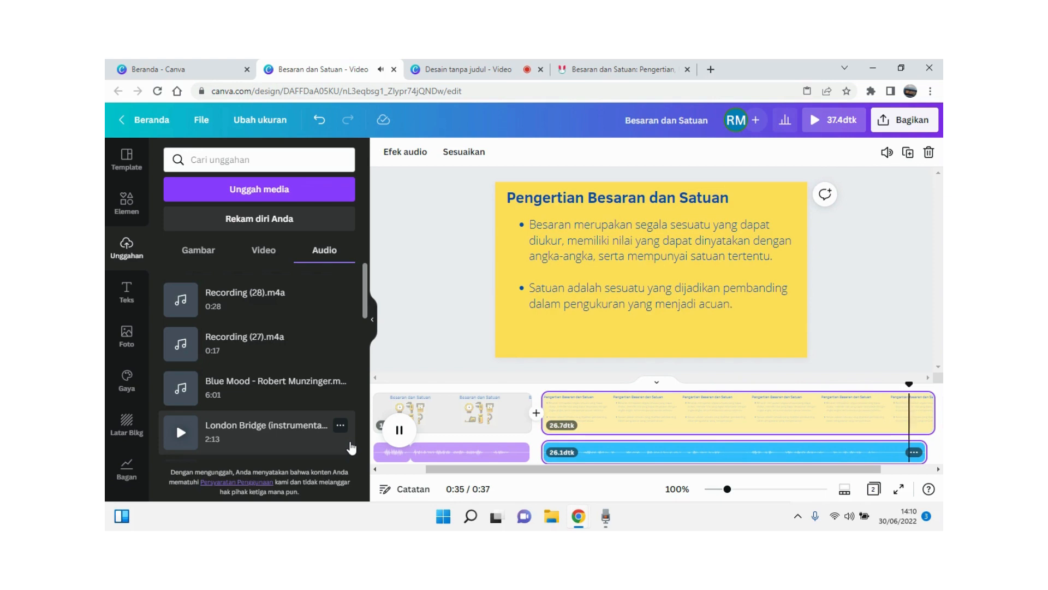
key(space)
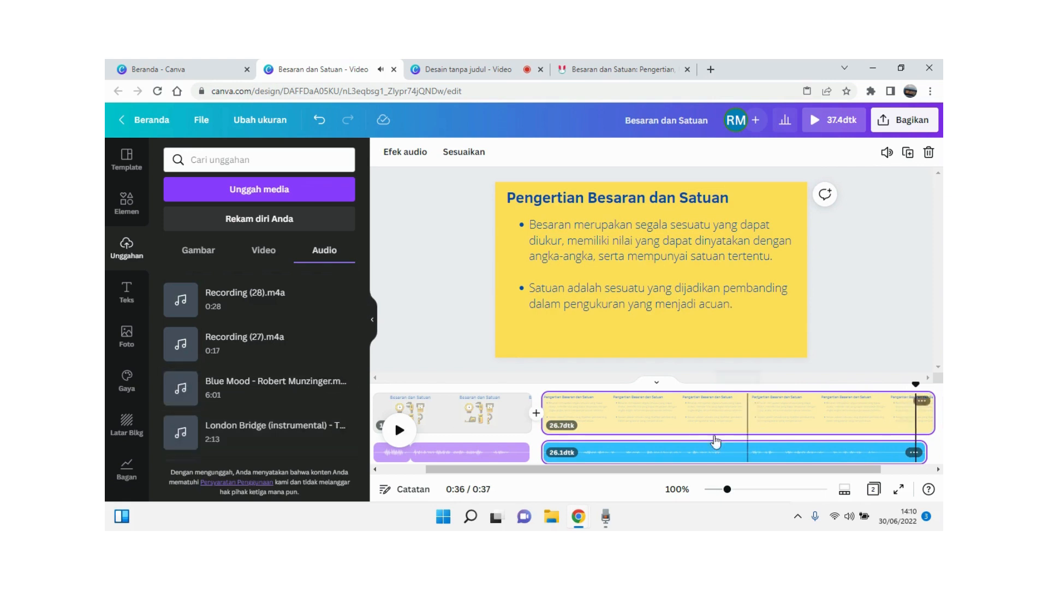
click(911, 402)
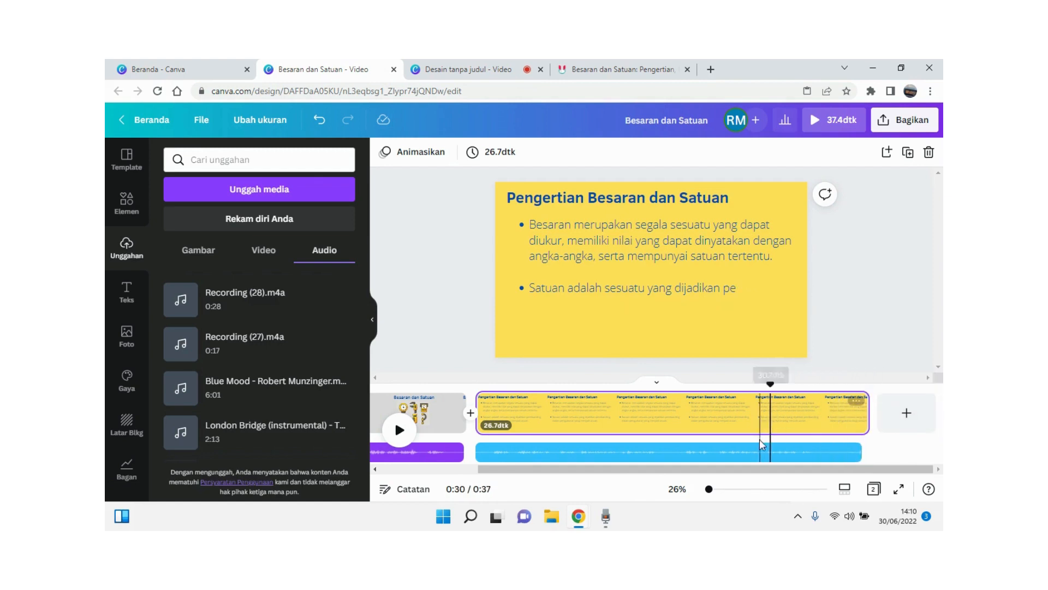
key(space)
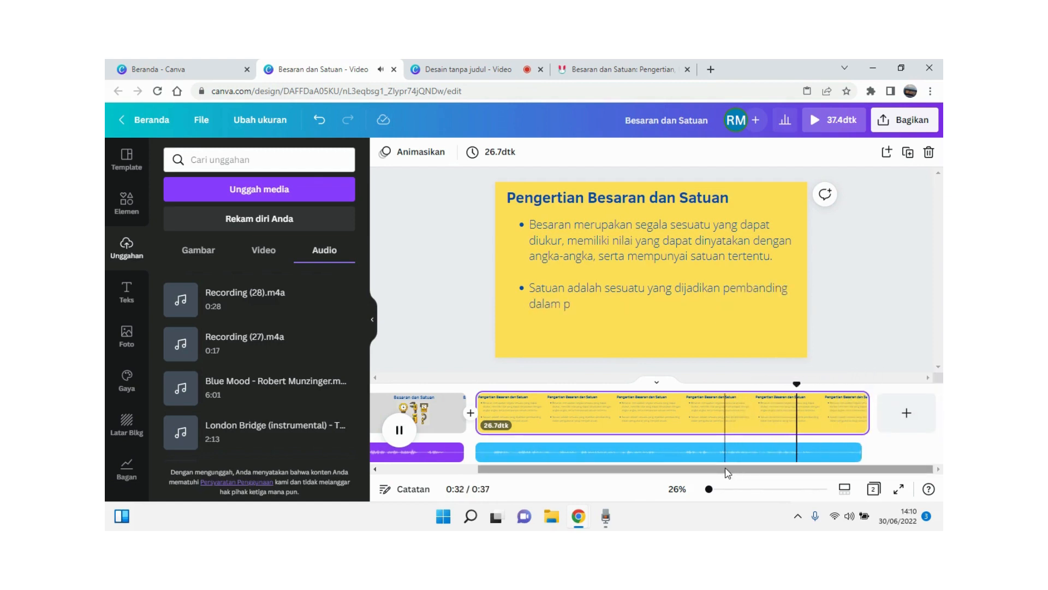
key(space)
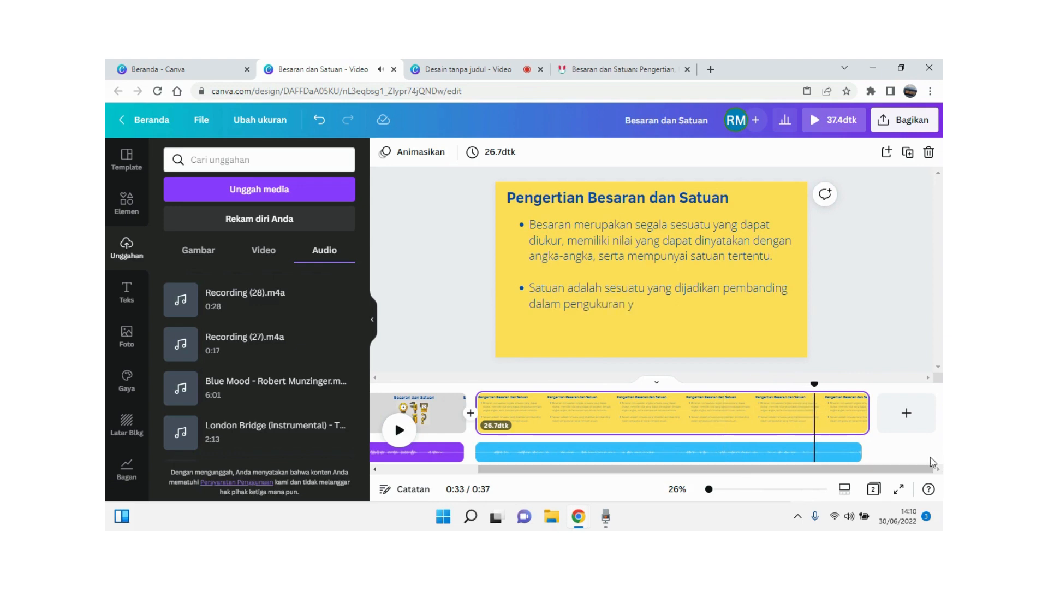
click(823, 456)
right_click(824, 455)
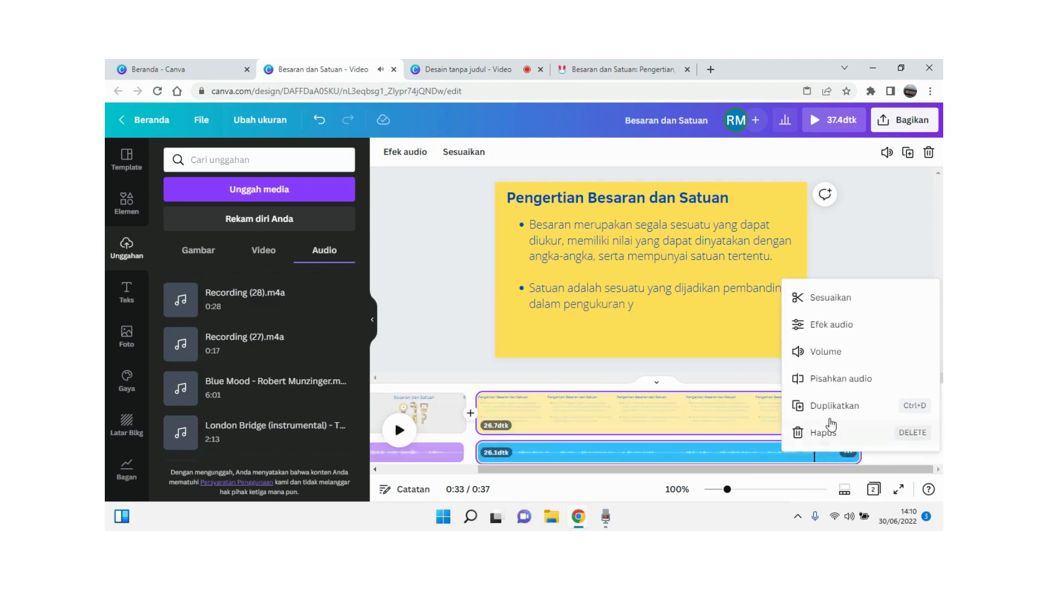
click(830, 376)
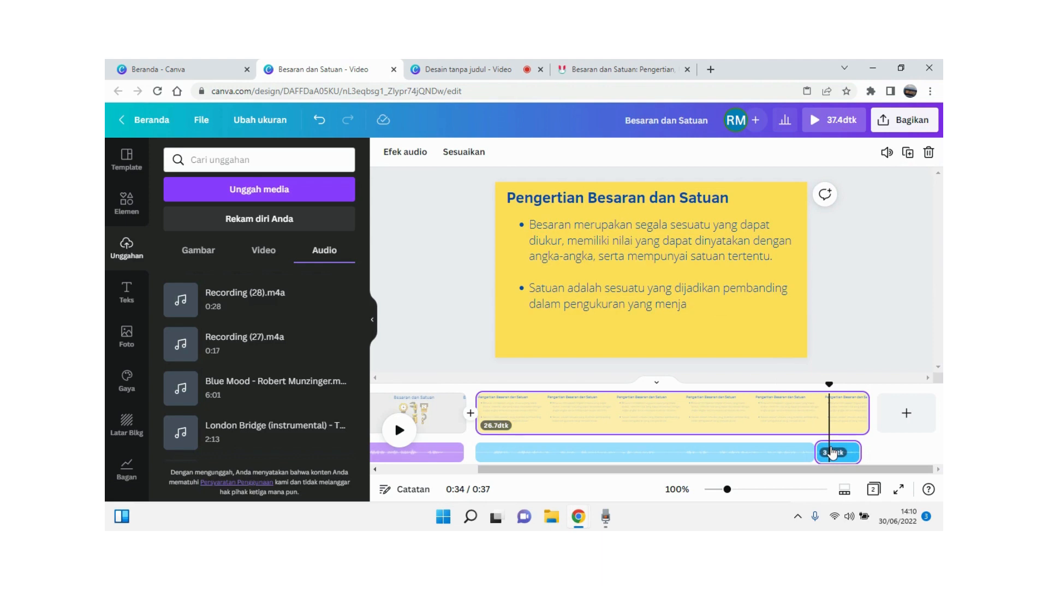
key(Delete)
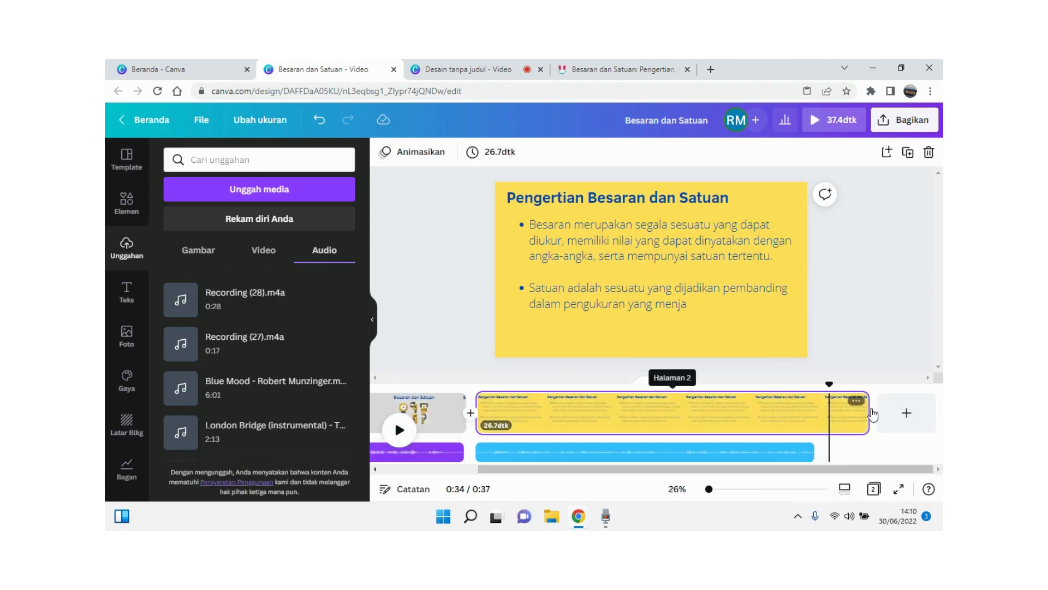
drag(867, 413, 803, 431)
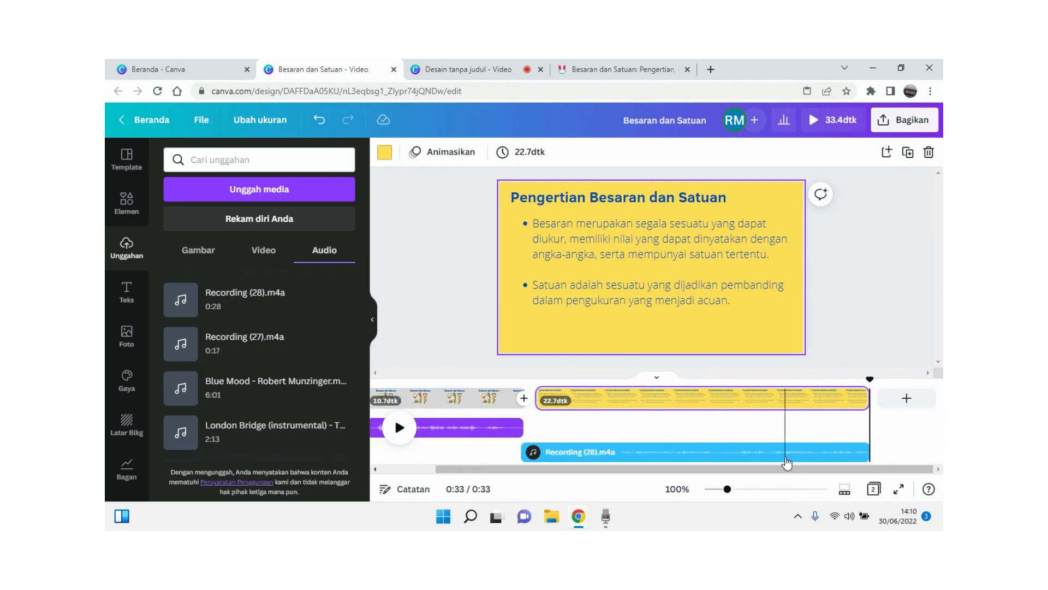
Undo the last shortening of page 2 and set the page's duration to 23.0 seconds to match its recording.
key(ctrl+z)
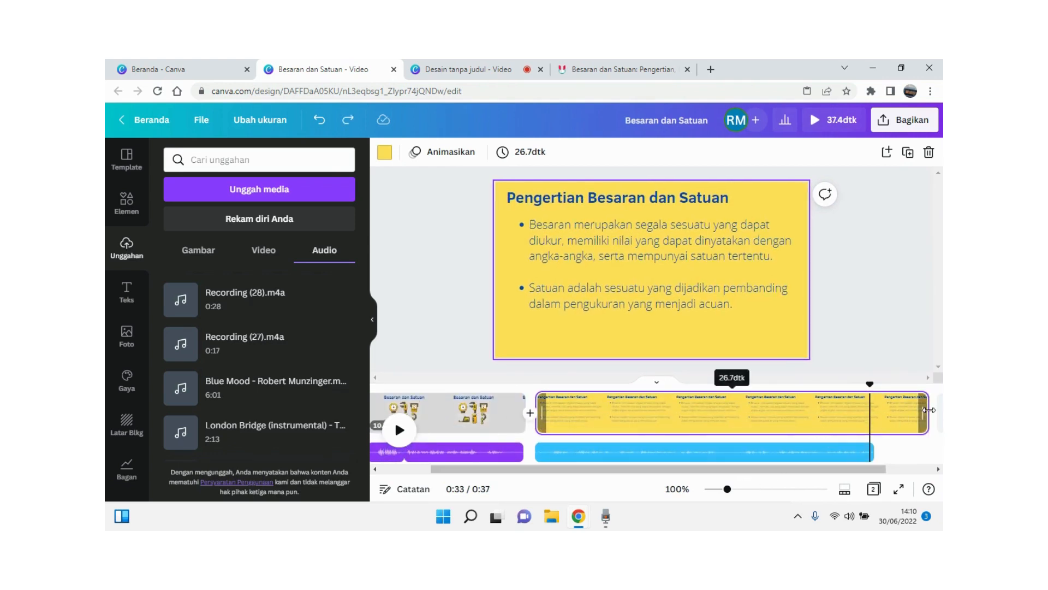
drag(927, 412, 716, 440)
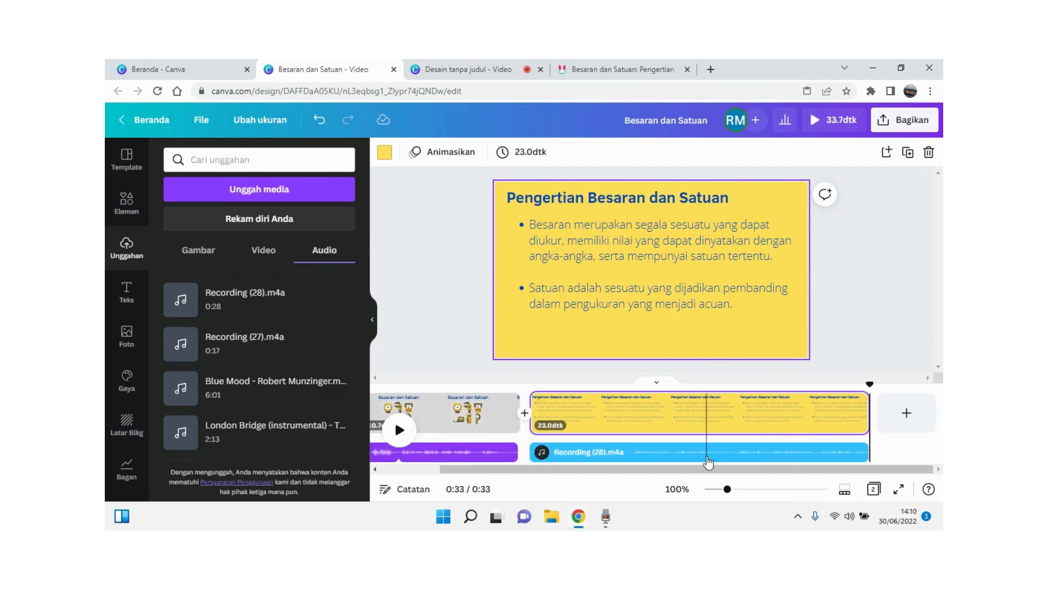
Play the video from the beginning to check the narration against both pages.
drag(868, 382, 527, 497)
key(space)
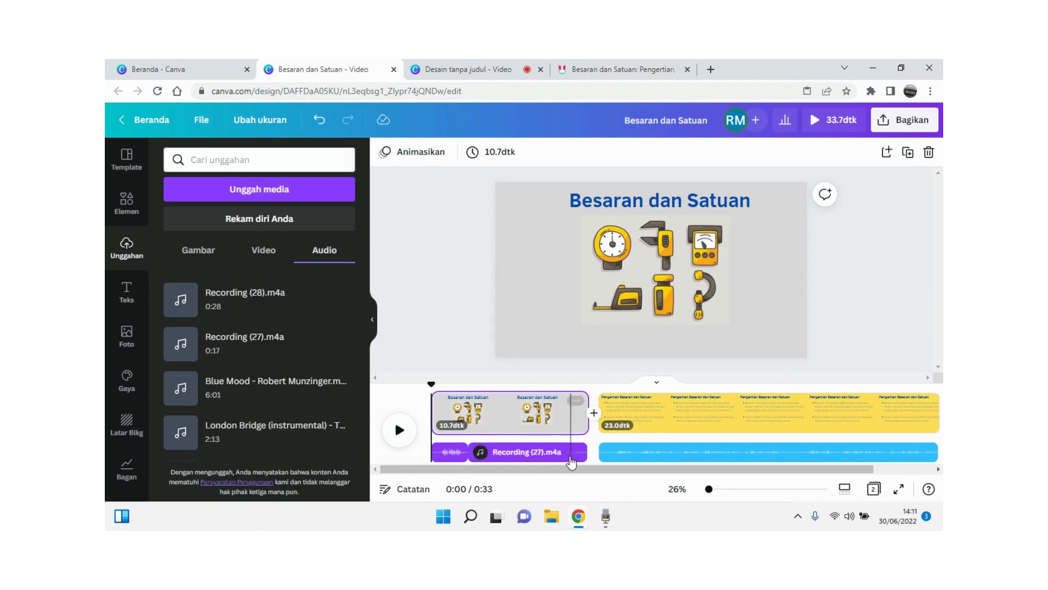
drag(569, 469, 713, 444)
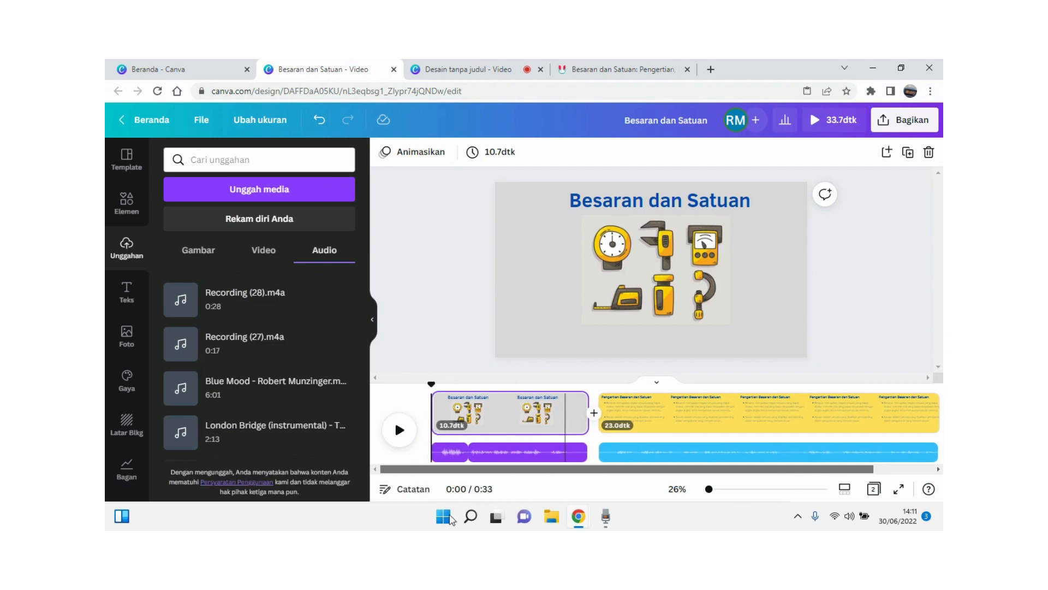
Remove the background of the measuring tools picture on page 1 with the background remover.
click(490, 411)
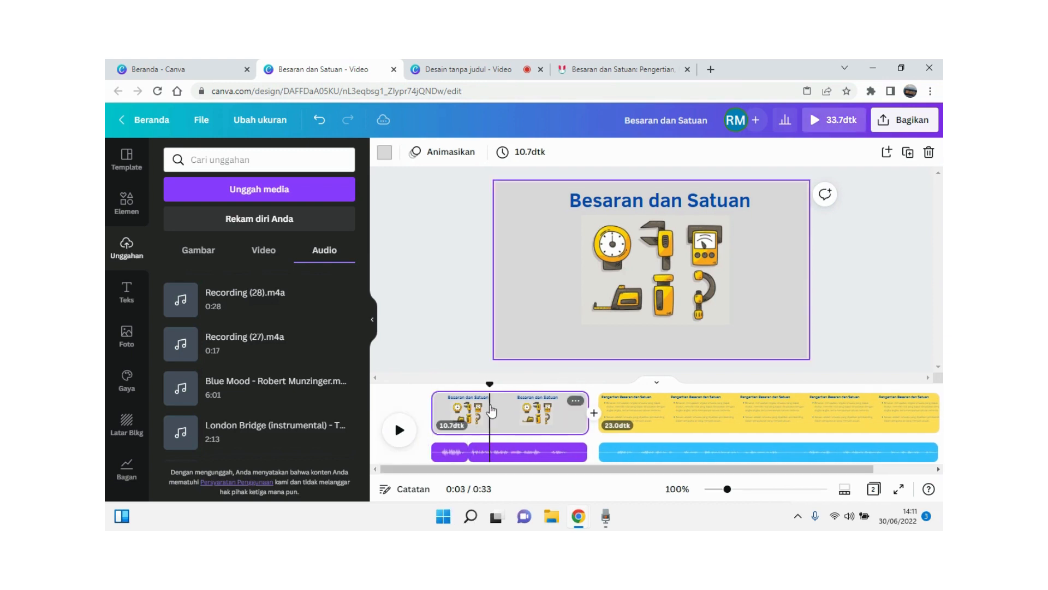
click(690, 253)
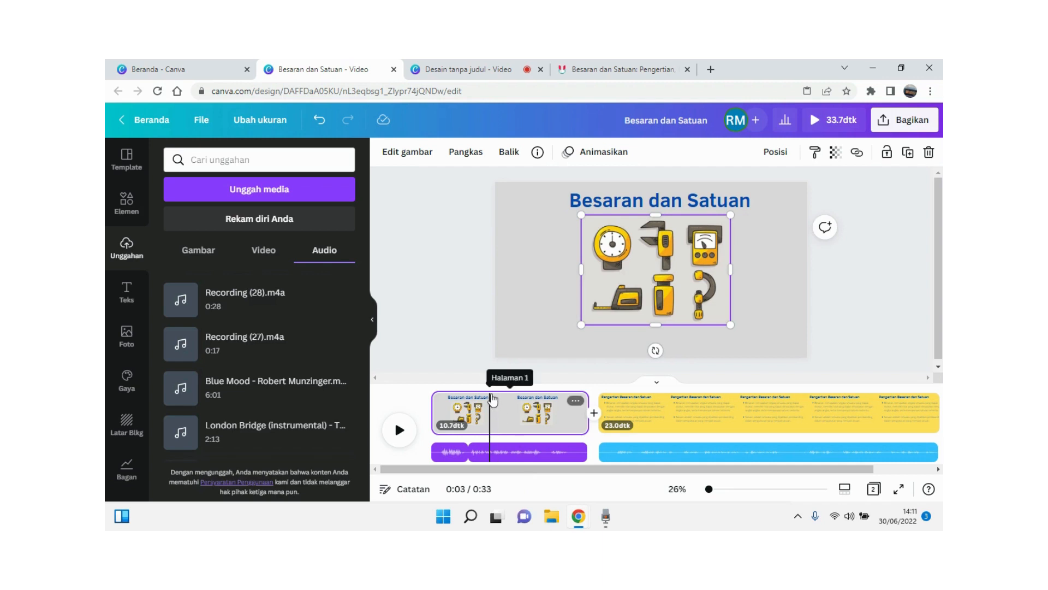
drag(489, 385, 429, 388)
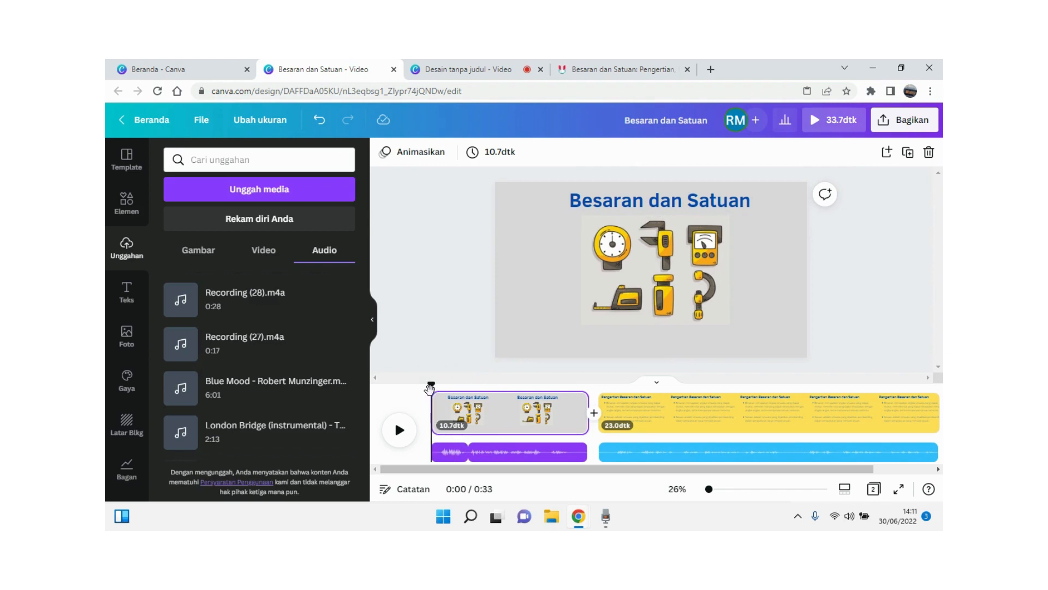
click(587, 310)
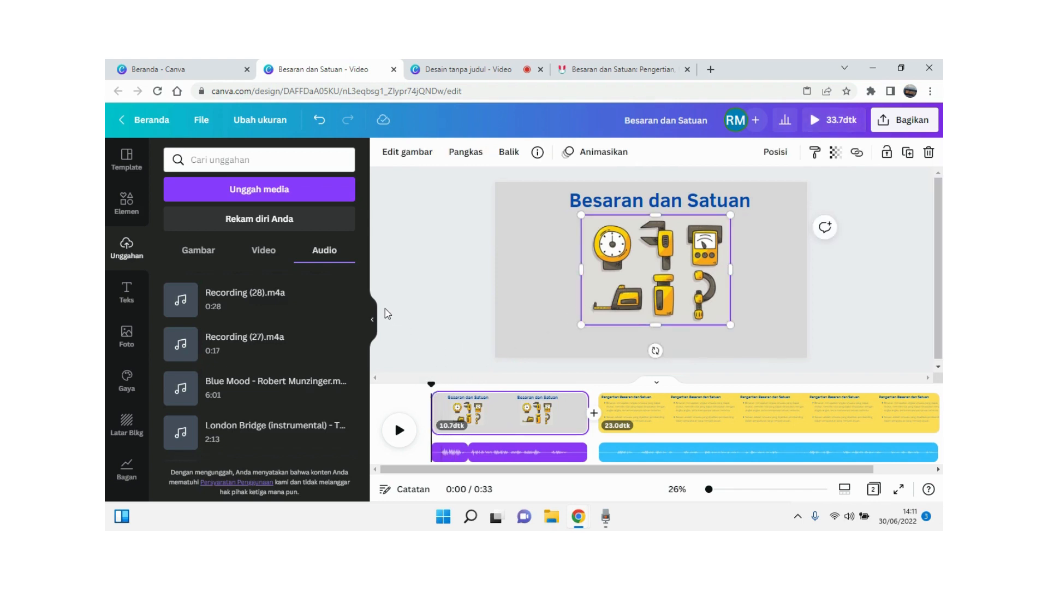
click(373, 324)
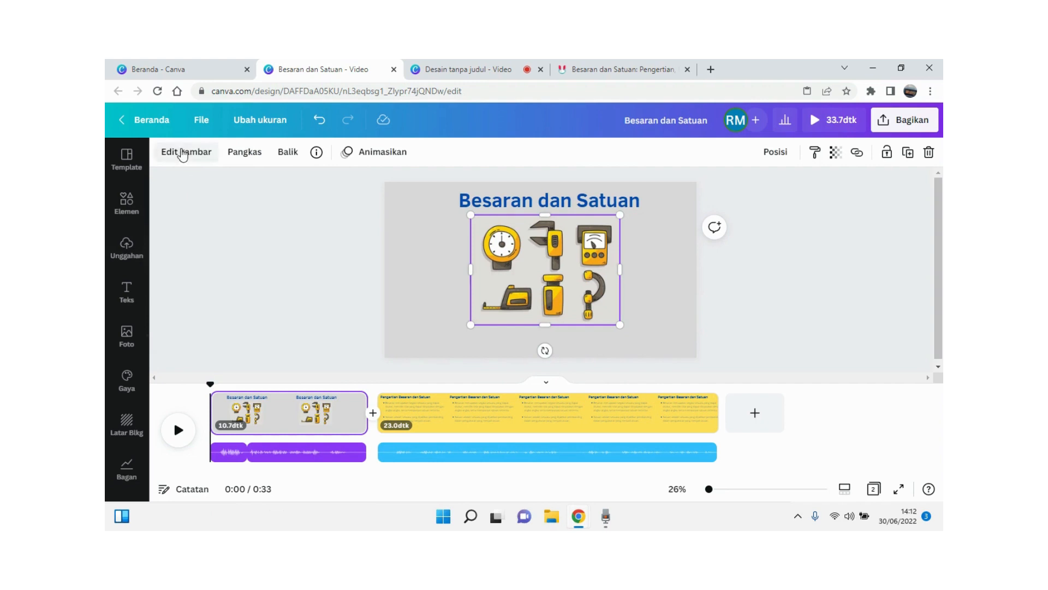
click(184, 153)
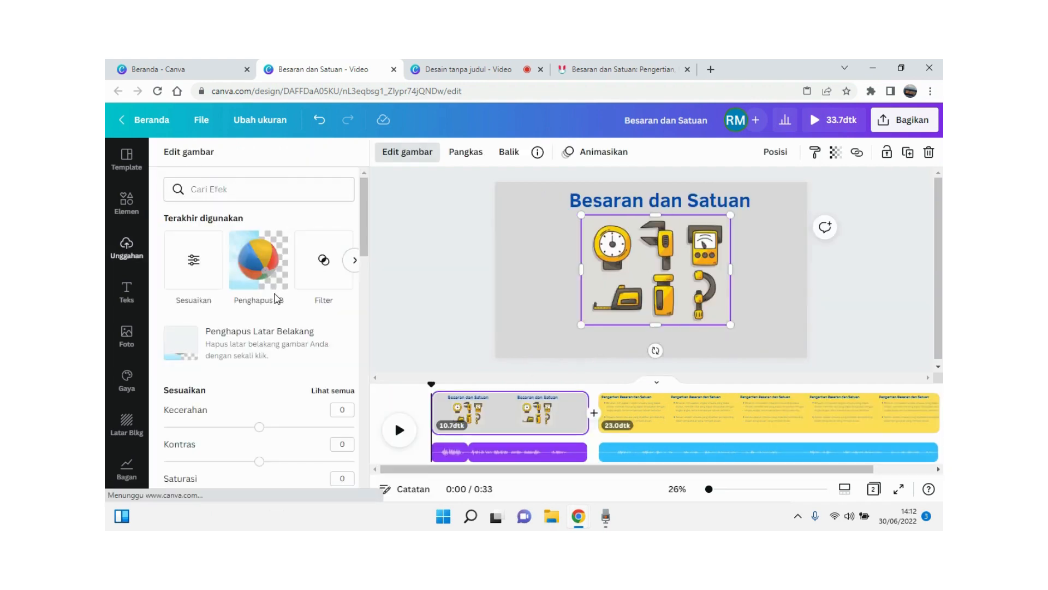
click(226, 355)
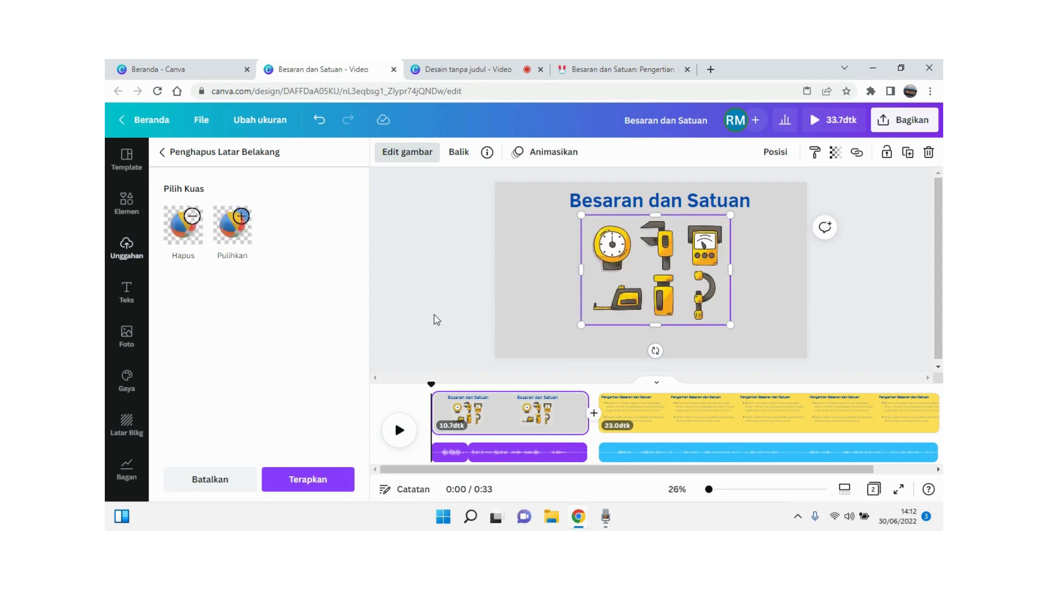
click(527, 282)
click(668, 238)
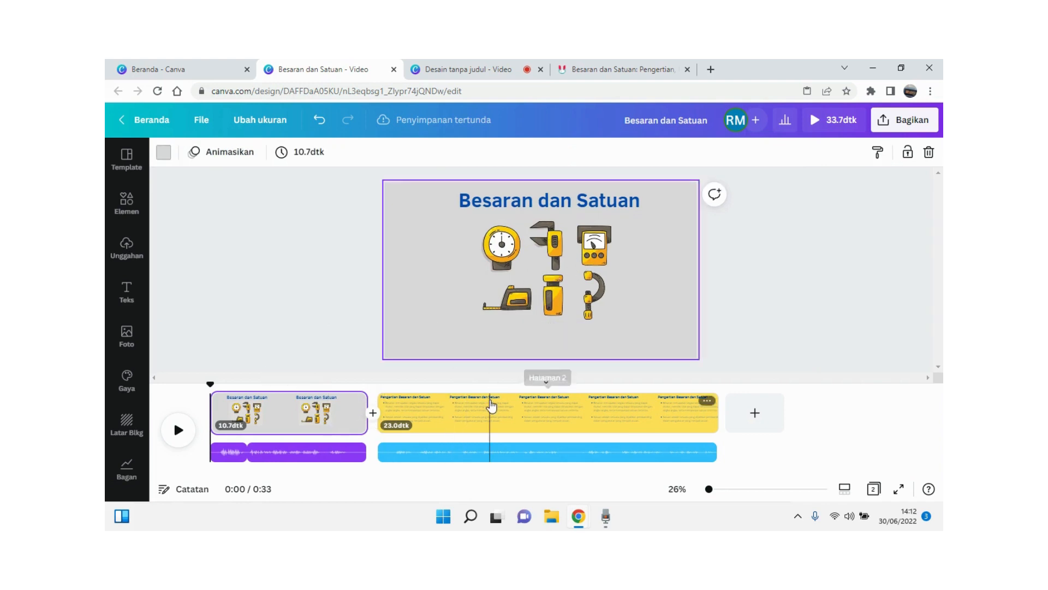
Go to page 2 and browse the element library for something to illustrate it.
click(491, 392)
click(491, 310)
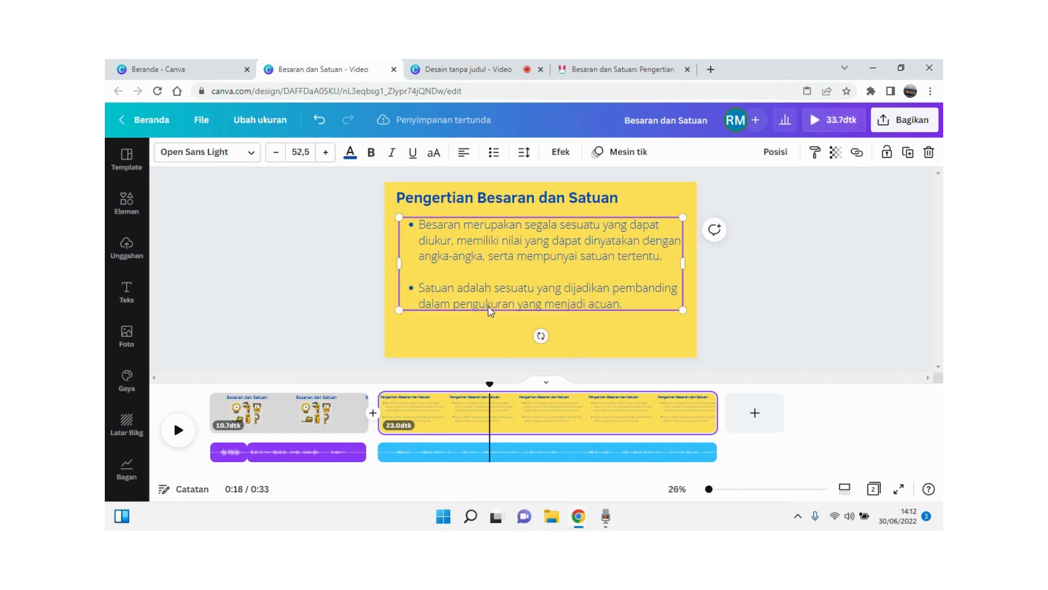
click(487, 334)
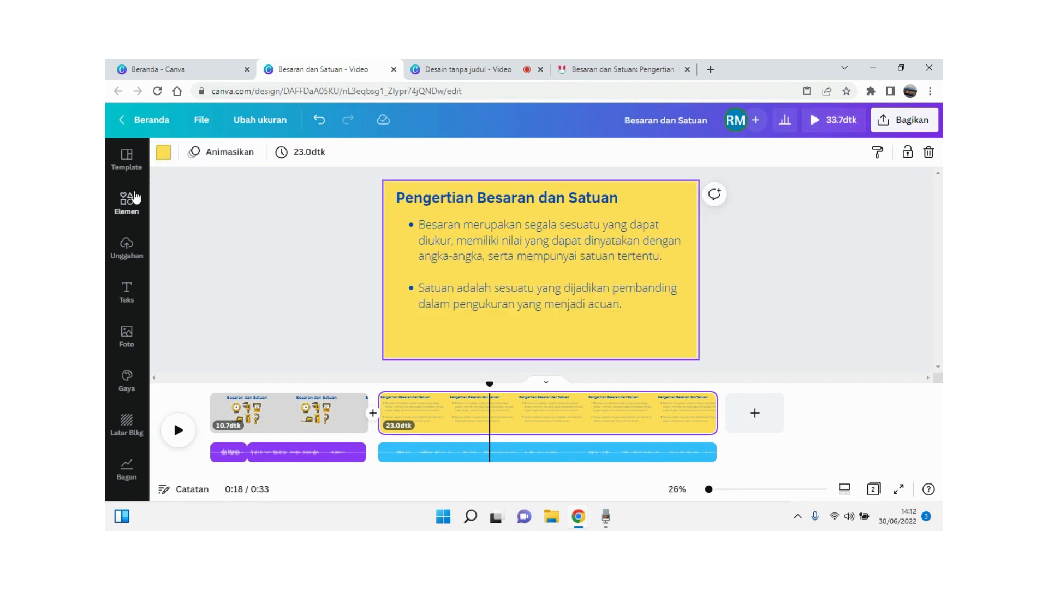
click(136, 198)
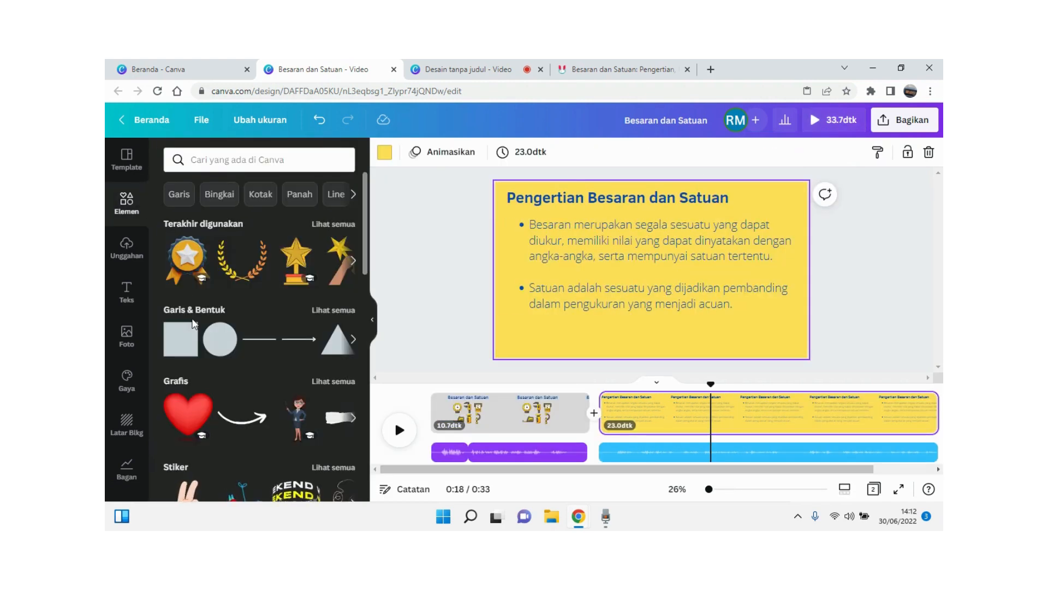
scroll(191, 347, down, 5)
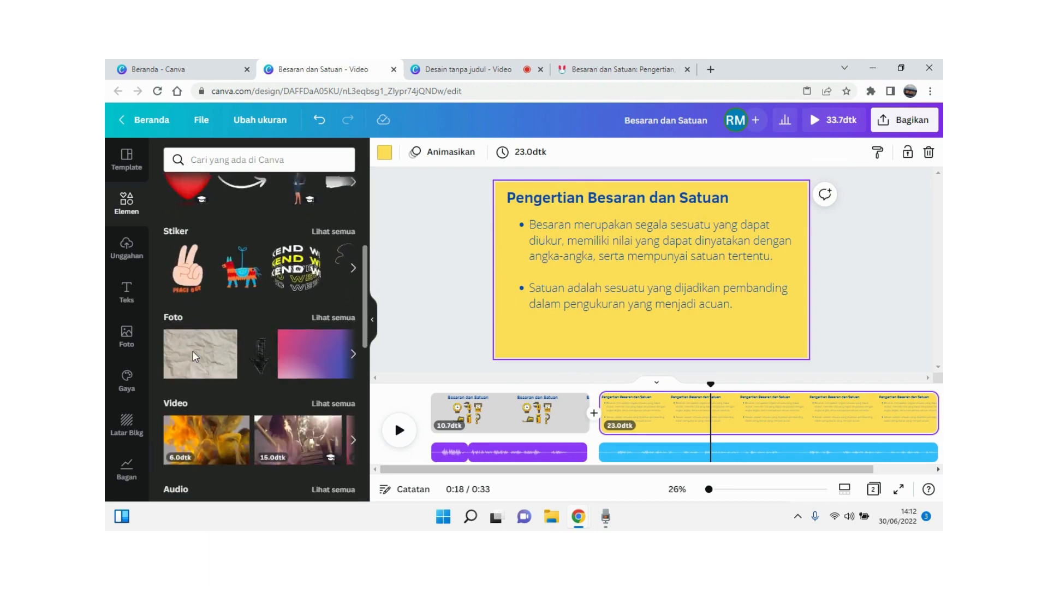
scroll(194, 356, down, 10)
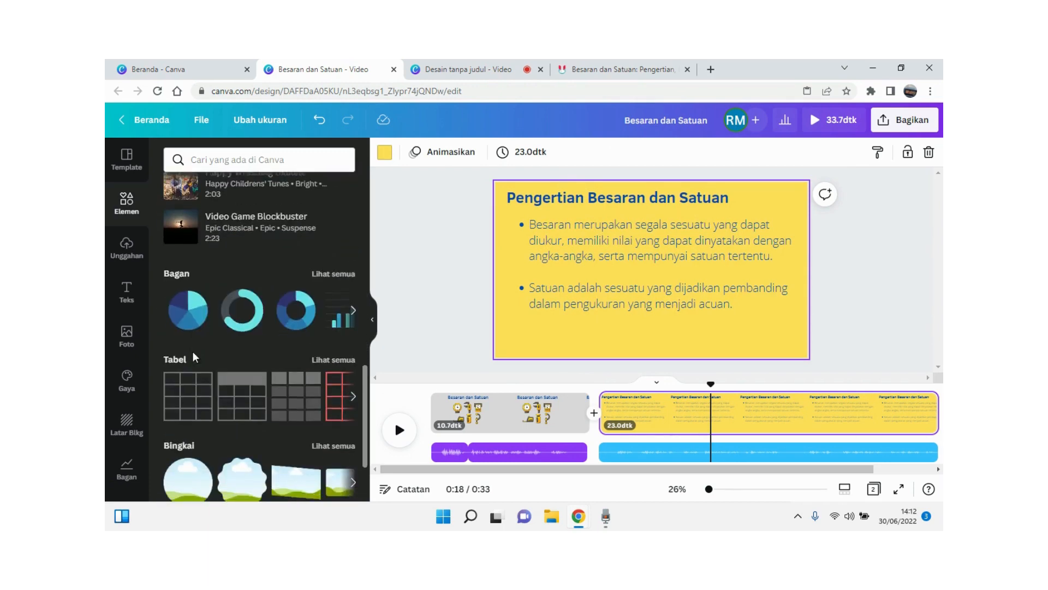
scroll(193, 352, up, 12)
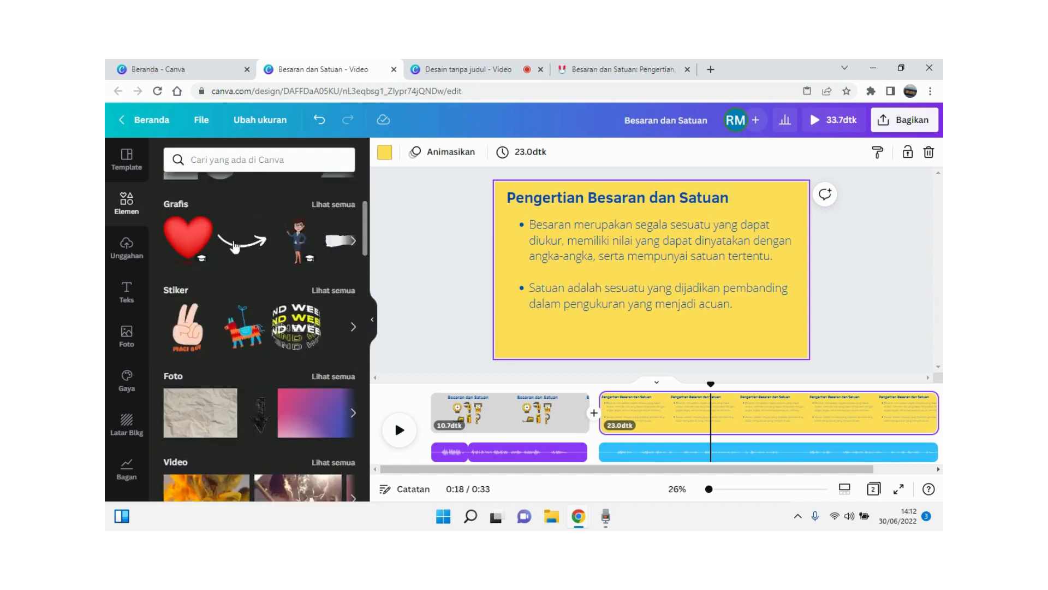
Search the element library for "ilmuwan".
click(232, 164)
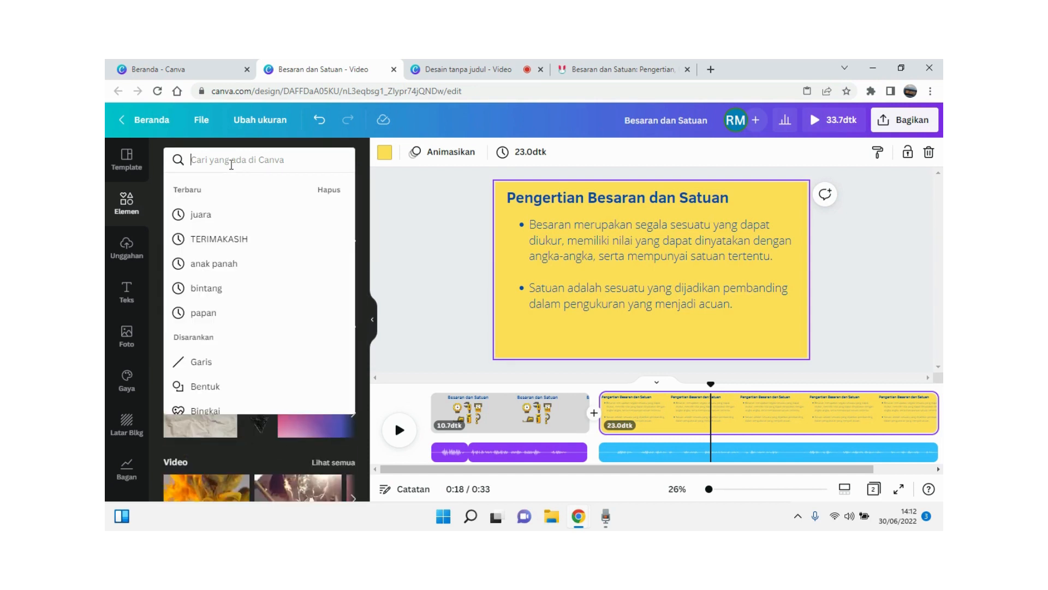
text(ipa)
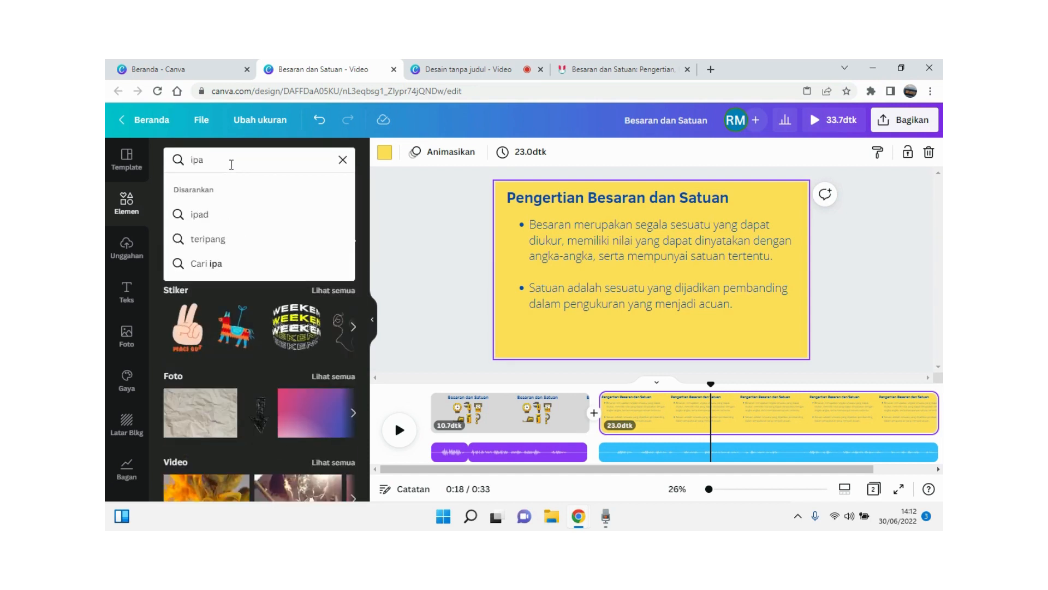
key(BackSpace)
key(BackSpace)
text(il)
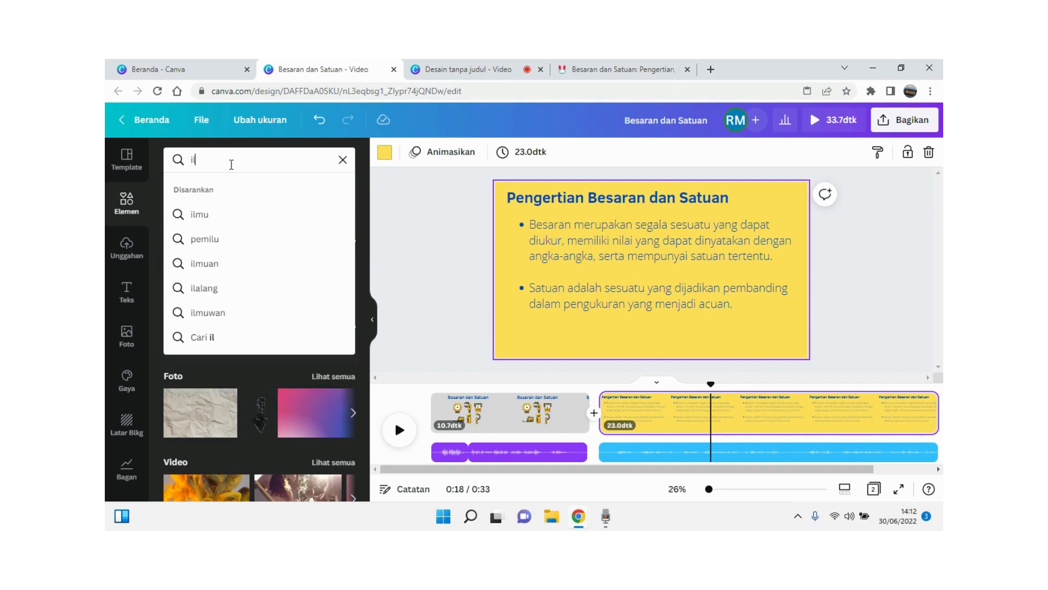
text(mpuwan)
key(Return)
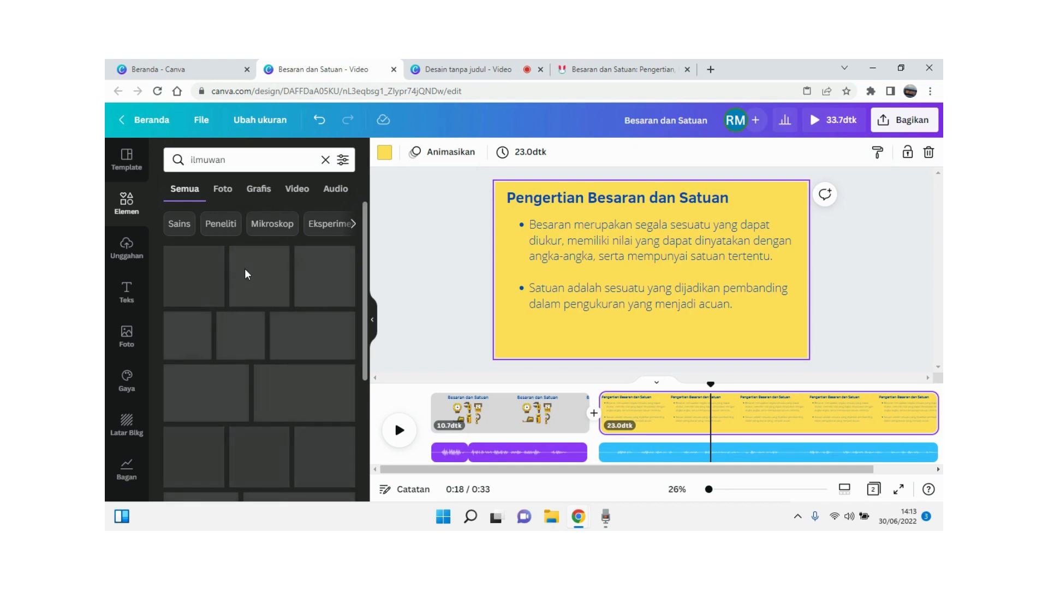
click(248, 164)
key(Return)
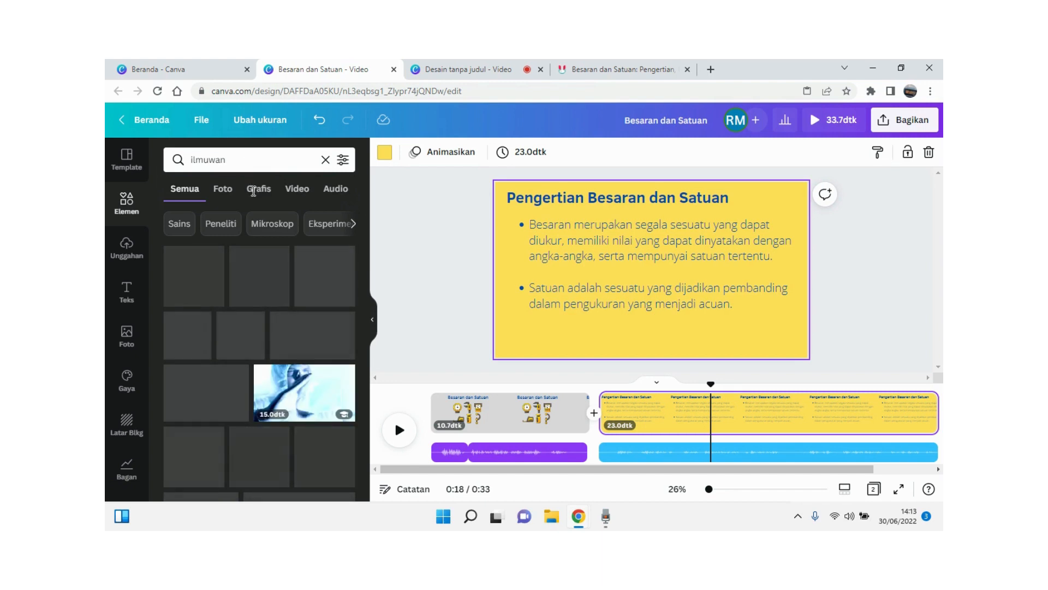
Look through the "ilmuwan" search results for a picture suitable for page 2.
scroll(261, 354, down, 5)
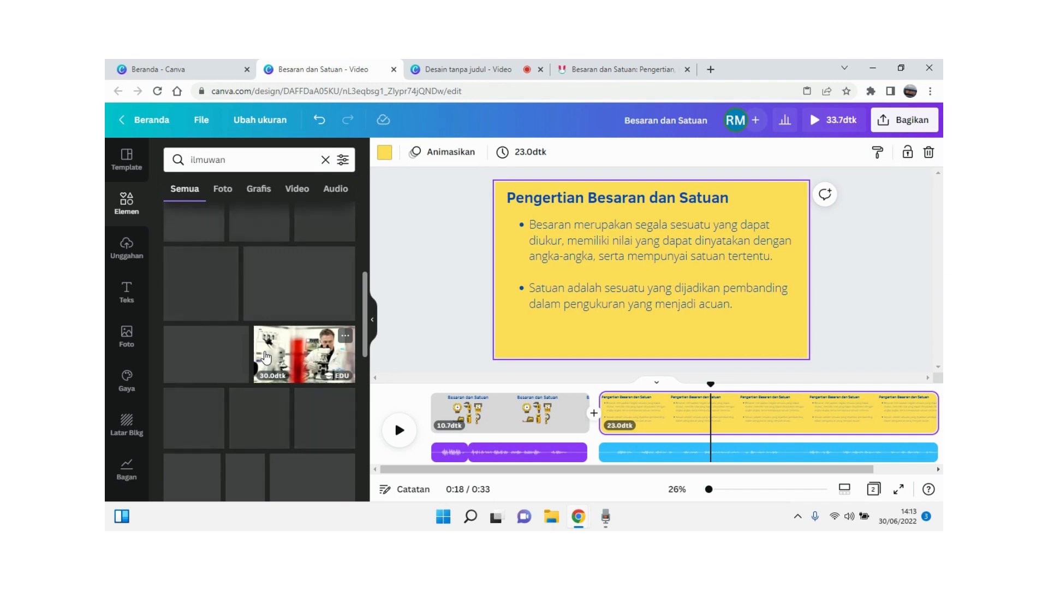
scroll(266, 355, up, 2)
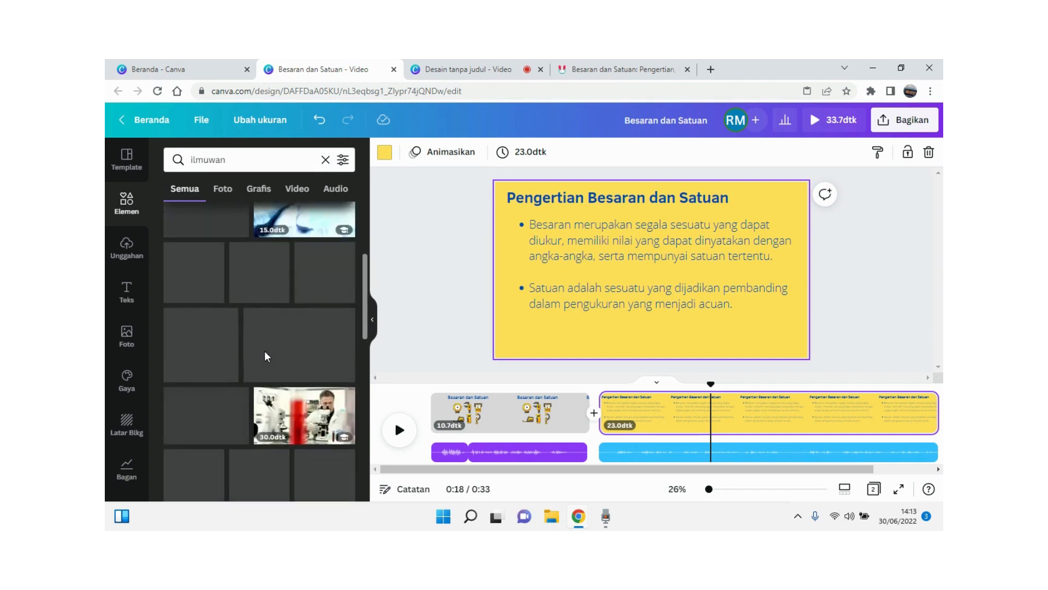
scroll(265, 352, down, 5)
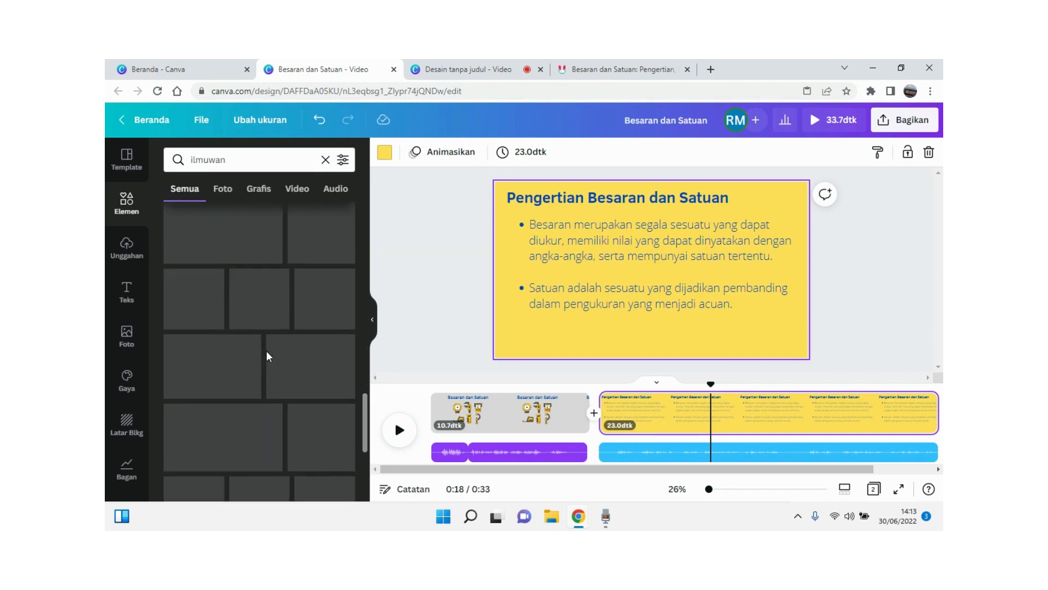
scroll(266, 351, up, 5)
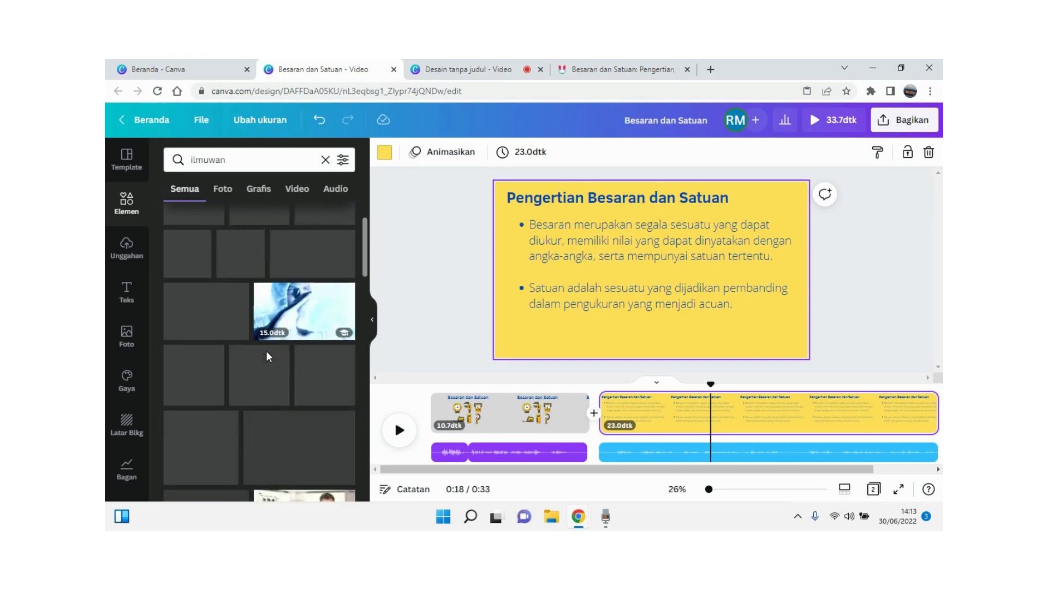
scroll(267, 351, up, 2)
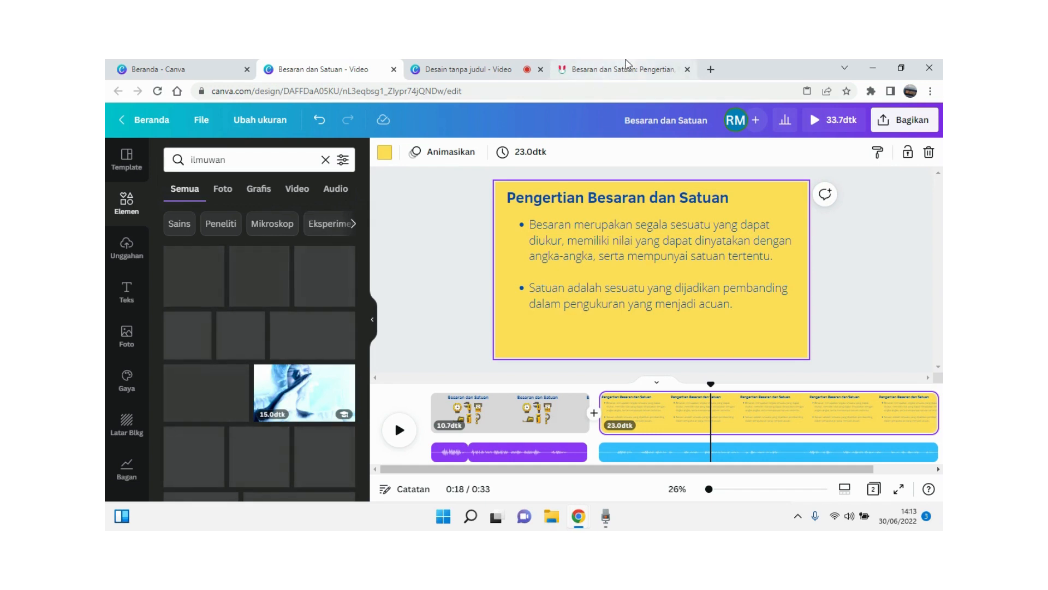
Search Google in a new browser tab for "foto ilmuwan fisika" and look over the picture results.
click(710, 69)
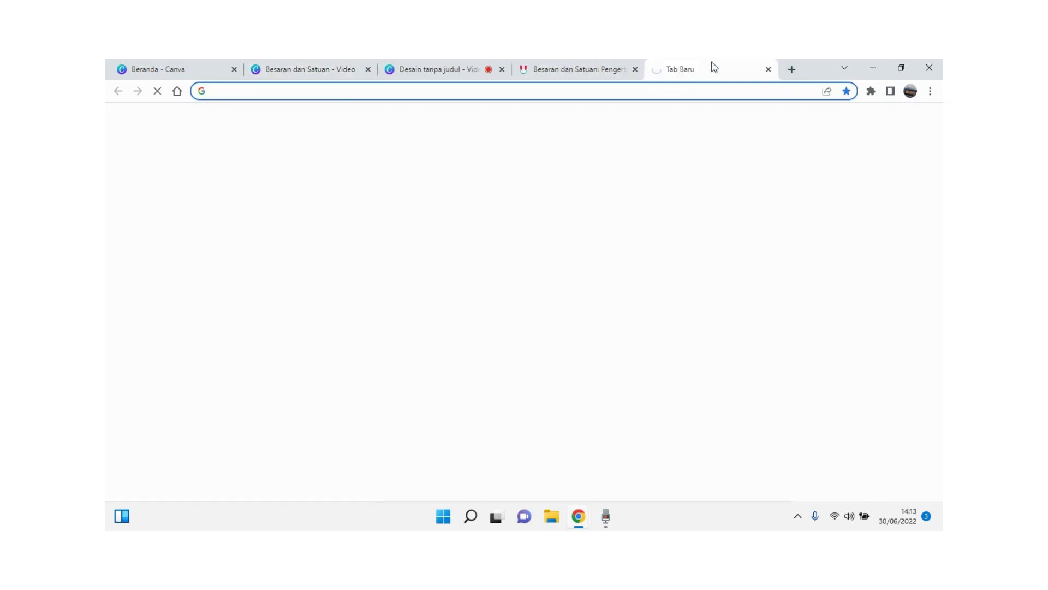
text(f)
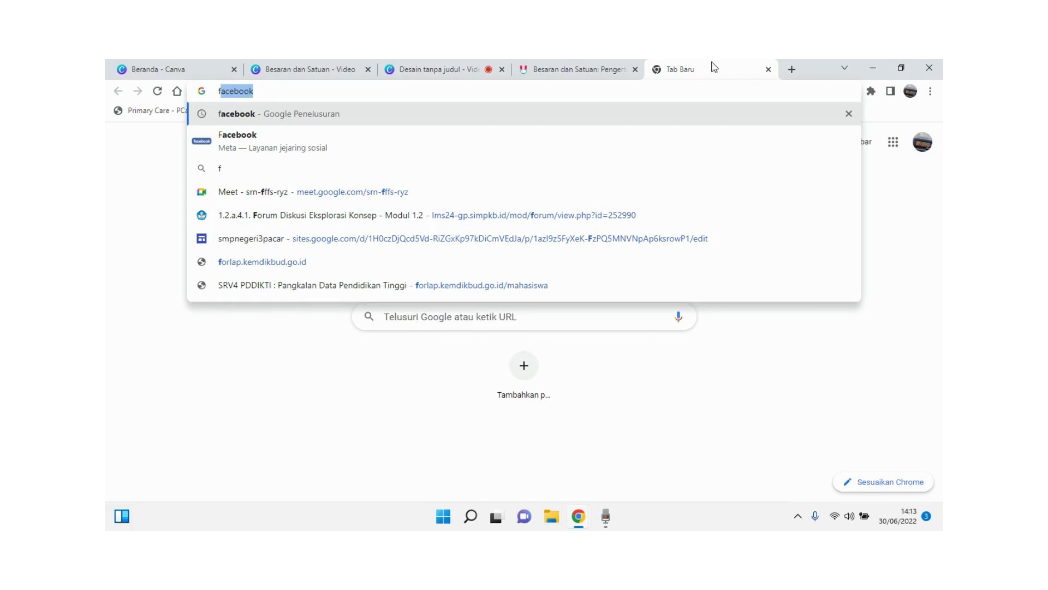
text(oto)
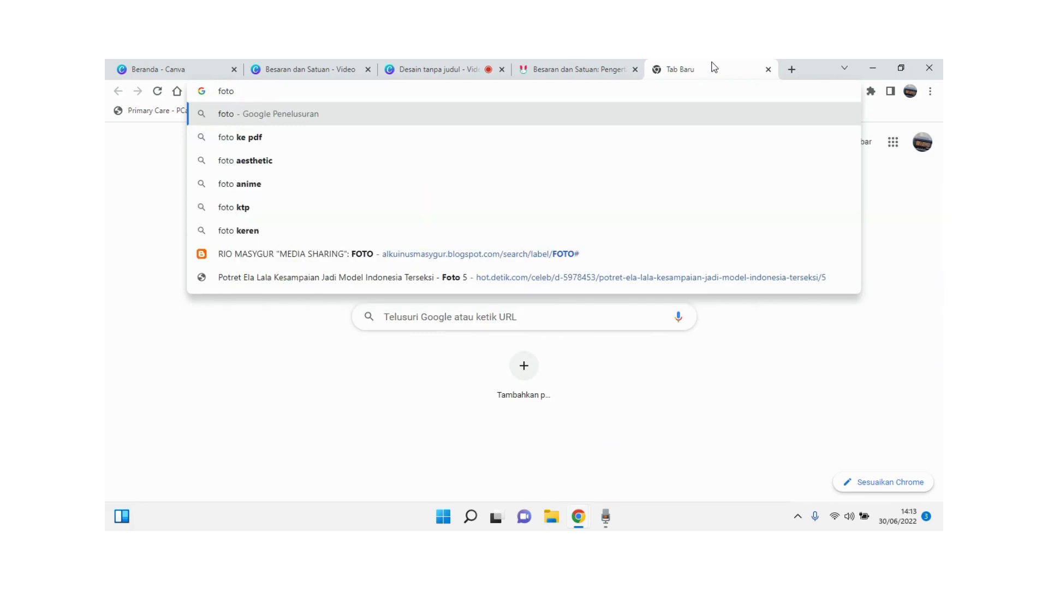
text( ilmuwan )
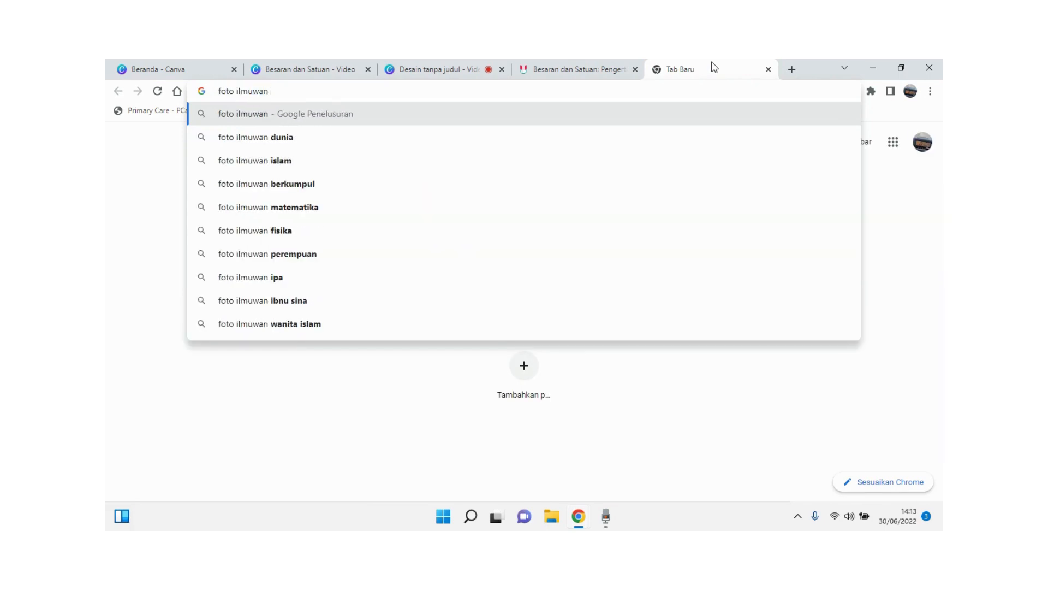
text(fisika)
key(Return)
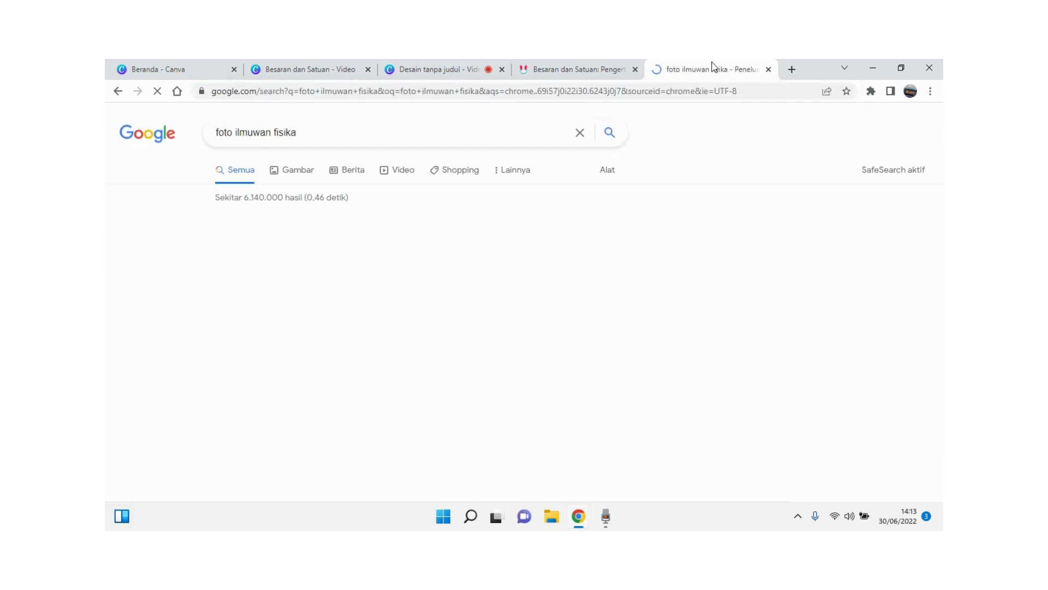
scroll(381, 277, down, 3)
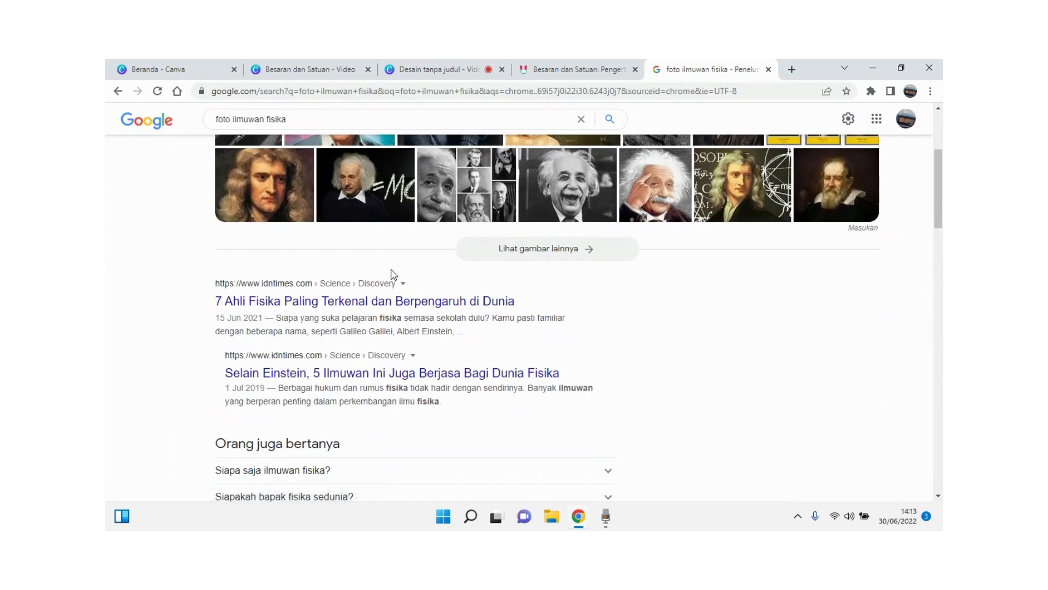
scroll(392, 273, up, 3)
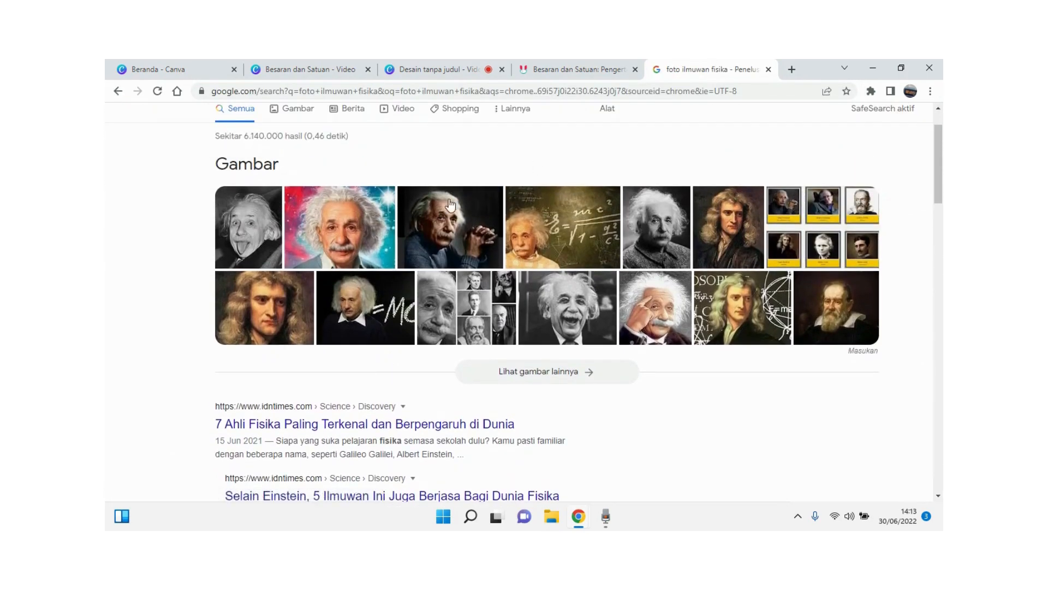
Copy the Einstein picture with "=MC²" from the Google image results and paste it onto page 2 of the Canva video.
click(380, 301)
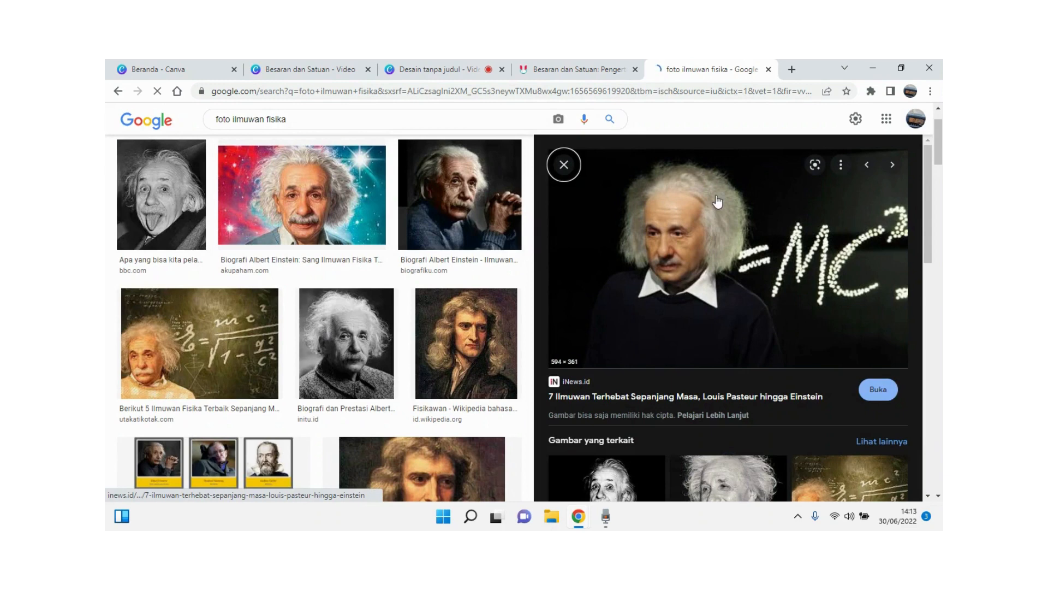
right_click(717, 197)
click(762, 342)
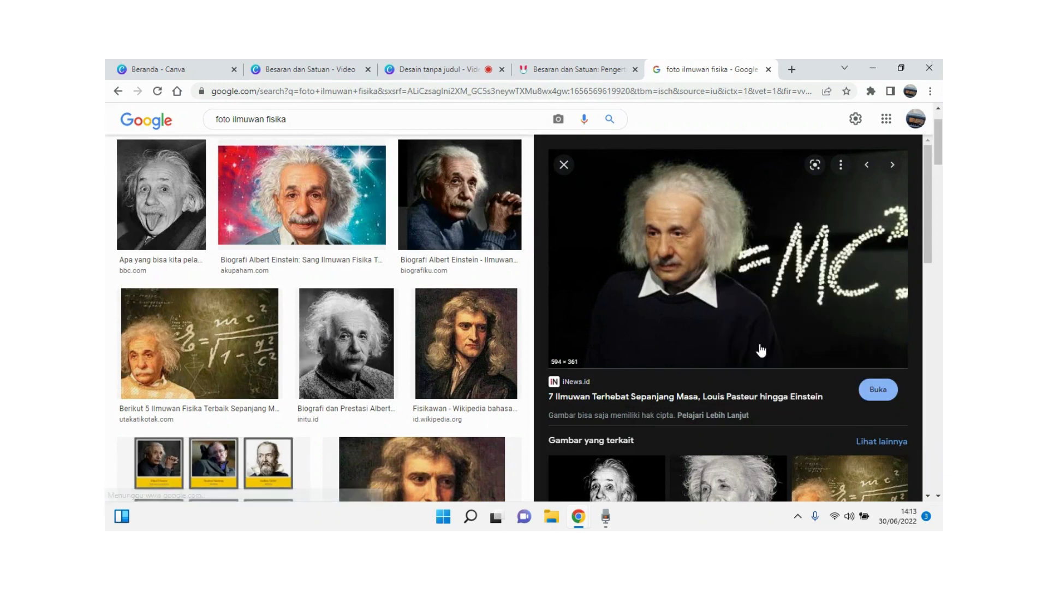
click(328, 69)
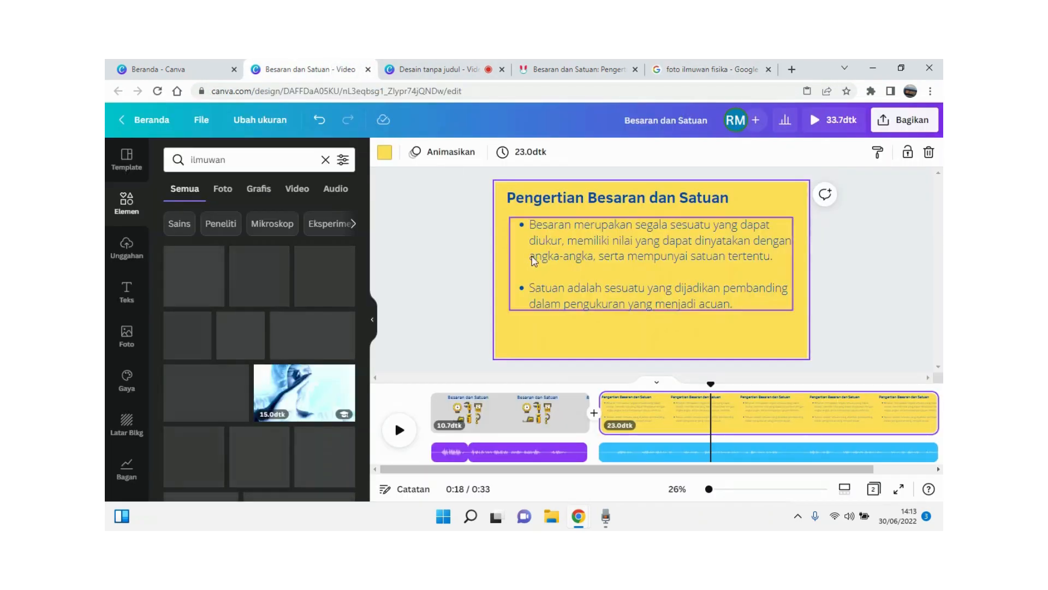
right_click(793, 210)
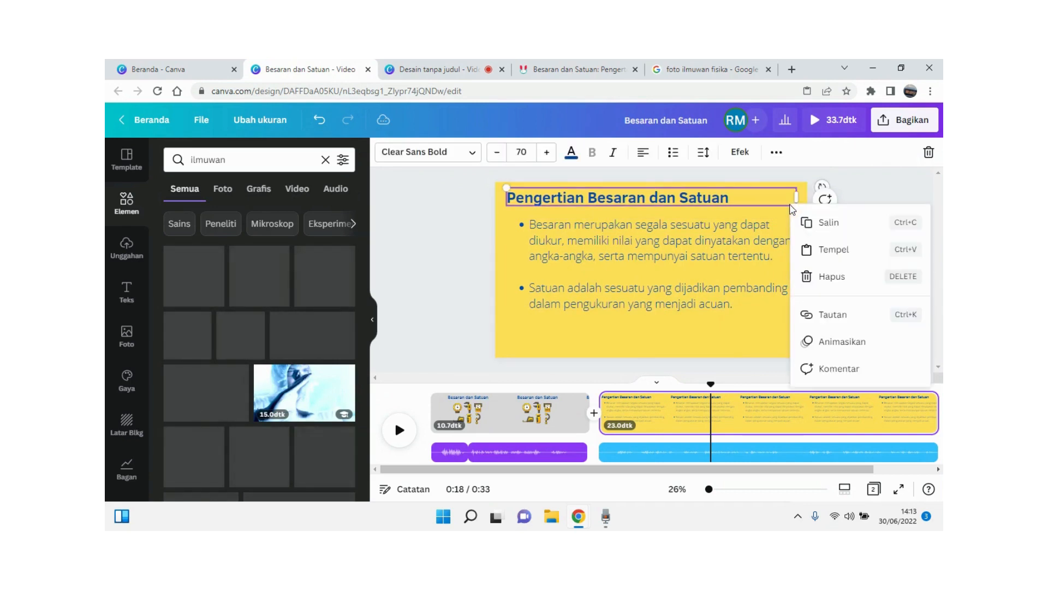
click(824, 252)
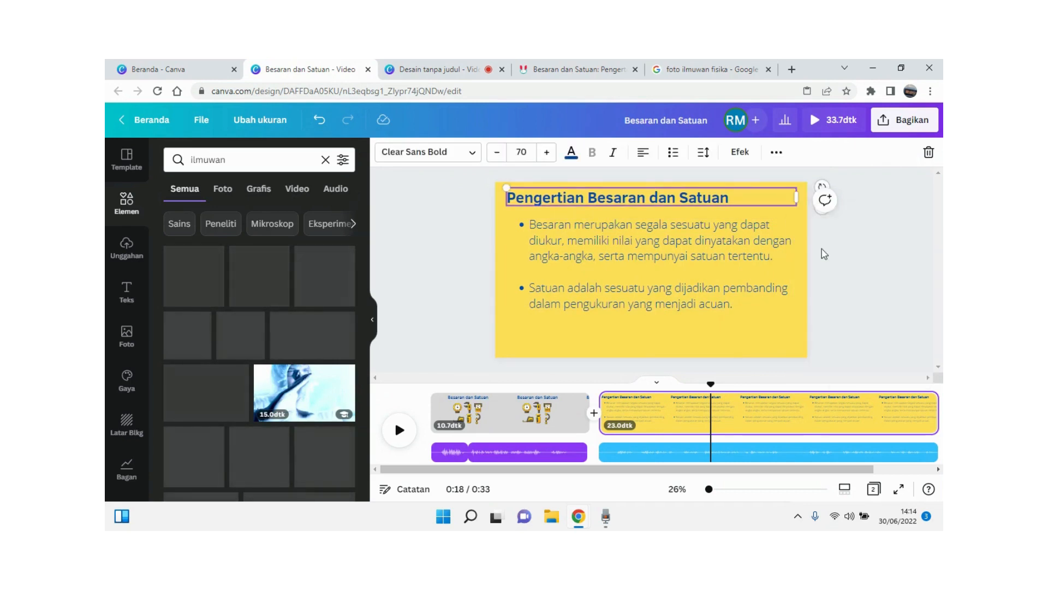
Shrink the pasted Einstein picture and place it in the lower-right corner of page 2.
drag(674, 306, 609, 345)
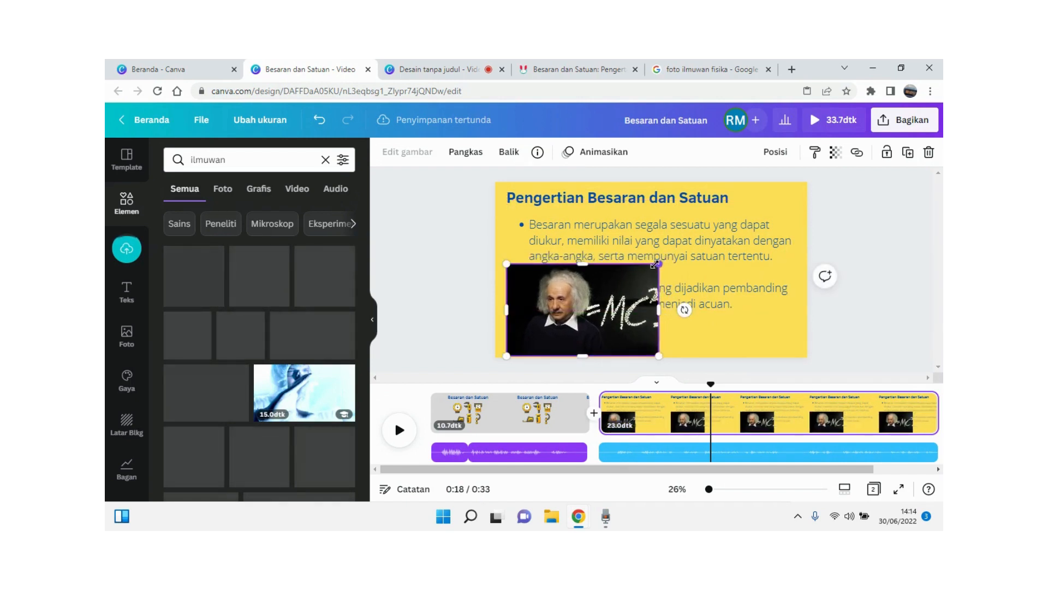
drag(656, 263, 776, 329)
double_click(775, 325)
click(873, 253)
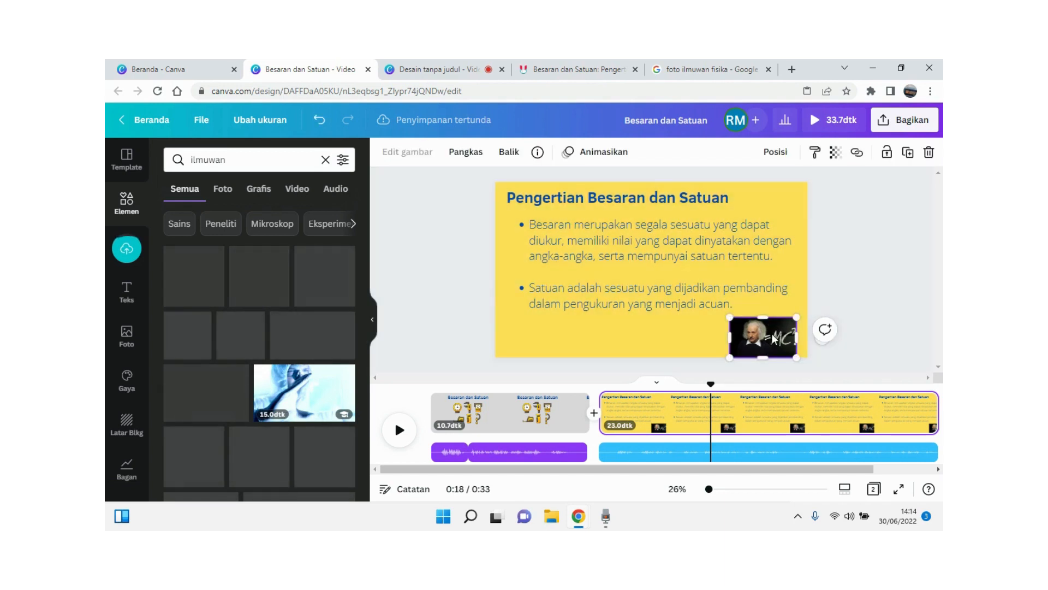
Try to crop the small Einstein picture in the lower-right corner of page 2, leaving crop mode without changes.
double_click(771, 333)
click(798, 308)
click(902, 227)
click(763, 337)
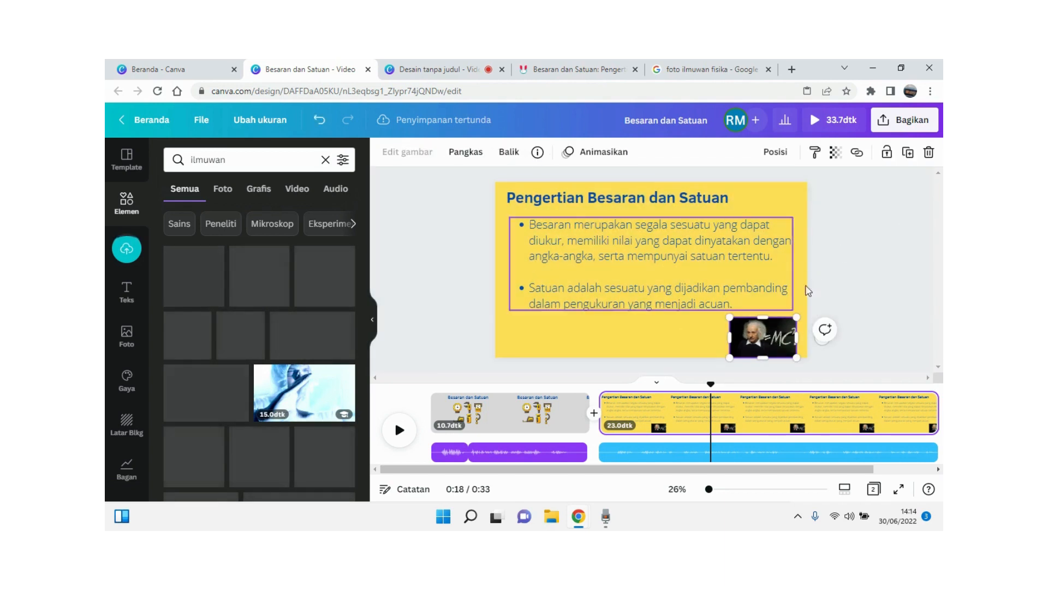
click(761, 296)
click(763, 322)
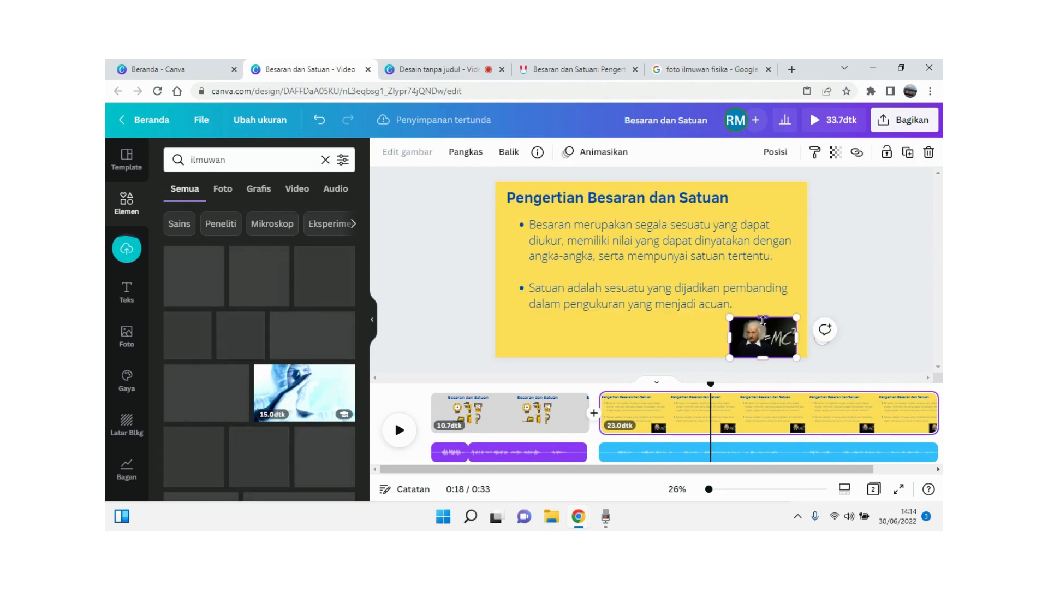
double_click(784, 338)
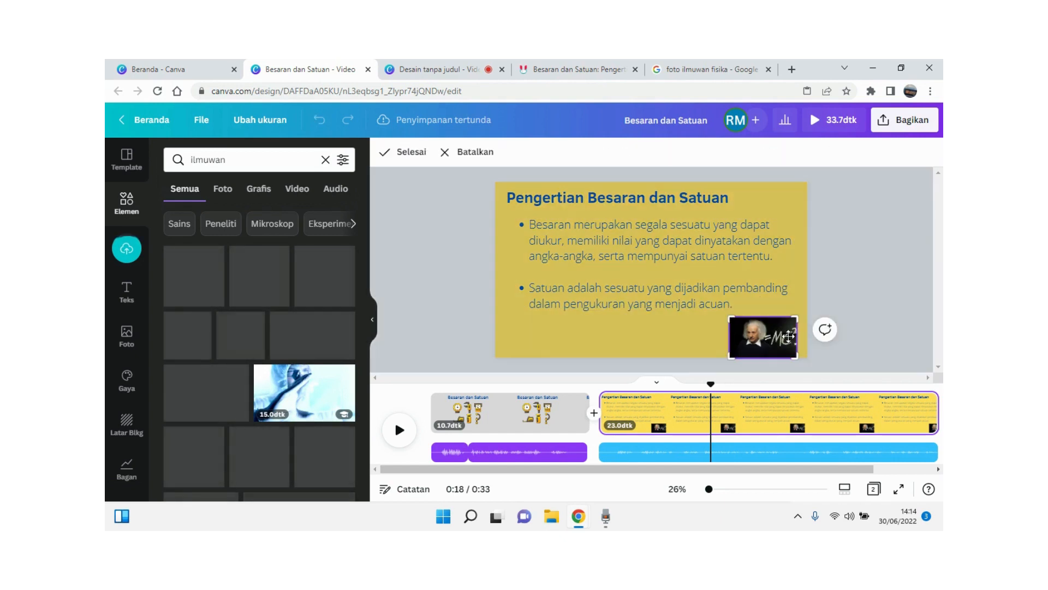
click(840, 298)
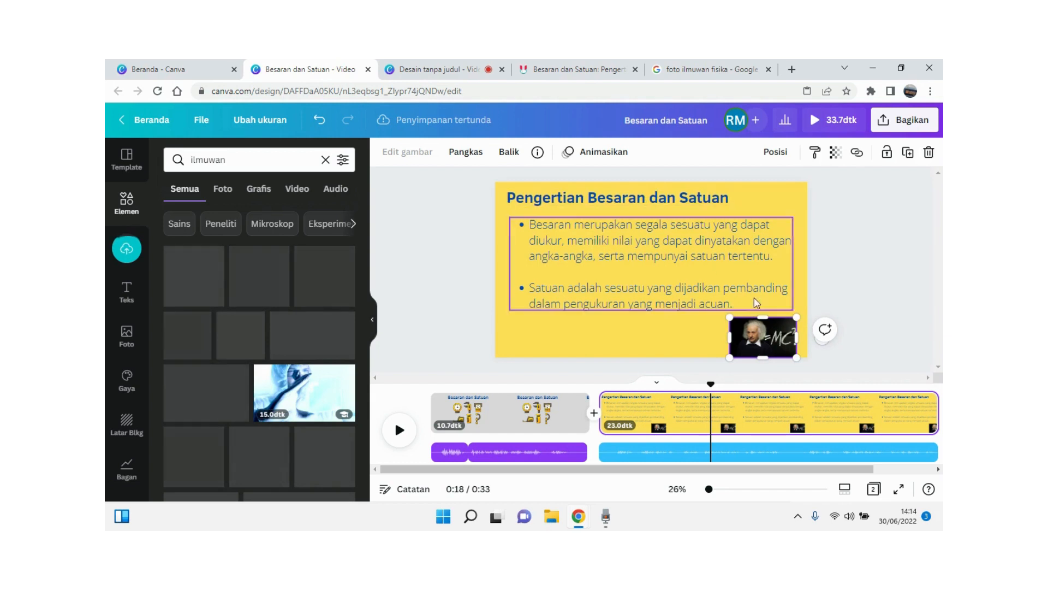
Move the Einstein picture to the lower-left corner of page 2, below the text, and enlarge it slightly.
drag(731, 327, 513, 328)
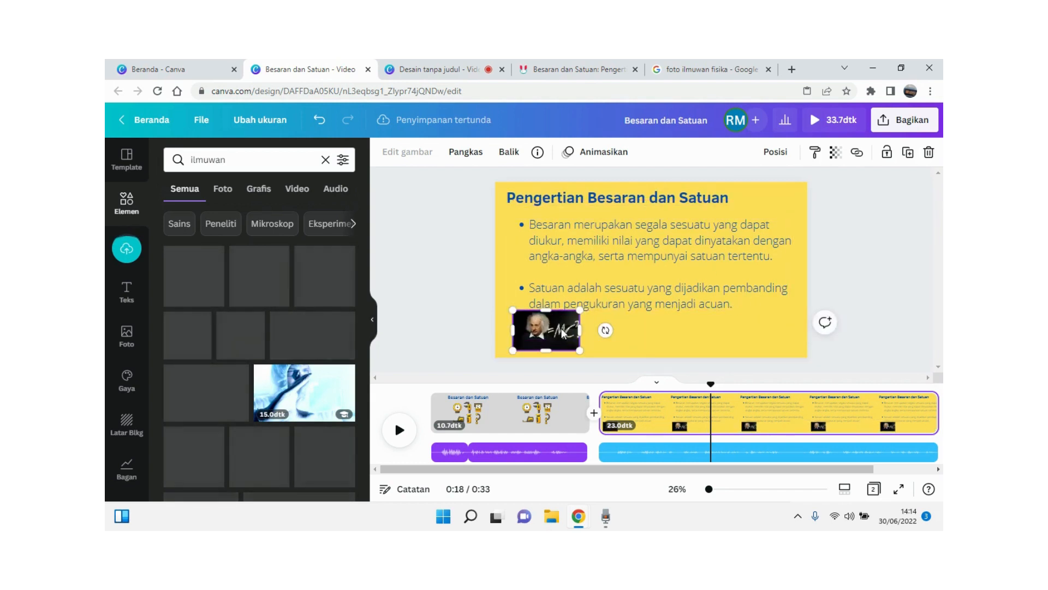
double_click(562, 333)
click(636, 340)
drag(580, 310, 566, 326)
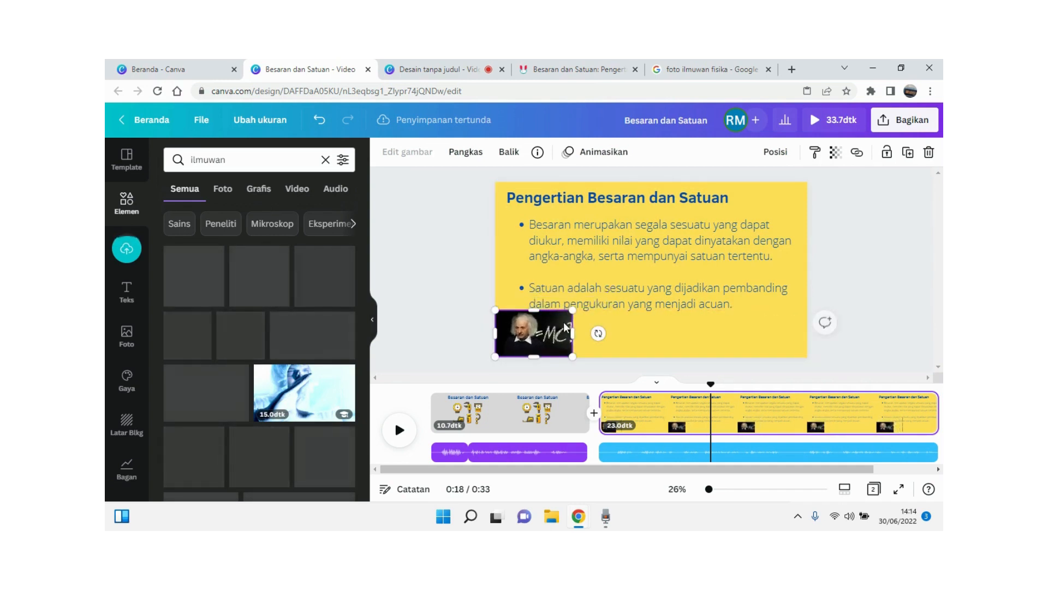
click(621, 333)
click(556, 335)
Return to page 2 on the timeline and delete the Einstein picture from its lower-left corner.
scroll(415, 299, up, 1)
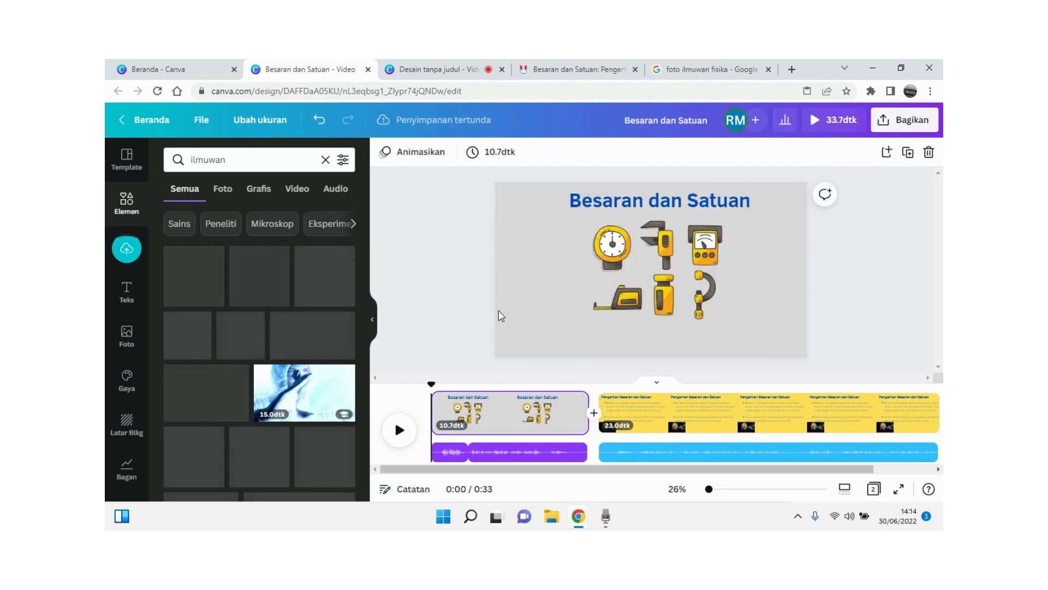
scroll(500, 315, down, 1)
click(633, 412)
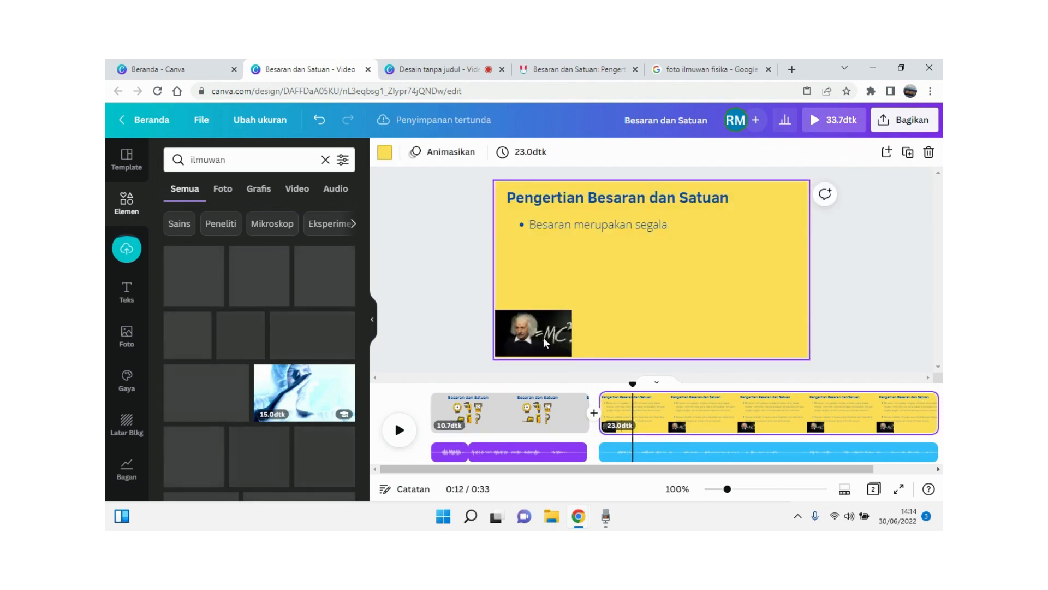
click(533, 328)
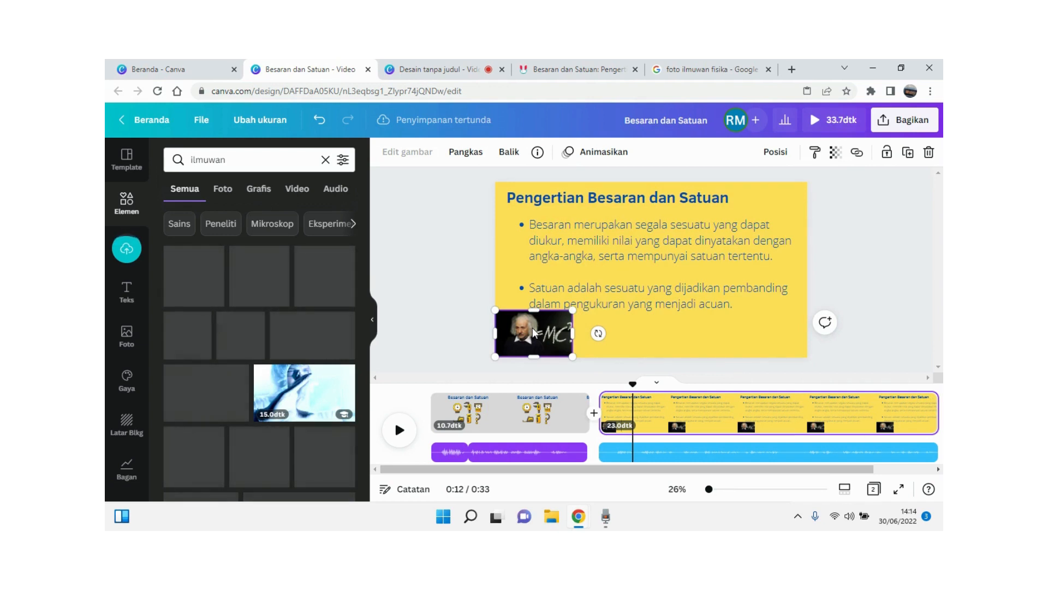
key(Delete)
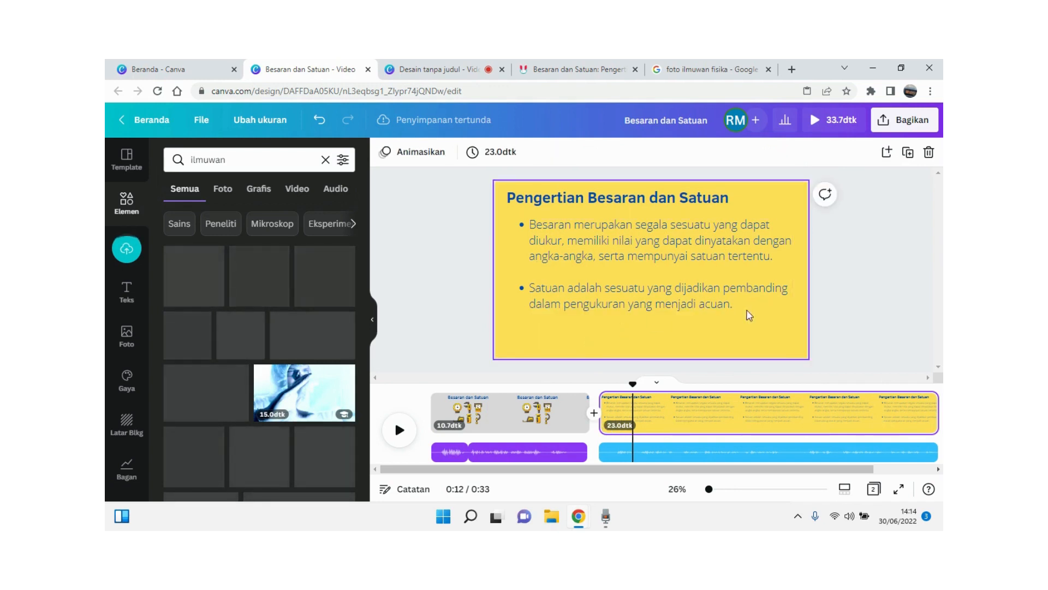
Move to 0:14 on page 2 and open the uploaded images to find the Einstein picture.
click(681, 287)
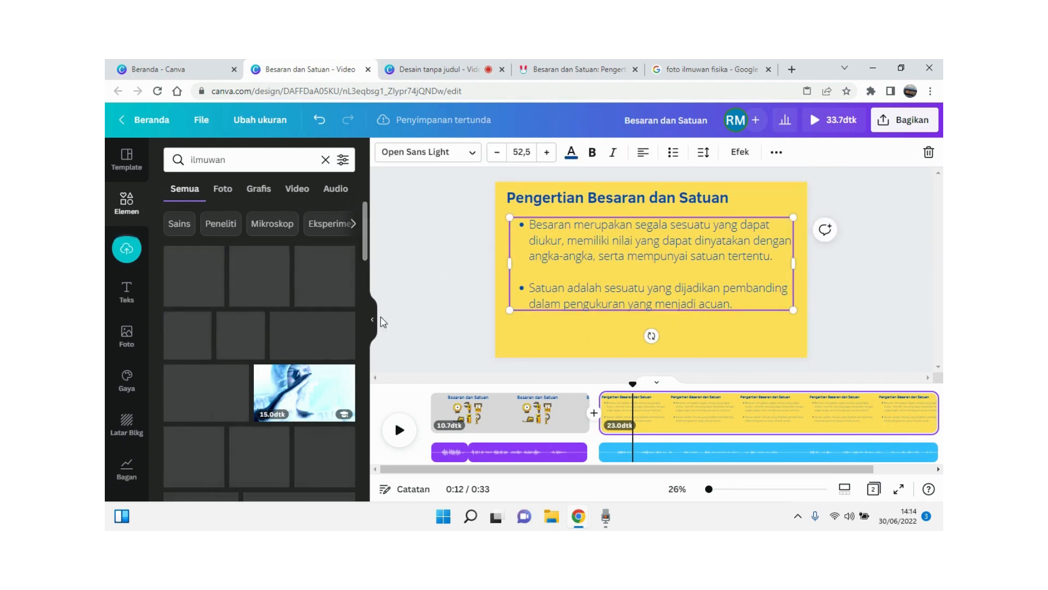
click(501, 412)
click(662, 434)
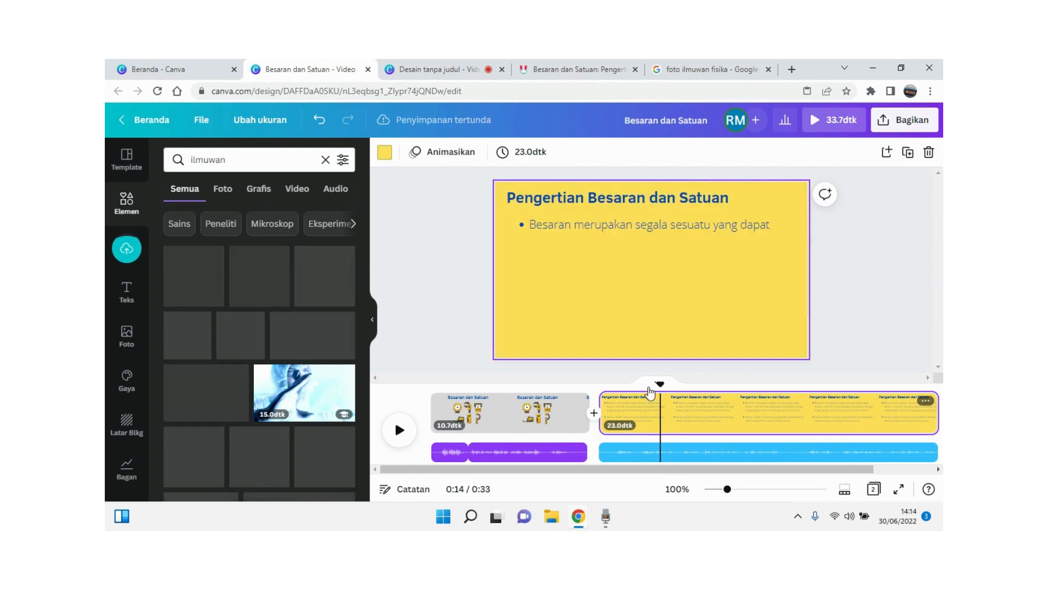
click(552, 231)
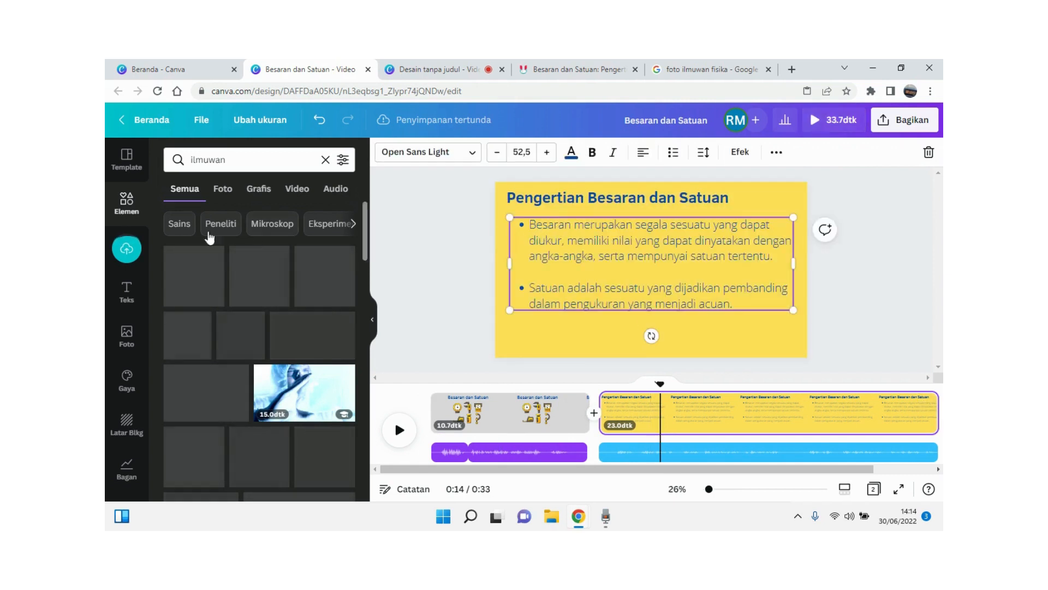
click(127, 201)
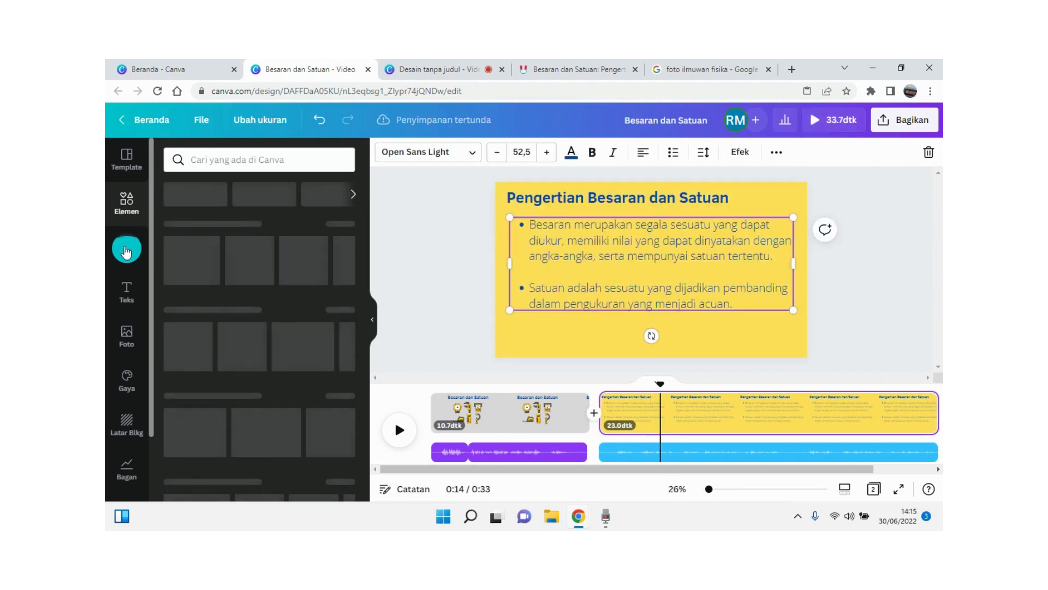
click(126, 249)
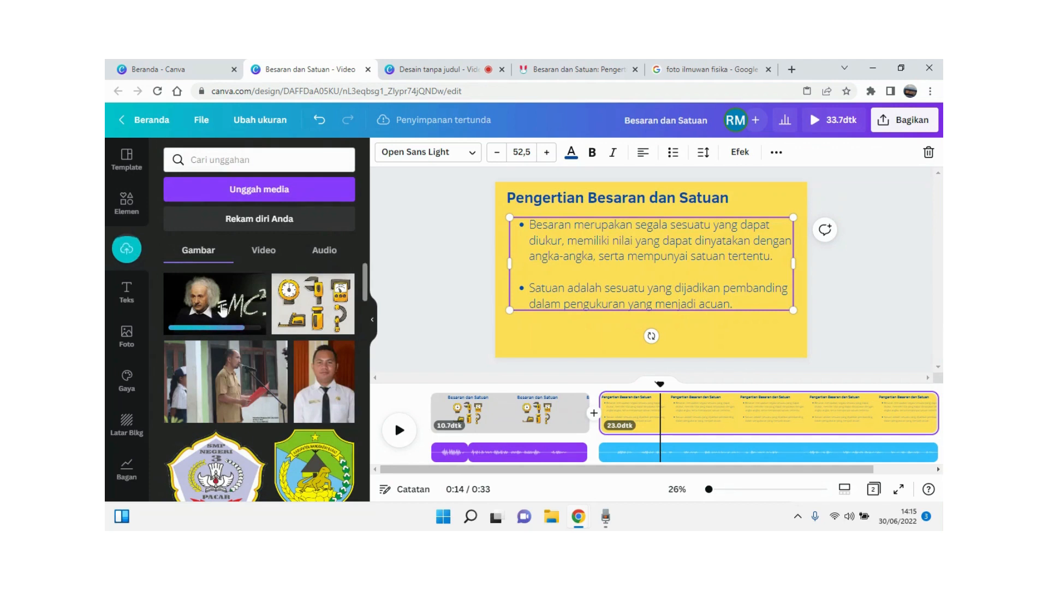
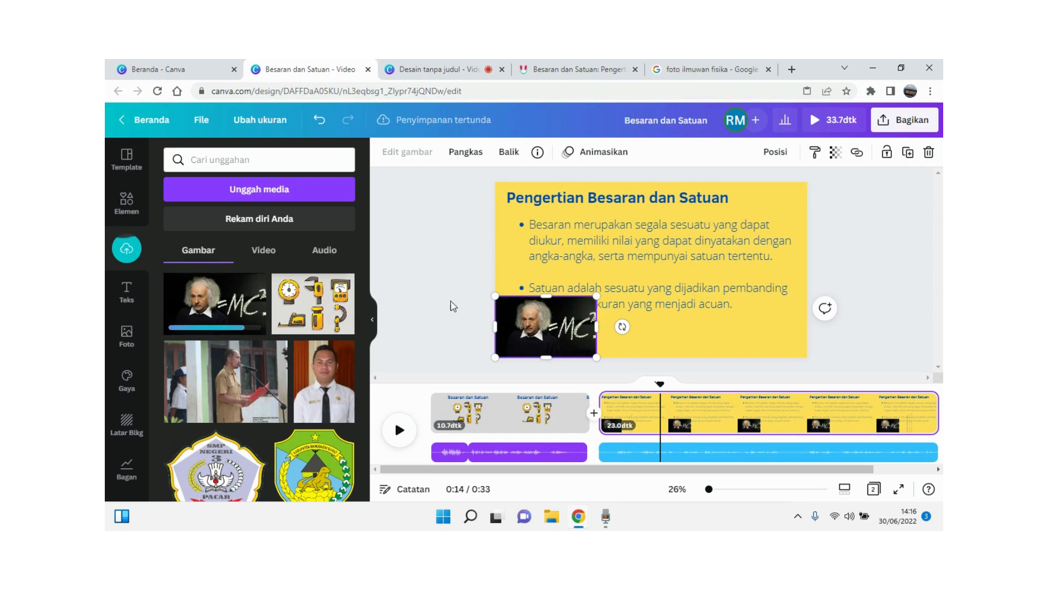
Add another copy of the uploaded "=MC²" Einstein picture to page 2, and delete both copies from the page.
click(255, 325)
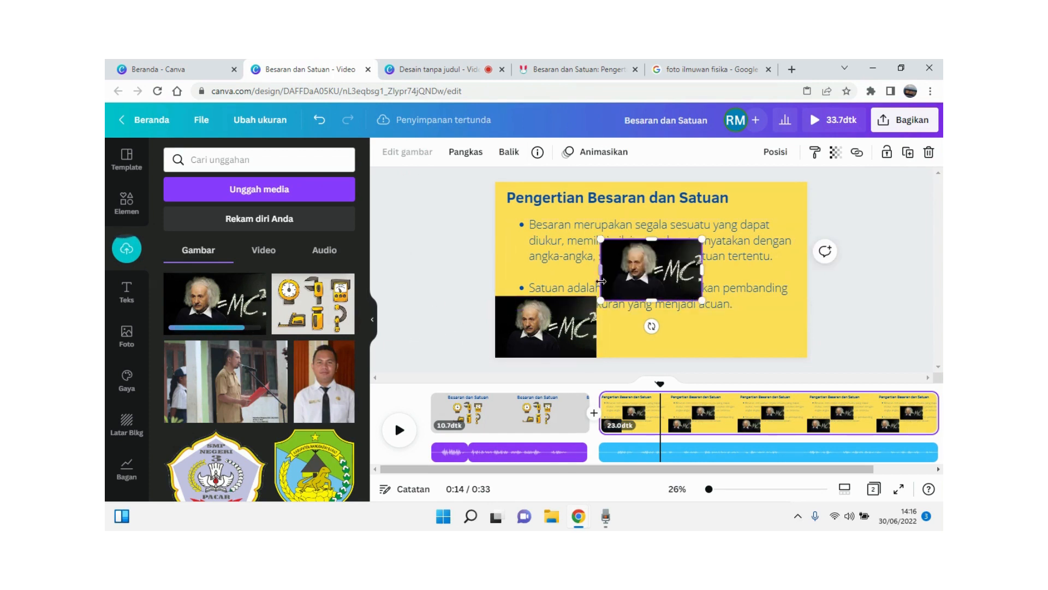
key(Delete)
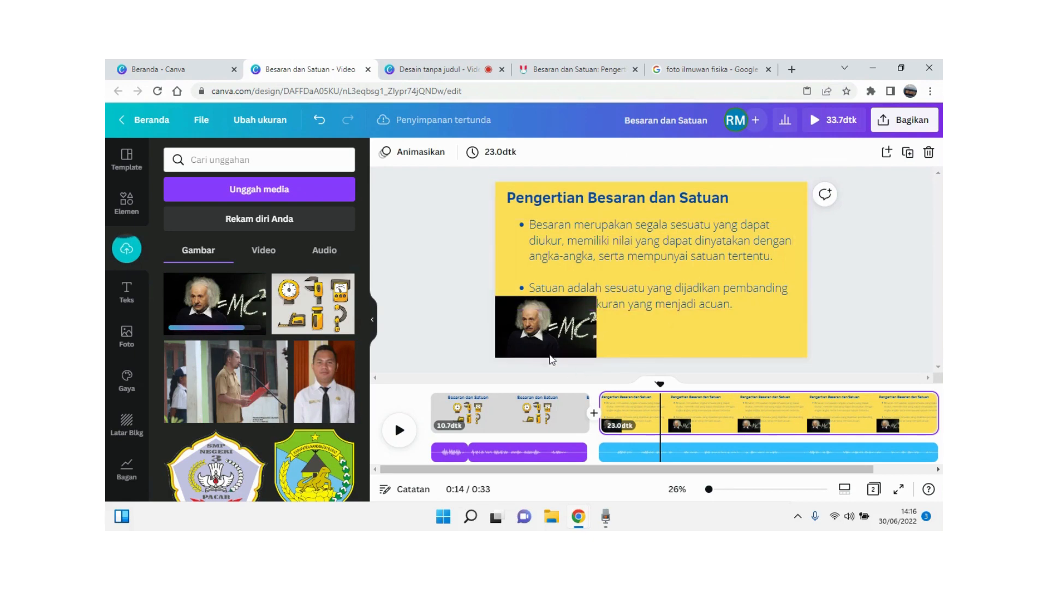
click(547, 335)
key(Delete)
Return to the Google image results and copy the picture of Einstein in front of a chalkboard formula from UtakAtikOtak.com.
click(711, 67)
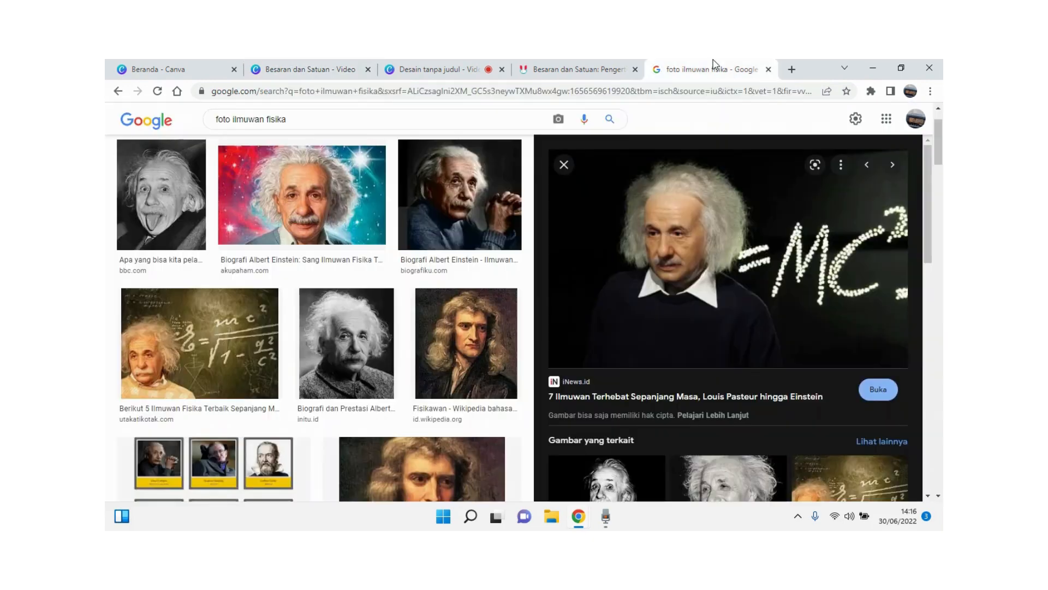
scroll(415, 306, down, 6)
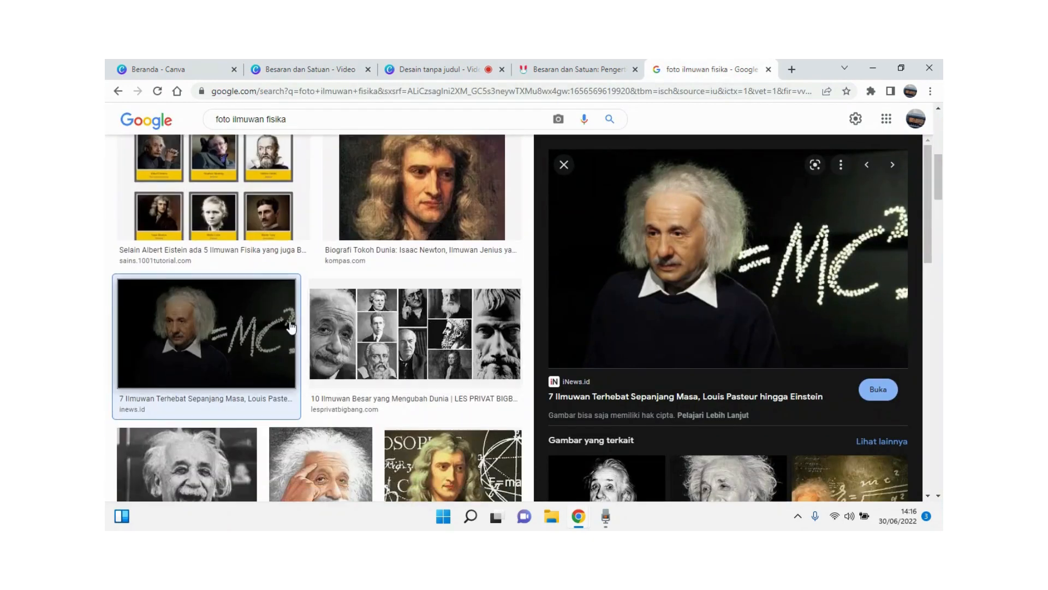
scroll(295, 330, up, 3)
scroll(295, 330, up, 3)
click(213, 404)
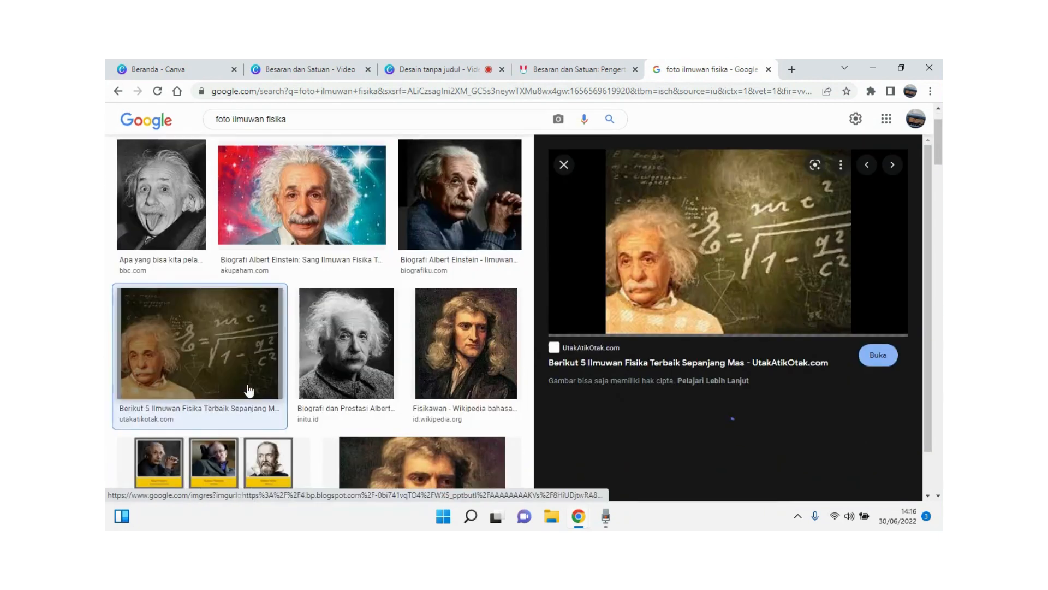
right_click(708, 199)
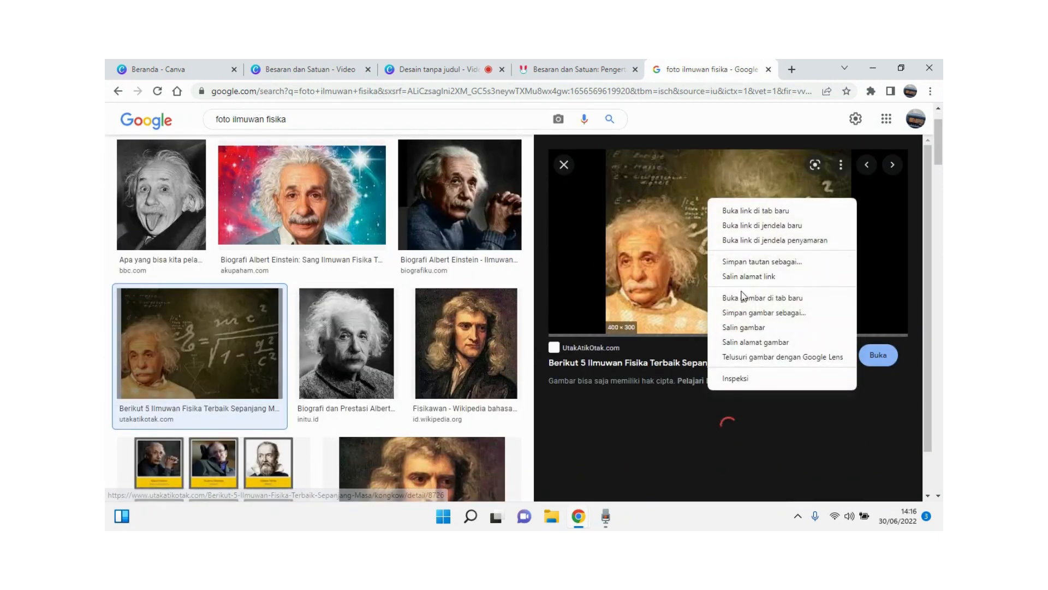
click(748, 328)
Switch back to the Canva video, paste the copied chalkboard picture onto page 2 and move it to the lower-left corner.
click(305, 70)
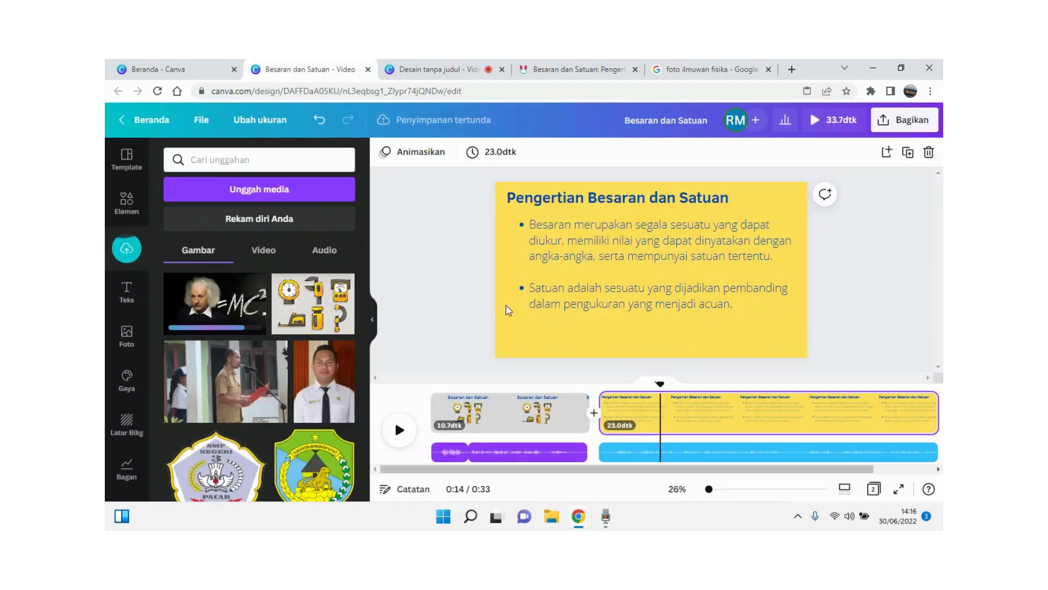
key(ctrl+v)
right_click(573, 272)
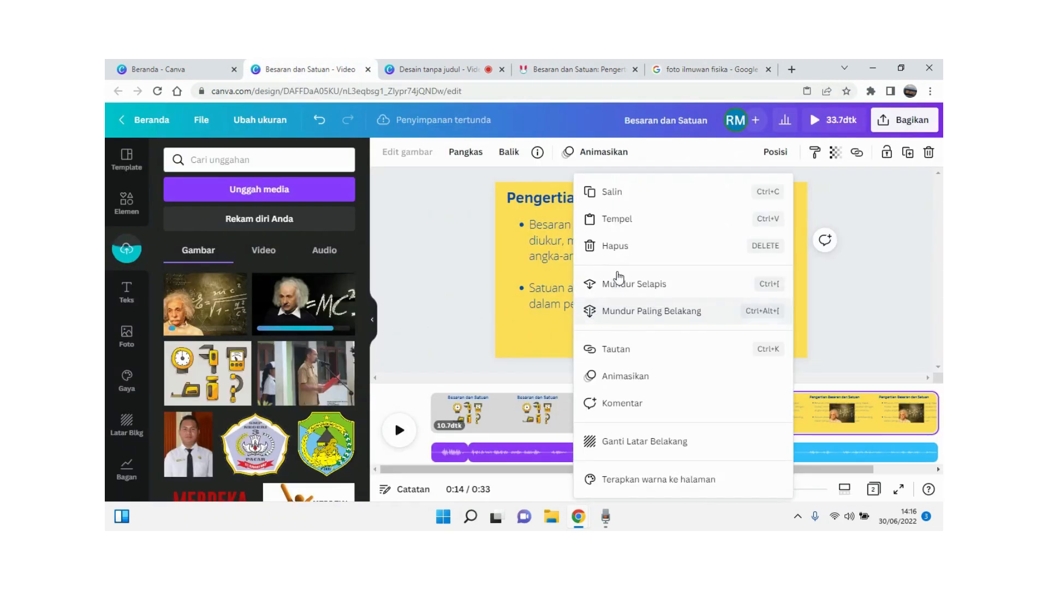
click(632, 224)
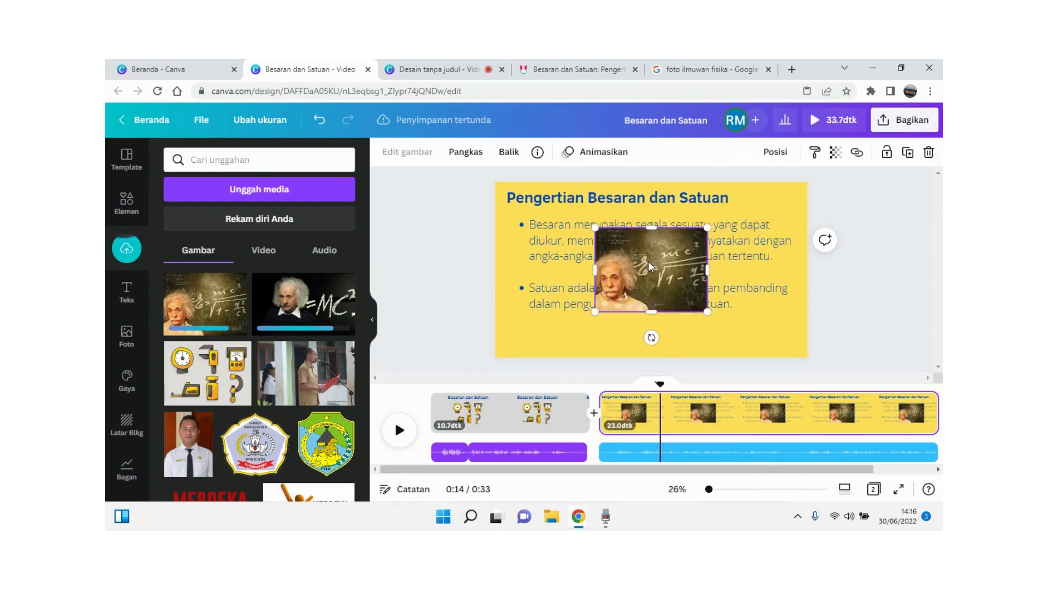
drag(647, 261, 558, 296)
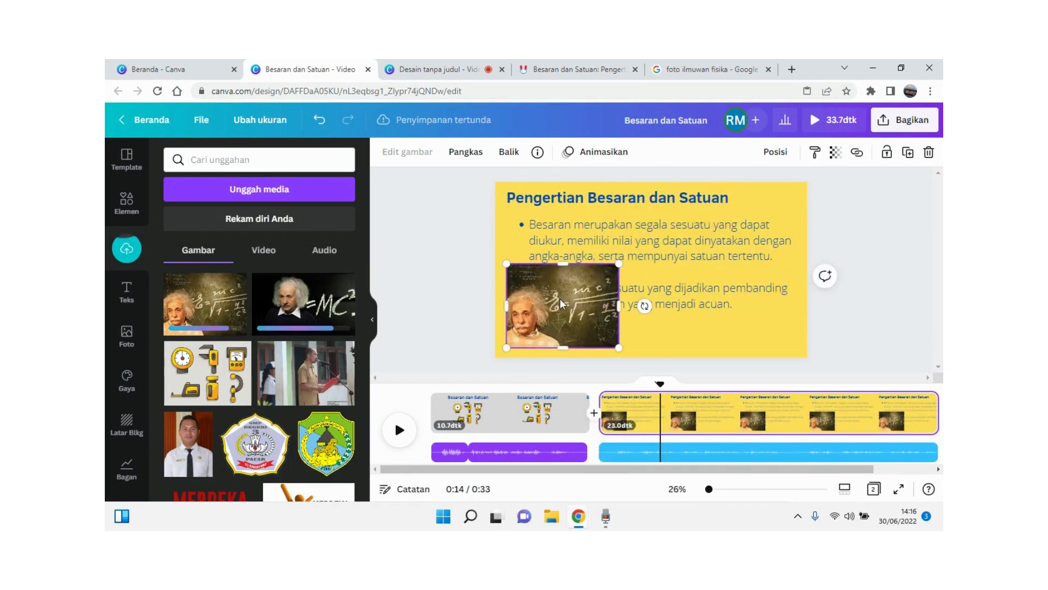
click(652, 345)
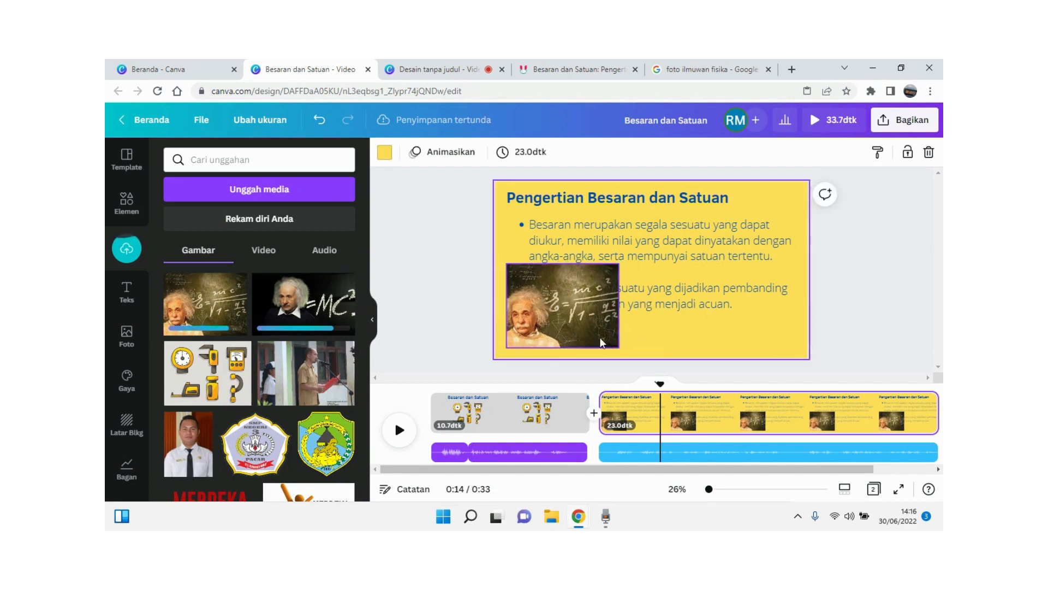
click(595, 333)
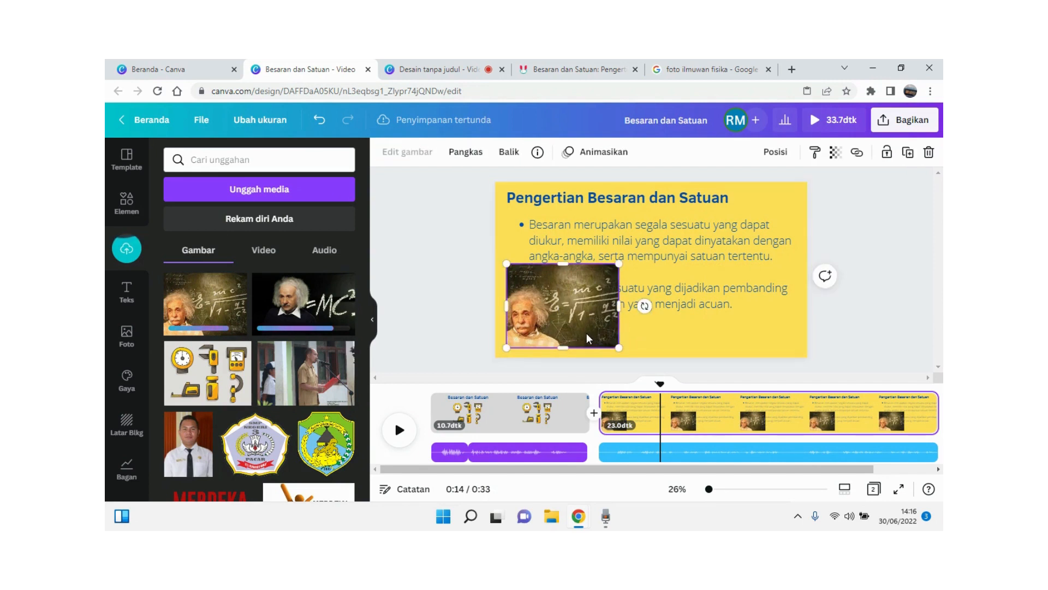
Replace the pasted picture with the uploaded "=MC²" picture and a chalkboard Einstein picture in page 2's lower-left corner, removing the extra chalkboard copy.
key(Delete)
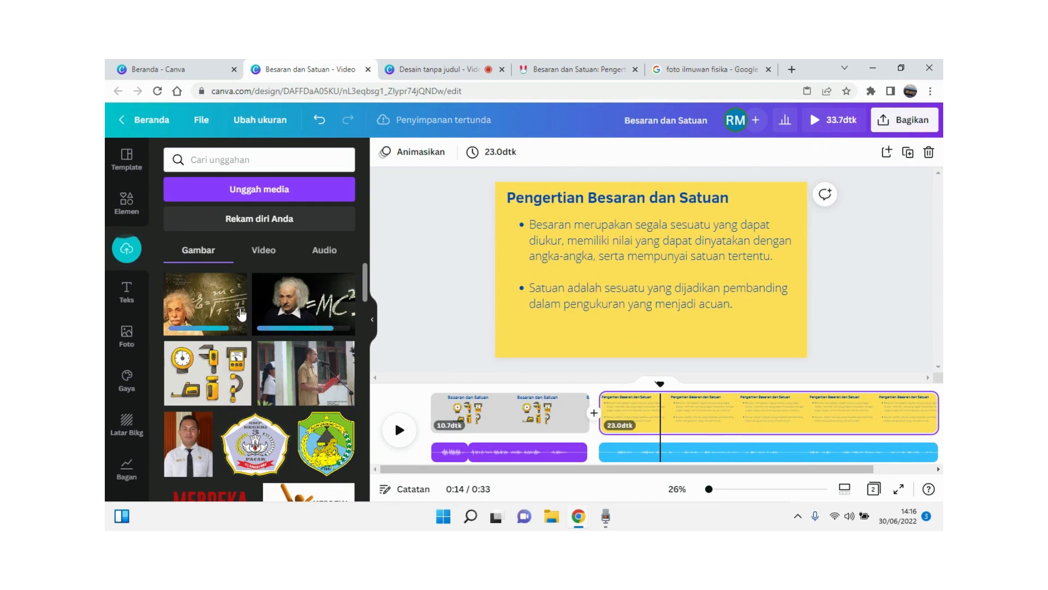
click(260, 311)
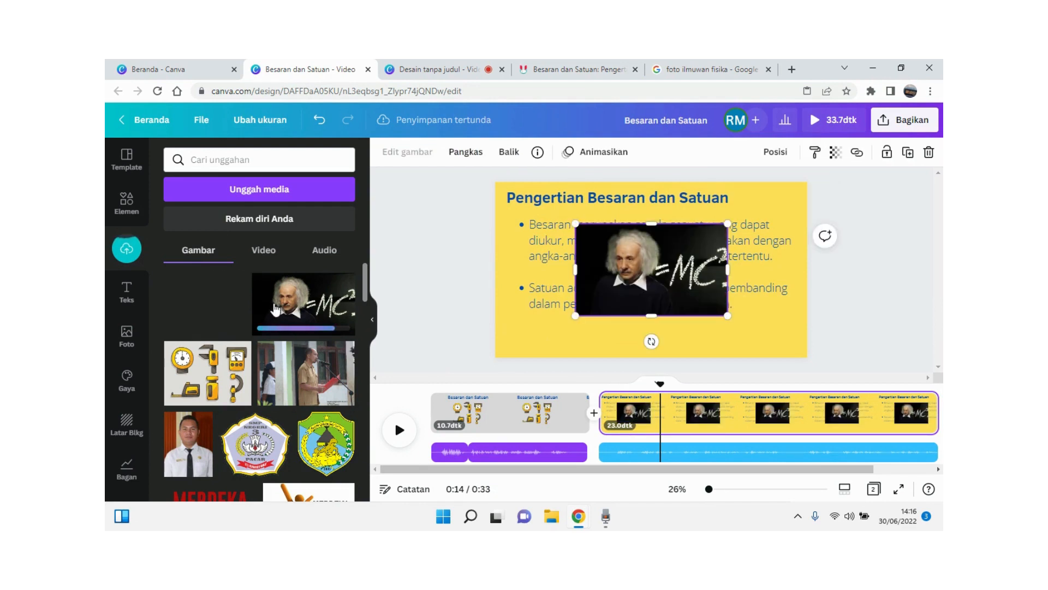
click(243, 314)
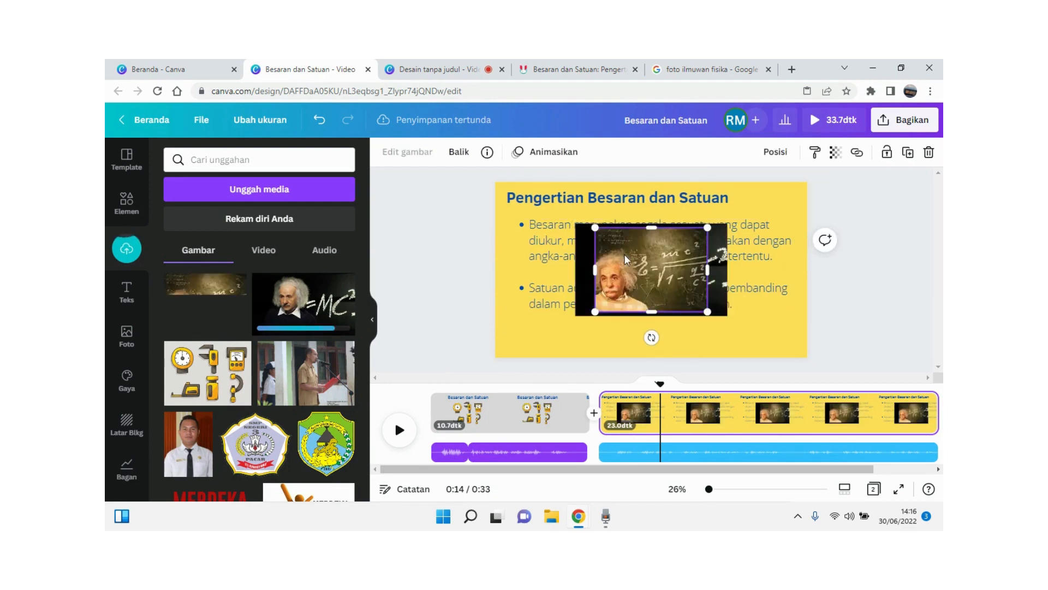
drag(624, 254, 559, 299)
key(ctrl+v)
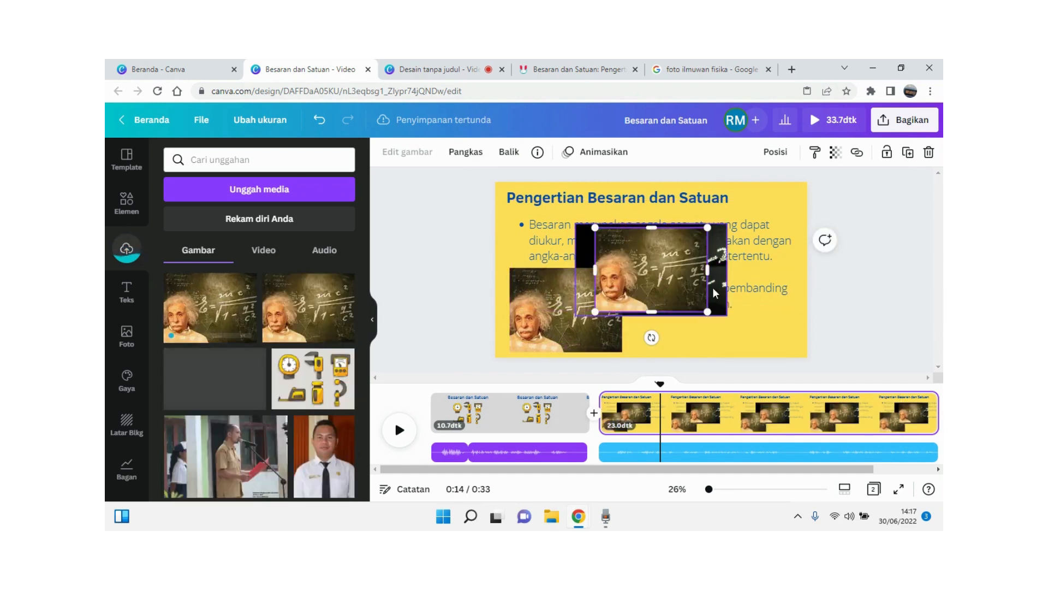
key(Delete)
click(655, 340)
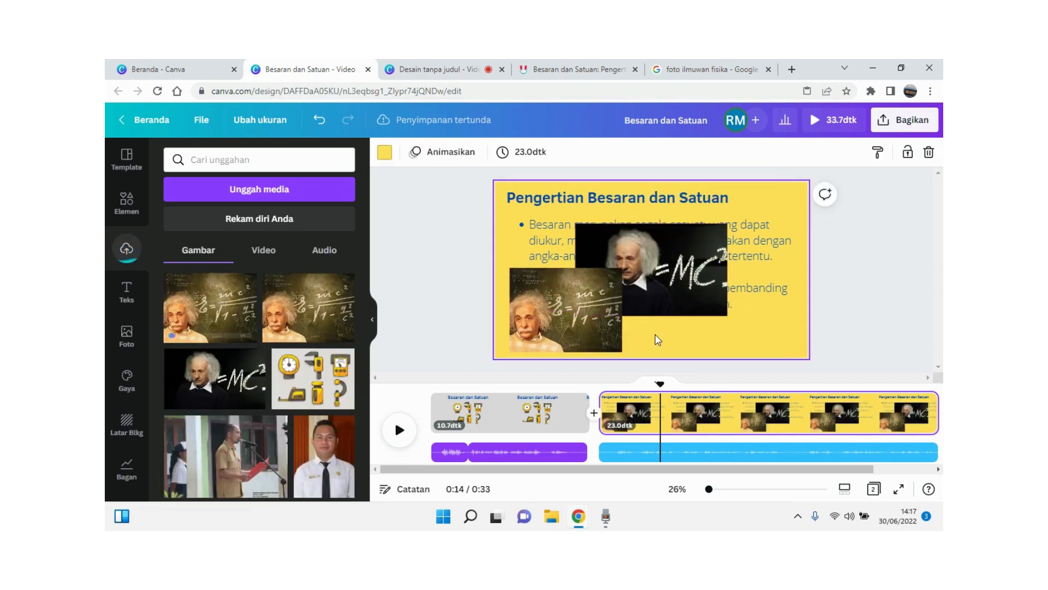
Move the "=MC²" Einstein picture to the lower-right part of page 2 and remove its background.
click(660, 292)
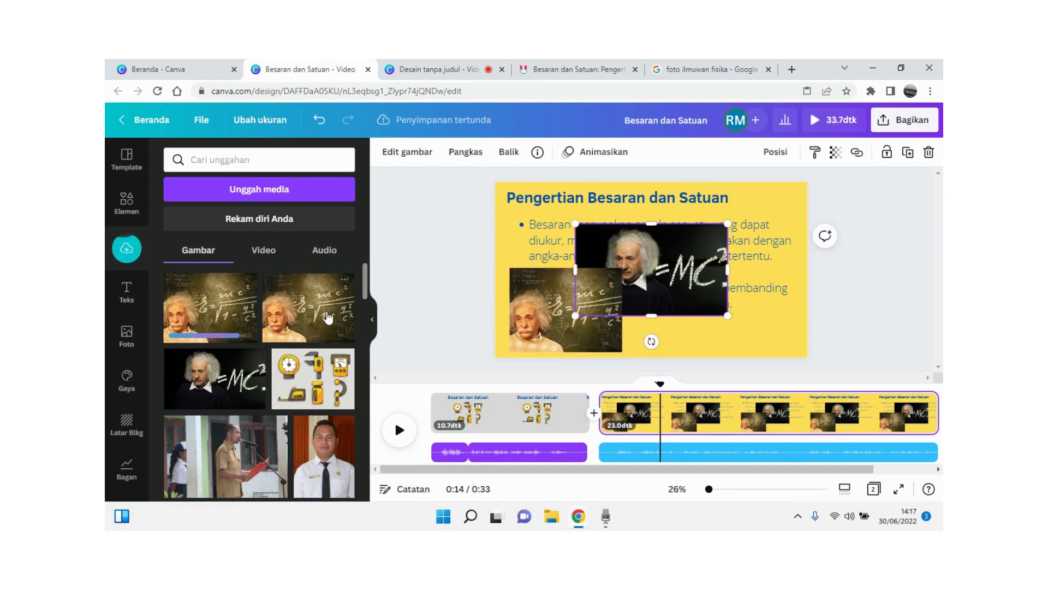
drag(684, 296, 756, 319)
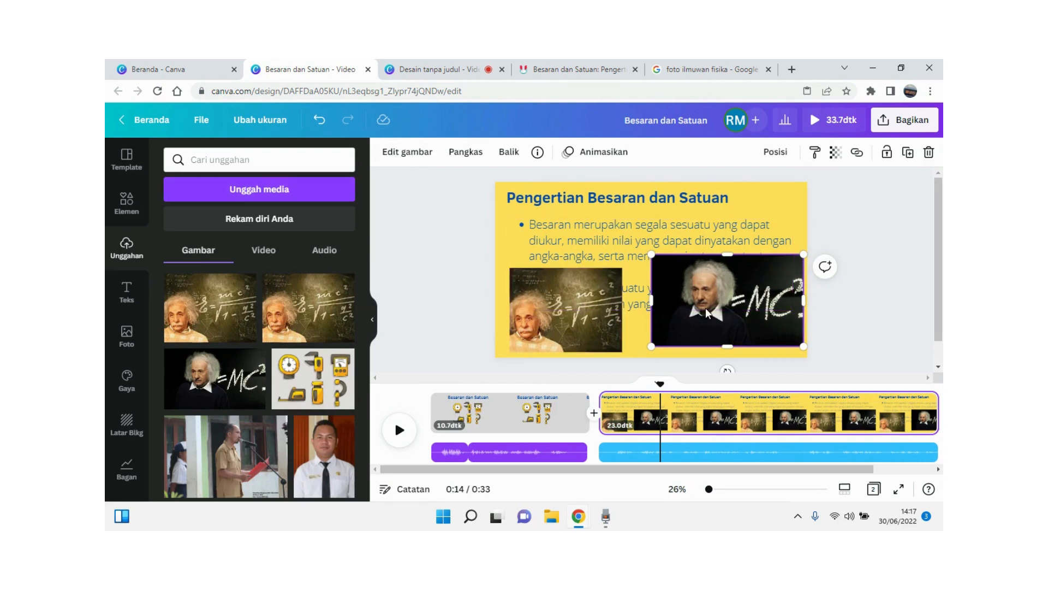
click(865, 298)
click(752, 318)
click(414, 157)
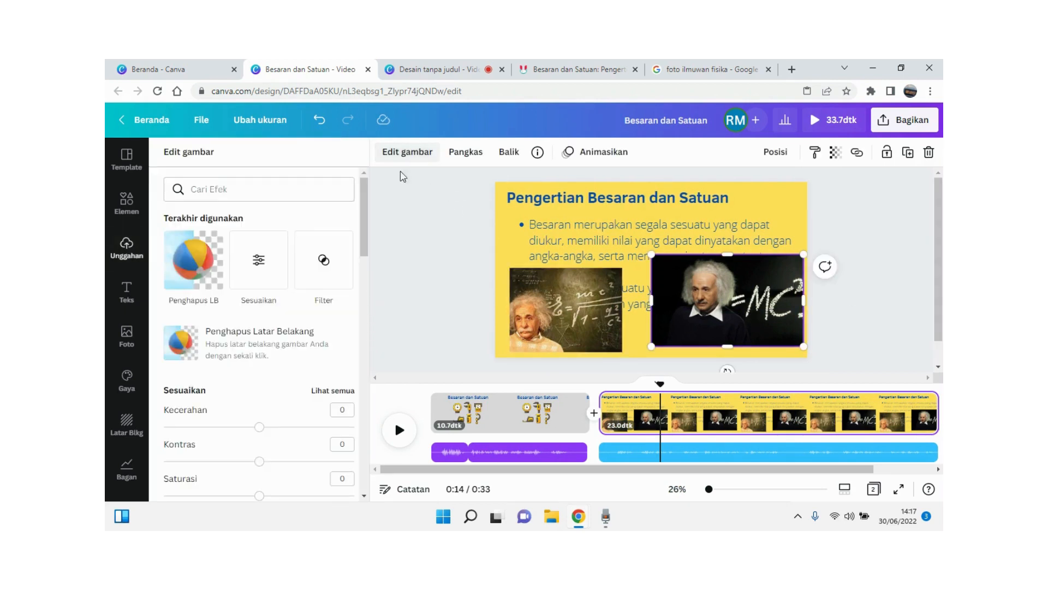
click(278, 361)
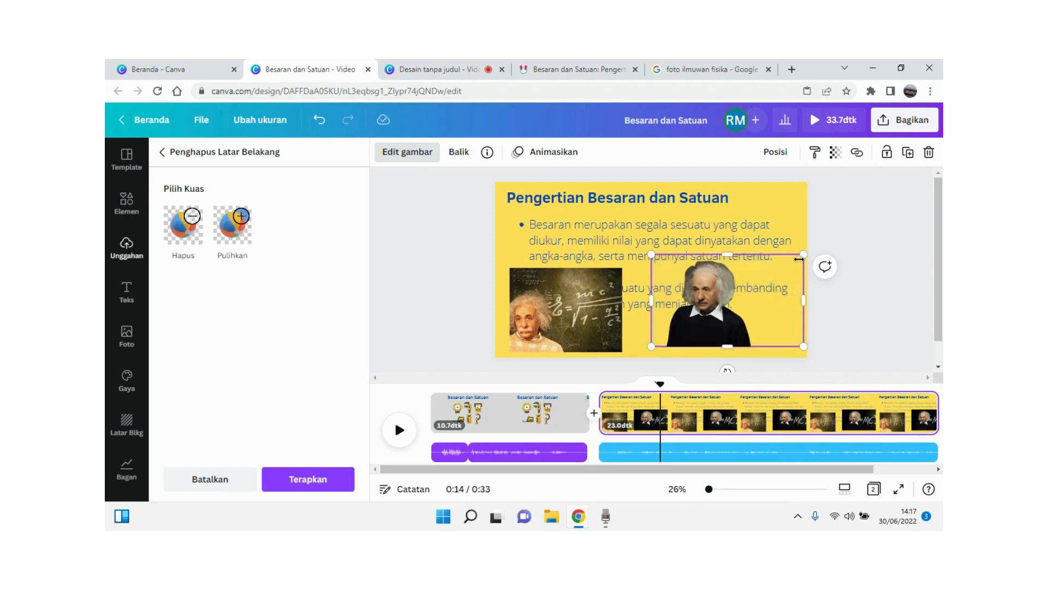
Shrink the Einstein cut-out into the lower-right corner of page 2 and delete the chalkboard picture.
drag(801, 257, 776, 337)
click(597, 335)
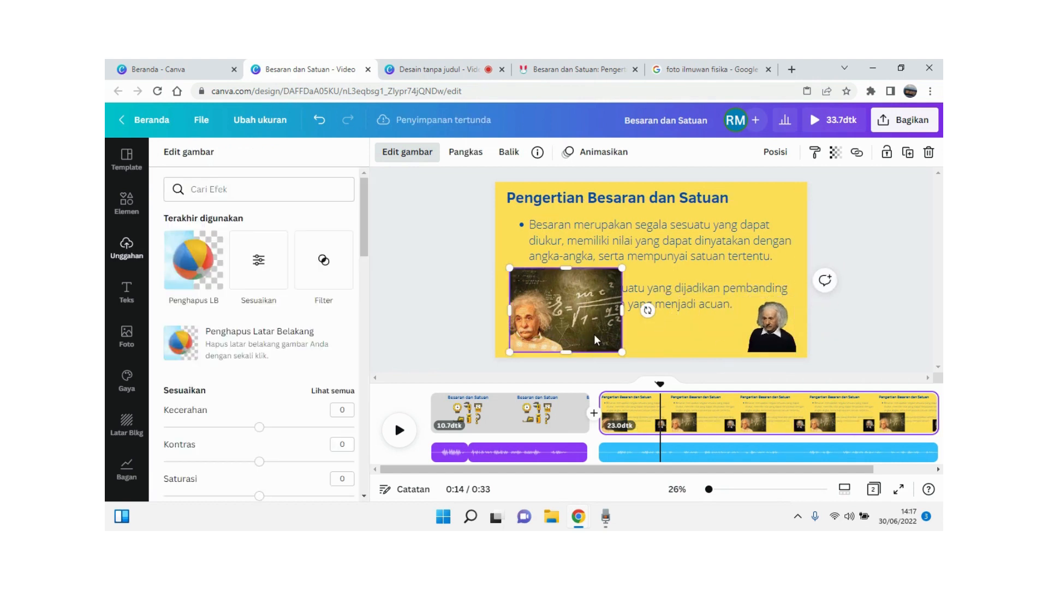
key(Delete)
drag(691, 337, 755, 330)
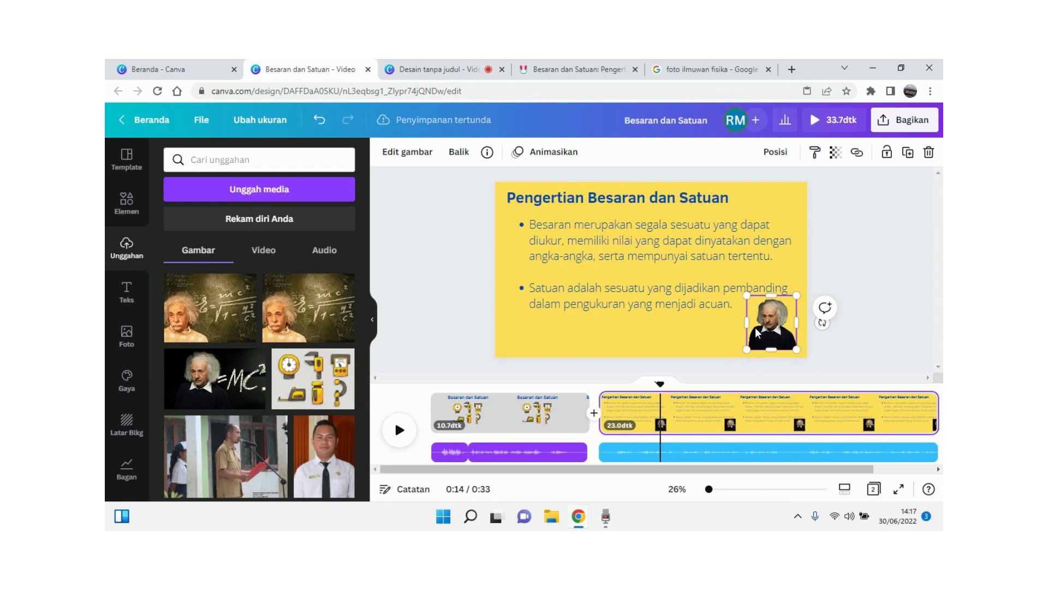
key(ctrl+d)
drag(758, 330, 661, 308)
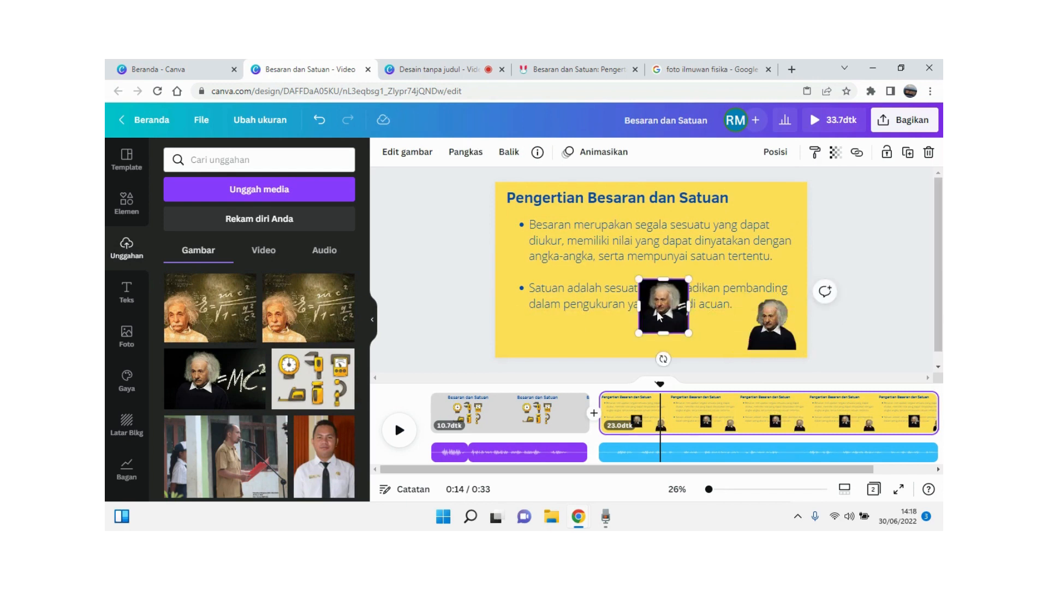
key(Delete)
Enlarge the Einstein cut-out moderately in the lower-right corner of page 2 and send it to the back, behind the text.
click(757, 332)
drag(745, 296, 666, 198)
drag(739, 270, 755, 273)
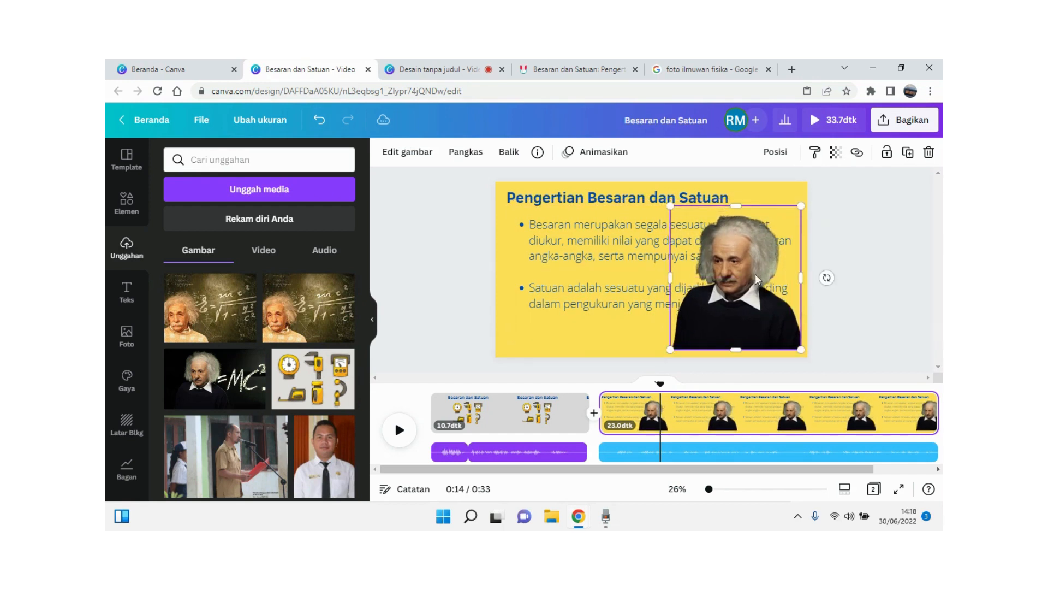
right_click(749, 264)
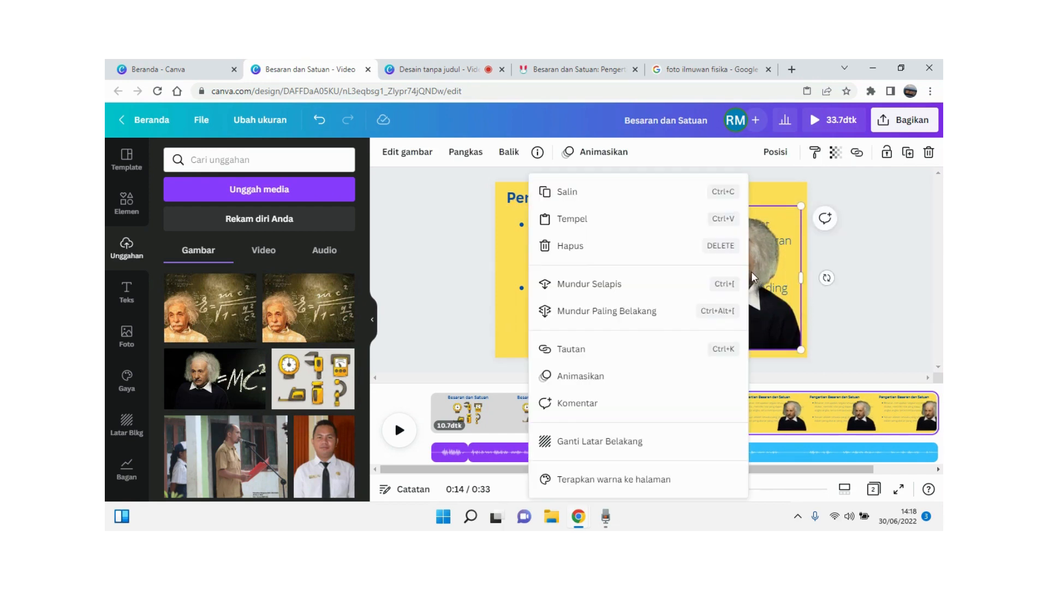
click(659, 316)
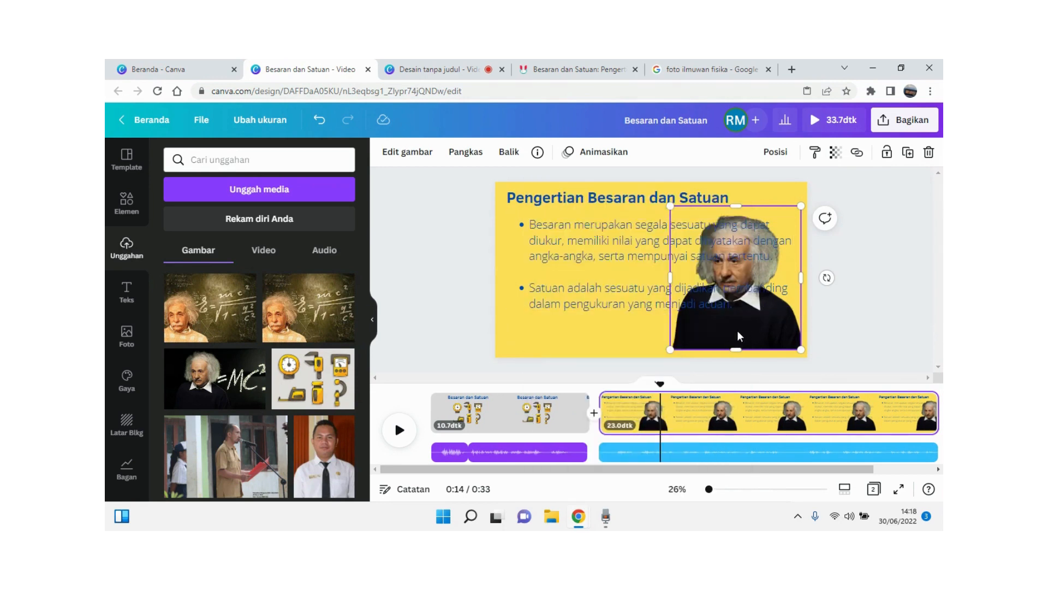
drag(738, 332, 746, 333)
drag(679, 208, 727, 260)
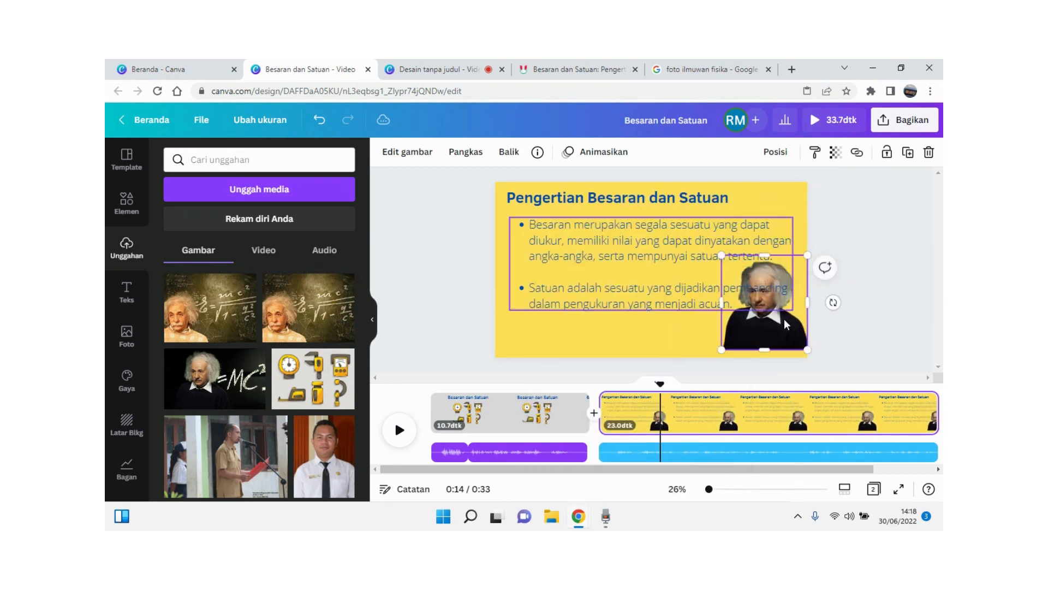
click(699, 304)
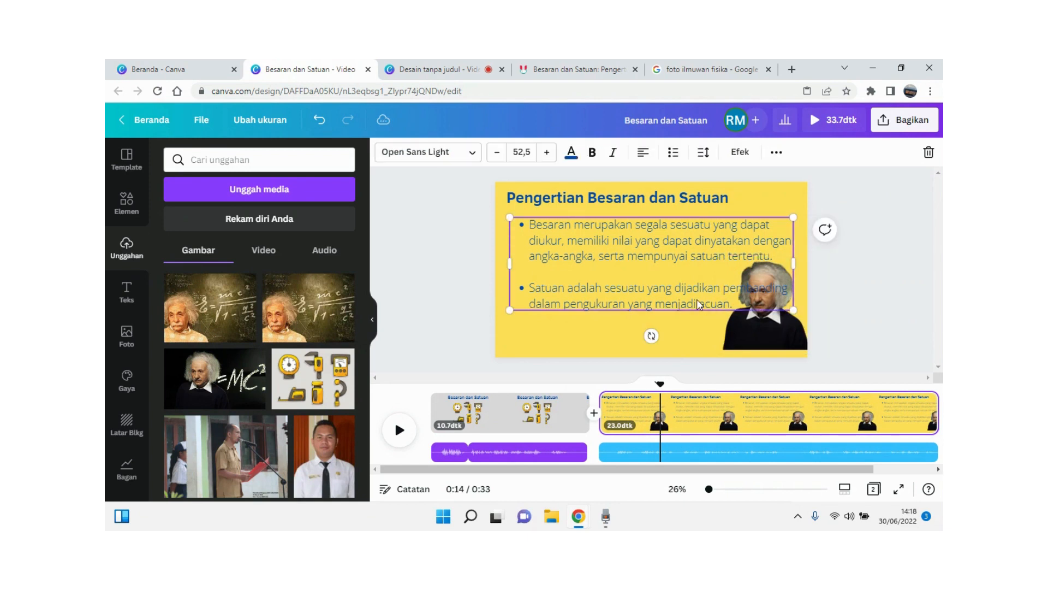
click(751, 329)
double_click(752, 331)
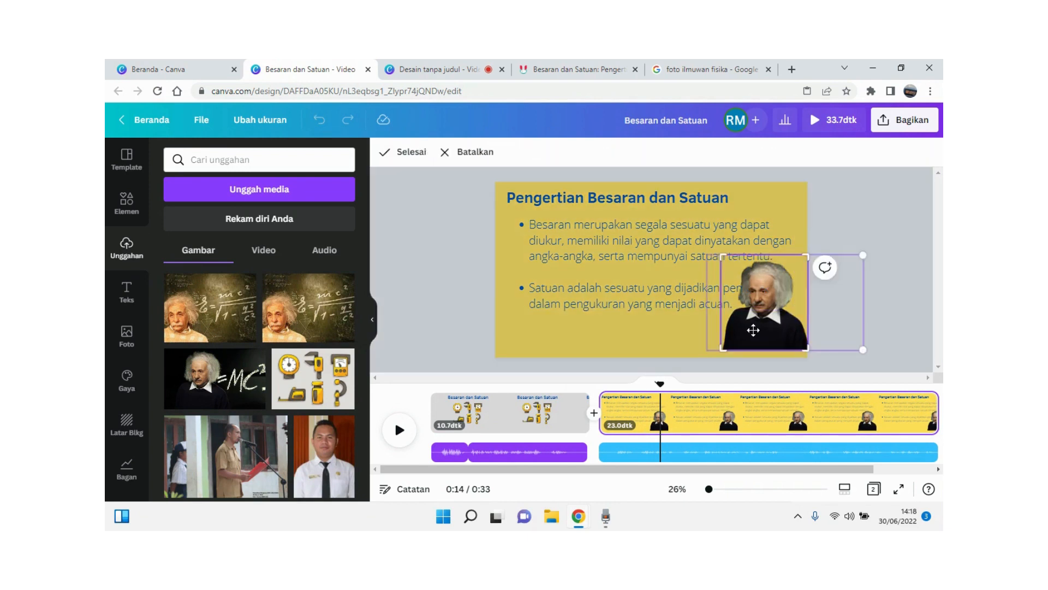
click(864, 234)
click(741, 303)
Increase the brightness and saturation of the Einstein cut-out with the image adjustments.
click(758, 331)
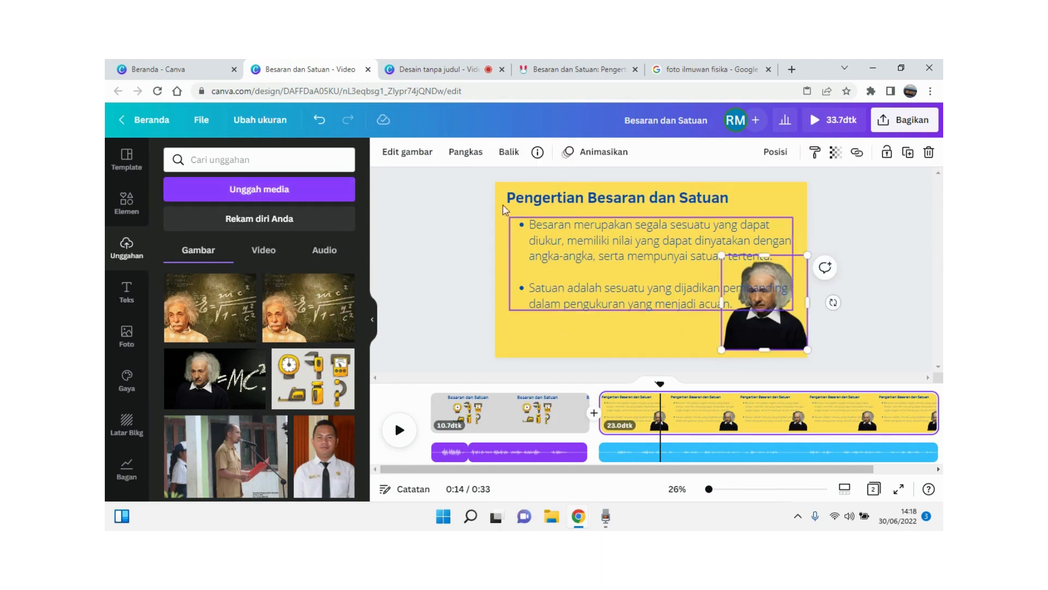
click(408, 152)
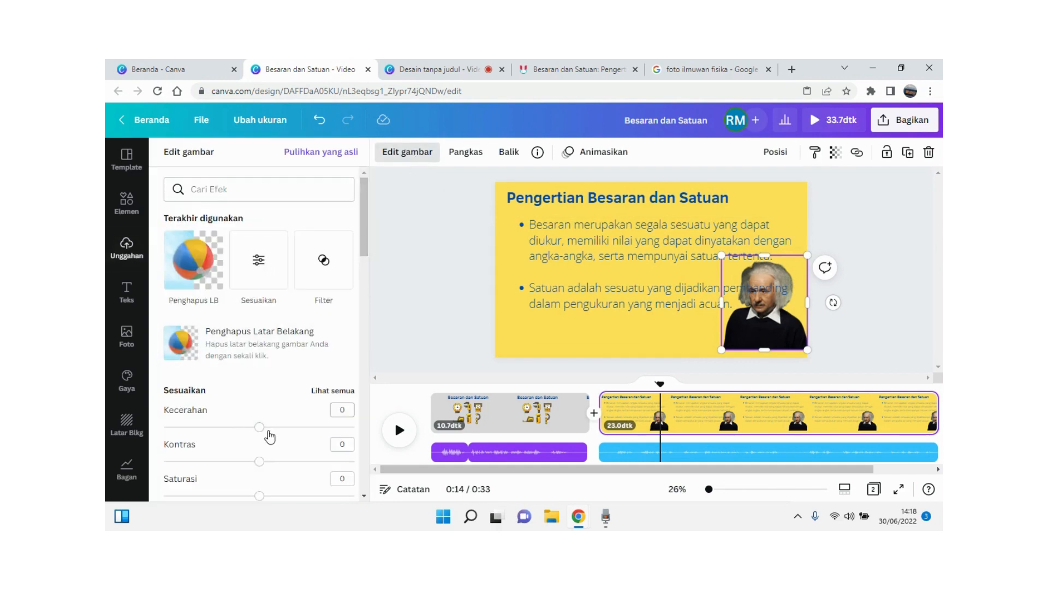
drag(259, 427, 308, 462)
drag(261, 498, 317, 497)
Colour the "Satuan adalah sesuatu yang dijadikan pembanding" bullet text red.
click(581, 304)
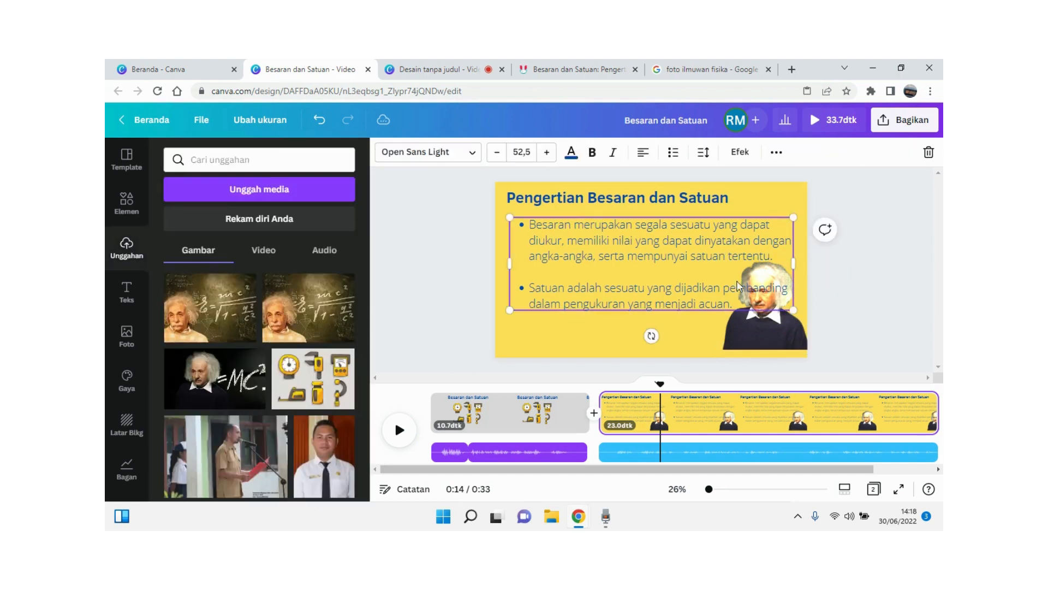
drag(731, 304, 522, 297)
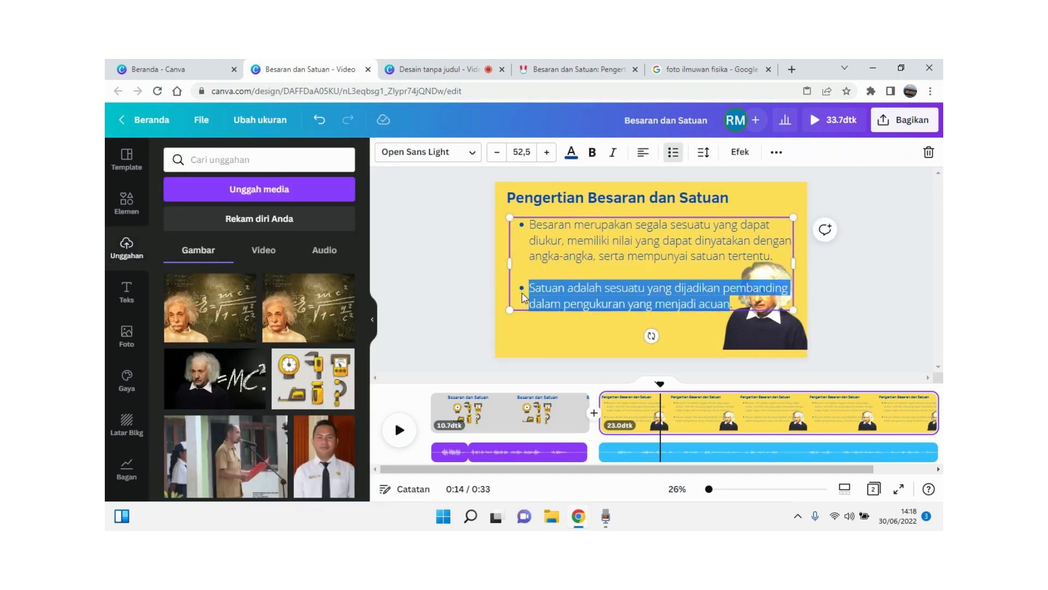
click(572, 154)
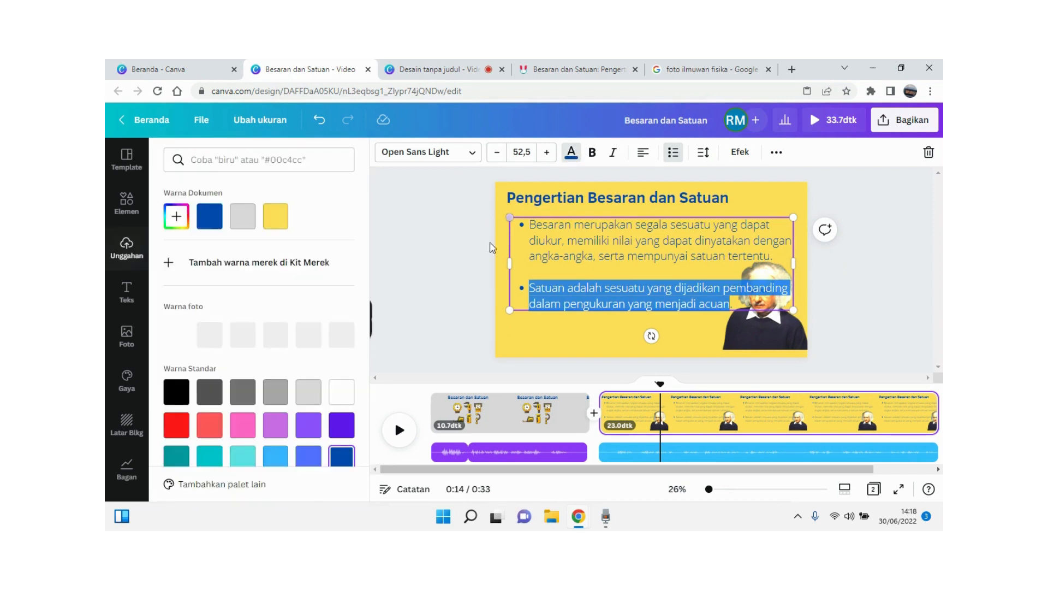
click(177, 426)
key(Escape)
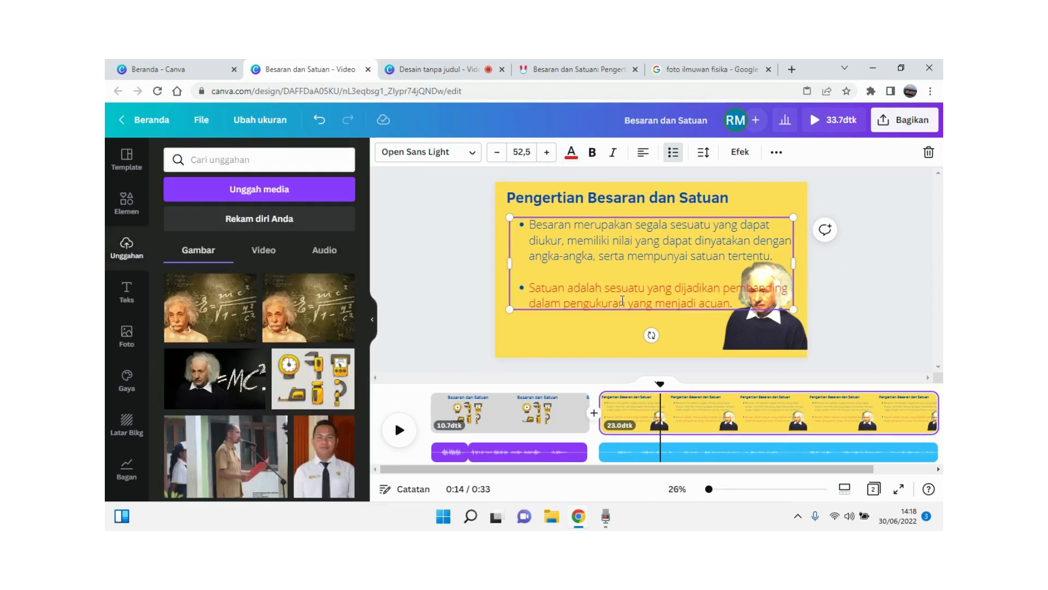
Add an extra blank line between the two bullets and move the Einstein cut-out to the lower-left corner of page 2.
click(564, 272)
click(780, 255)
key(Return)
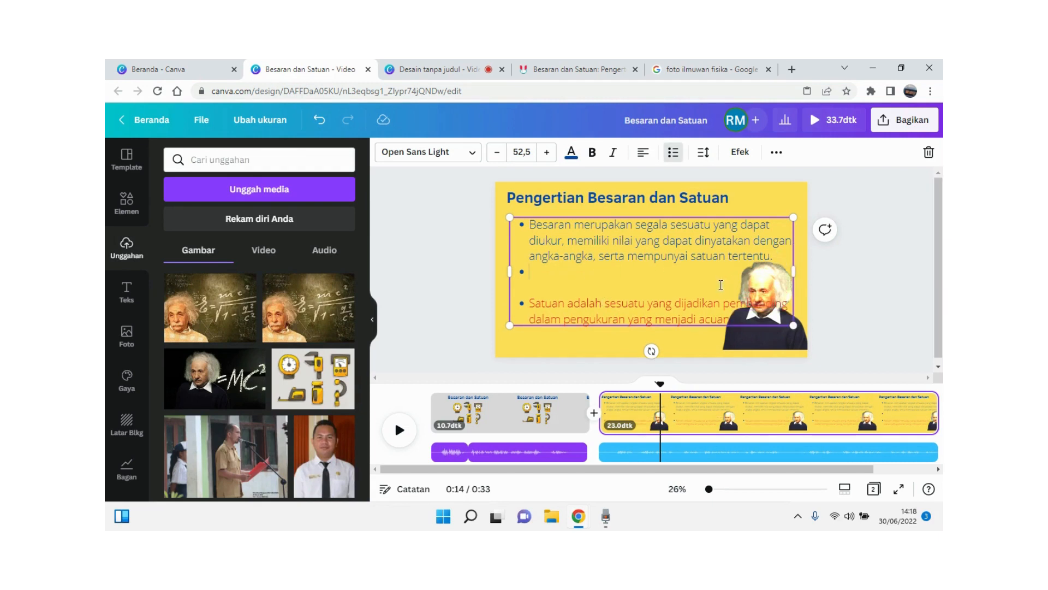
key(BackSpace)
drag(771, 344, 552, 344)
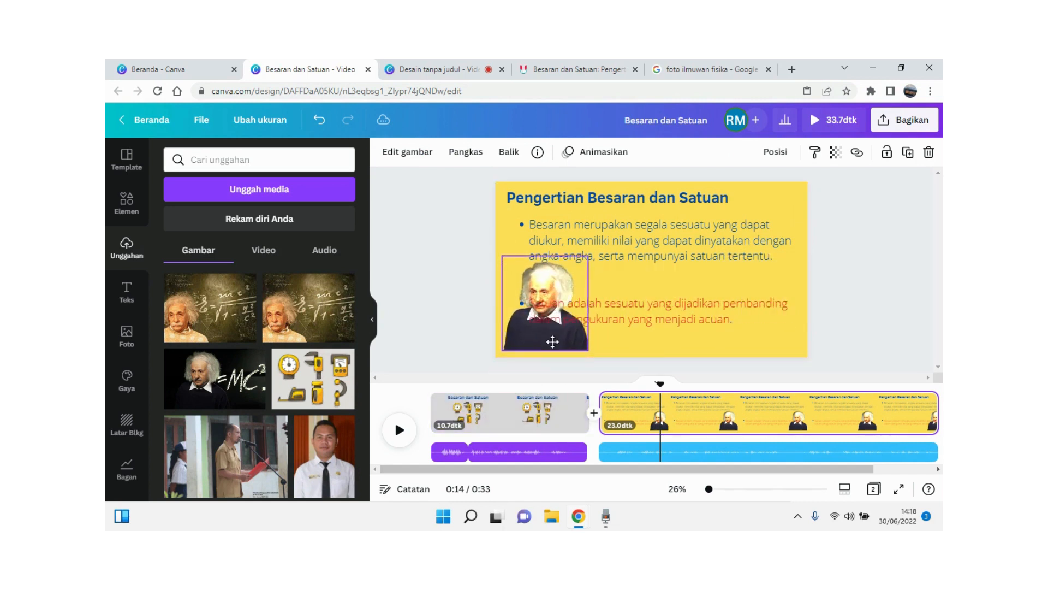
click(640, 281)
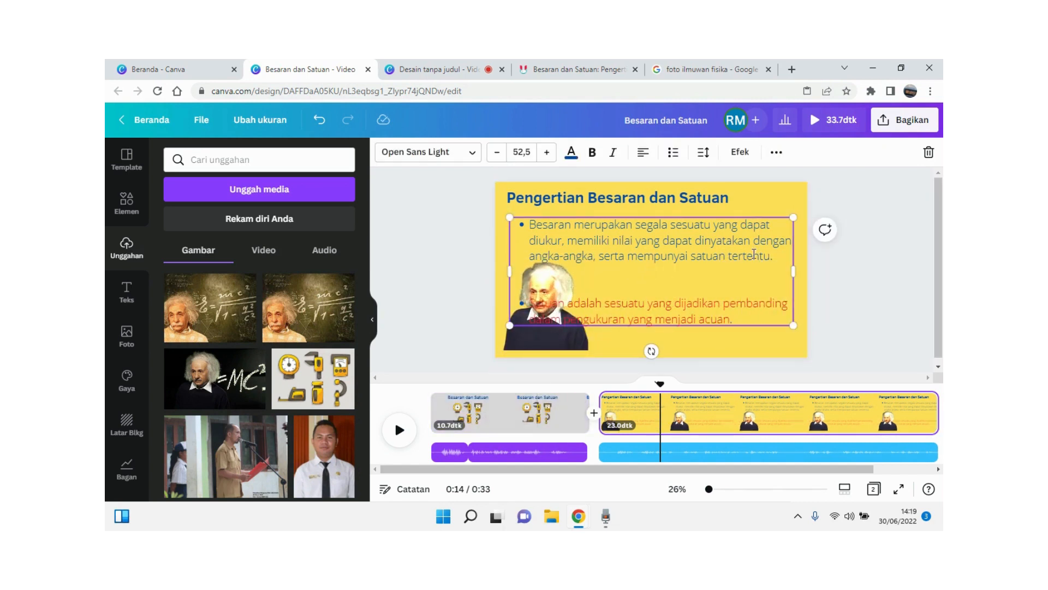
click(783, 250)
key(Delete)
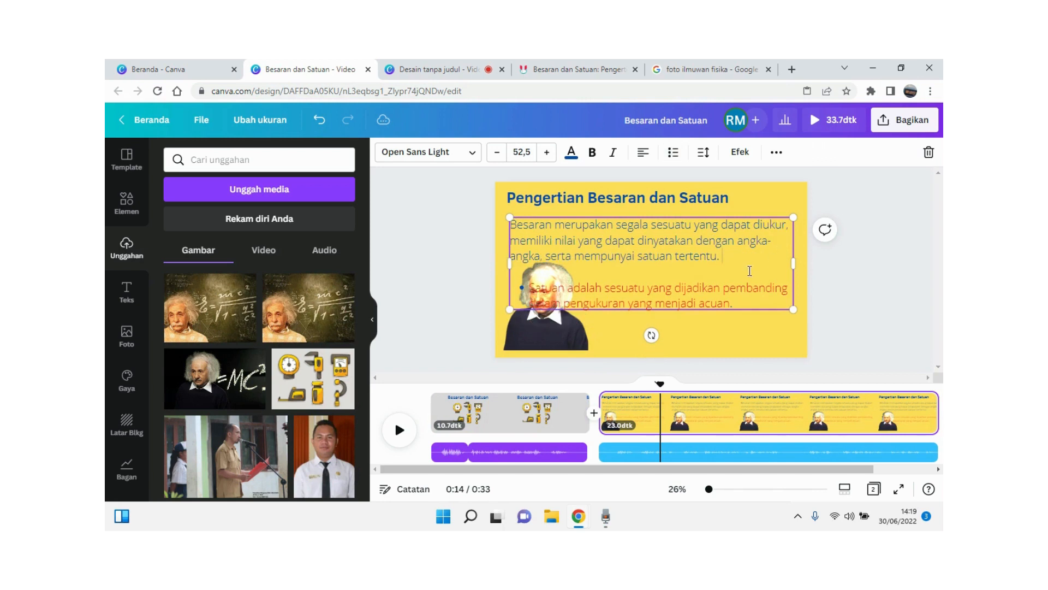
key(ctrl+z)
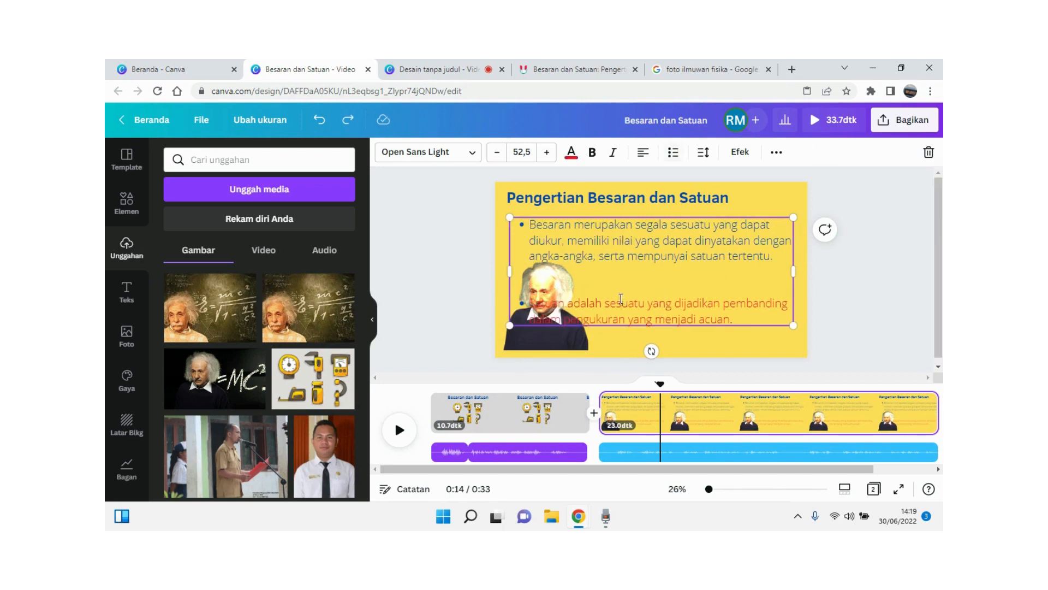
Remove the blank lines between the Besaran and Satuan definitions on page 2.
click(596, 283)
click(776, 224)
click(709, 275)
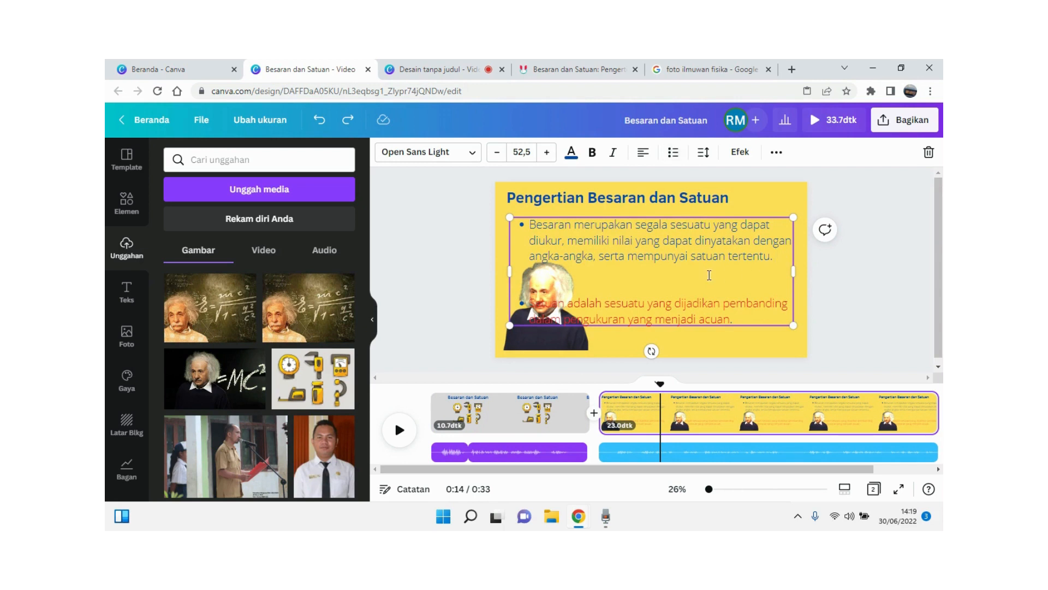
click(783, 254)
key(Delete)
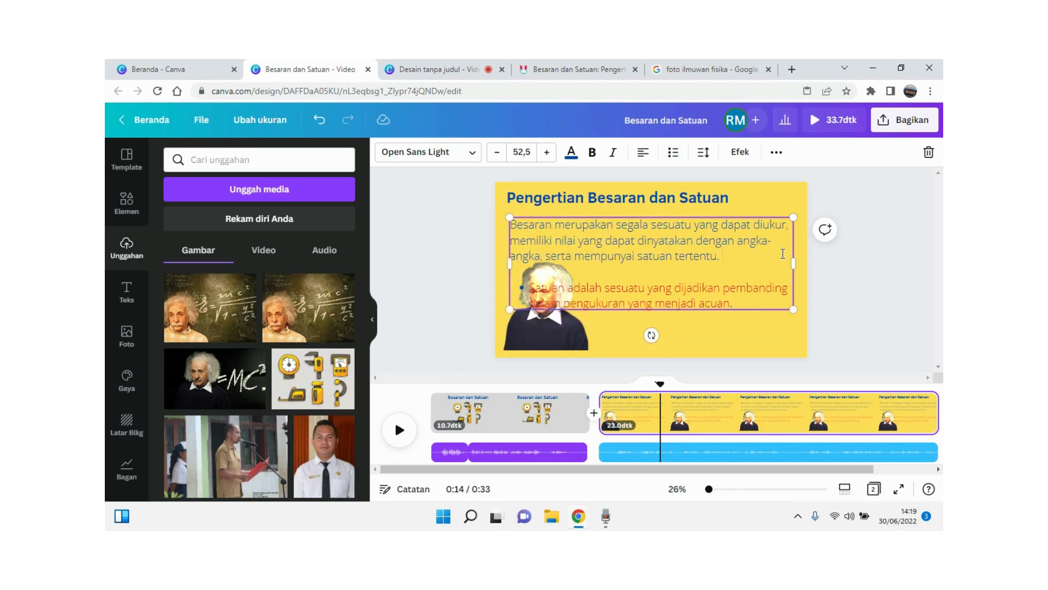
key(Delete)
Clear the bullet before the Satuan definition and apply a bulleted list to both definitions.
click(531, 272)
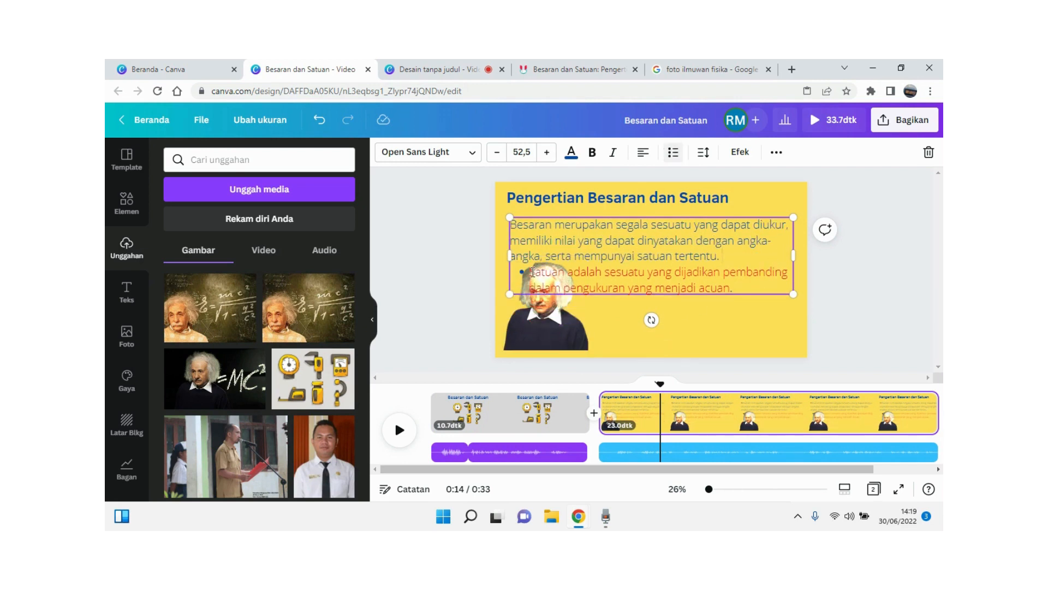
key(BackSpace)
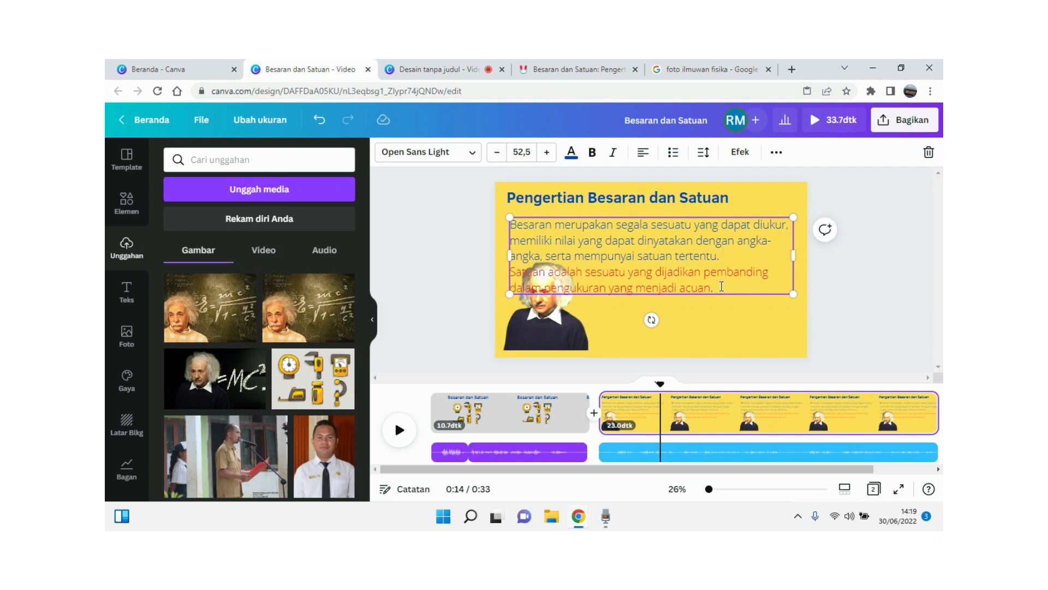
drag(721, 286, 507, 222)
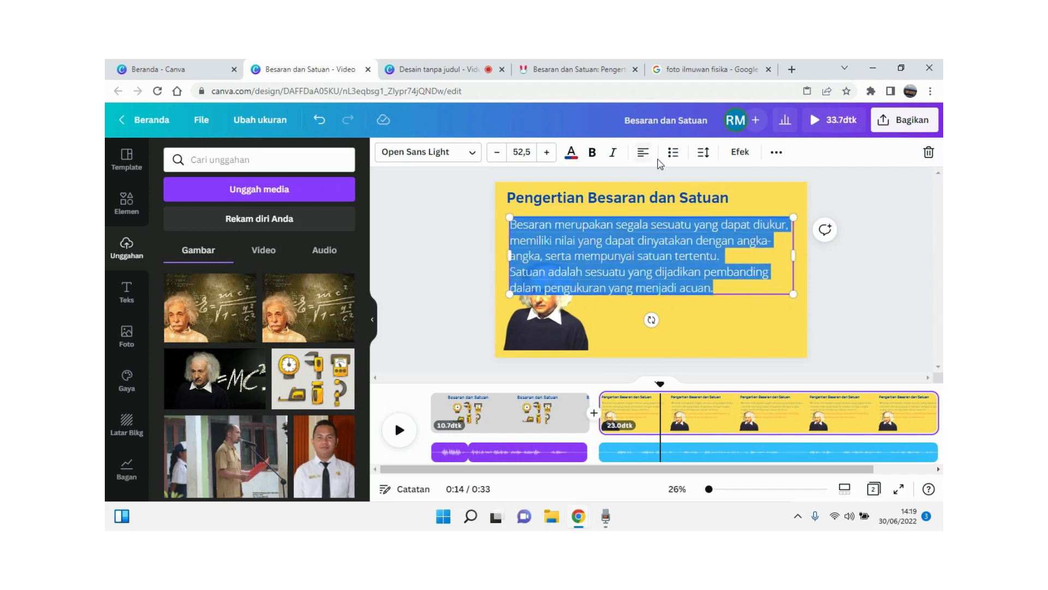
click(673, 153)
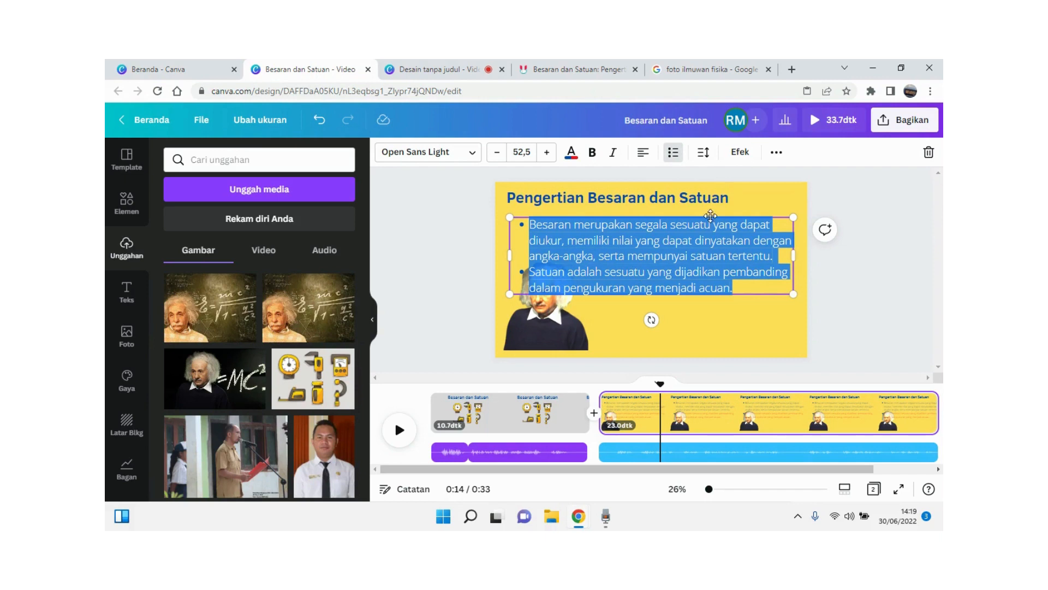
Narrow the definitions text box so it fits beside the Einstein picture and enlarge its text to size 56.2.
drag(706, 214, 730, 212)
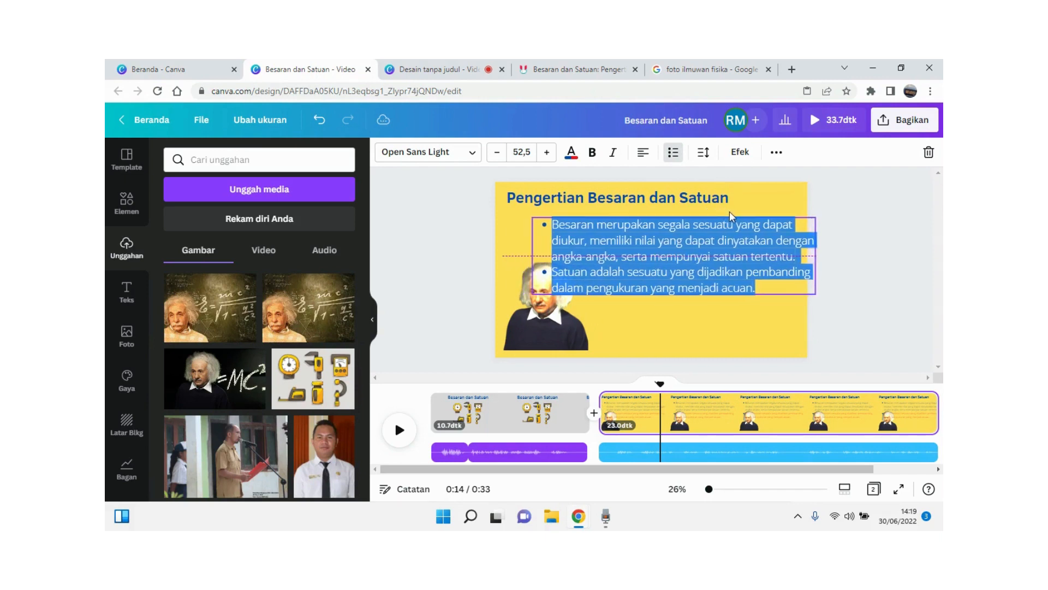
drag(818, 253, 791, 255)
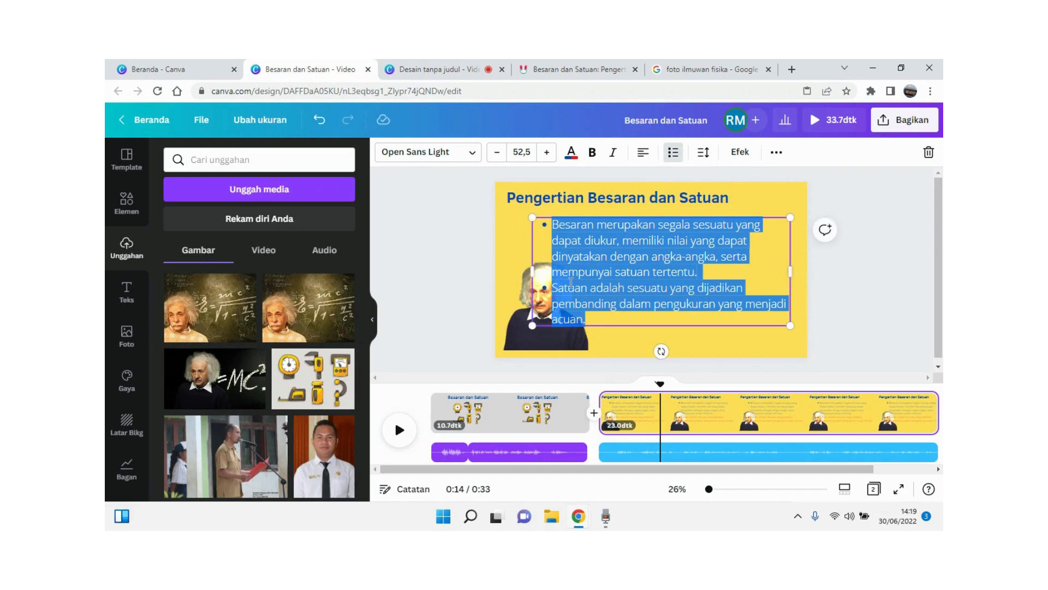
drag(533, 272, 573, 266)
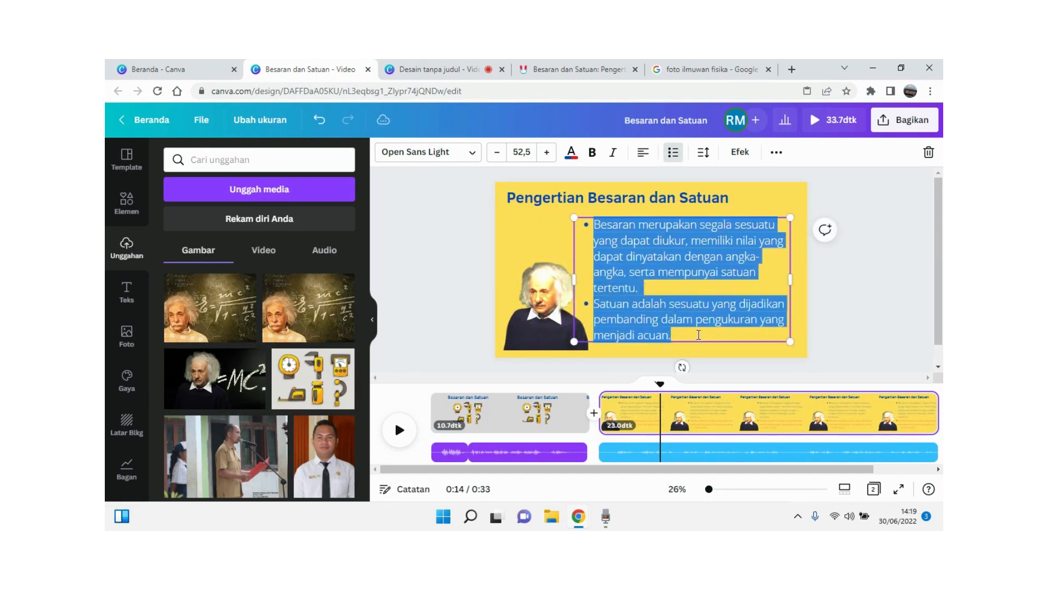
drag(791, 341, 802, 349)
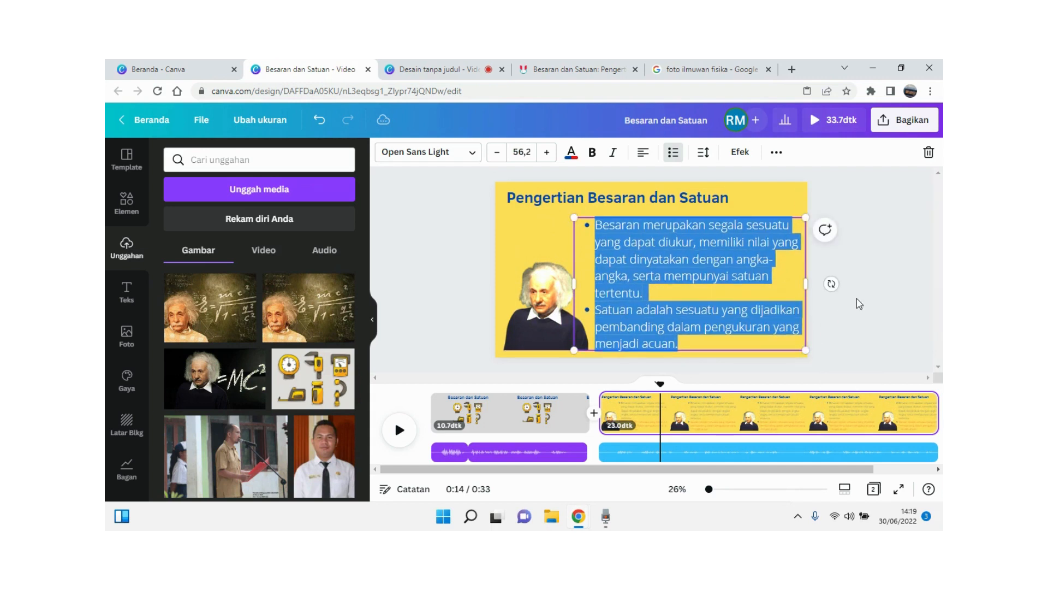
click(858, 300)
Flip the Einstein picture horizontally and enlarge it against page 2's left edge, beside the definitions.
drag(548, 335, 535, 306)
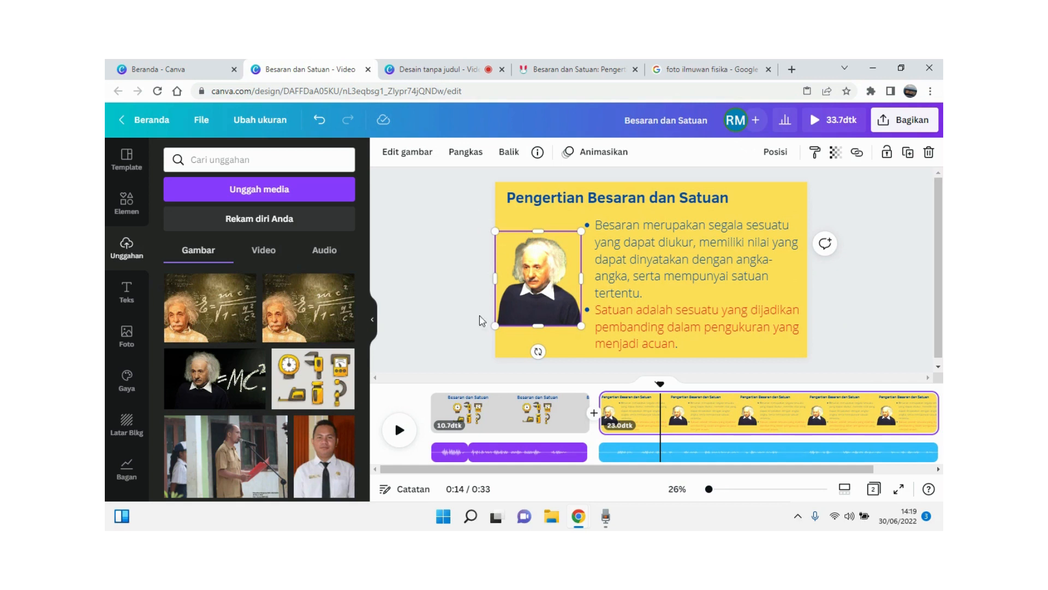
click(448, 299)
click(519, 293)
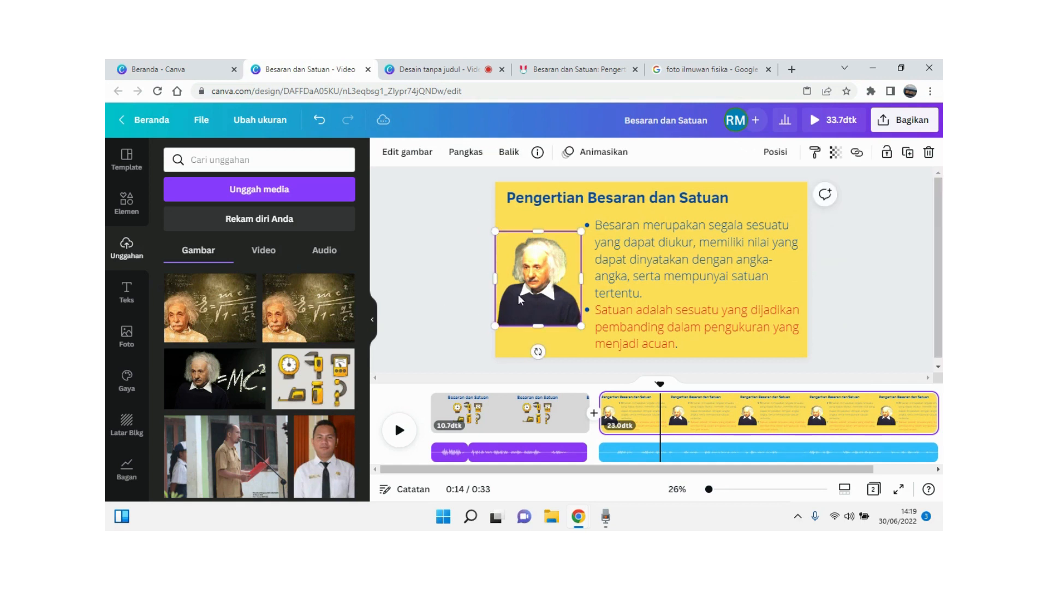
click(507, 154)
click(509, 186)
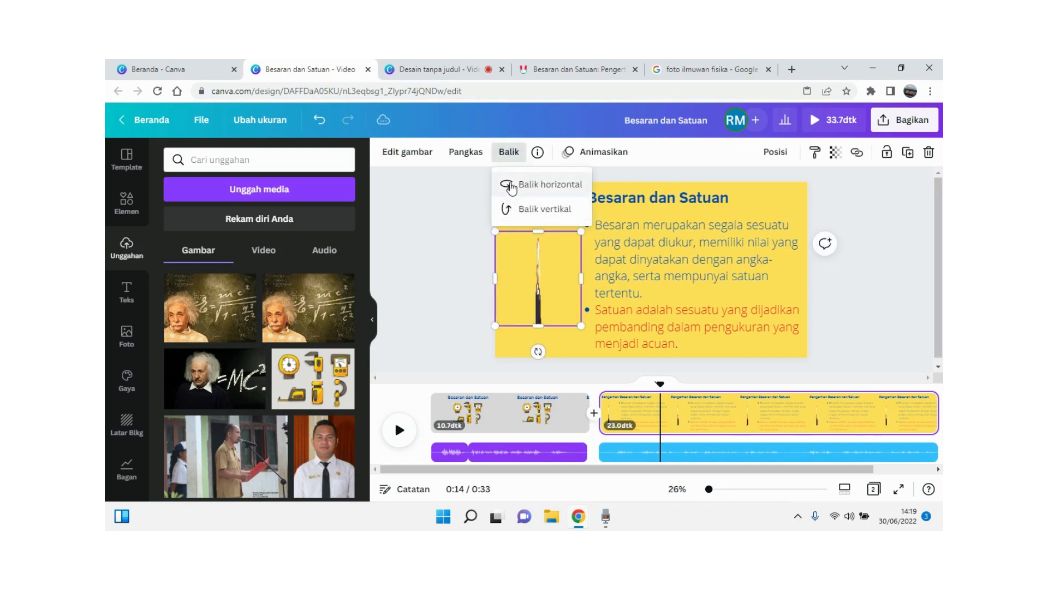
drag(532, 273, 532, 264)
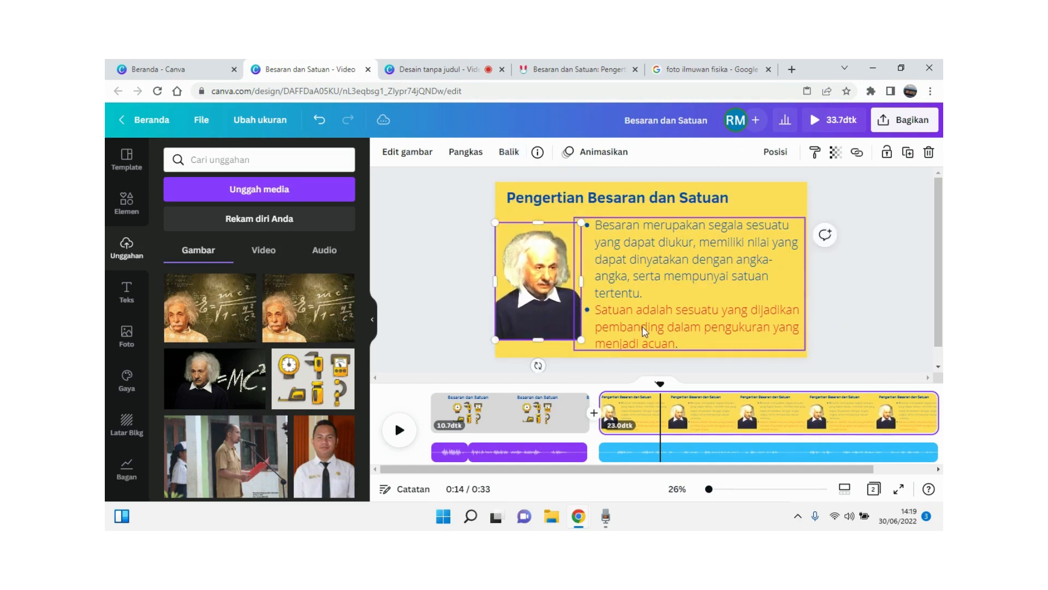
Try pink and light turquoise as the text colour of both definitions.
click(681, 341)
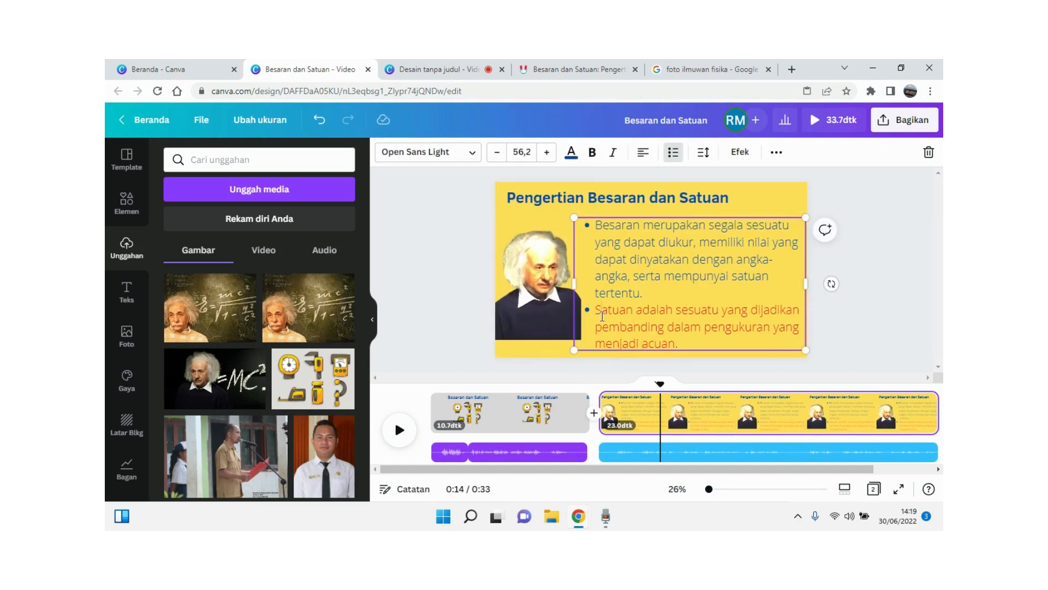
drag(597, 315, 588, 236)
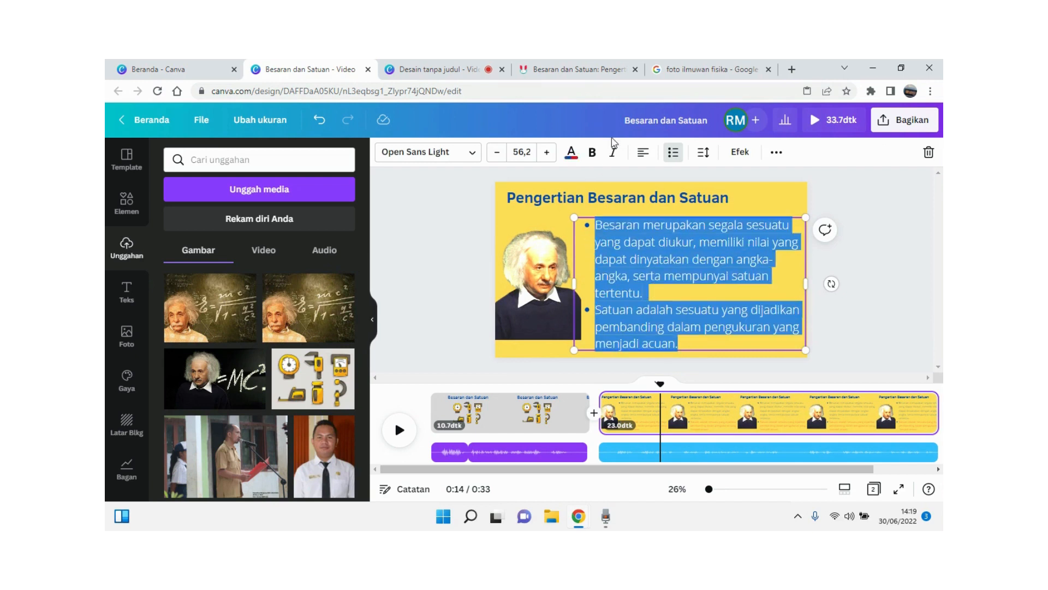
click(571, 152)
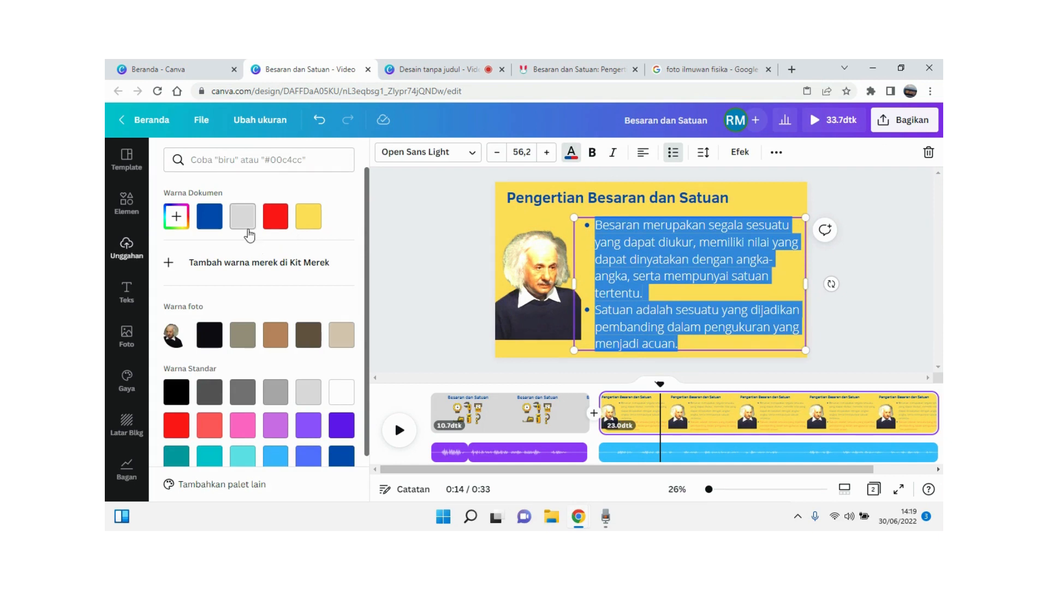
click(242, 425)
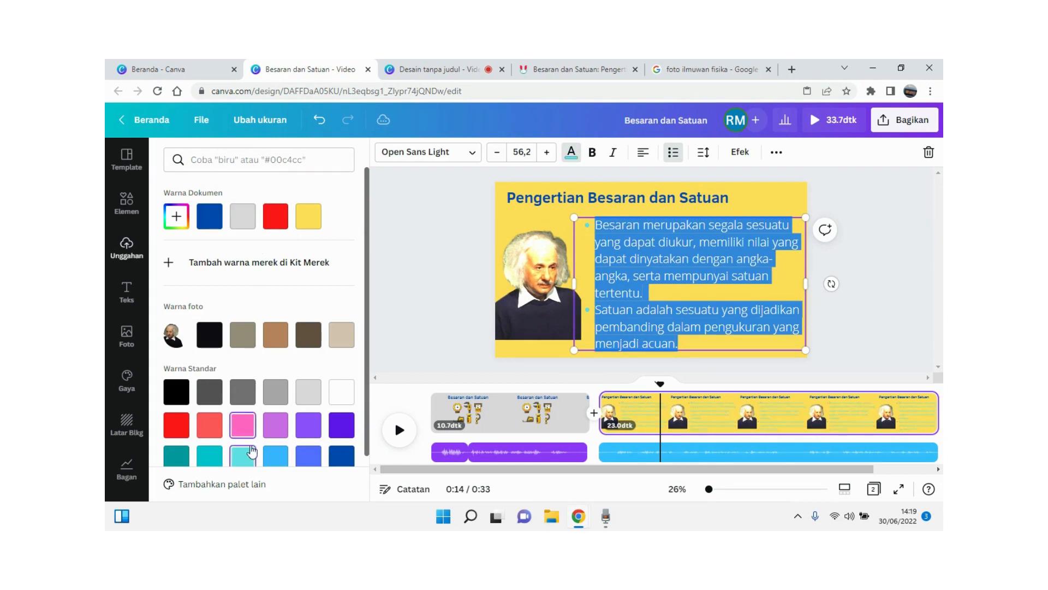
click(252, 451)
click(747, 214)
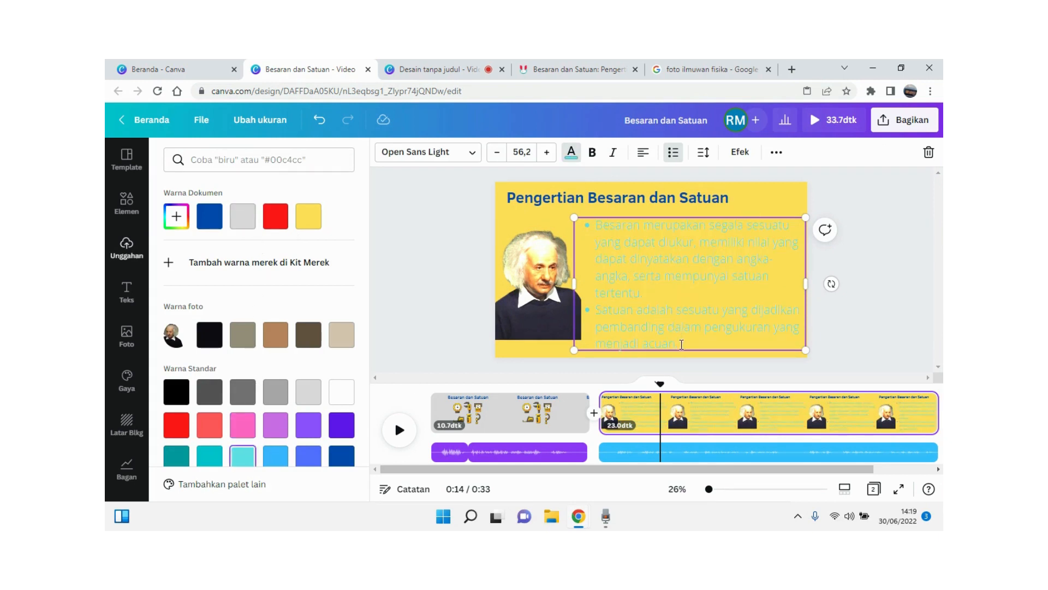
Recolour the text of both the Besaran and Satuan definitions dark blue.
drag(682, 344, 601, 224)
scroll(264, 428, down, 2)
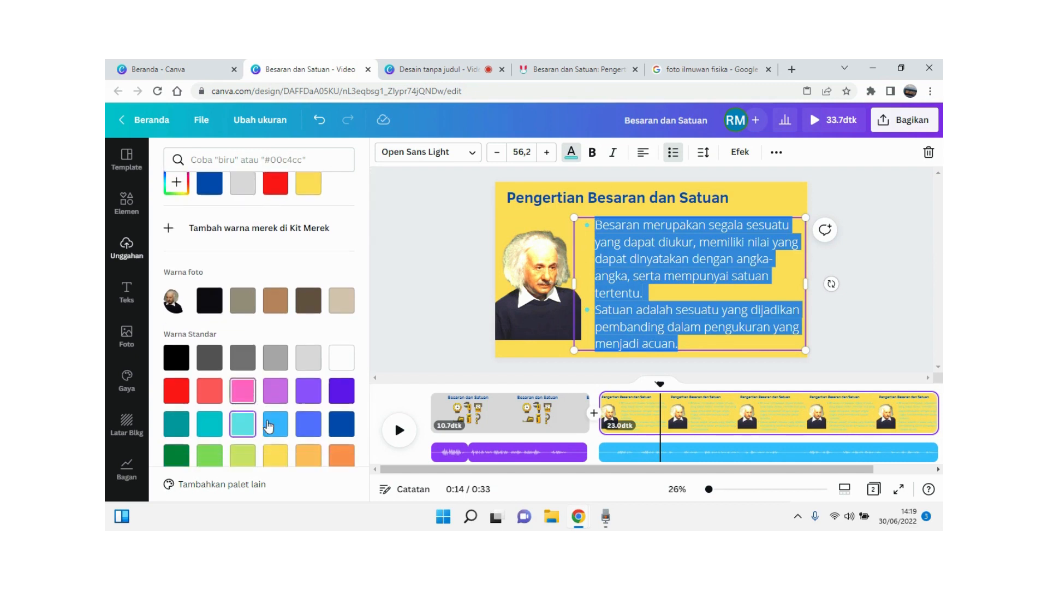
click(275, 436)
click(341, 406)
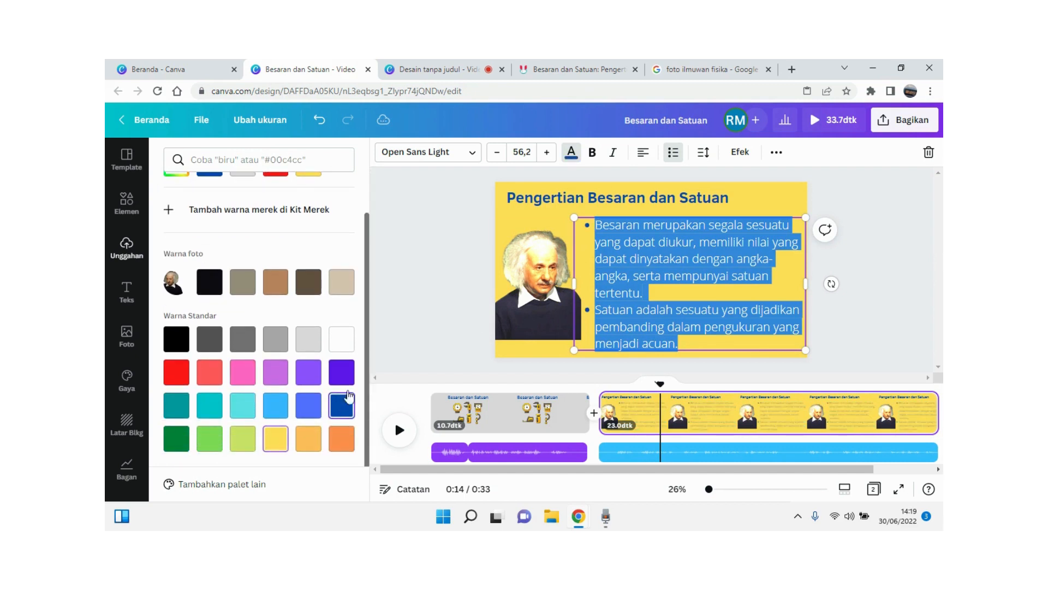
click(678, 267)
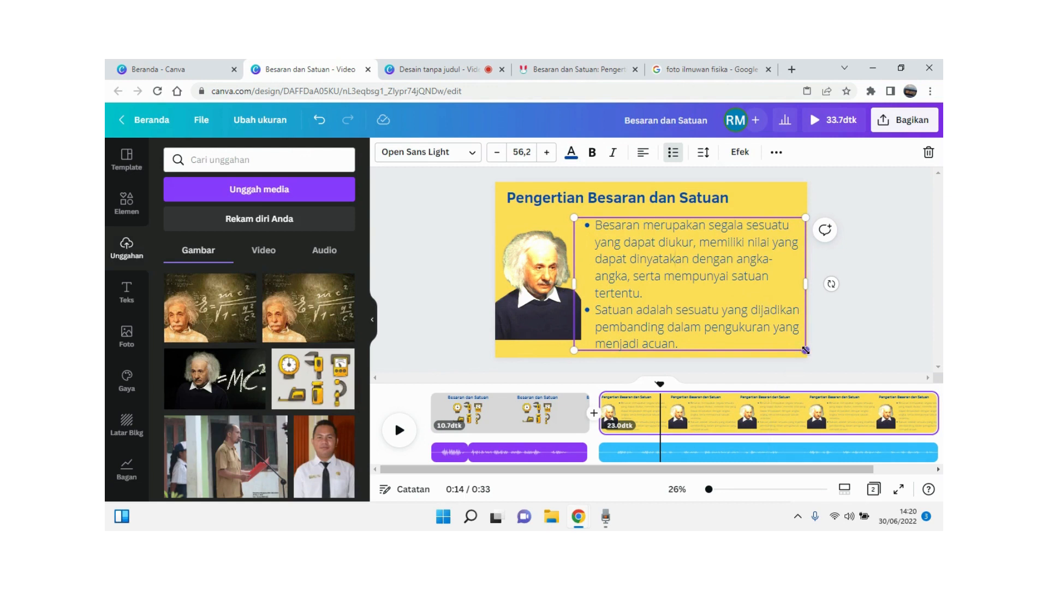
Reduce the definitions text to size 54, shift it slightly upward, and shrink the Einstein picture a little.
drag(805, 350, 797, 345)
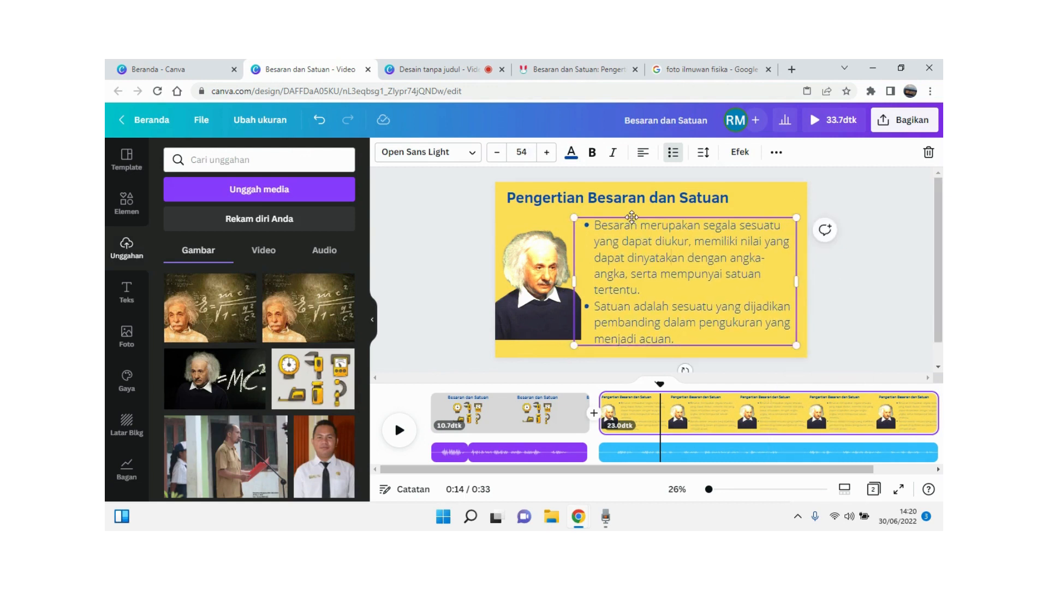
drag(633, 216, 638, 209)
click(532, 285)
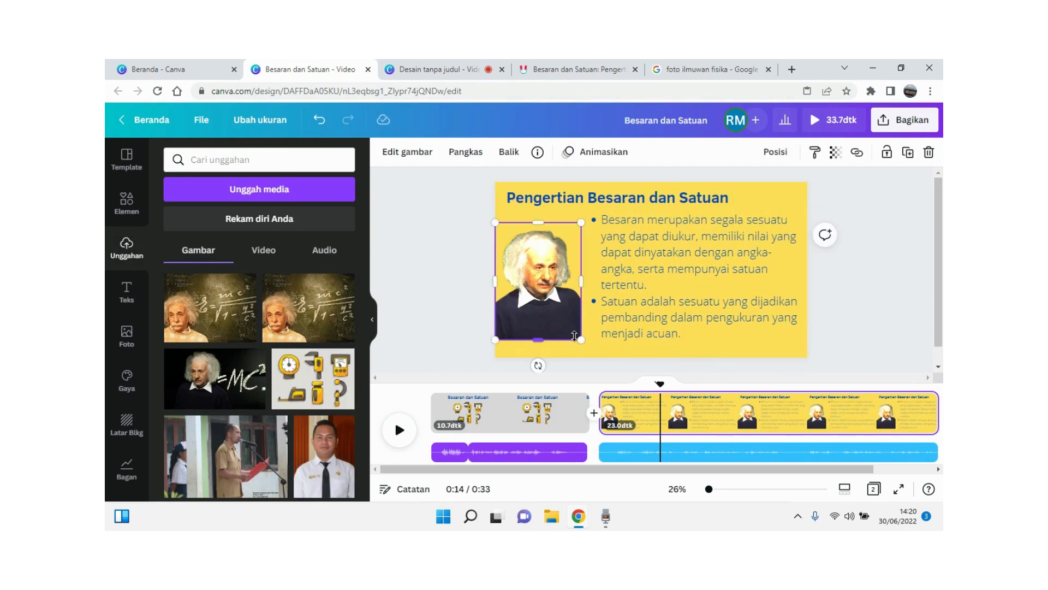
drag(573, 335, 567, 325)
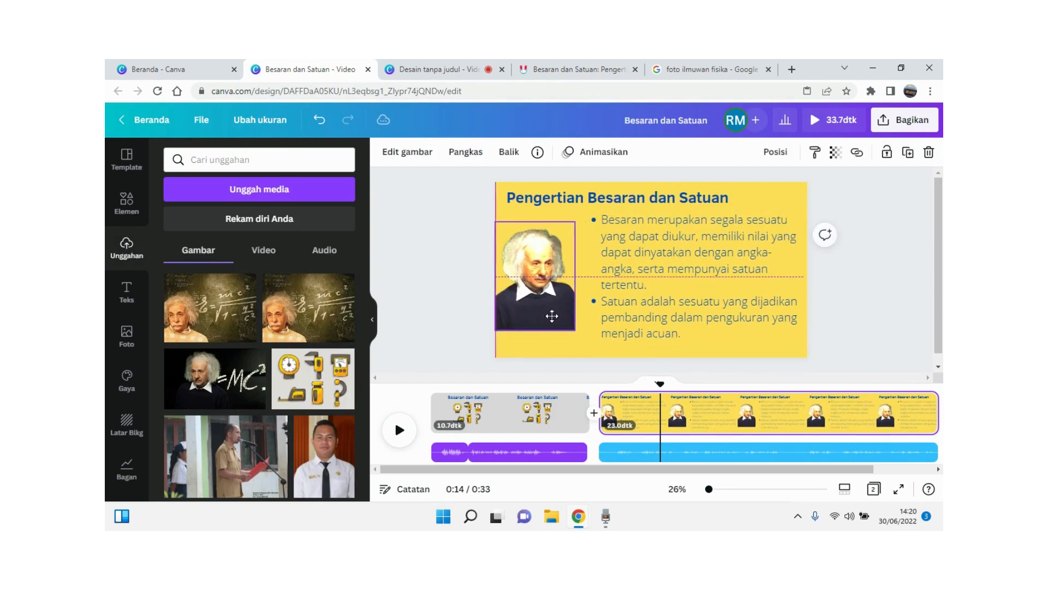
Widen the definitions text box towards the Einstein picture and reposition it directly beside the picture.
click(621, 304)
drag(575, 275, 569, 275)
drag(683, 275, 677, 273)
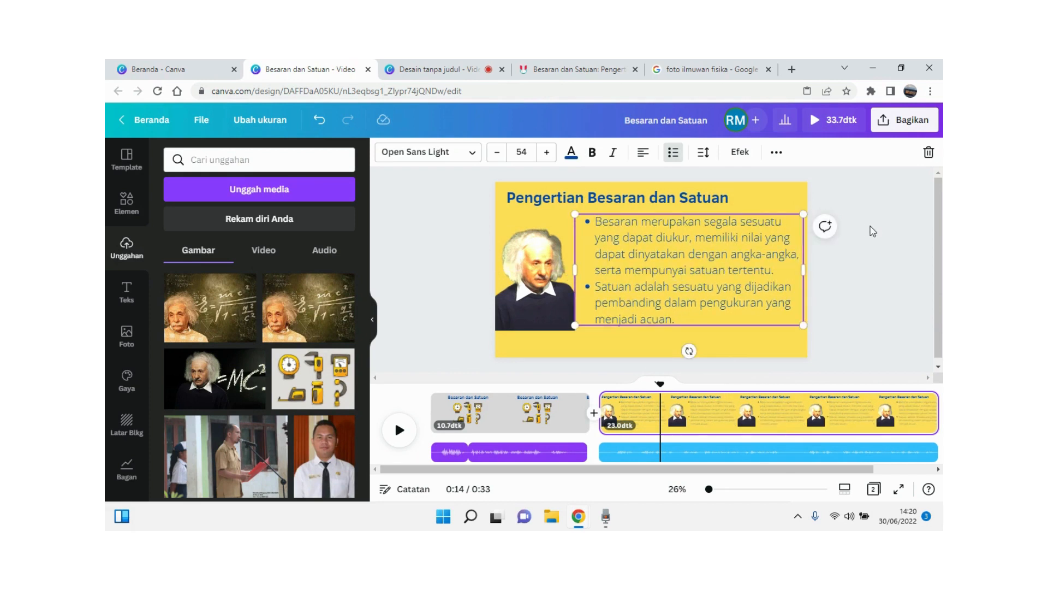
click(860, 235)
click(681, 205)
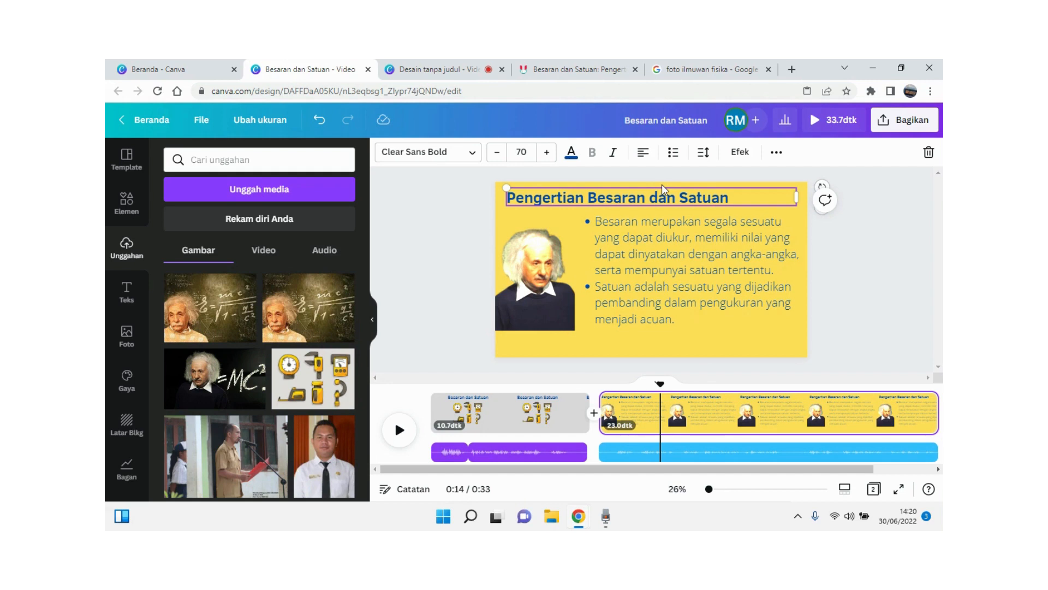
Preview London Bridge (instrumental) from the uploaded audio and add it as background music from the start of the video.
drag(659, 383, 398, 428)
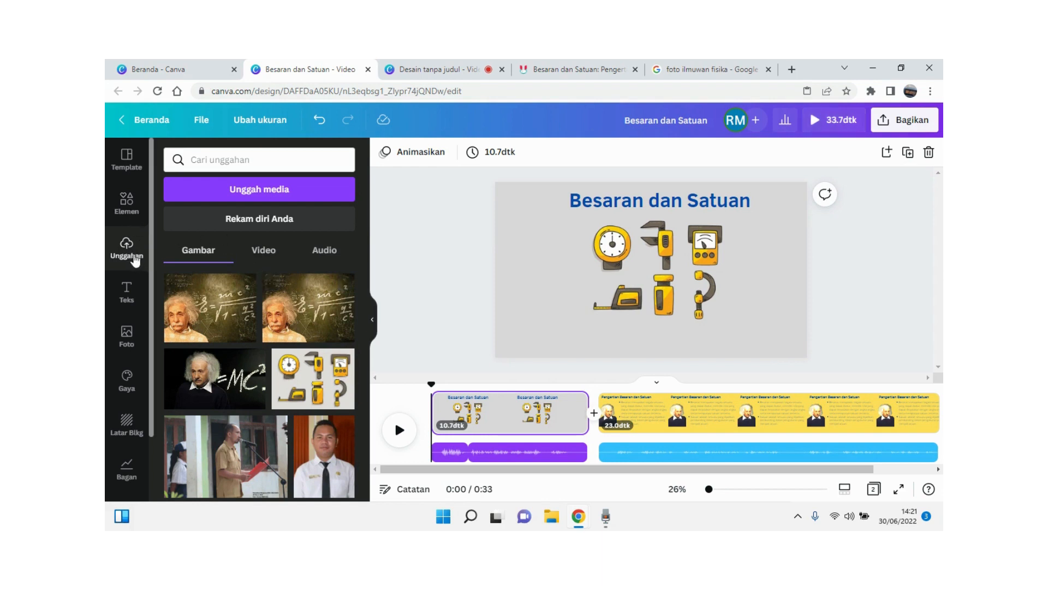
click(317, 258)
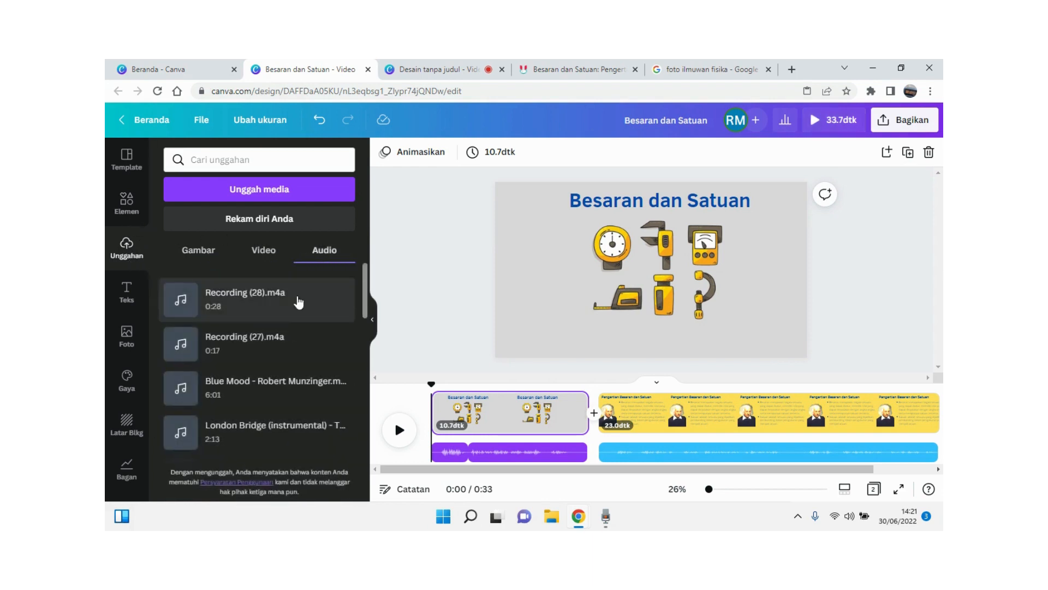
scroll(264, 362, down, 3)
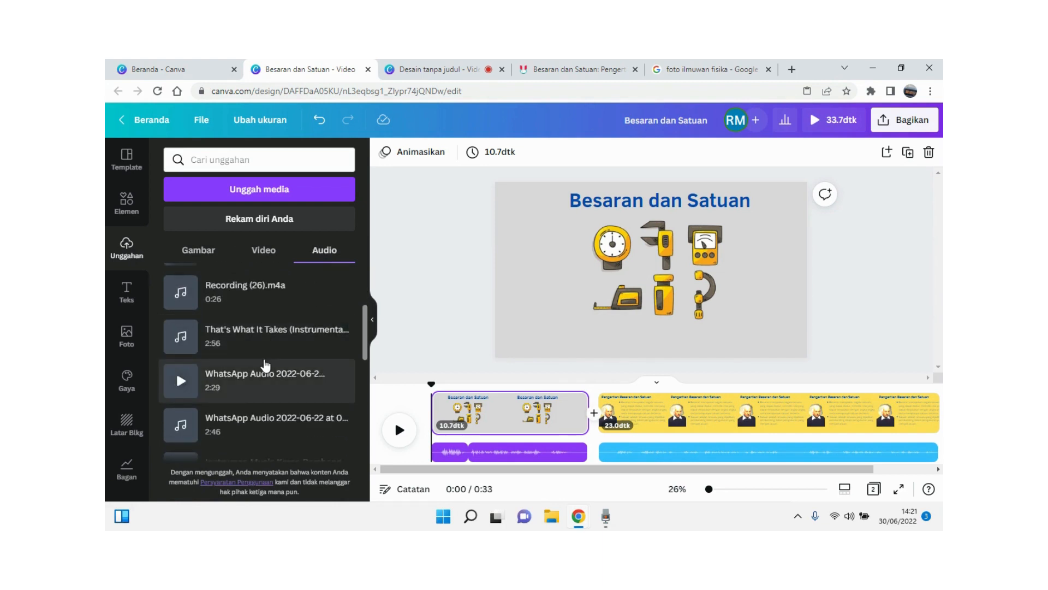
scroll(266, 365, down, 10)
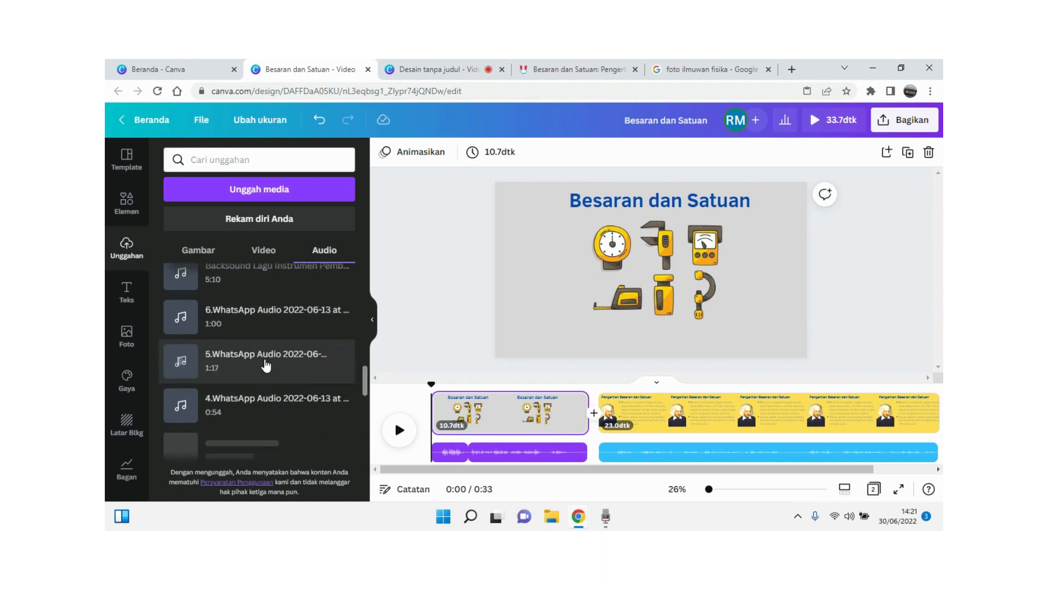
scroll(266, 365, down, 5)
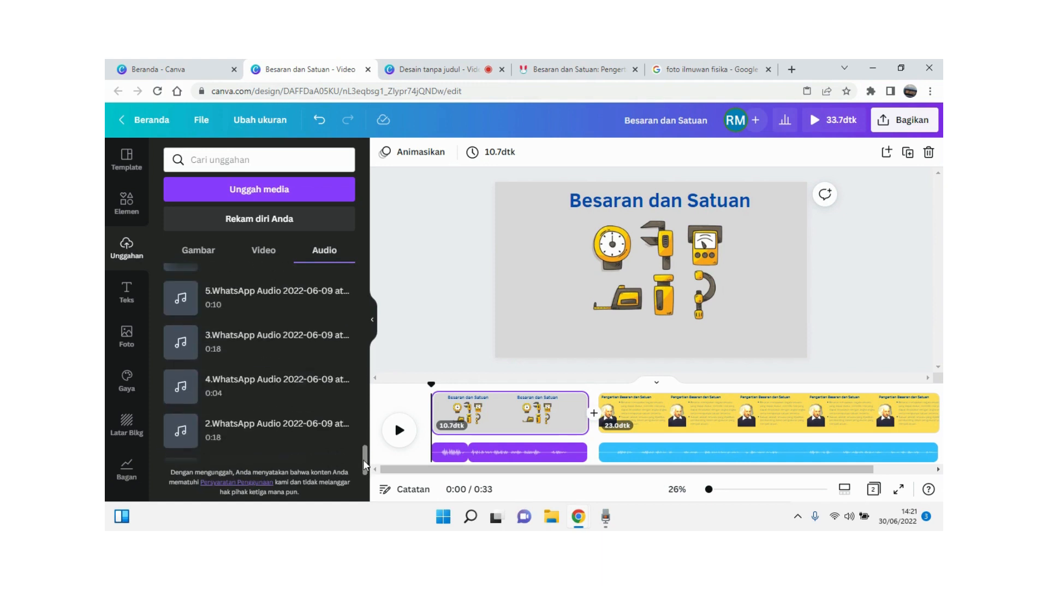
drag(365, 464, 356, 285)
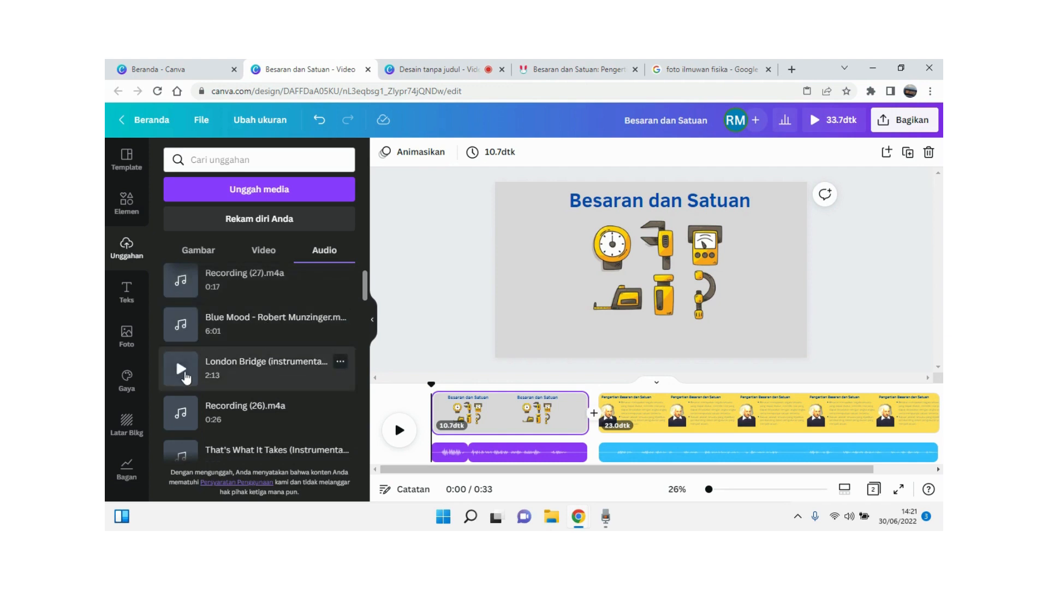
click(182, 370)
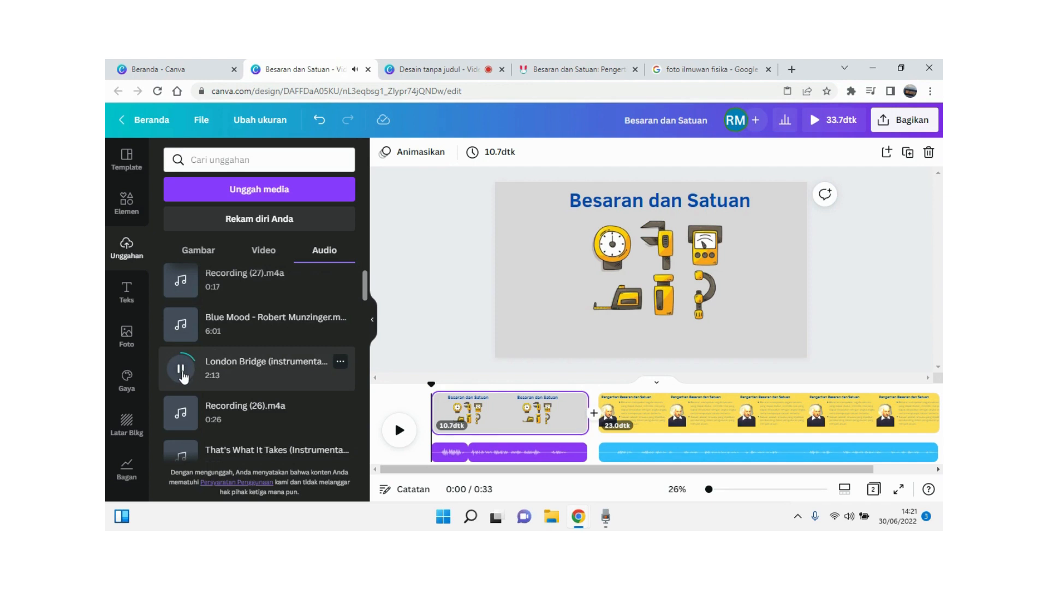
click(181, 370)
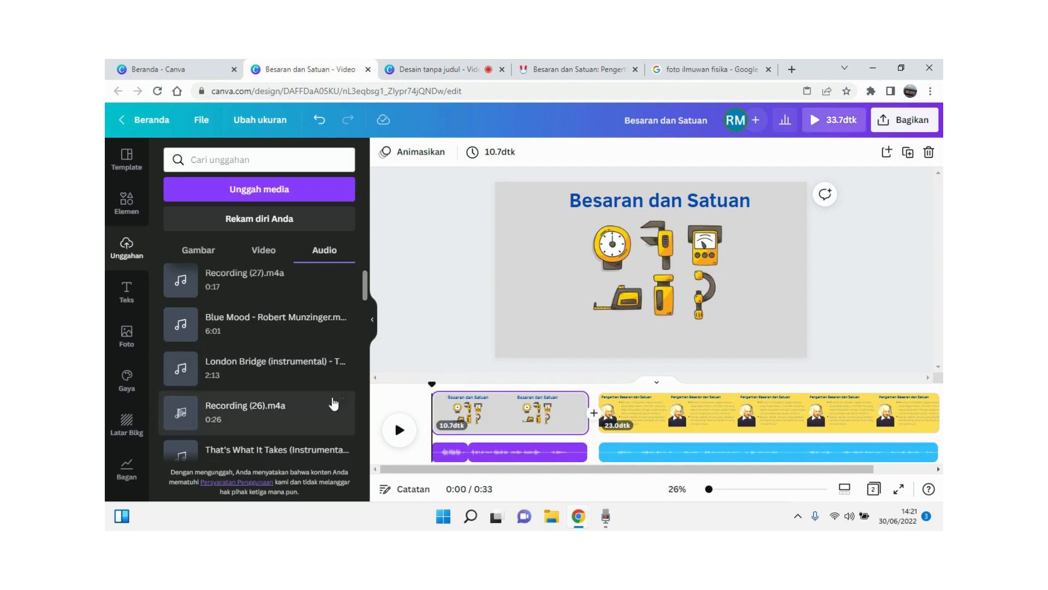
click(267, 370)
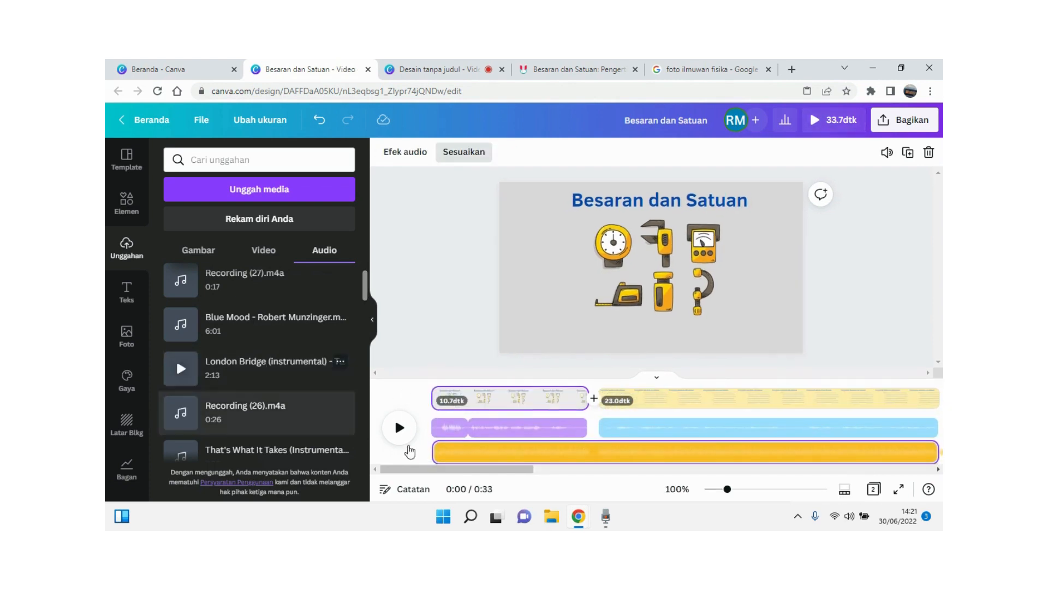
Lower the London Bridge background music track's volume to 5.
drag(576, 469, 480, 464)
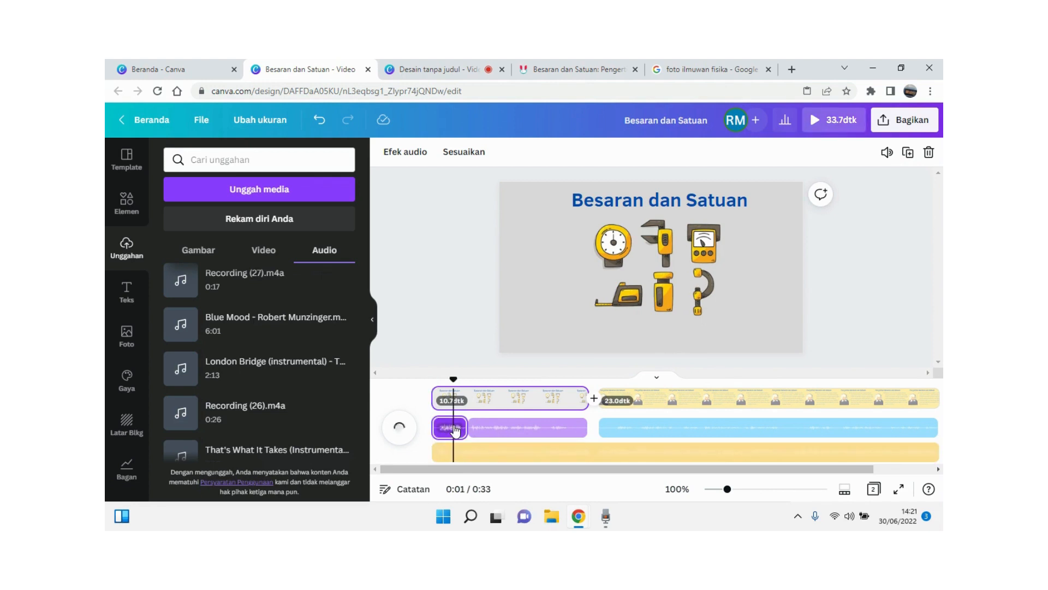
click(443, 392)
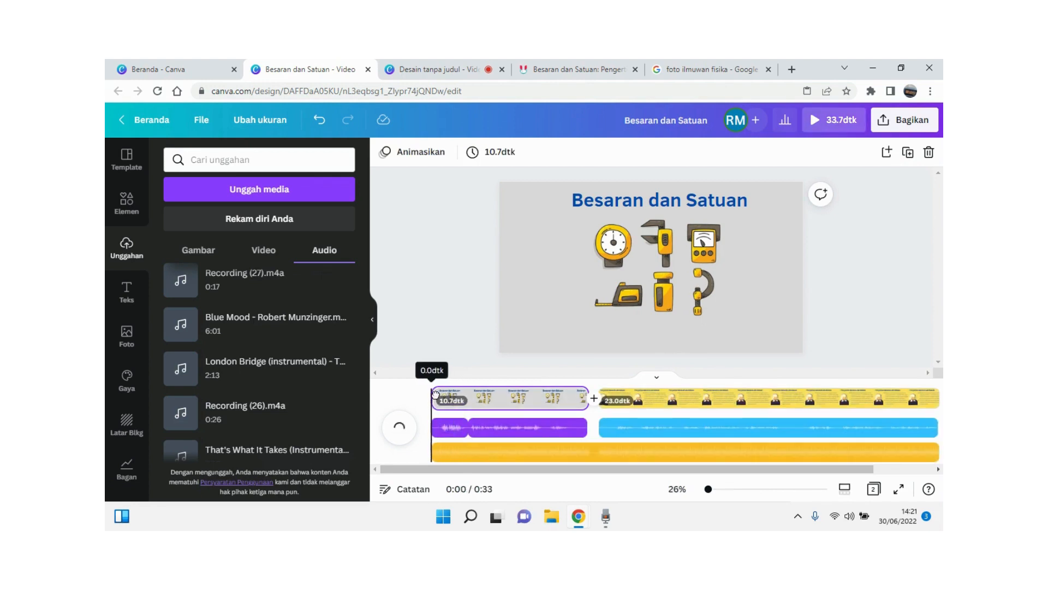
click(468, 455)
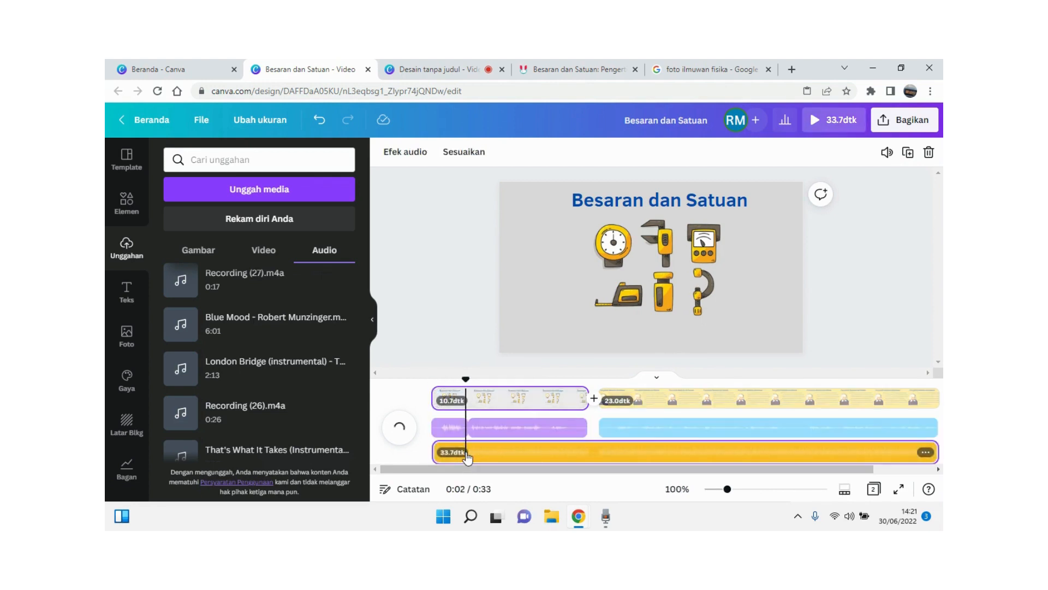
right_click(467, 456)
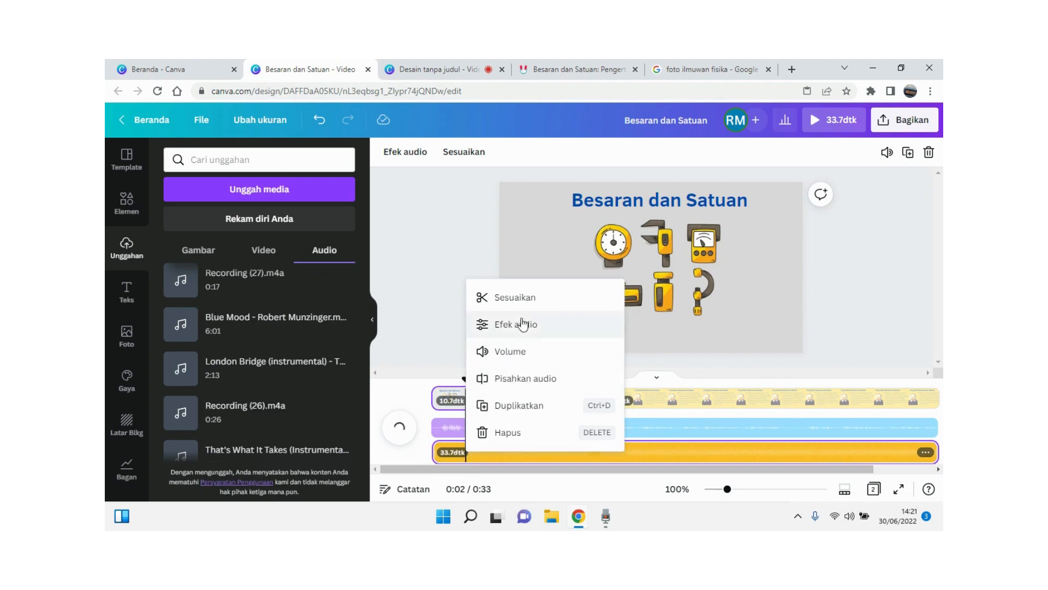
click(519, 351)
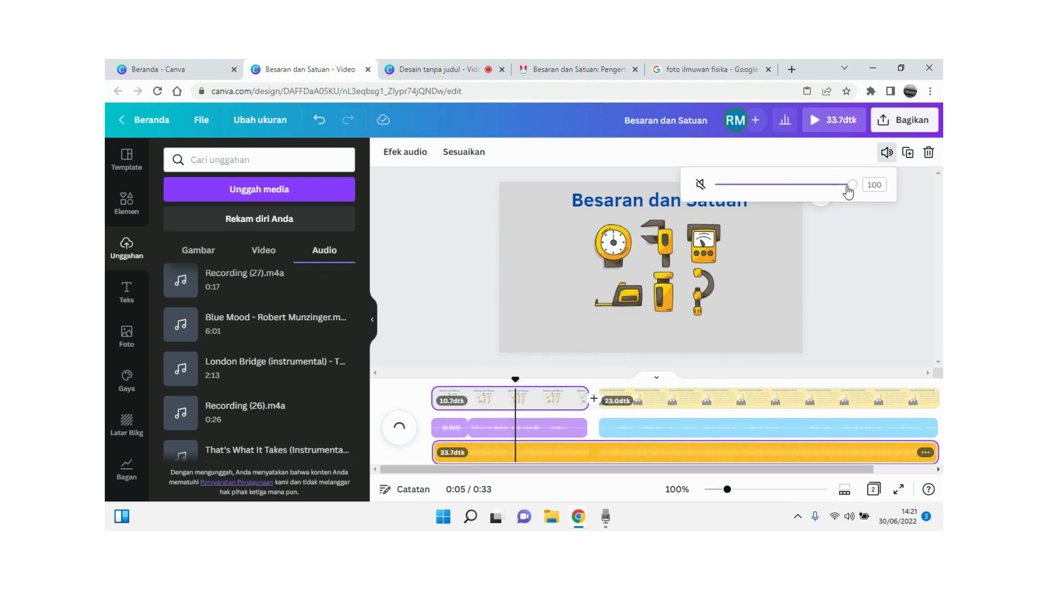
drag(848, 191, 724, 217)
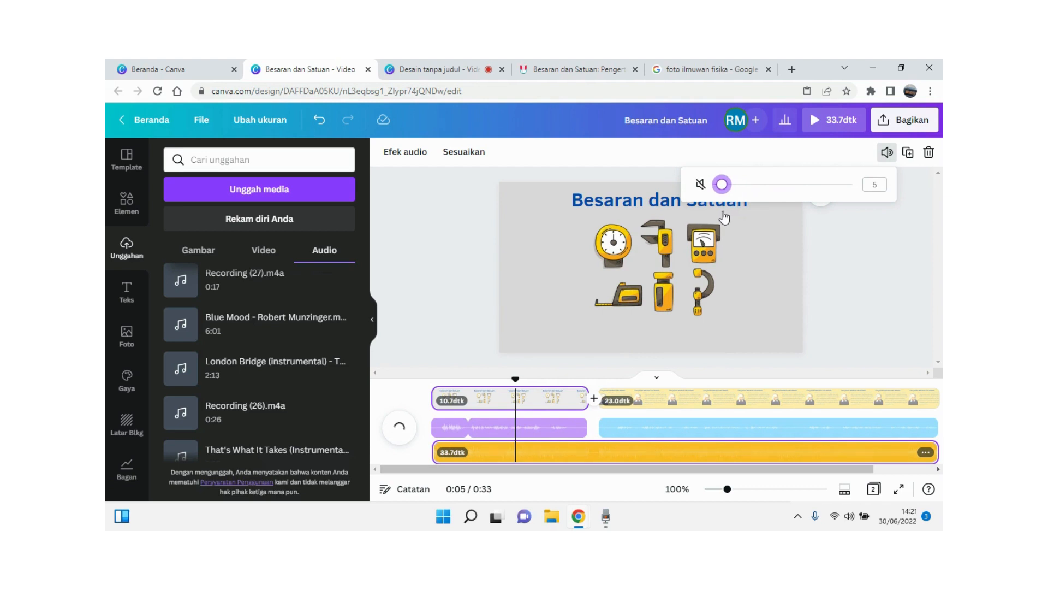
click(470, 452)
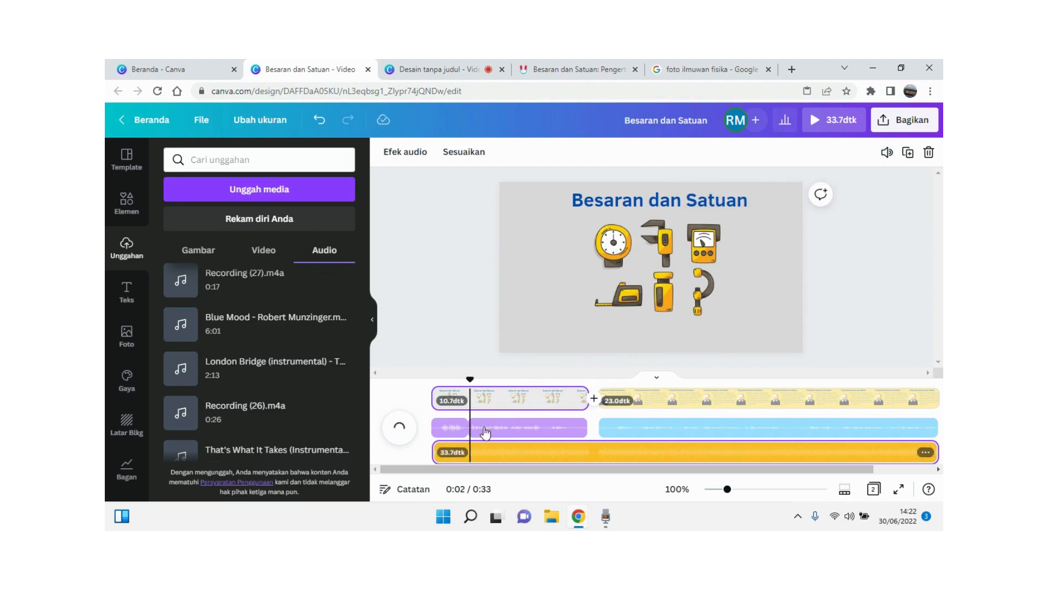
click(483, 389)
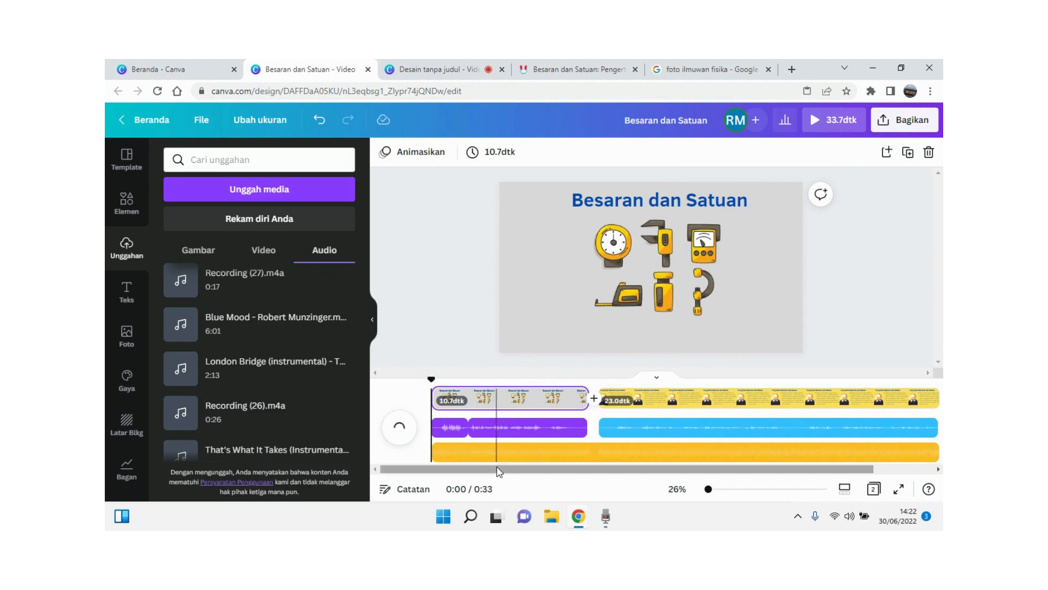
drag(496, 469, 442, 470)
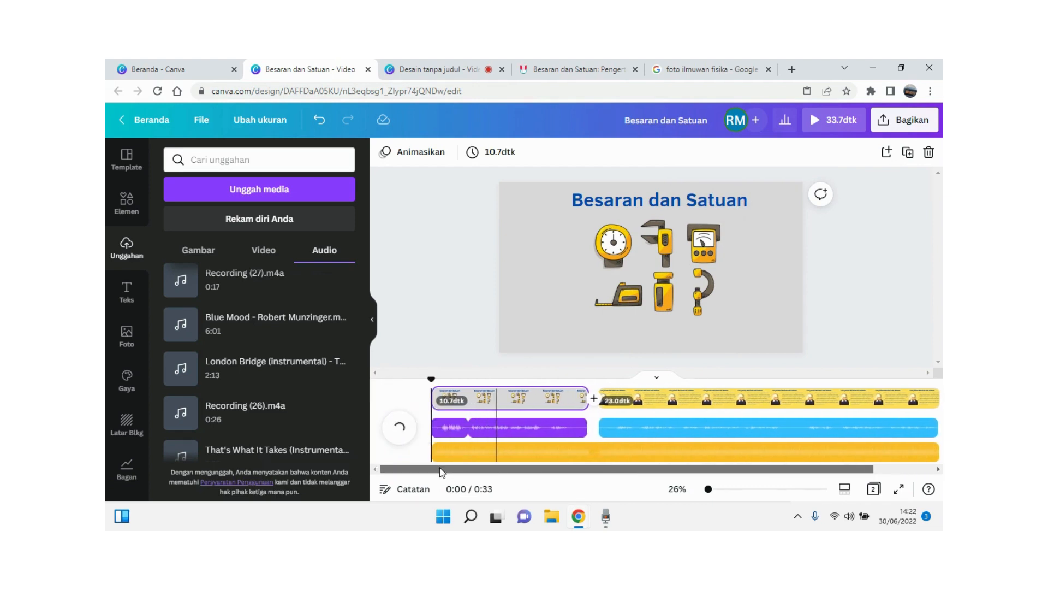
click(435, 64)
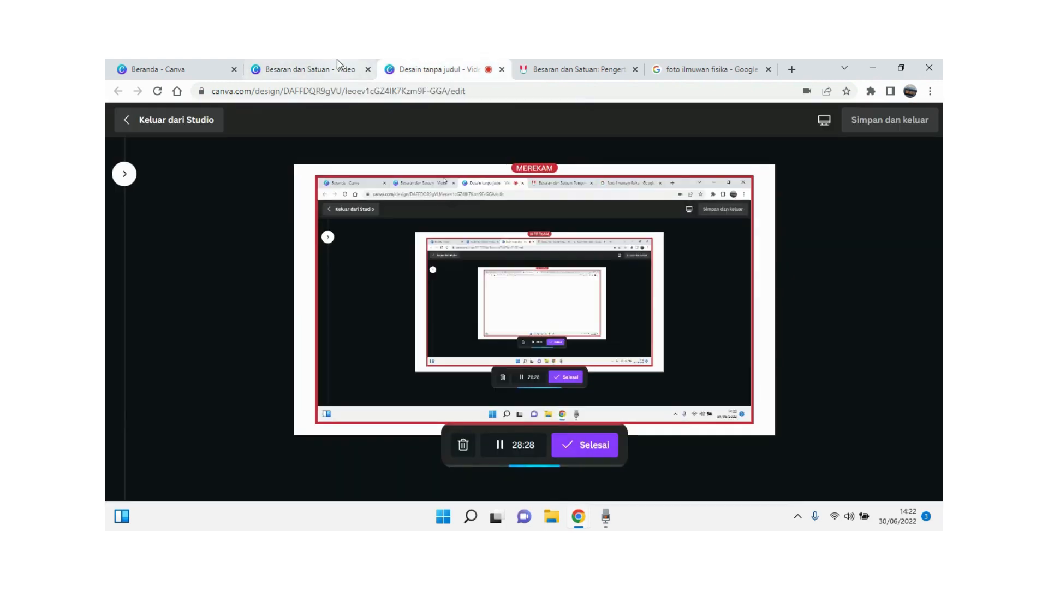
click(330, 64)
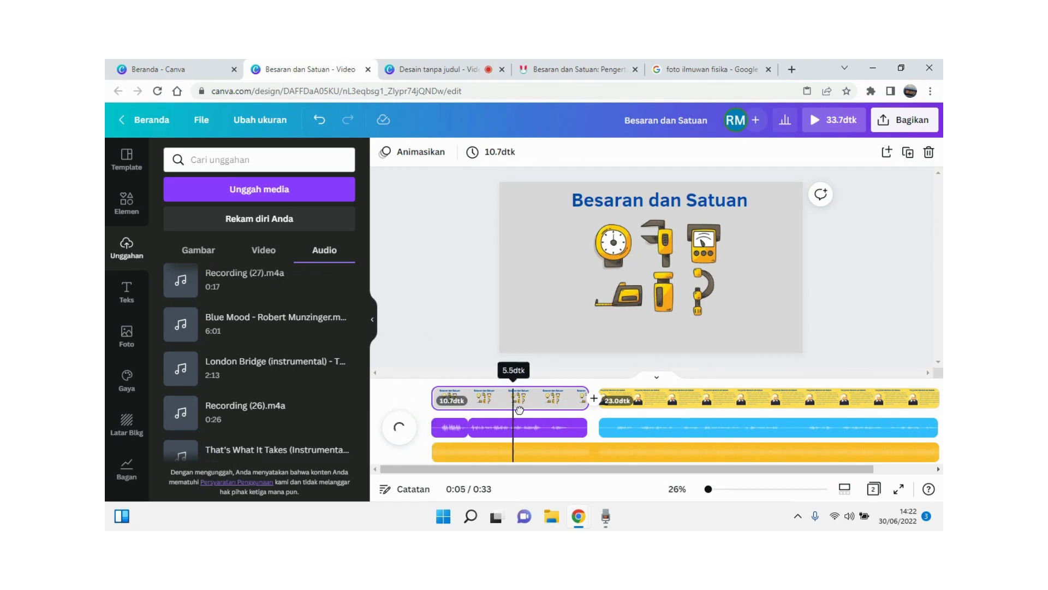
click(486, 452)
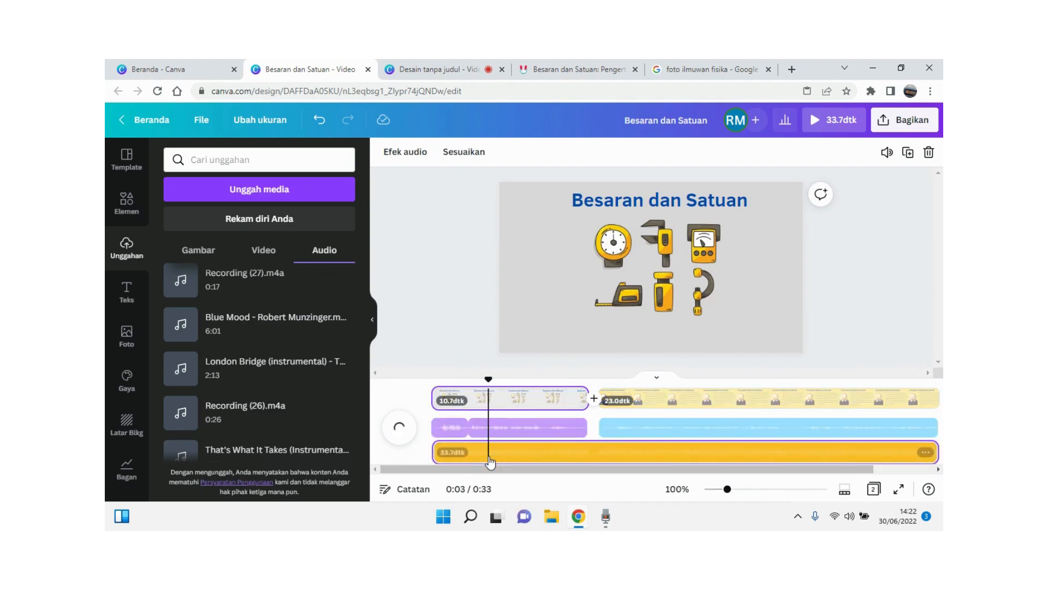
drag(485, 382, 442, 377)
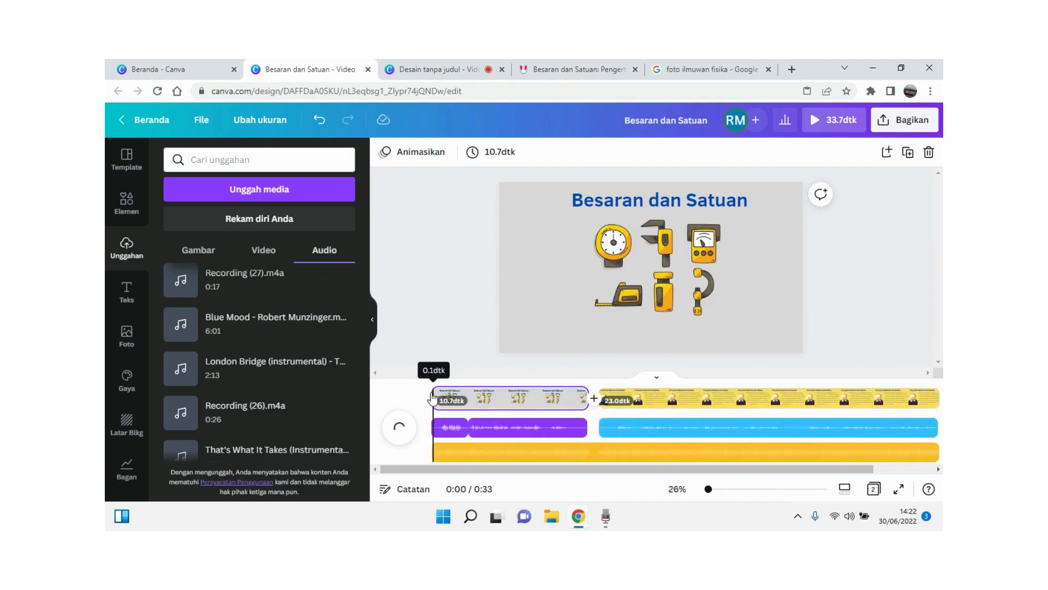
click(439, 69)
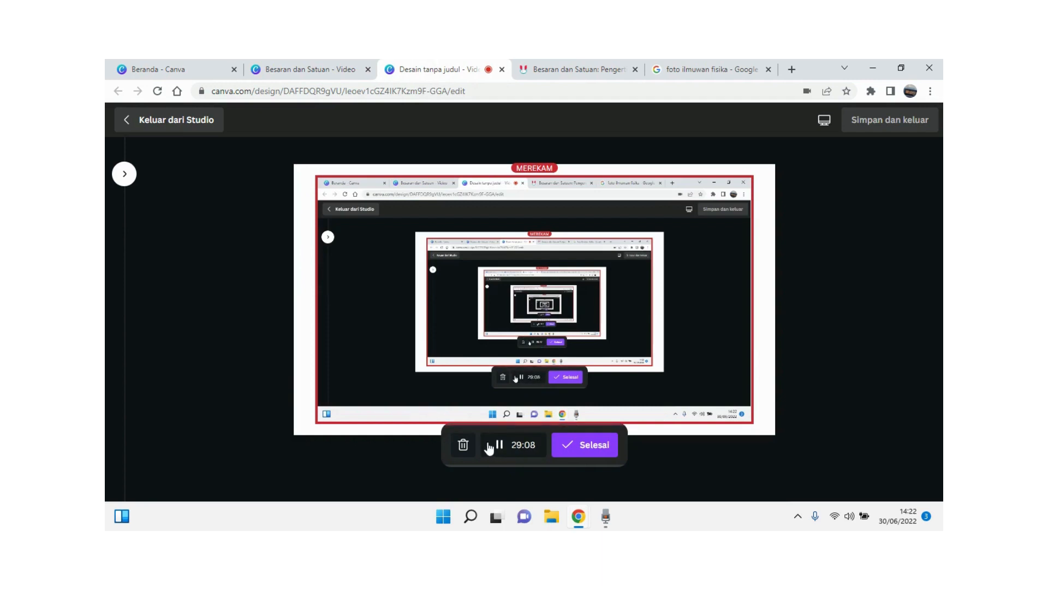
click(339, 68)
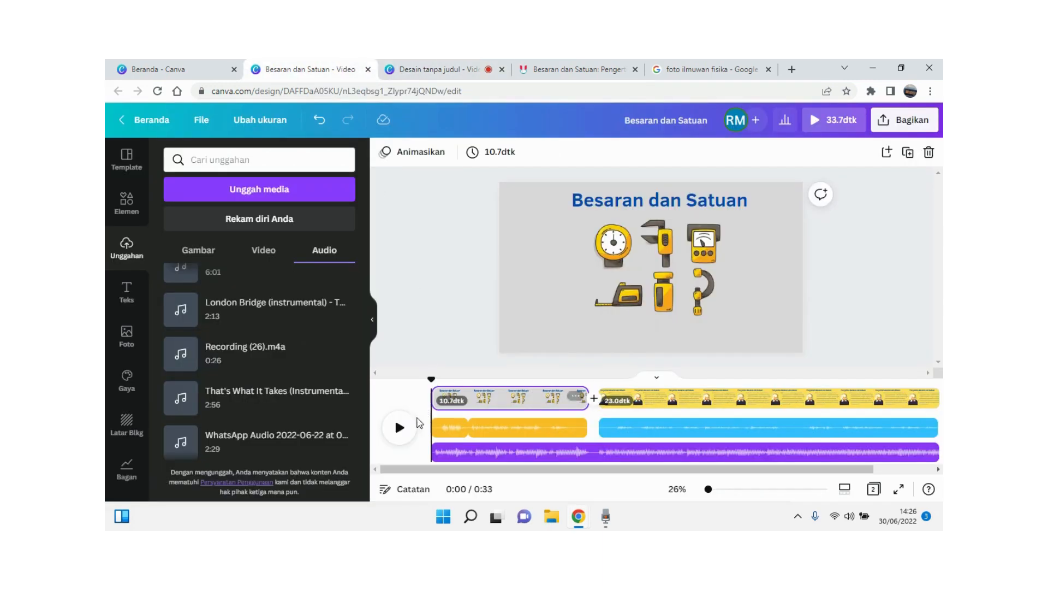
Play the video into page 2 to check the audio balance and raise the background music's volume slightly.
click(399, 427)
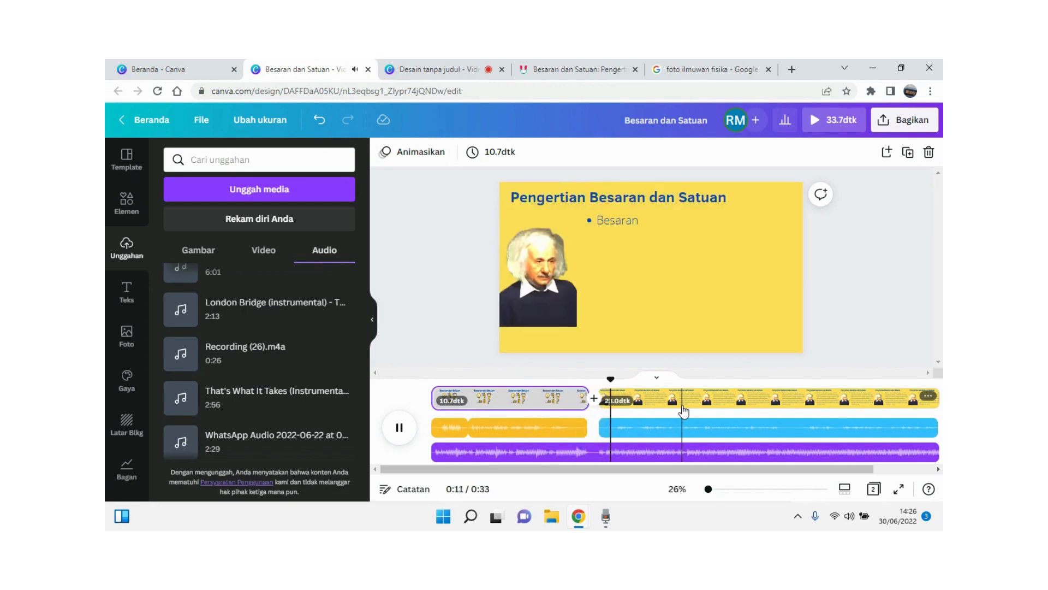
key(space)
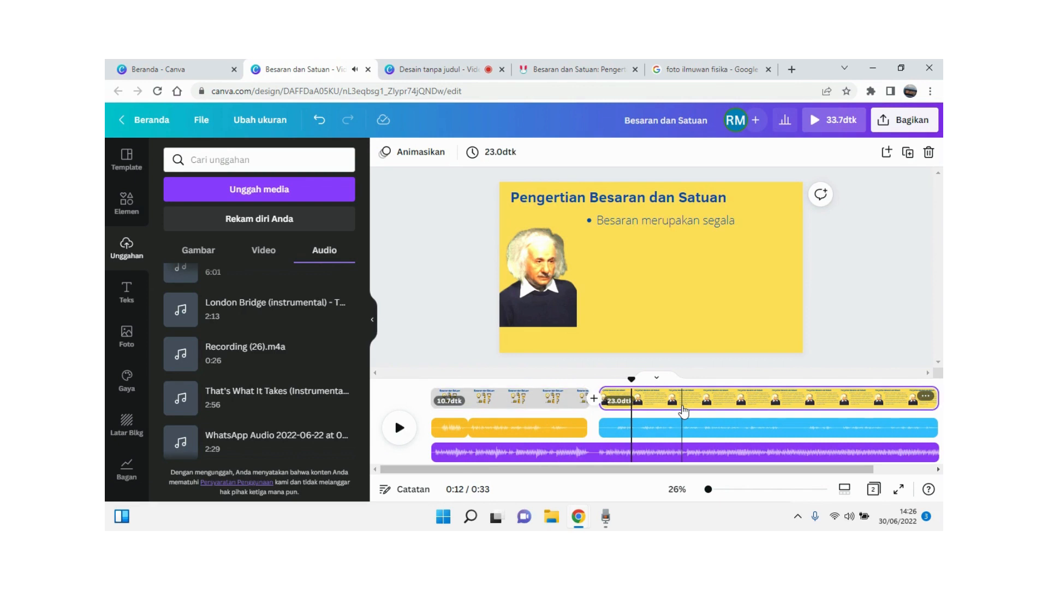
click(578, 455)
right_click(578, 456)
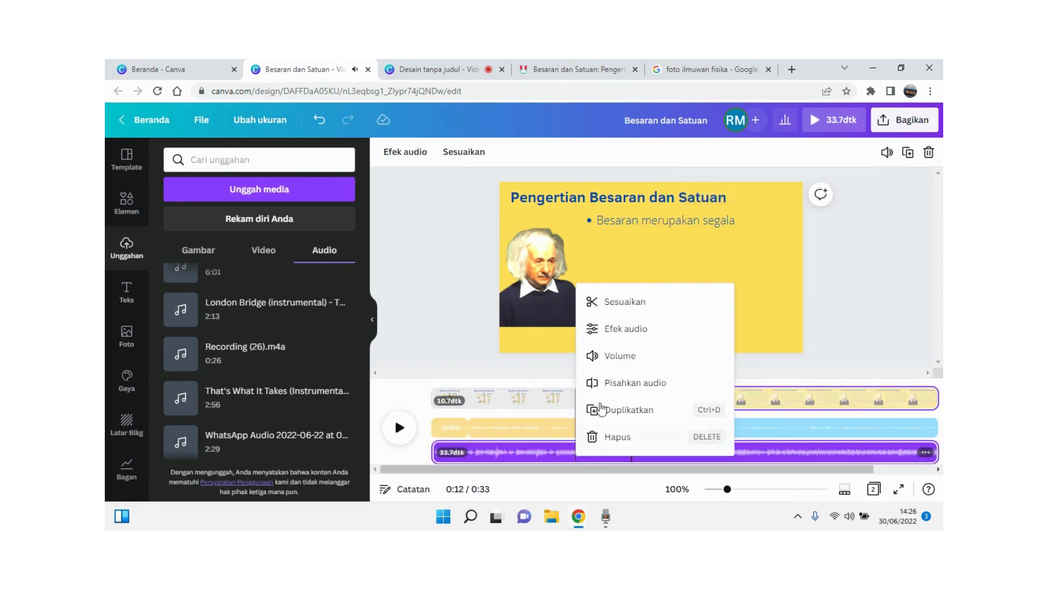
click(627, 353)
drag(721, 184, 727, 184)
Preview the whole video full screen from the start and close the preview at the end.
drag(627, 378, 433, 379)
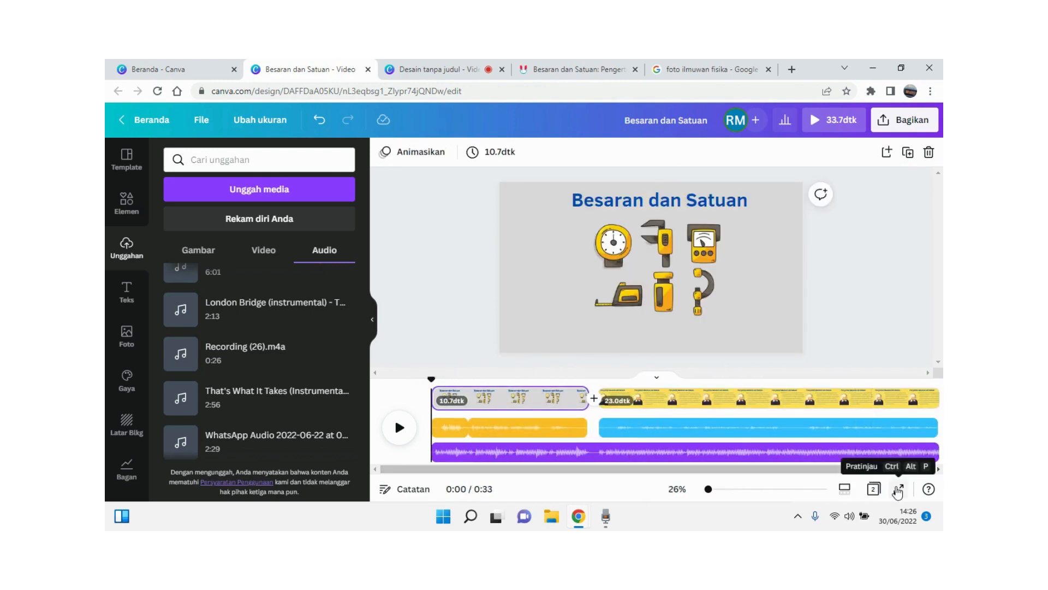
click(899, 490)
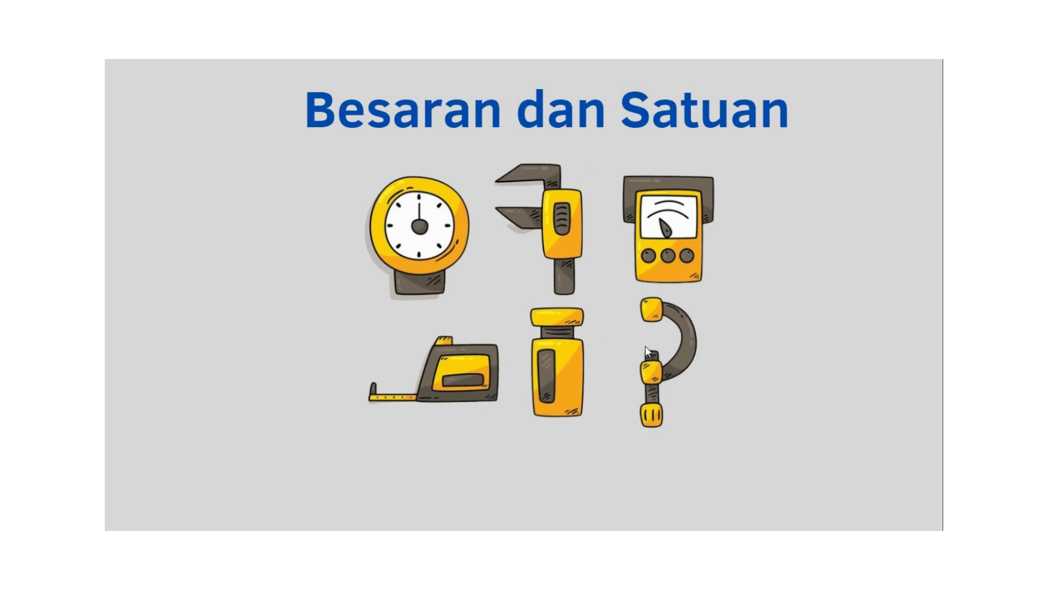
click(645, 346)
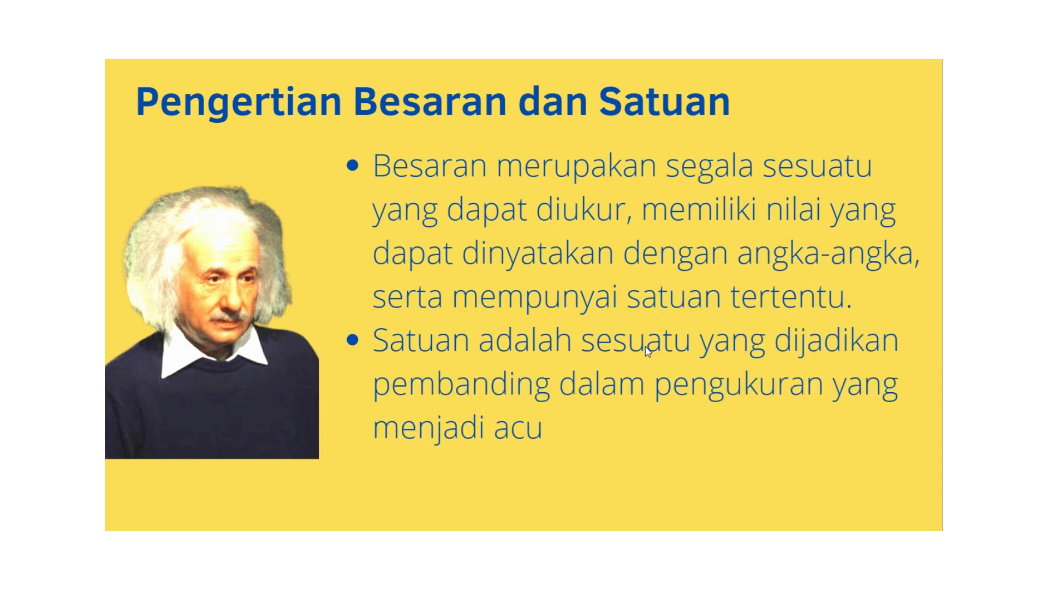
key(Escape)
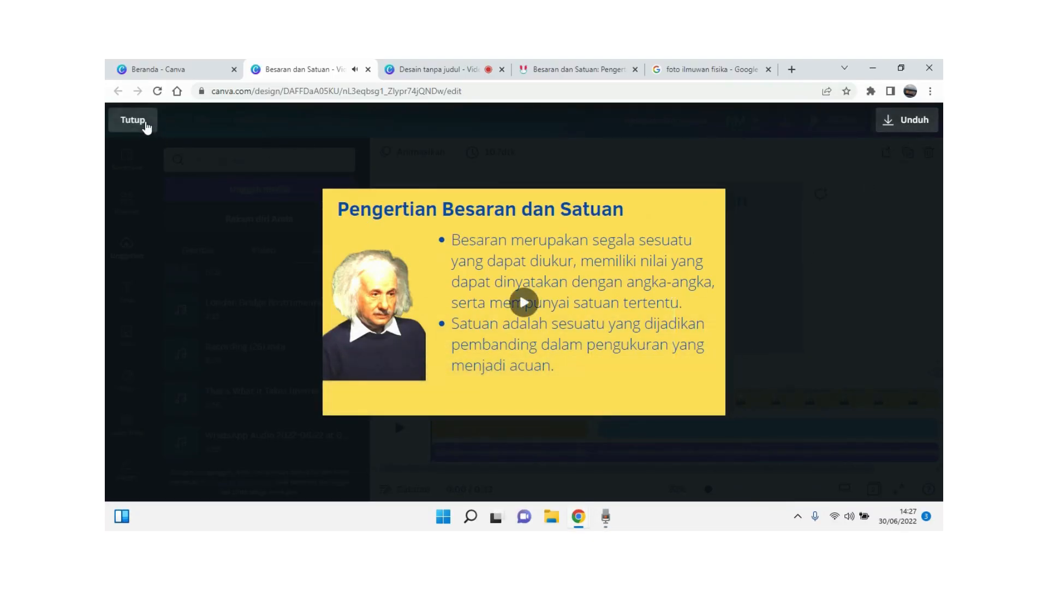
click(145, 125)
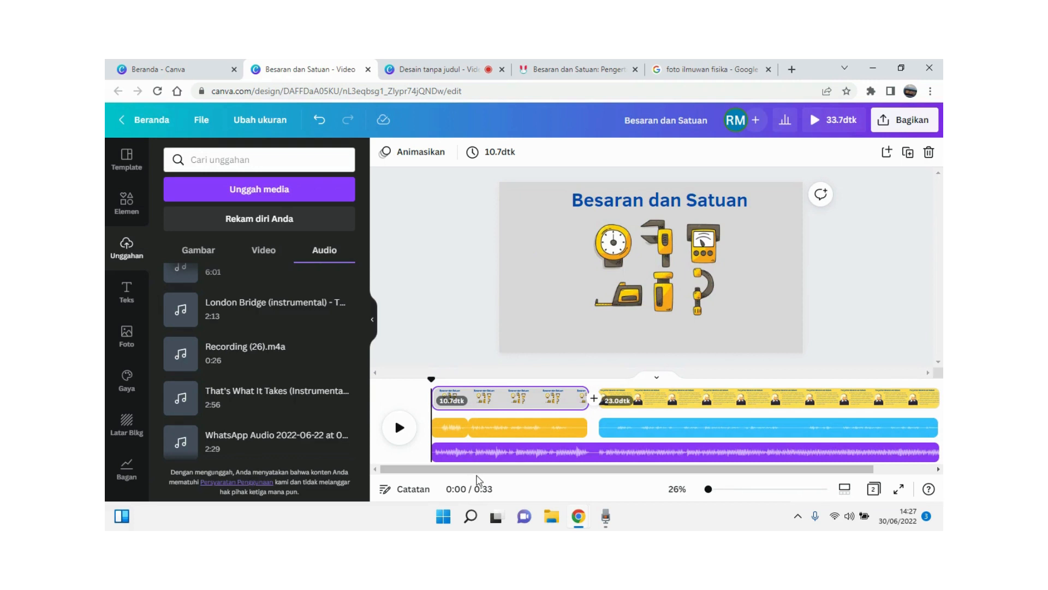
Open the download settings for the design and choose MP4 video as the file type for all pages.
drag(478, 469, 685, 498)
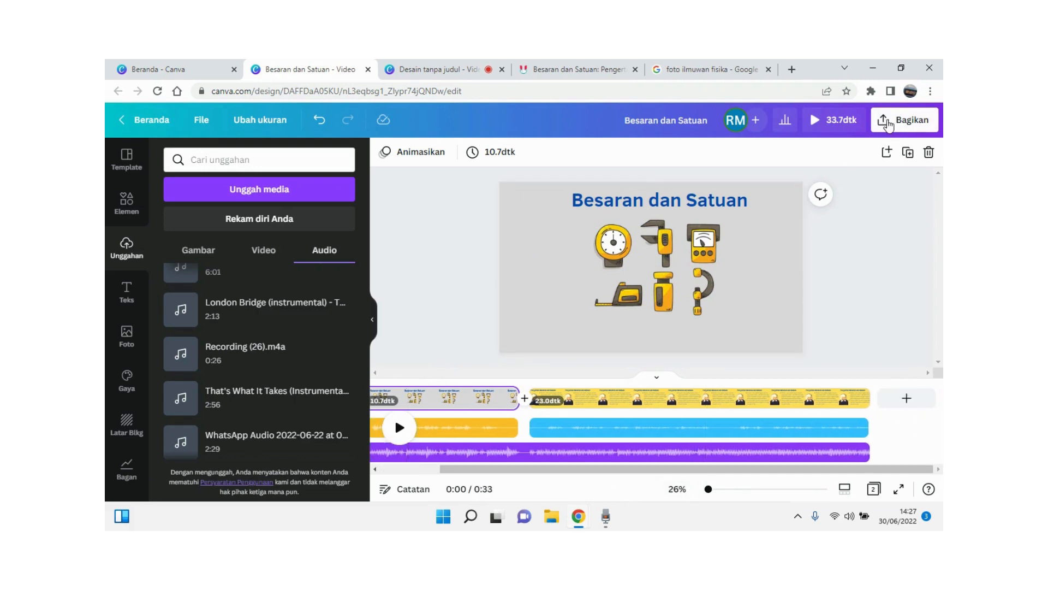
click(888, 124)
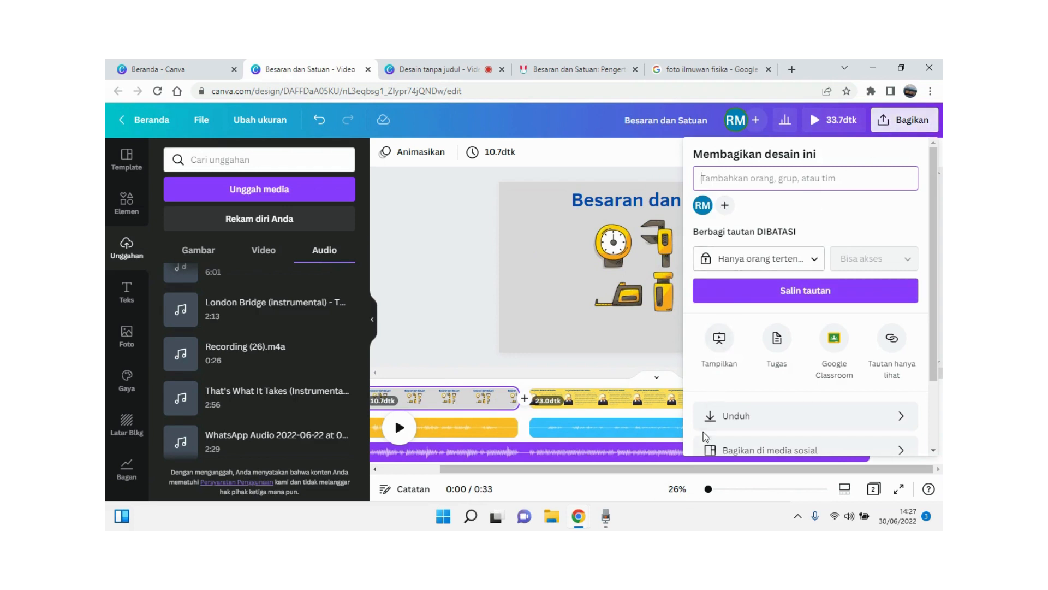
scroll(743, 408, down, 2)
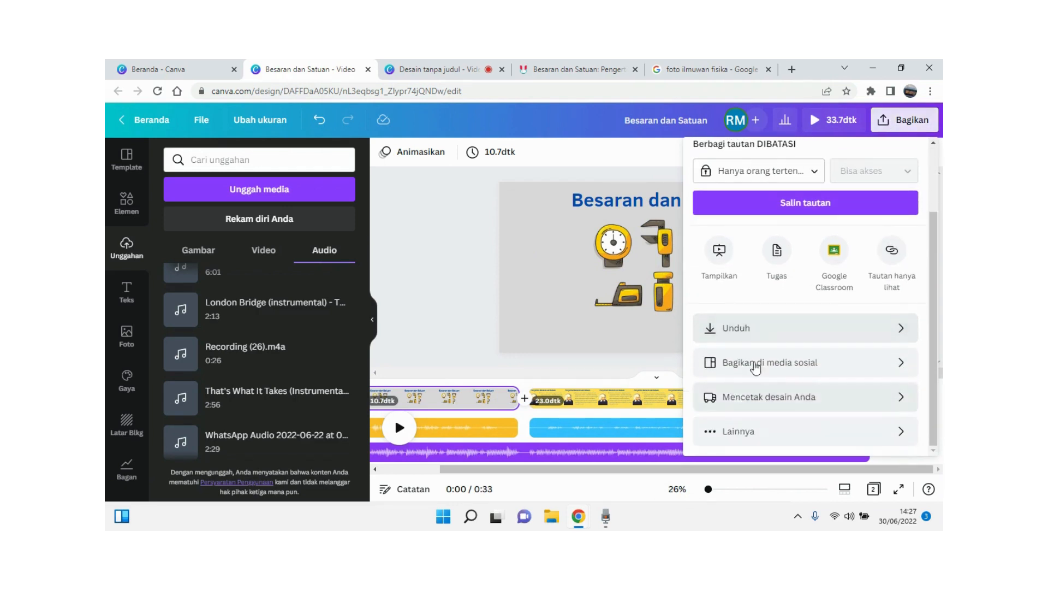
click(764, 328)
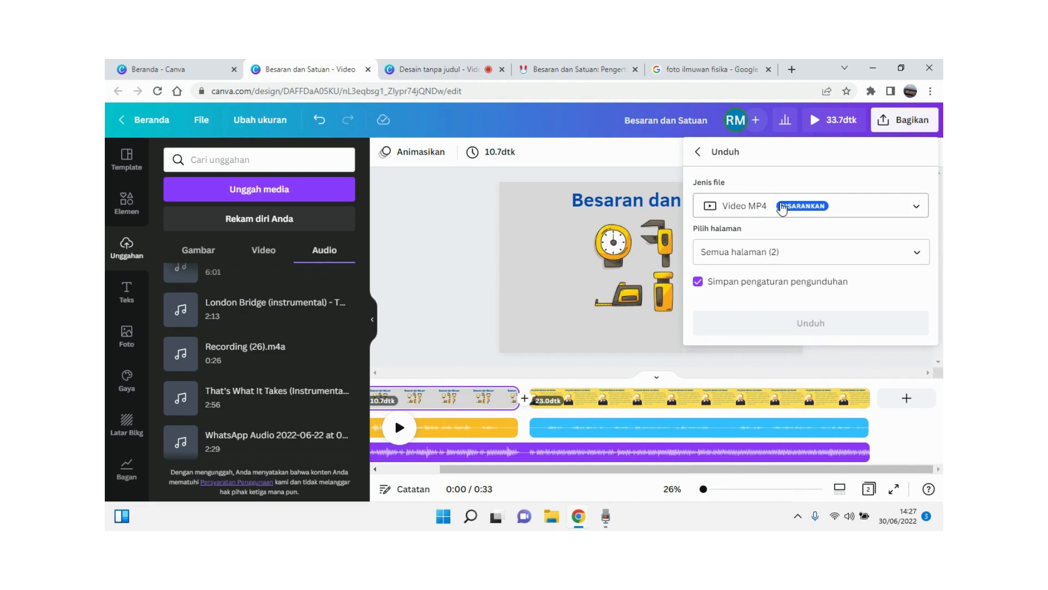
click(783, 209)
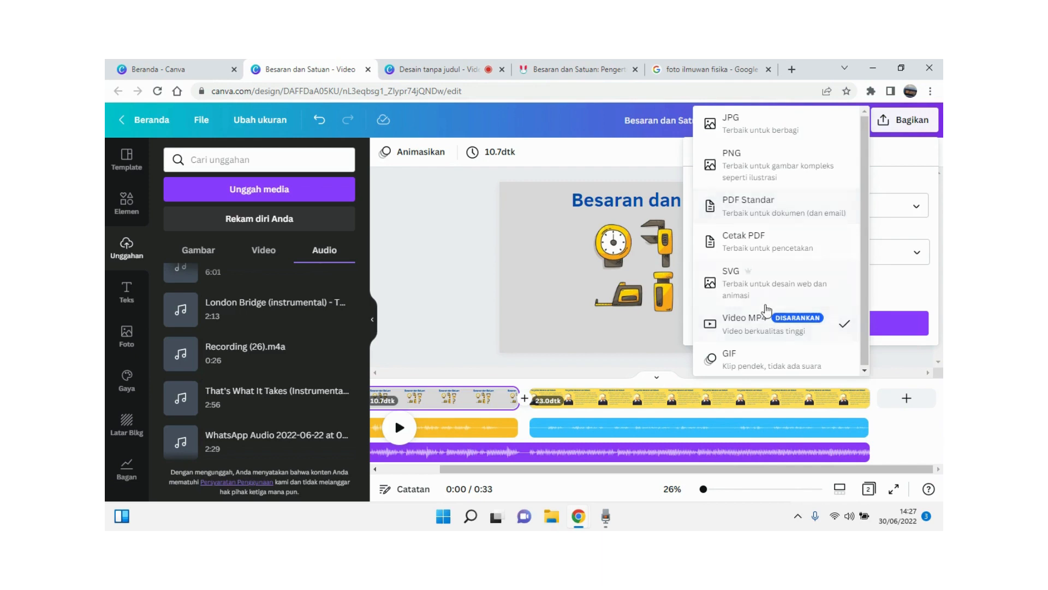
click(765, 317)
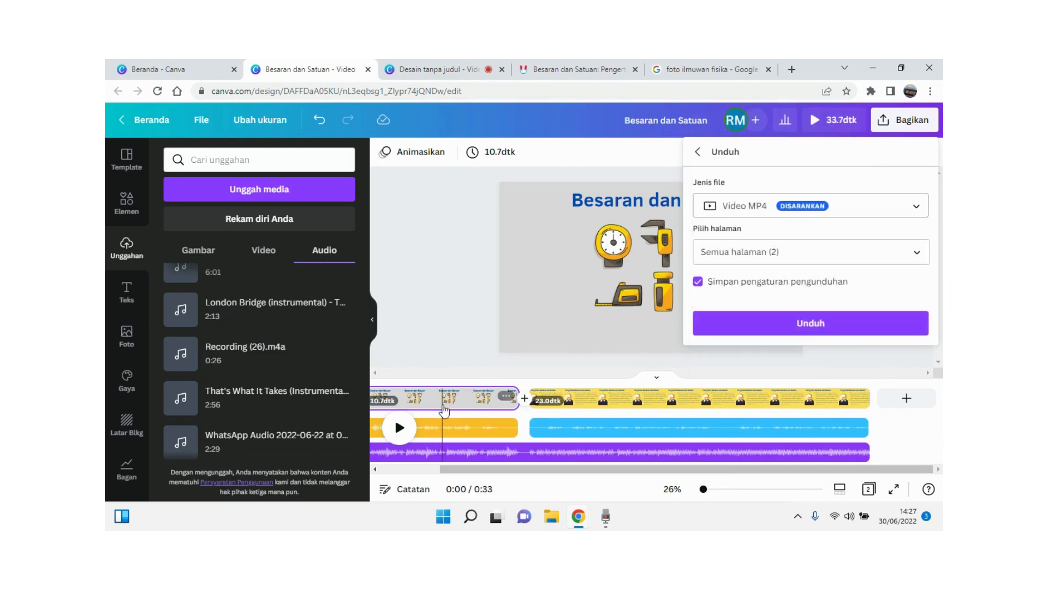
click(443, 399)
click(591, 398)
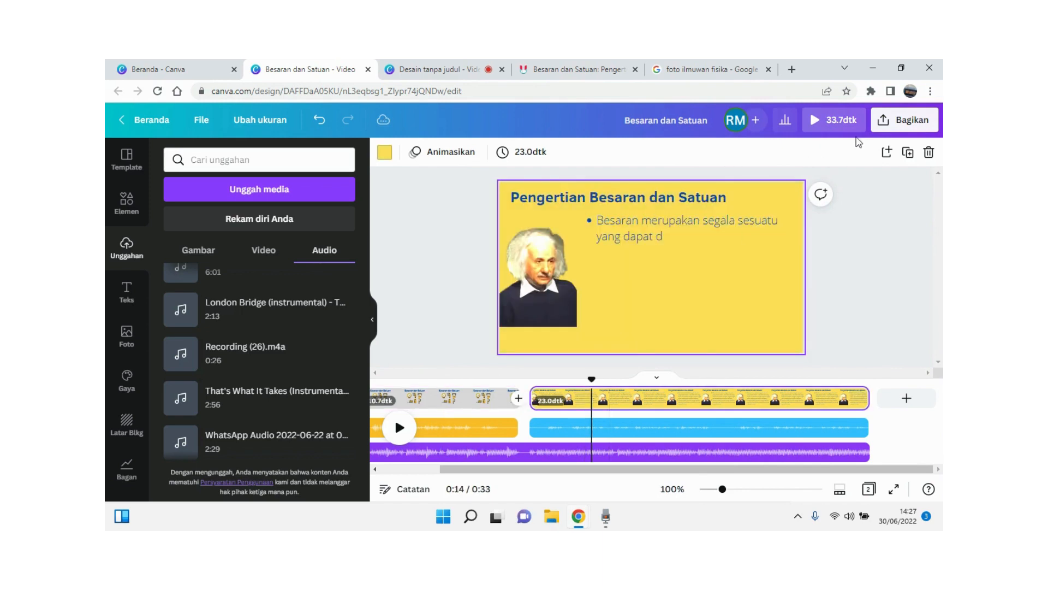
Review the download settings again and return the playhead to the start of the video.
click(904, 119)
click(710, 418)
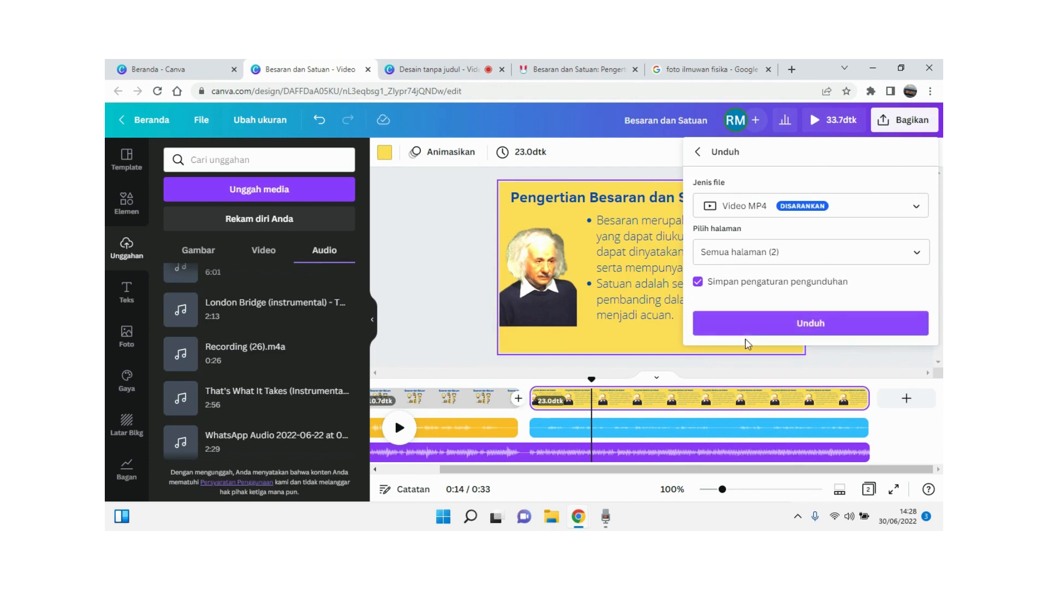
drag(594, 375, 394, 410)
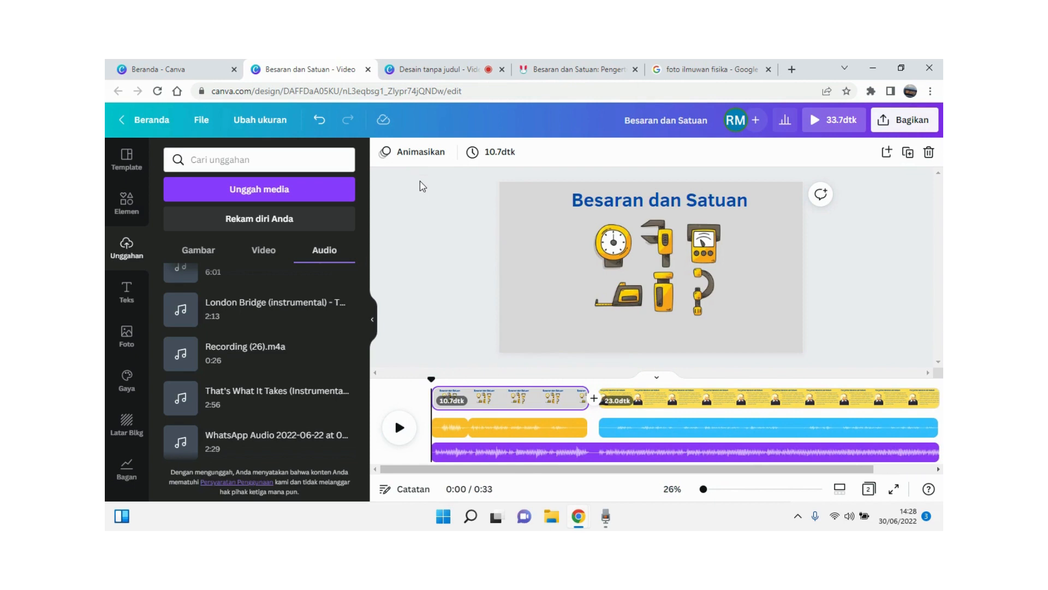
drag(431, 380, 385, 436)
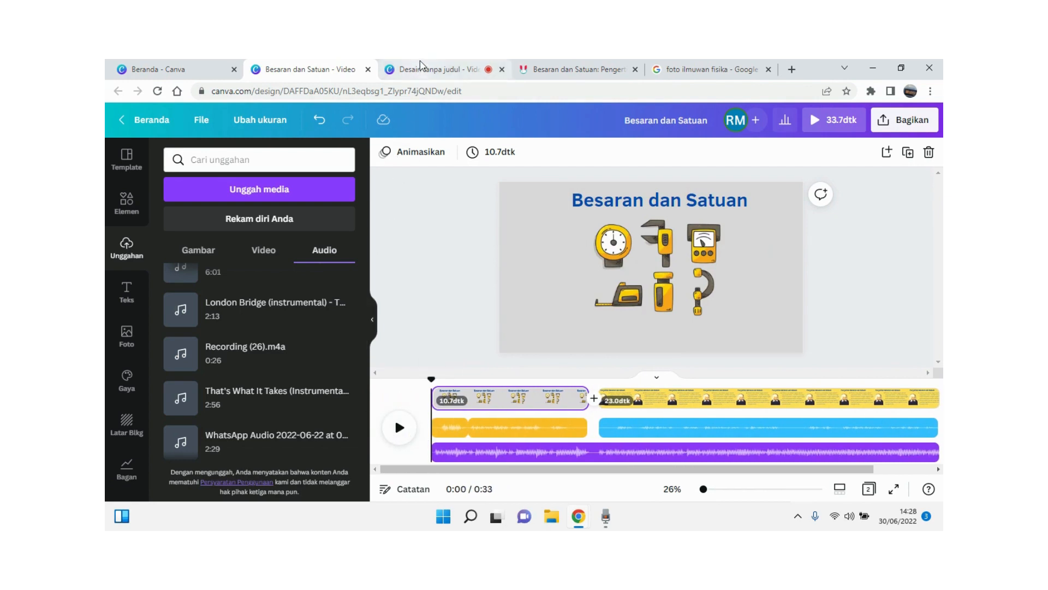